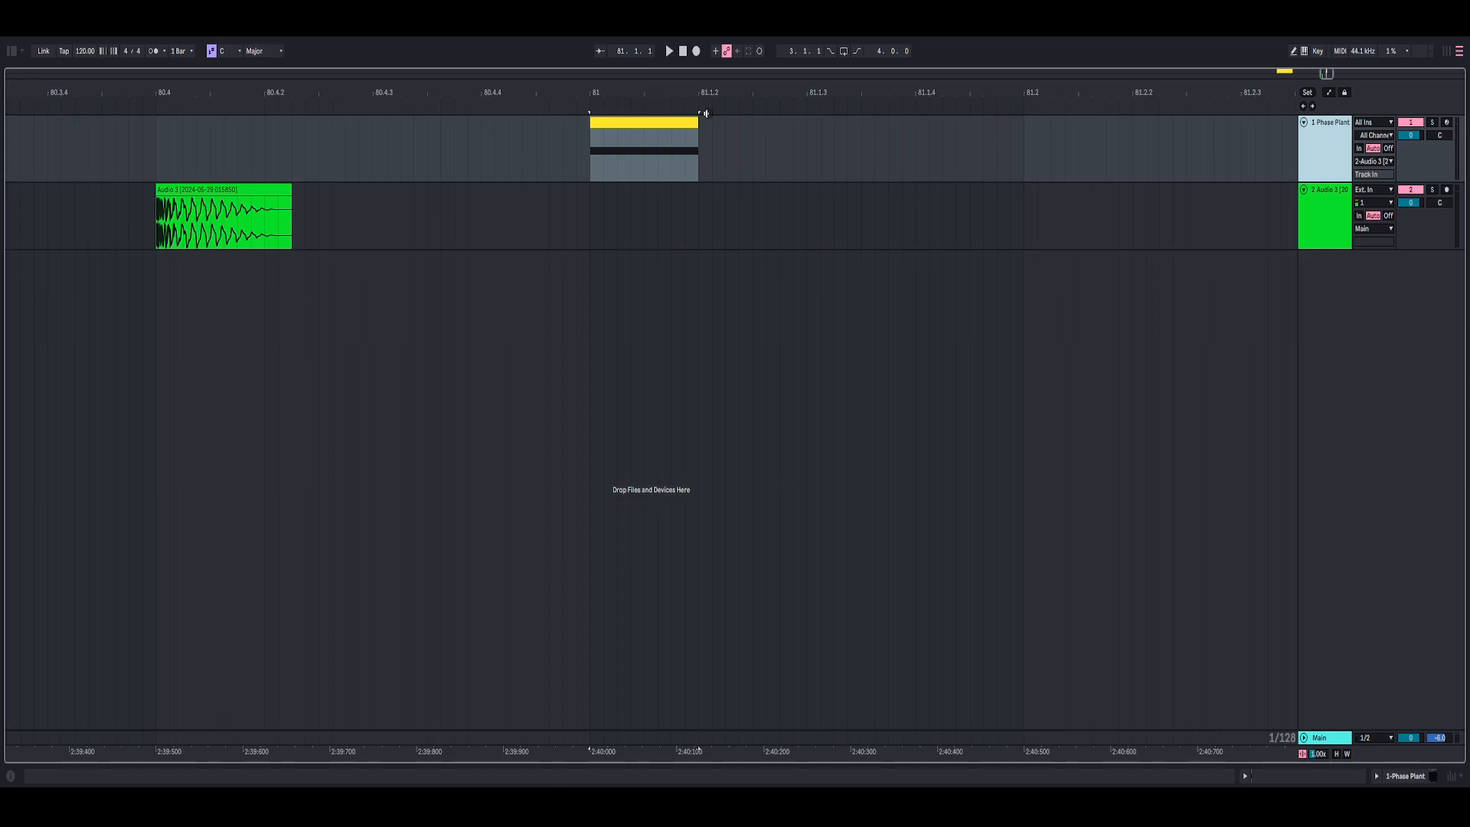
drag(645, 84, 651, 137)
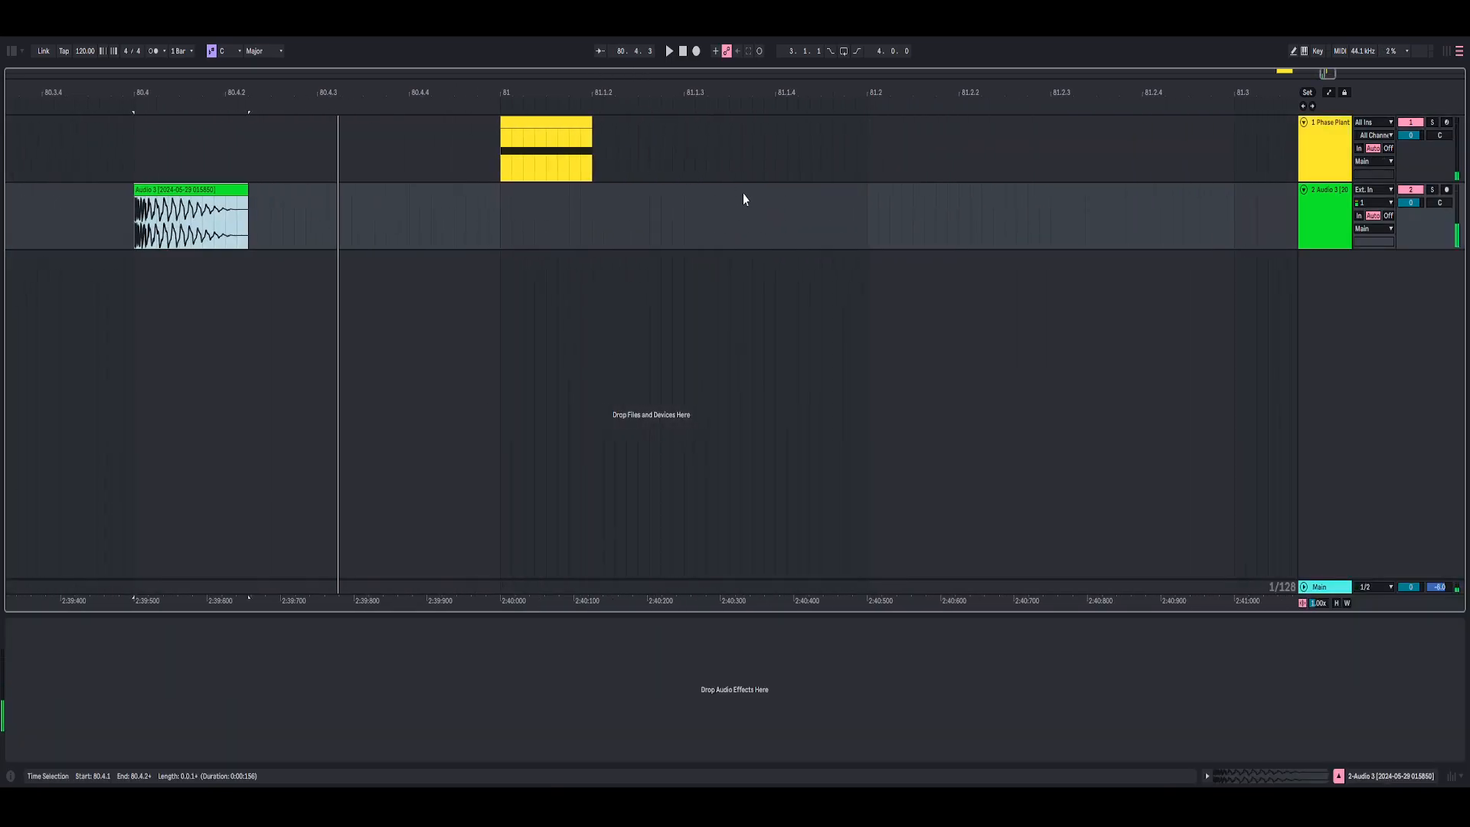
click(741, 193)
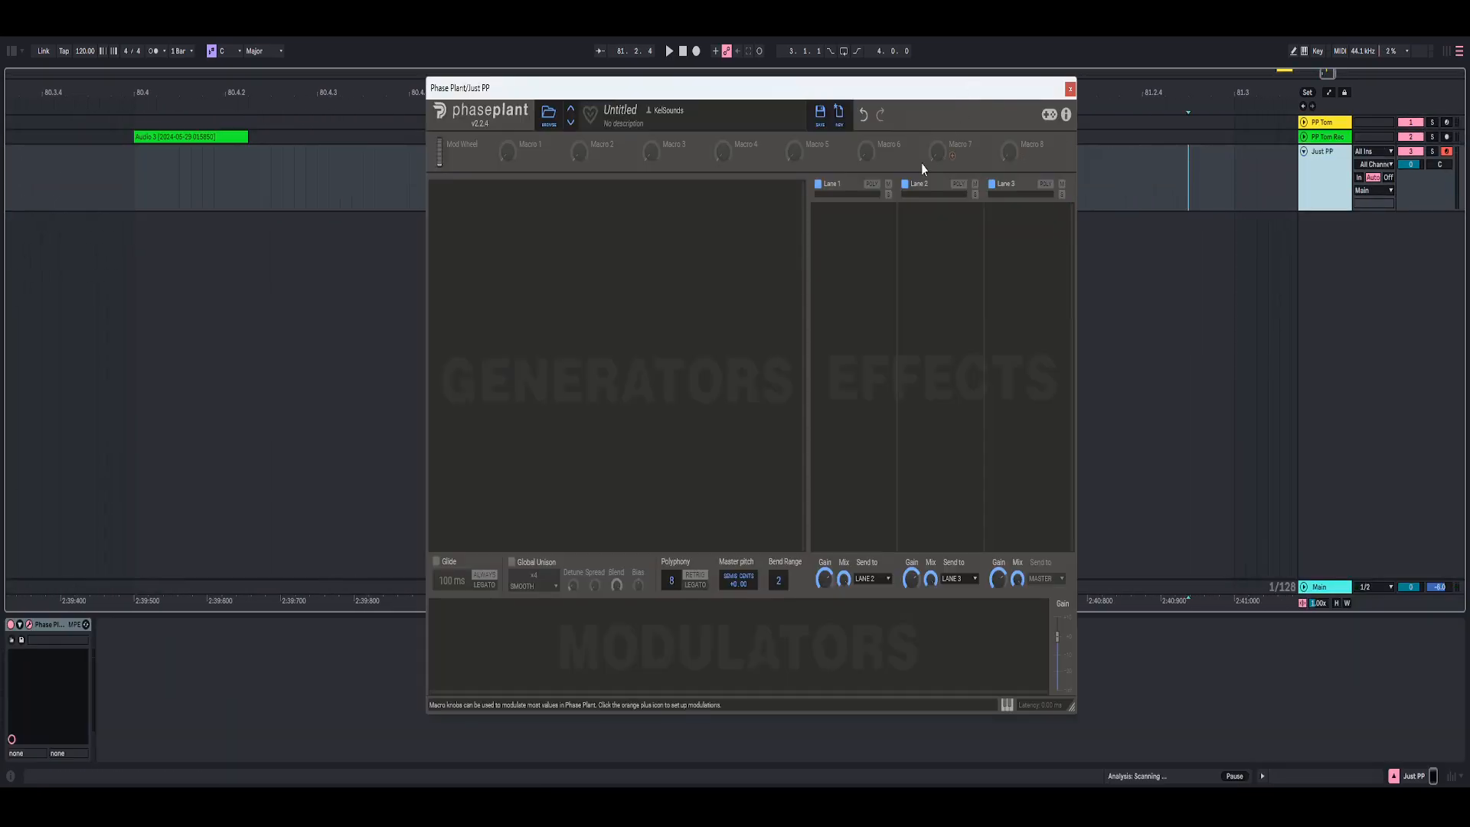
Add a new generator group to the empty Phase Plant patch and name it Shell
mouse_move(922, 95)
mouse_down()
mouse_move(929, 82)
mouse_move(922, 93)
mouse_up()
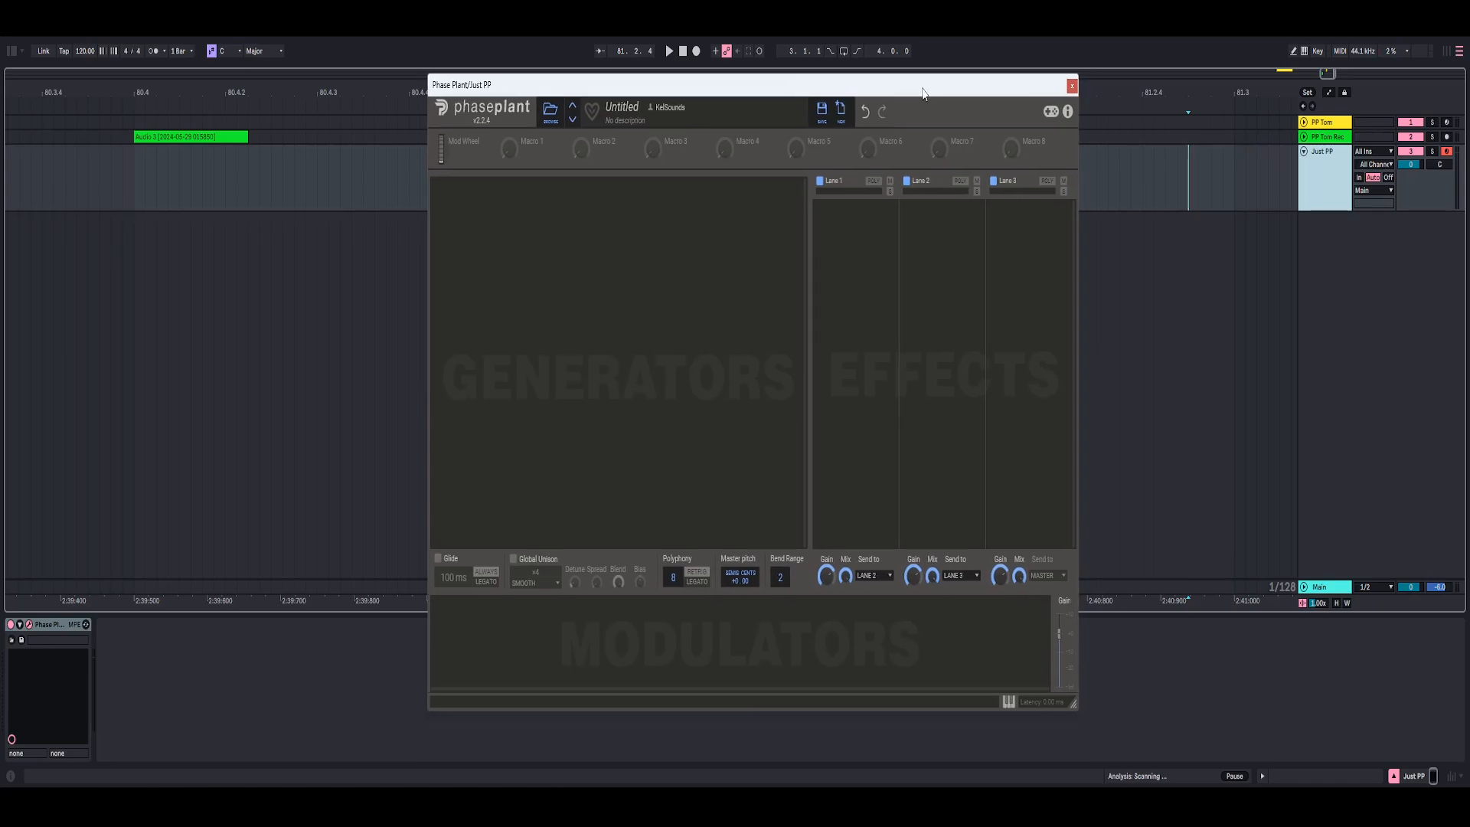
click(652, 210)
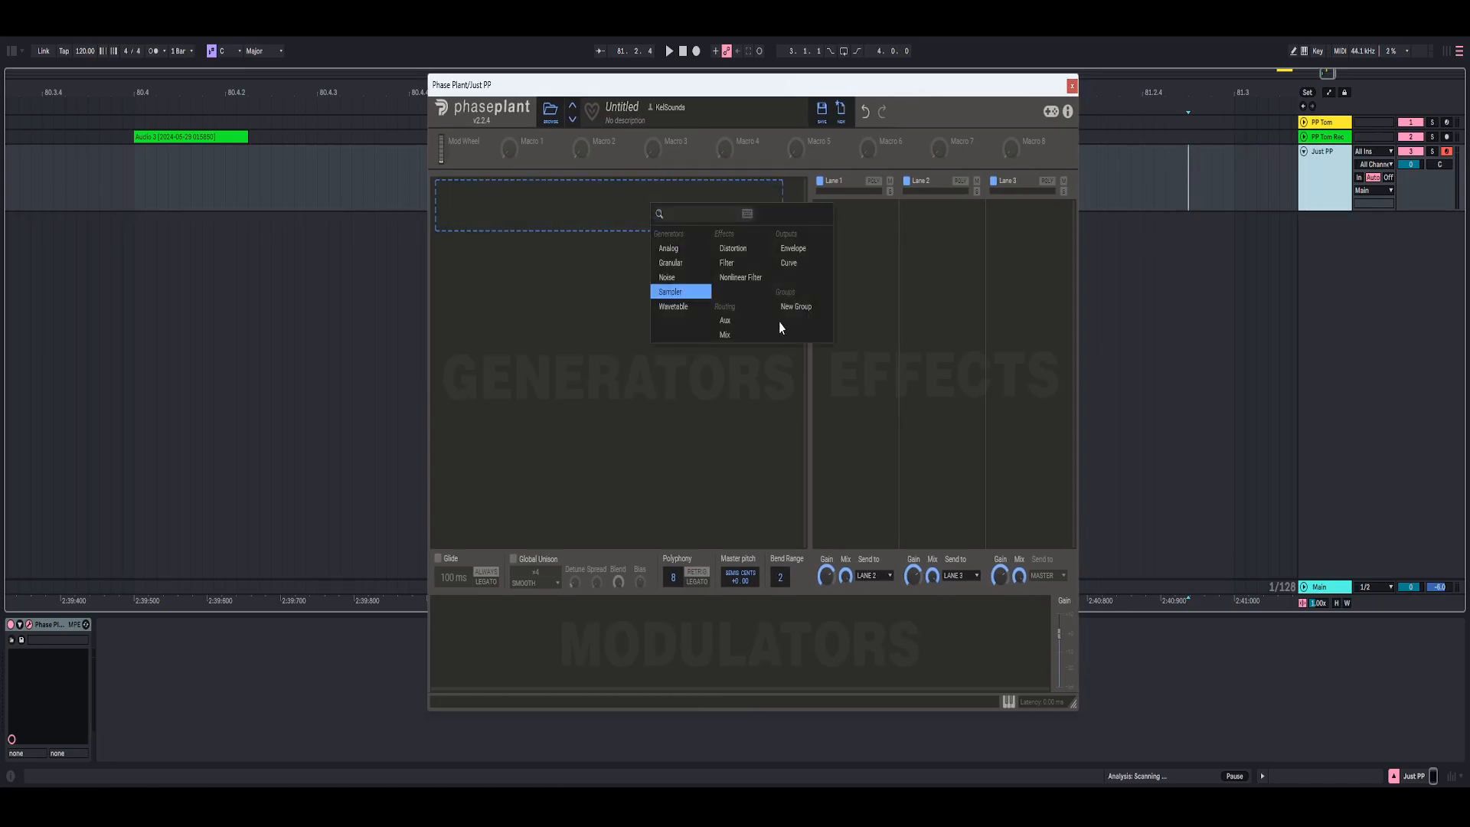
click(794, 305)
double_click(469, 191)
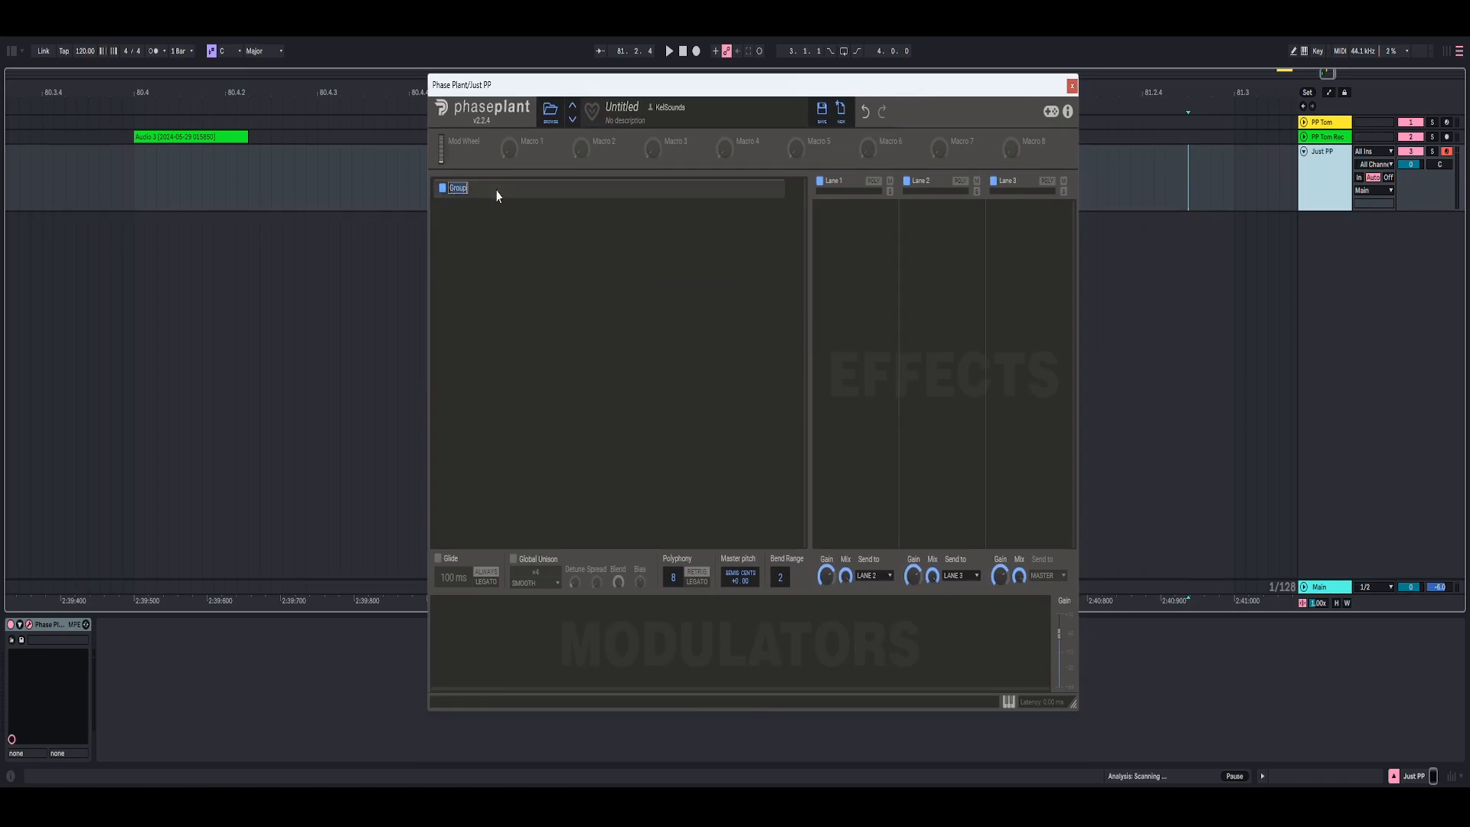
text(Shell)
key(Return)
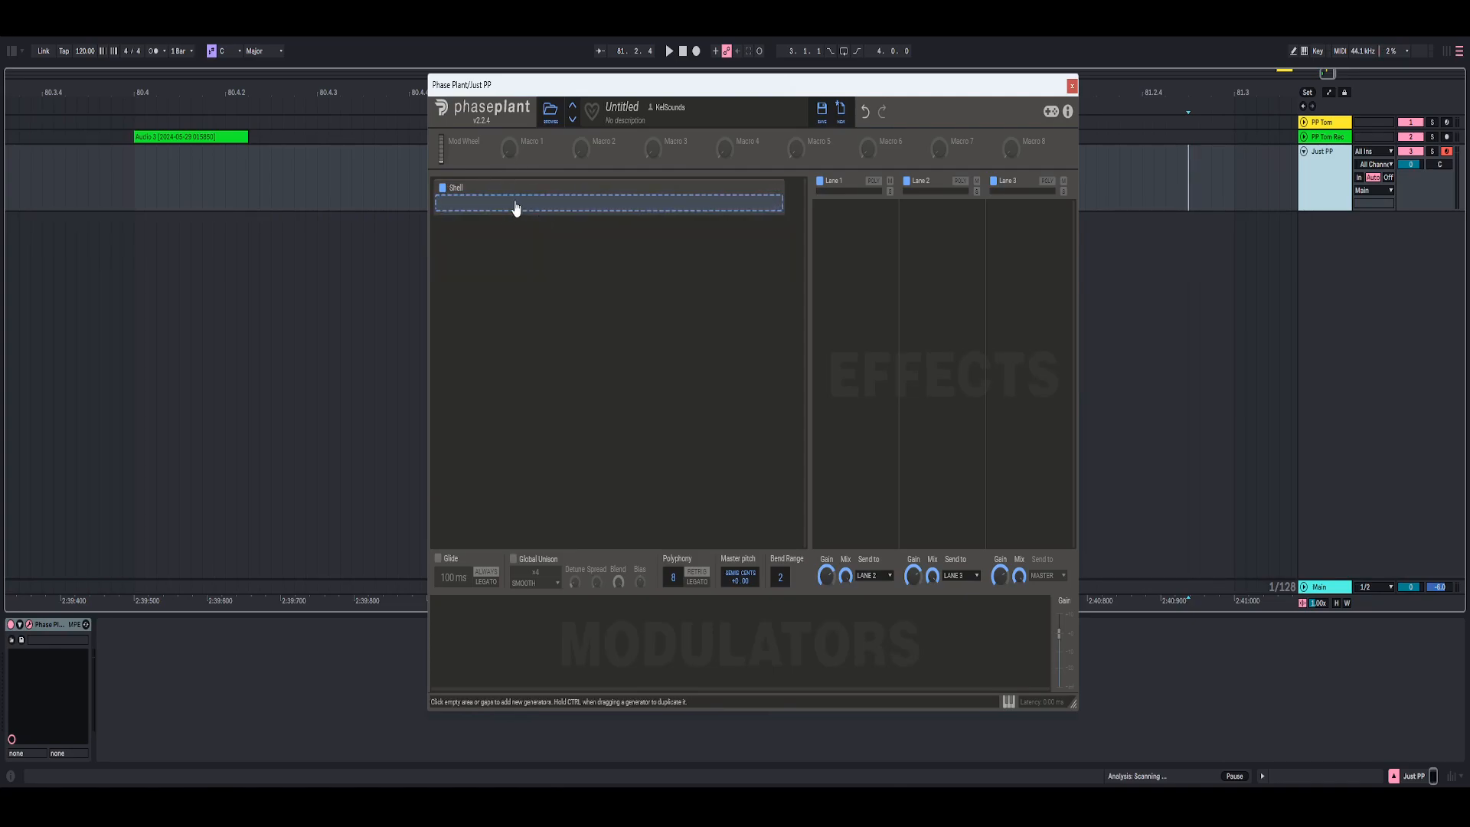
Add an Analog oscillator with a sine waveform and an Envelope output to the Shell group, then collapse the group
click(517, 208)
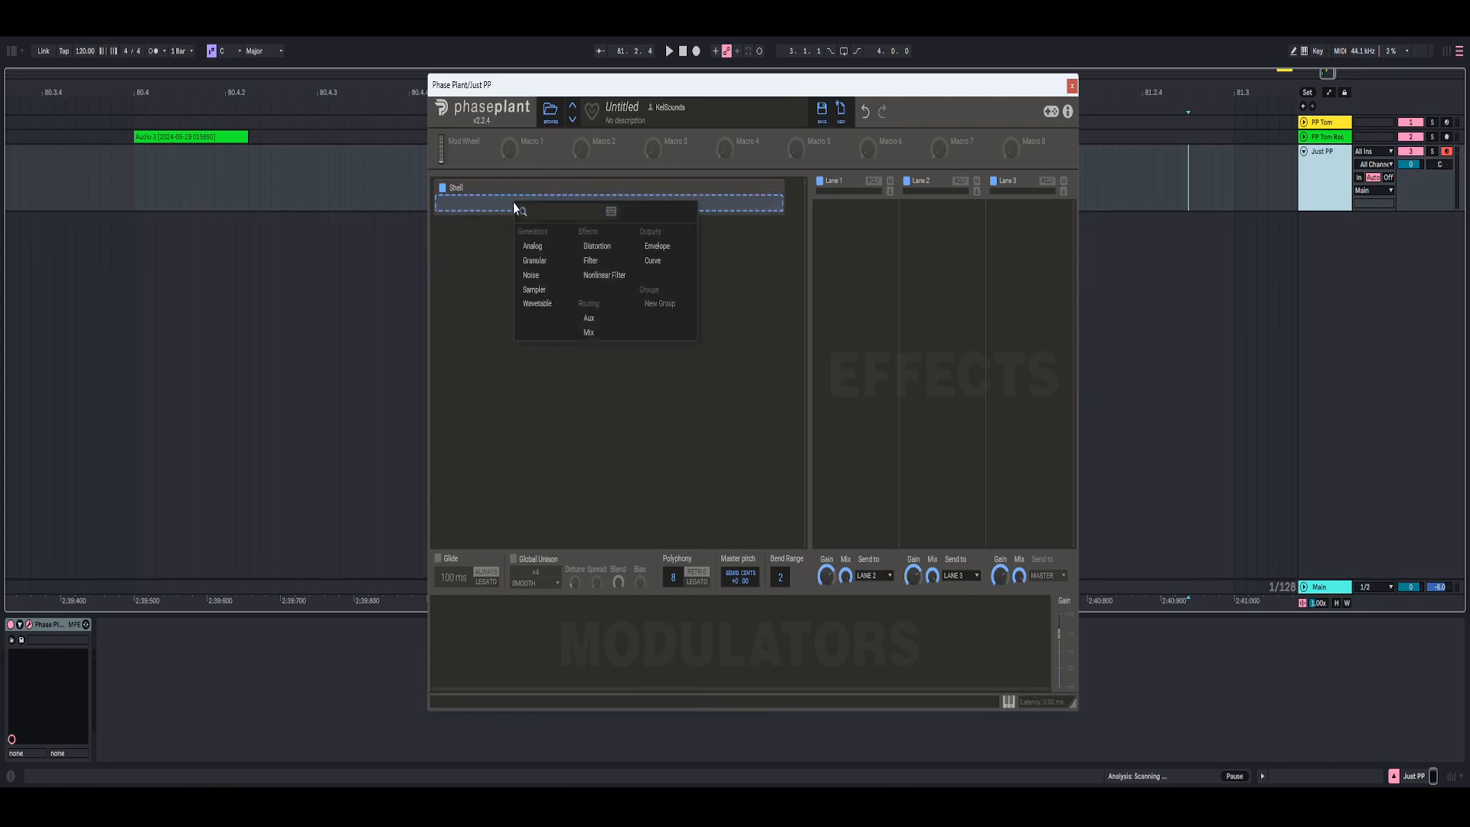
click(534, 247)
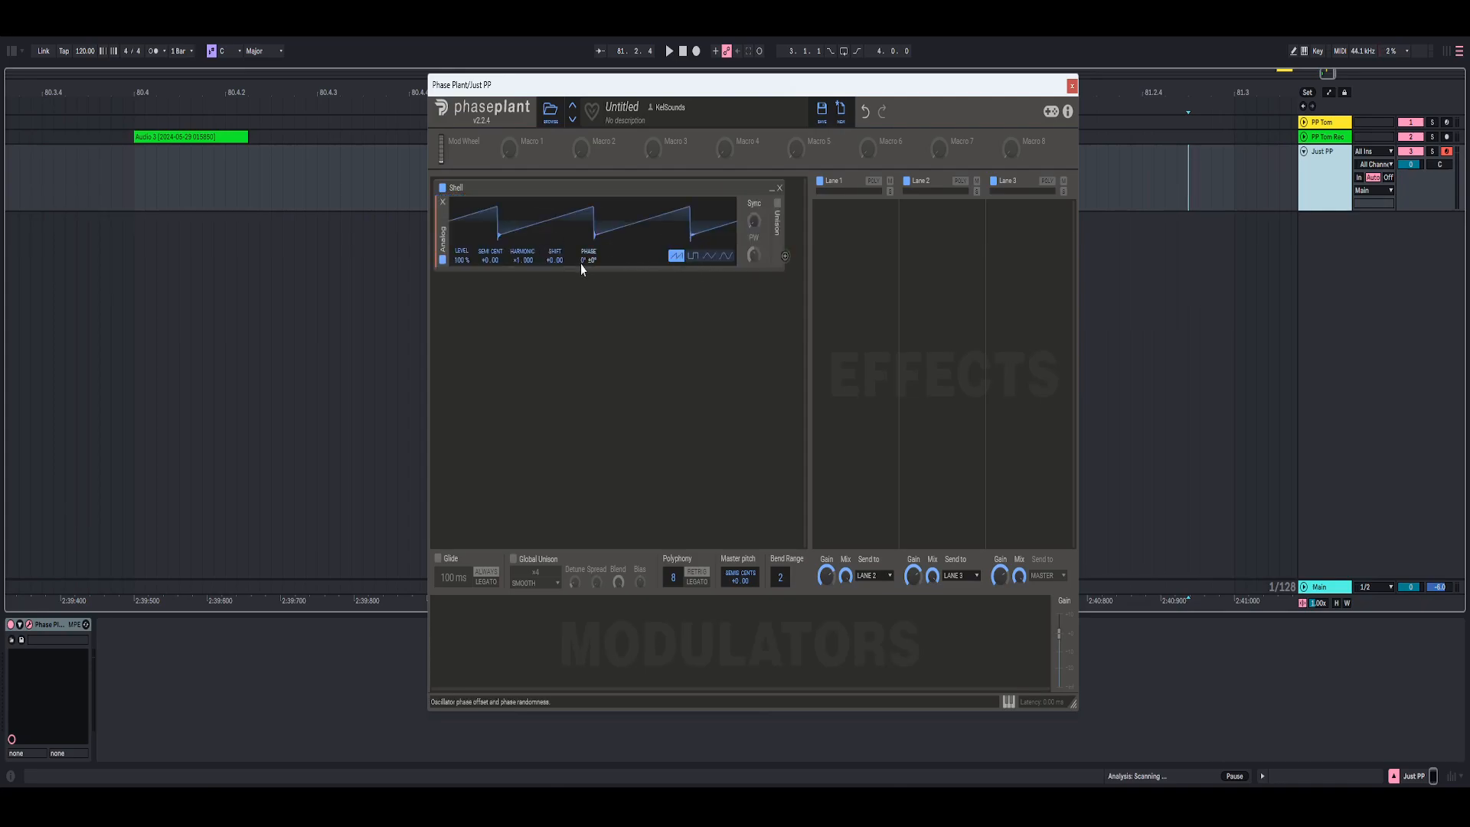
click(727, 257)
click(731, 282)
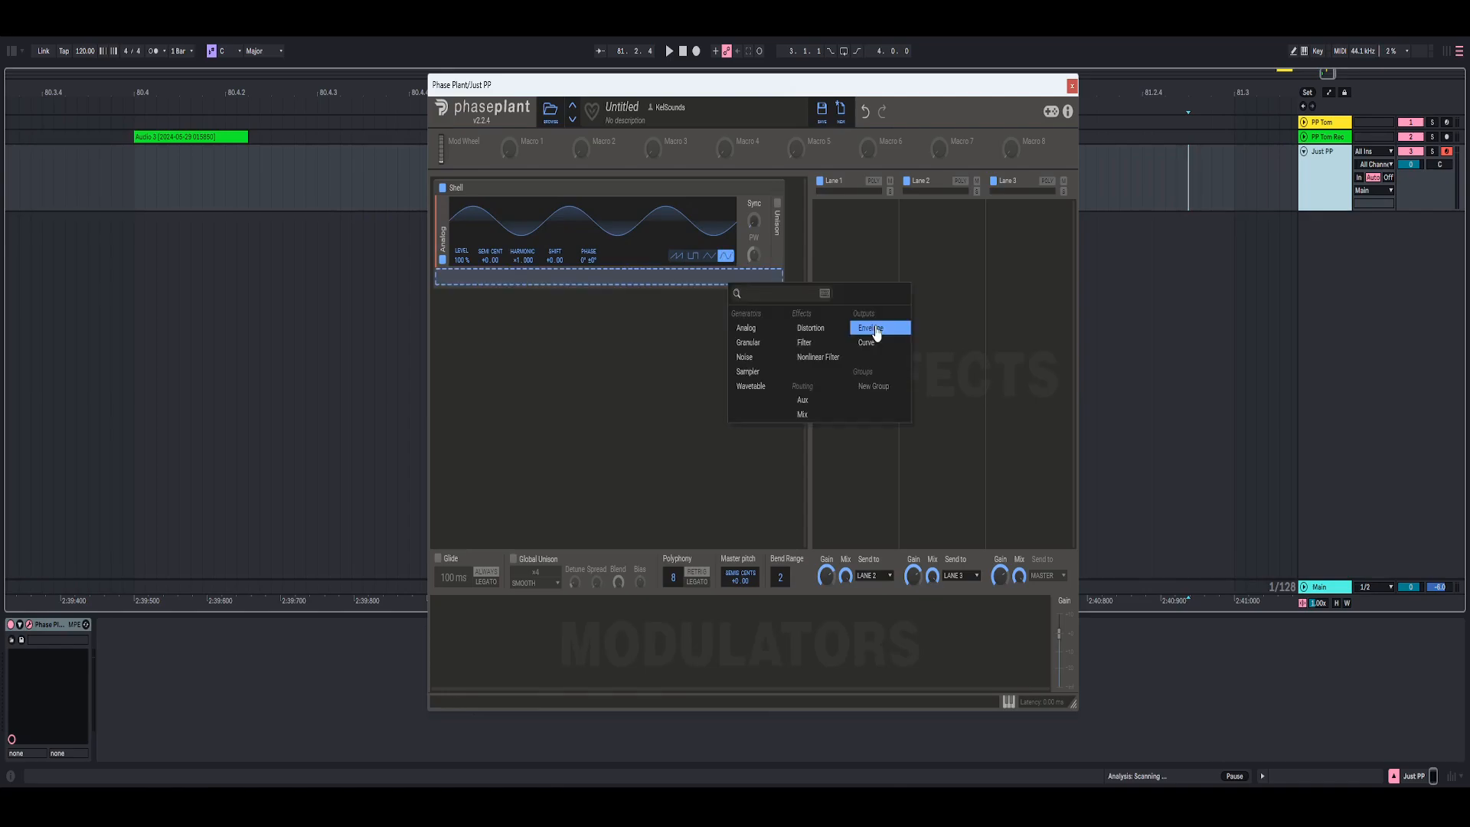
click(875, 329)
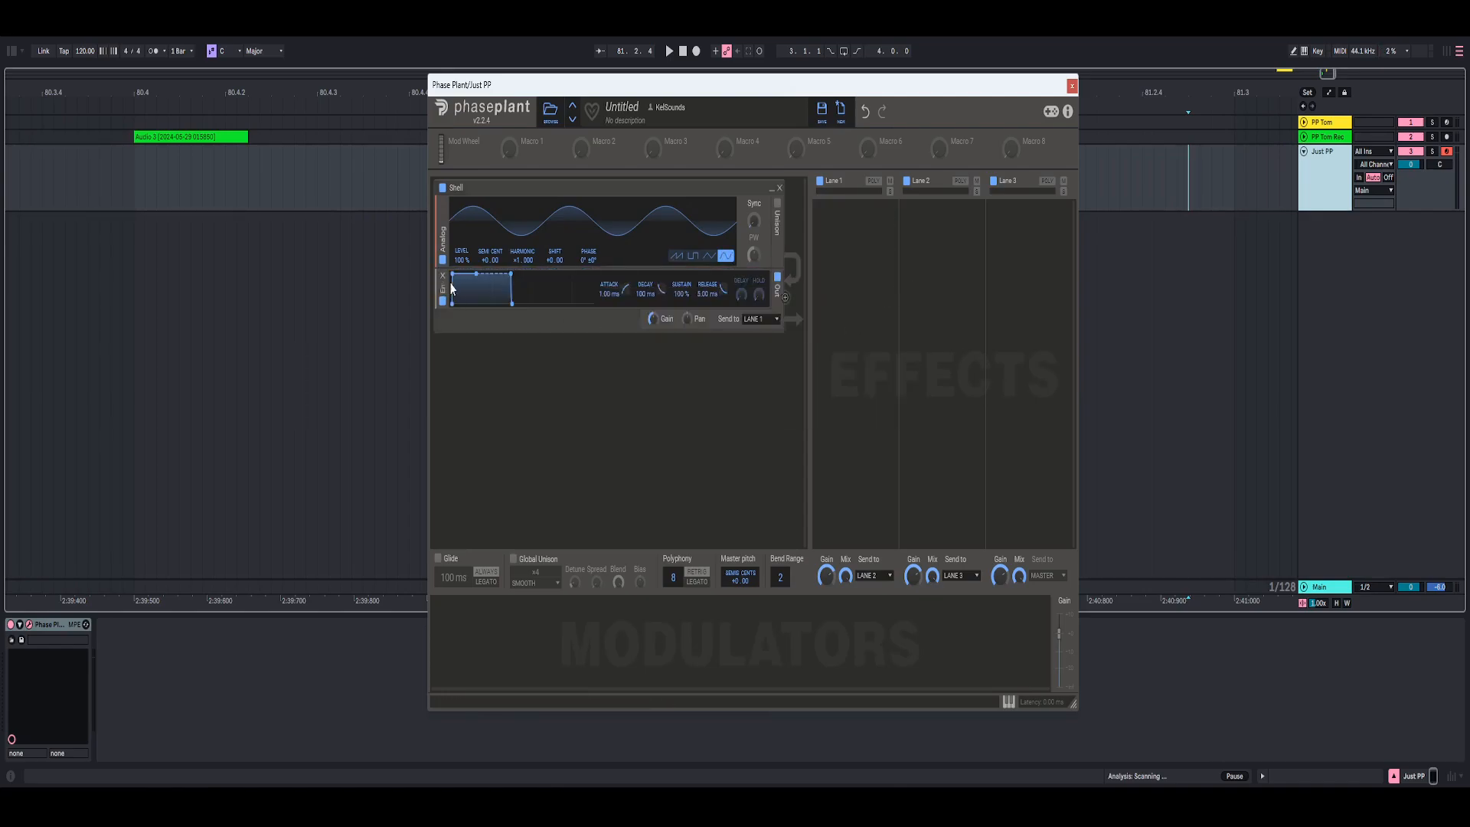
click(772, 192)
Create a second generator group below Shell and name it Transient
click(663, 255)
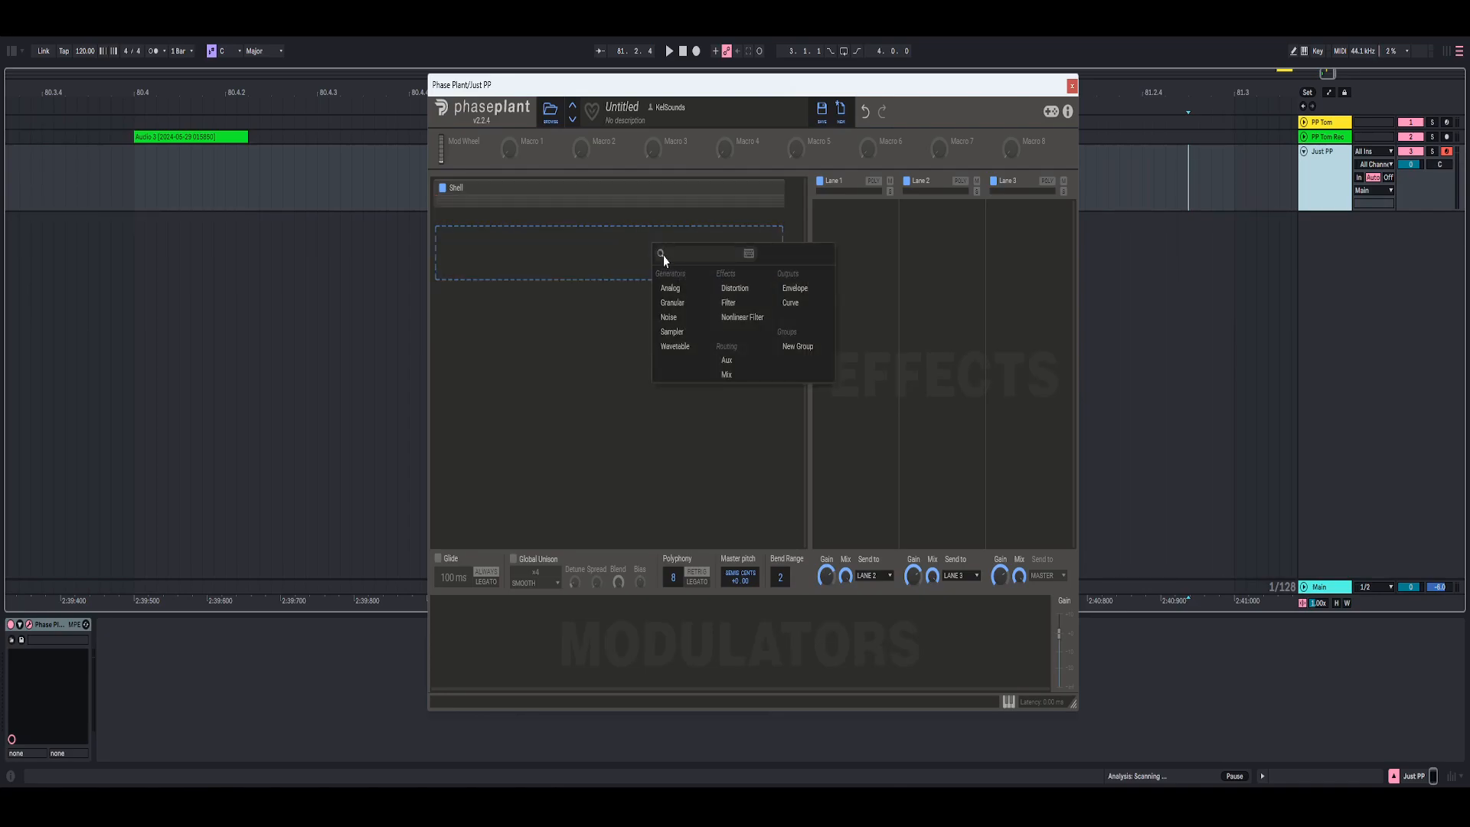
click(796, 347)
double_click(463, 237)
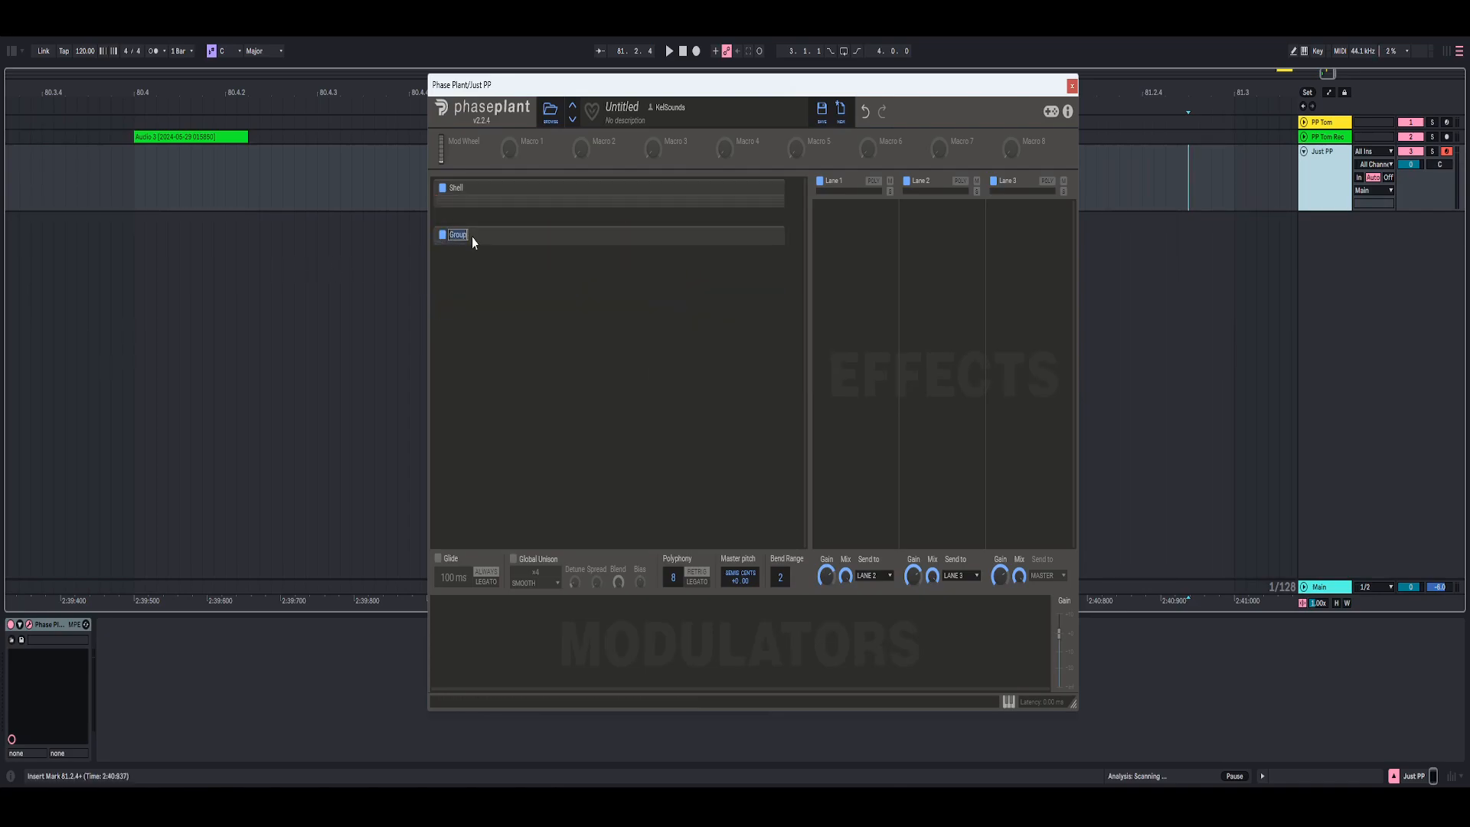
text(Transient)
Add a Noise generator and an Envelope output to the Transient group, then collapse the group
click(517, 249)
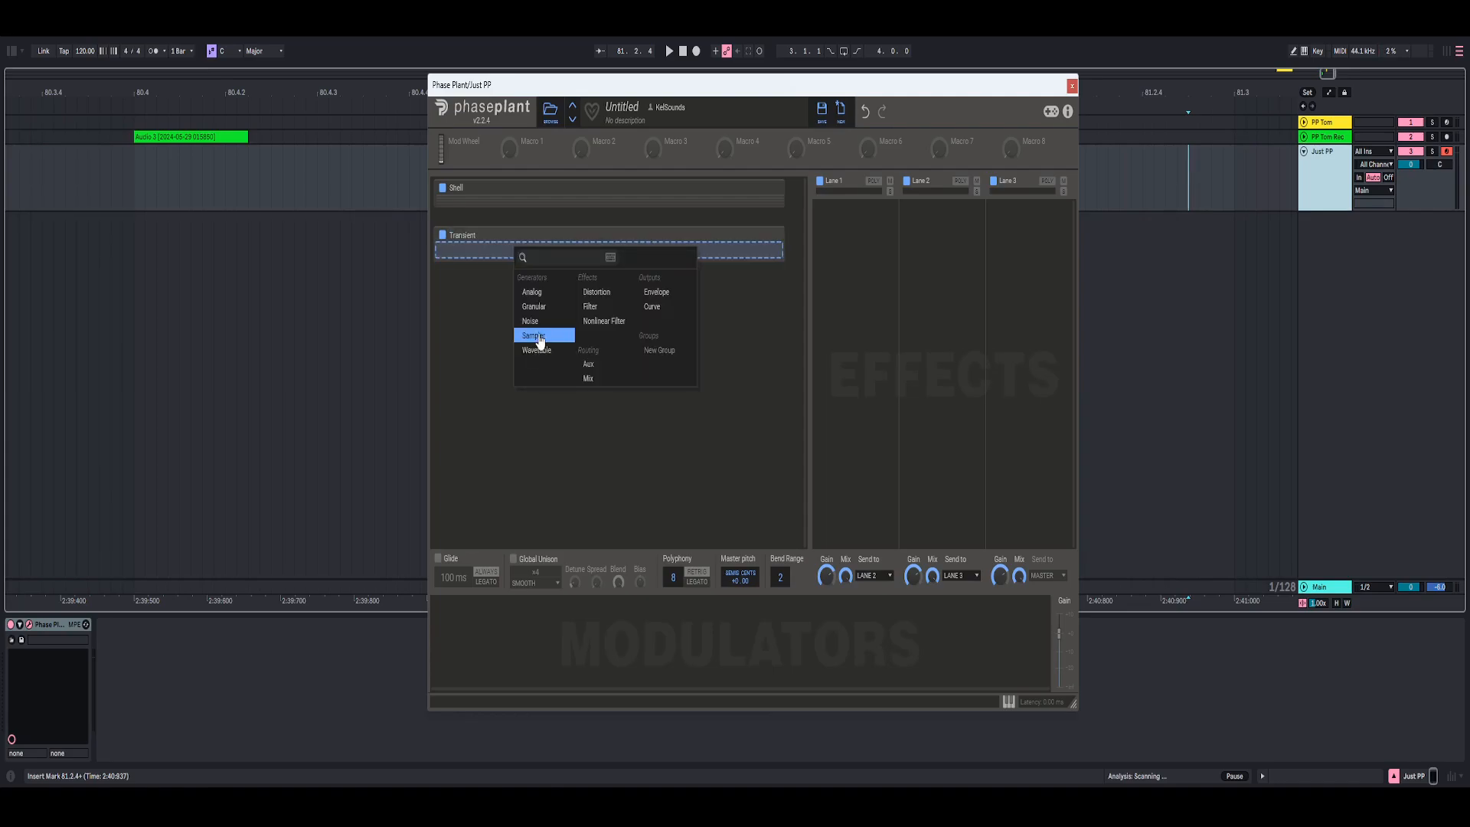
click(538, 324)
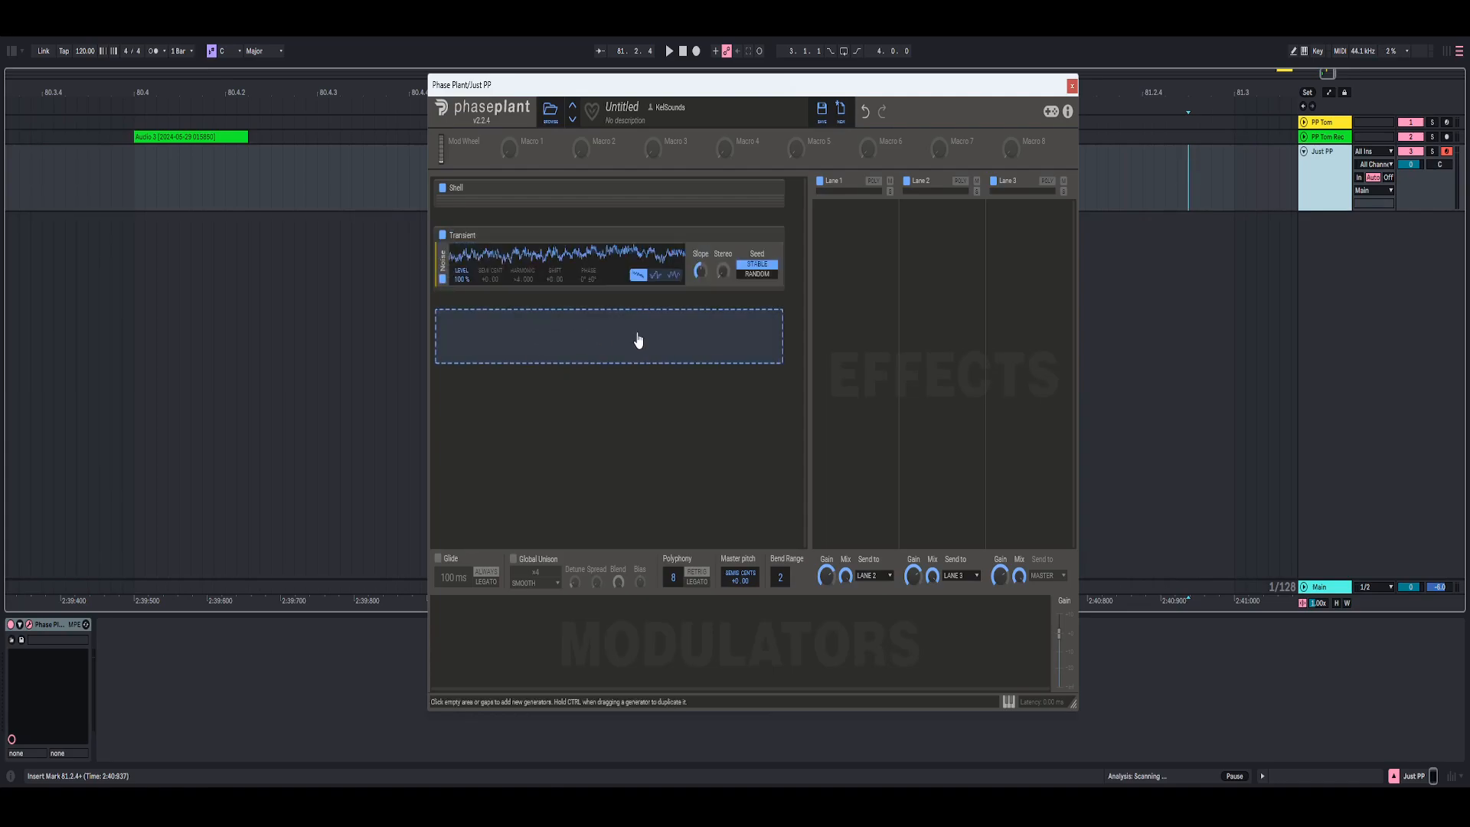
click(679, 301)
click(823, 342)
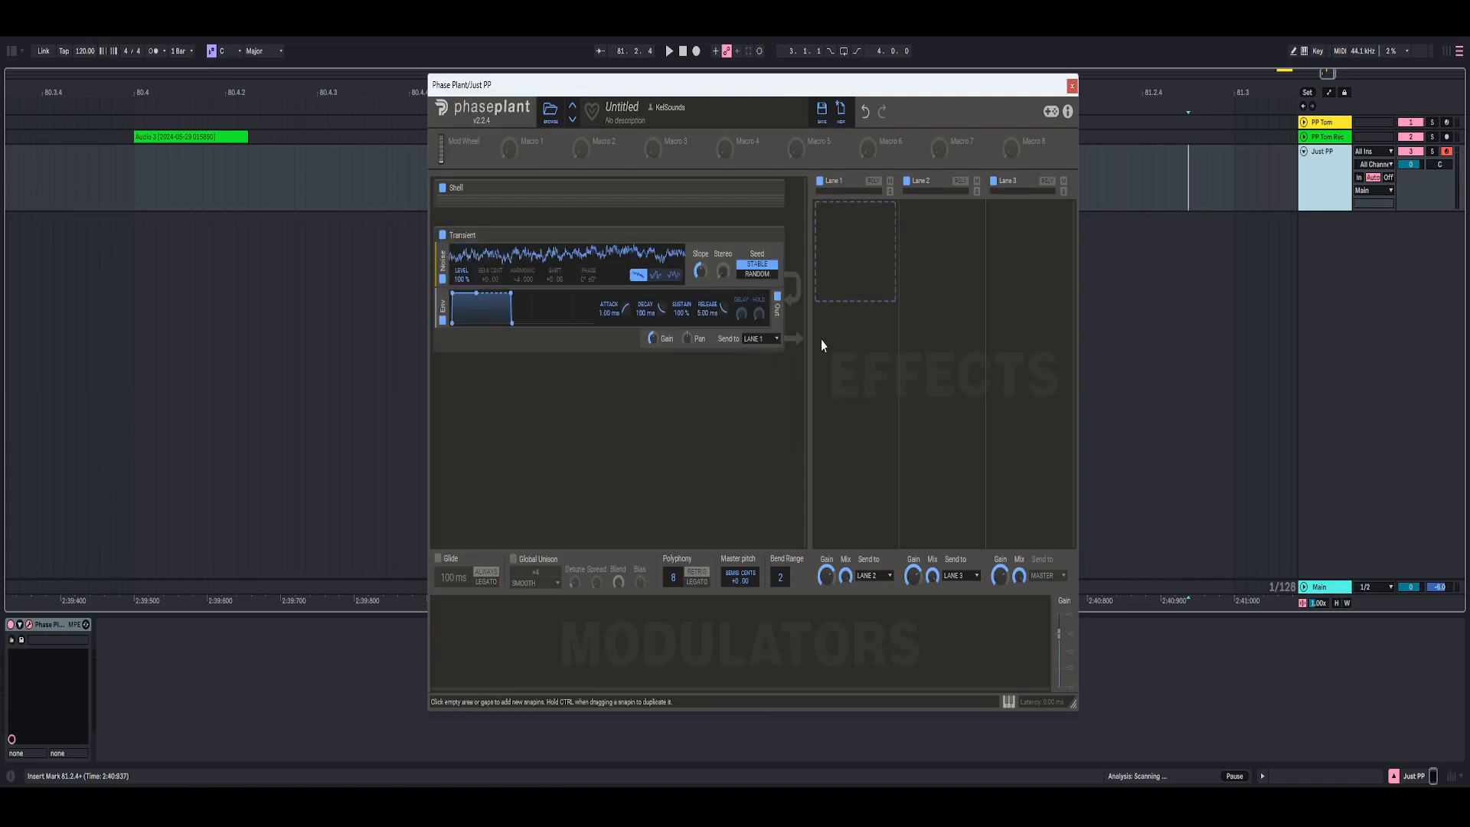
click(773, 236)
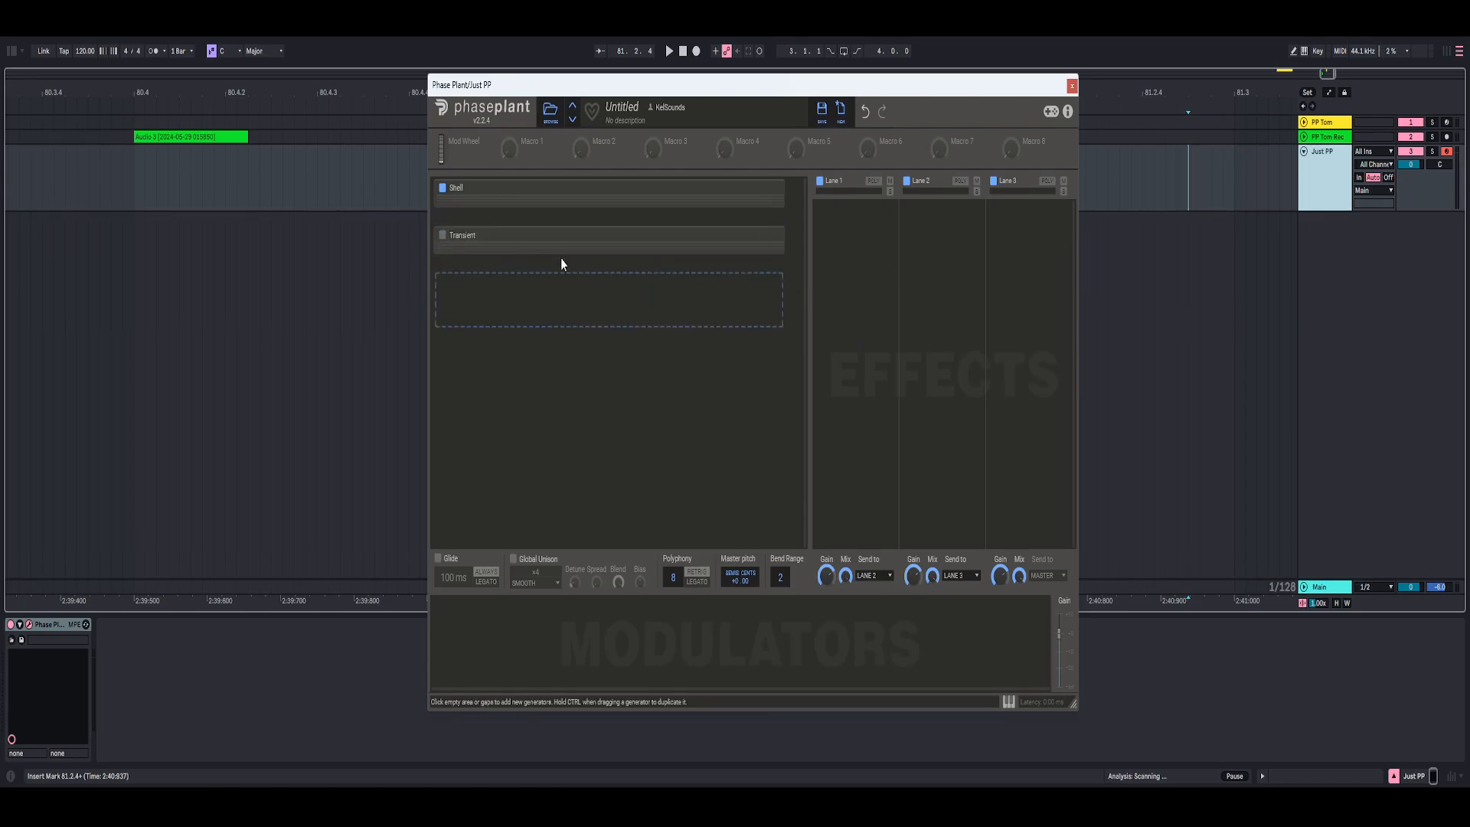
Insert a high-pass Filter with a raised cutoff between the Transient group's Noise generator and envelope, then collapse the group
click(562, 260)
click(717, 294)
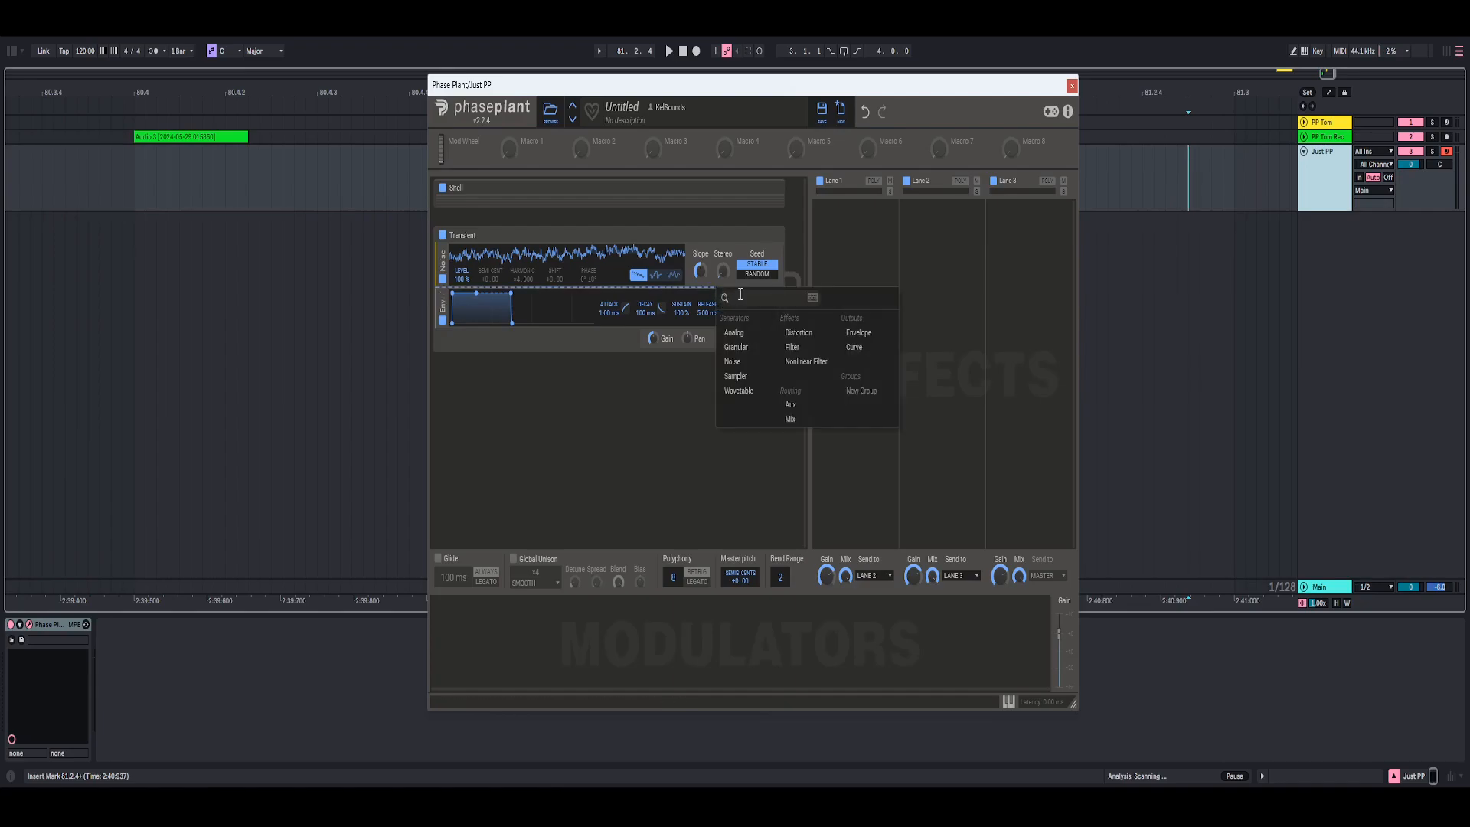
click(804, 343)
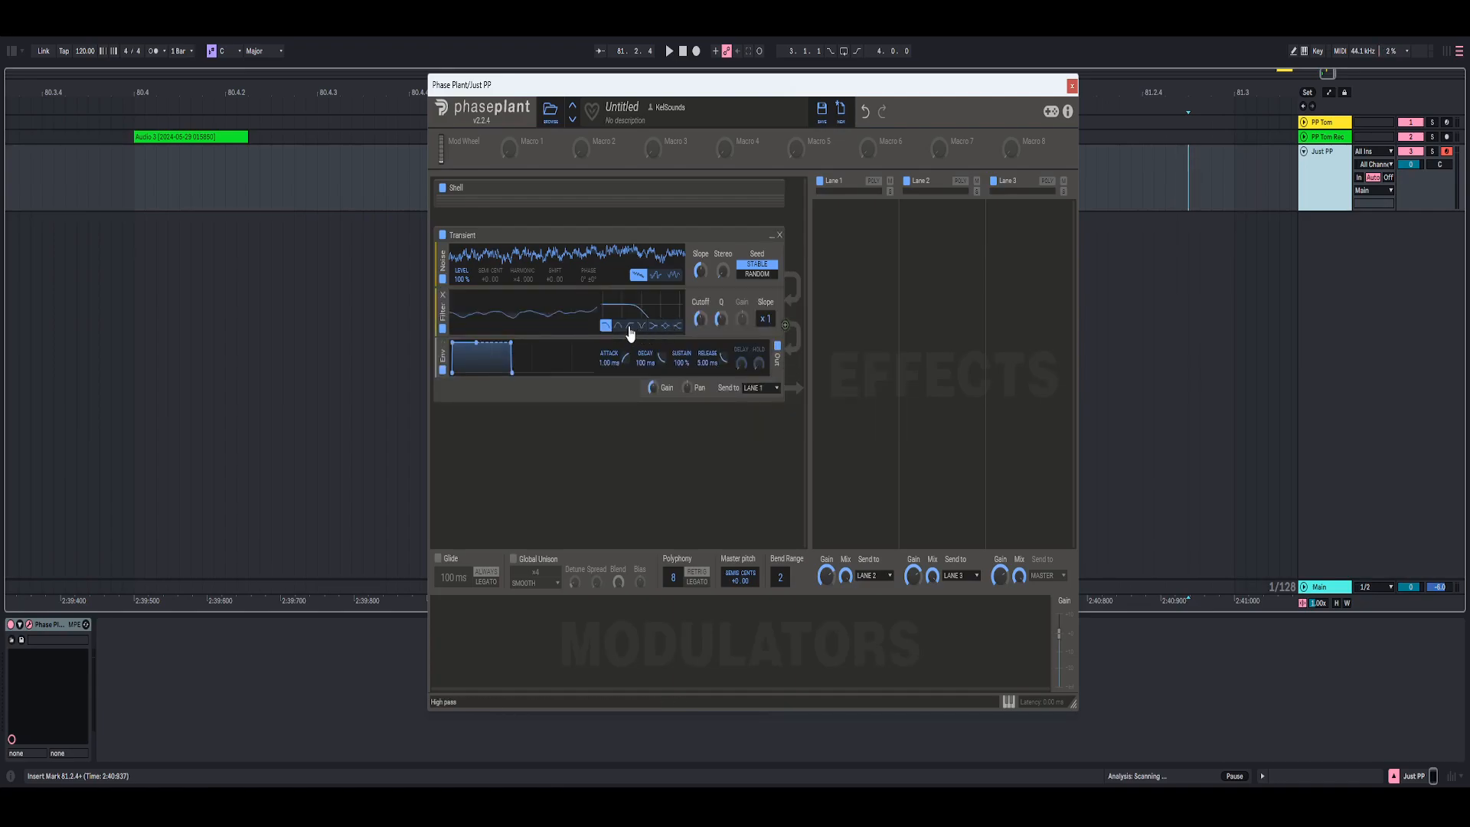
click(629, 326)
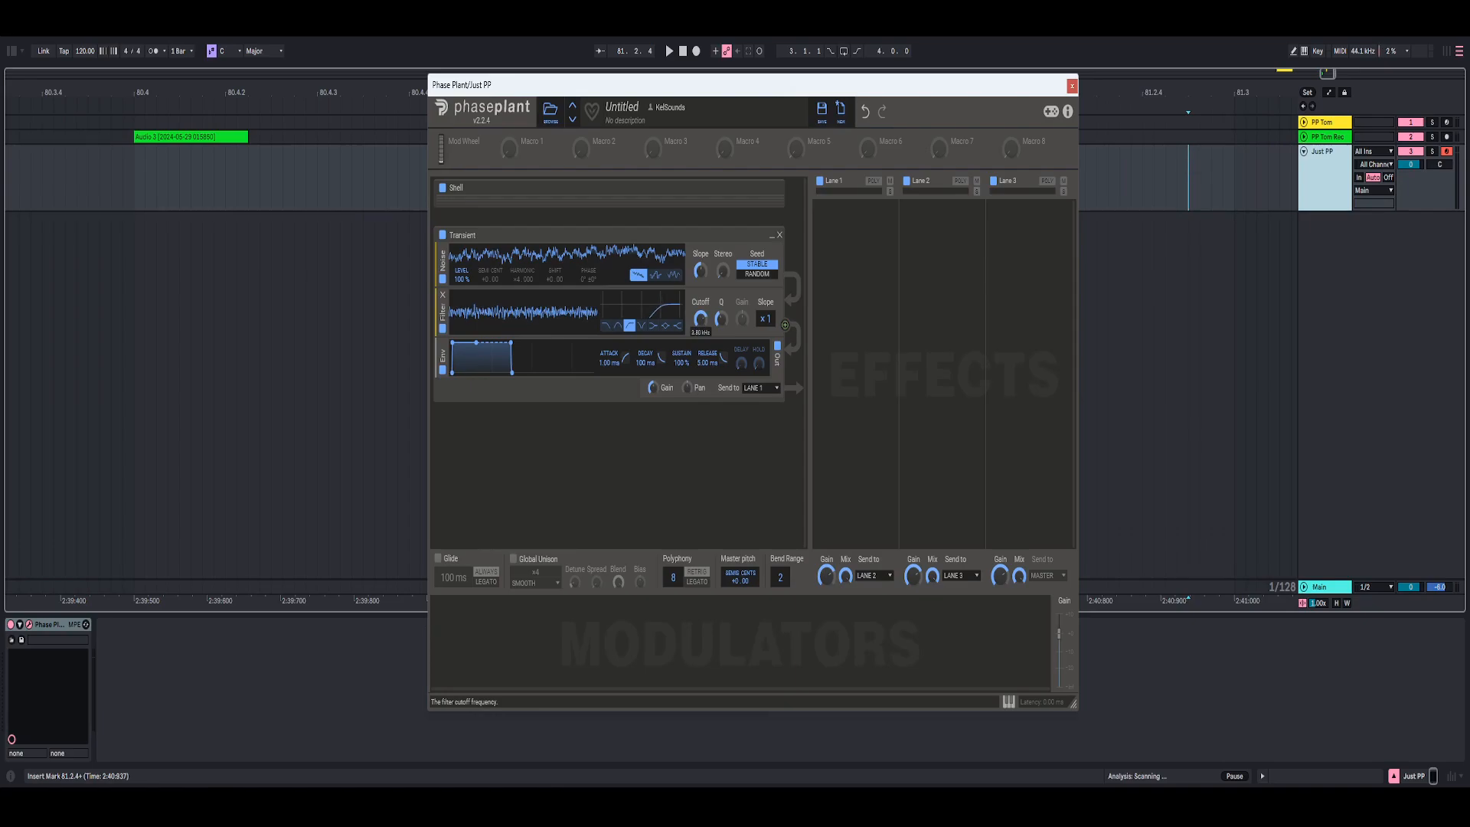
click(772, 235)
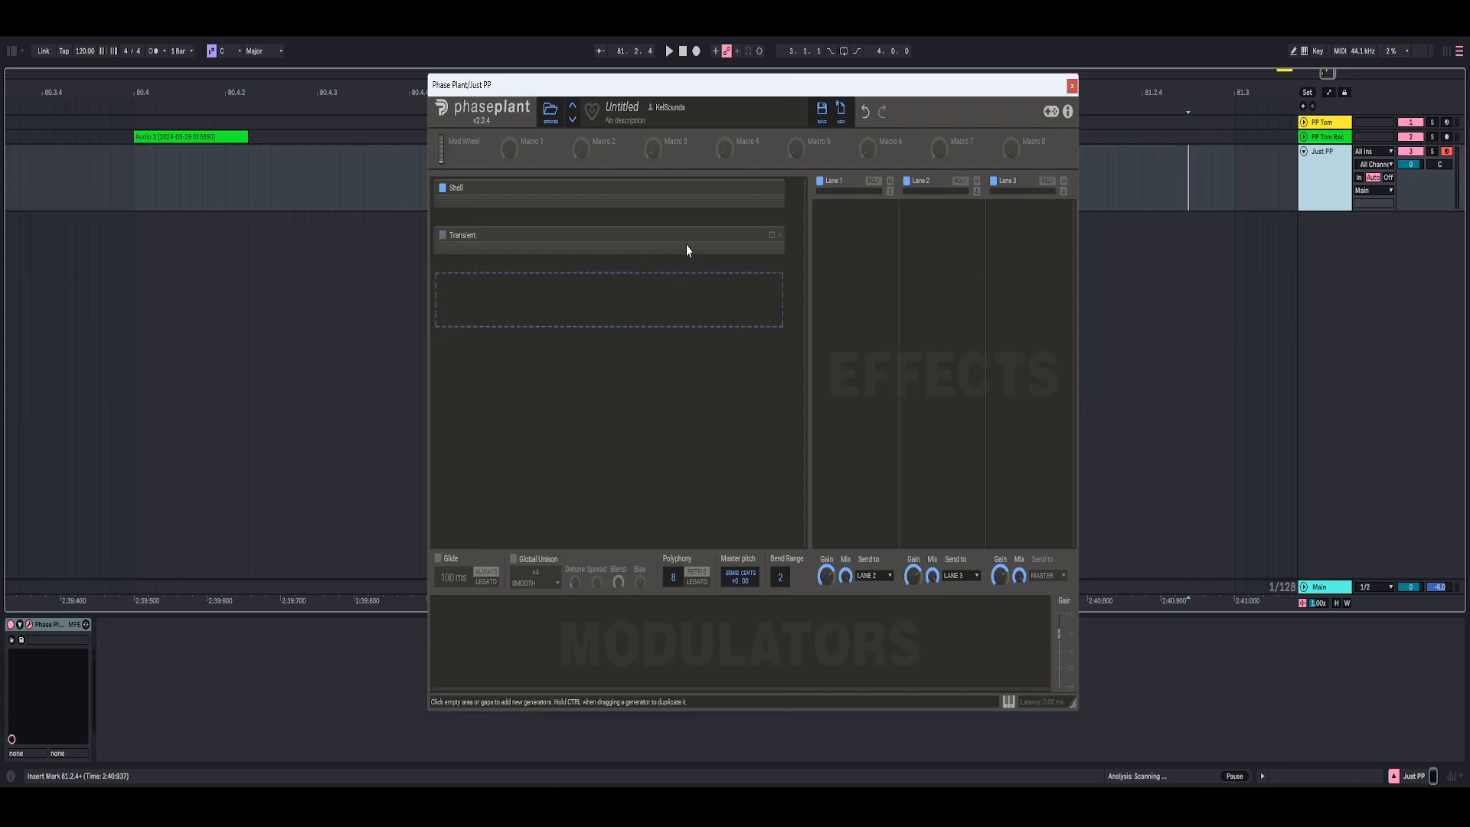
Create three empty modulator groups side by side in the modulator area
click(494, 630)
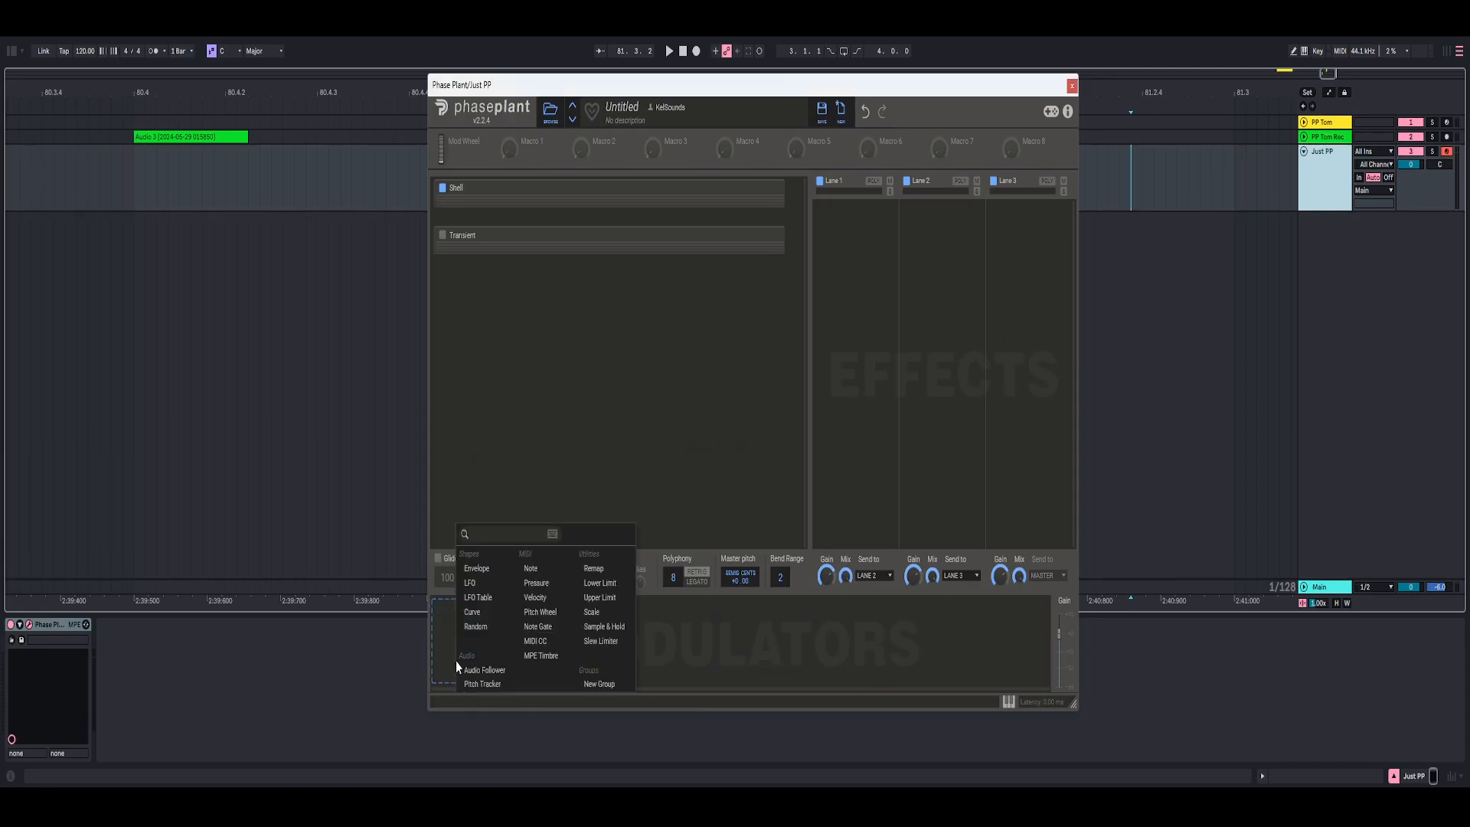
click(599, 686)
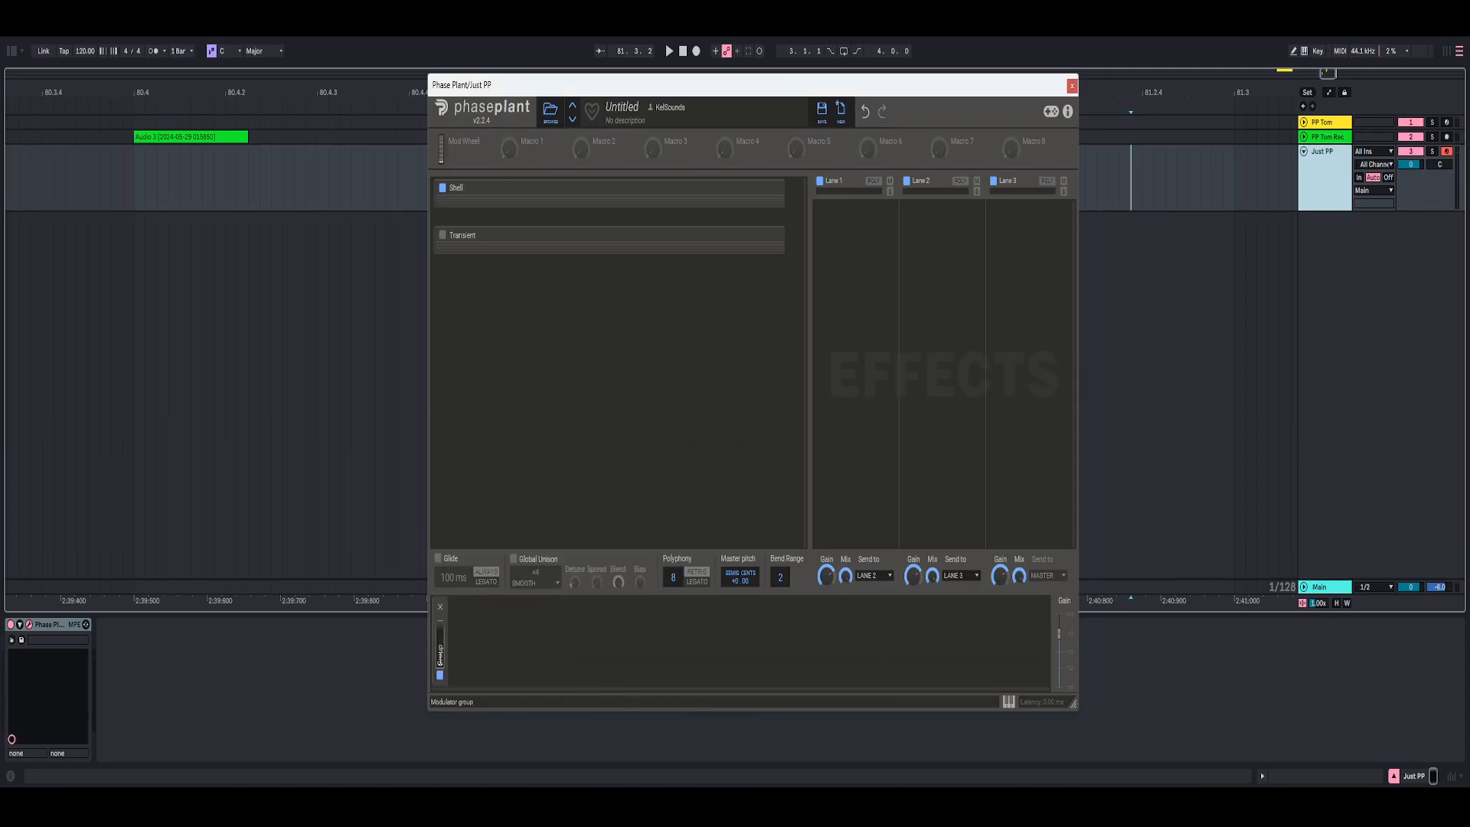
click(467, 659)
click(609, 684)
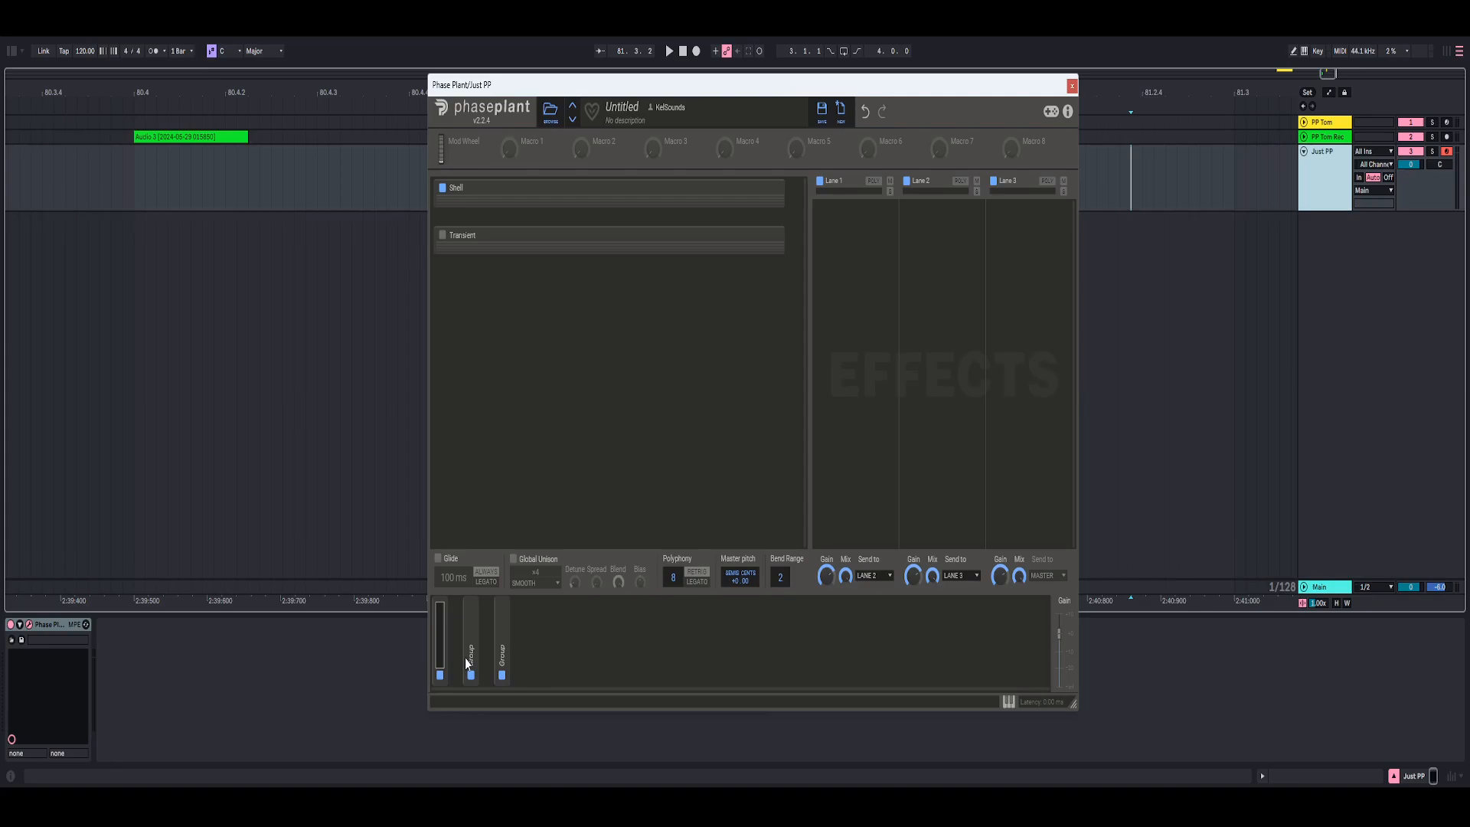
Name the three modulator groups Harmonics, Transient Volume and Volume, in that order
double_click(470, 655)
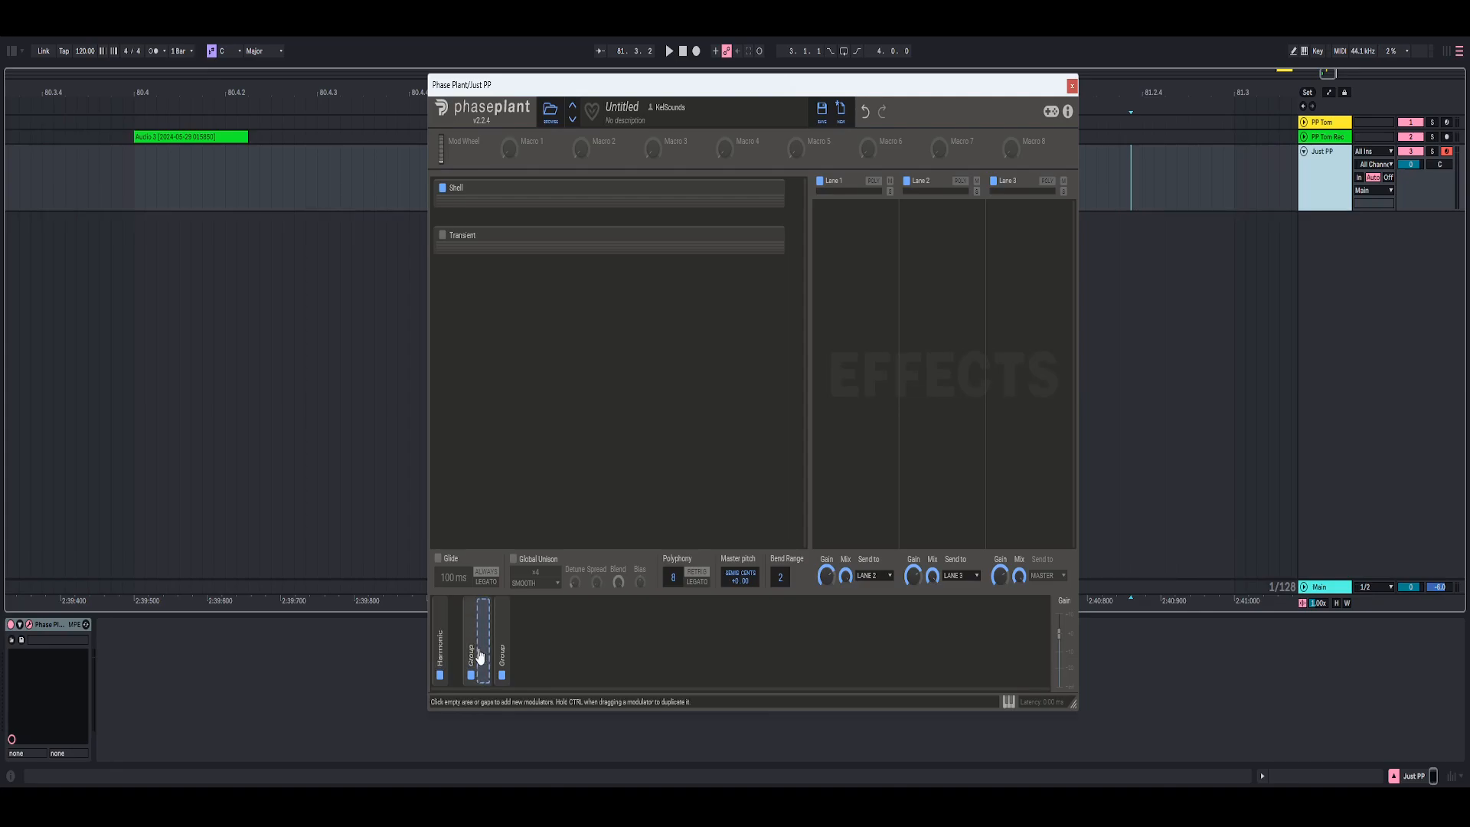
key(BackSpace)
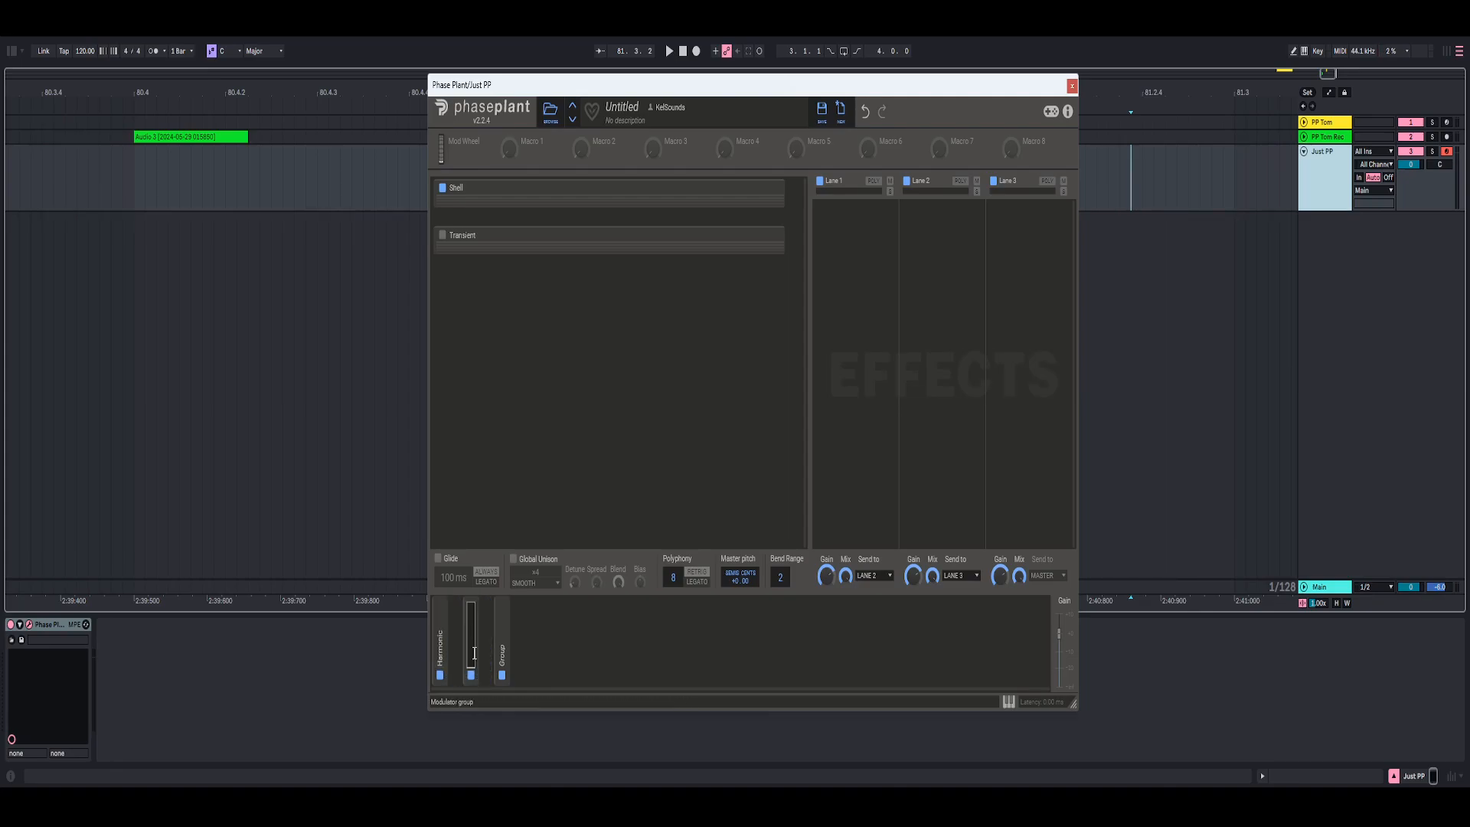
text(Transient Volume)
key(Return)
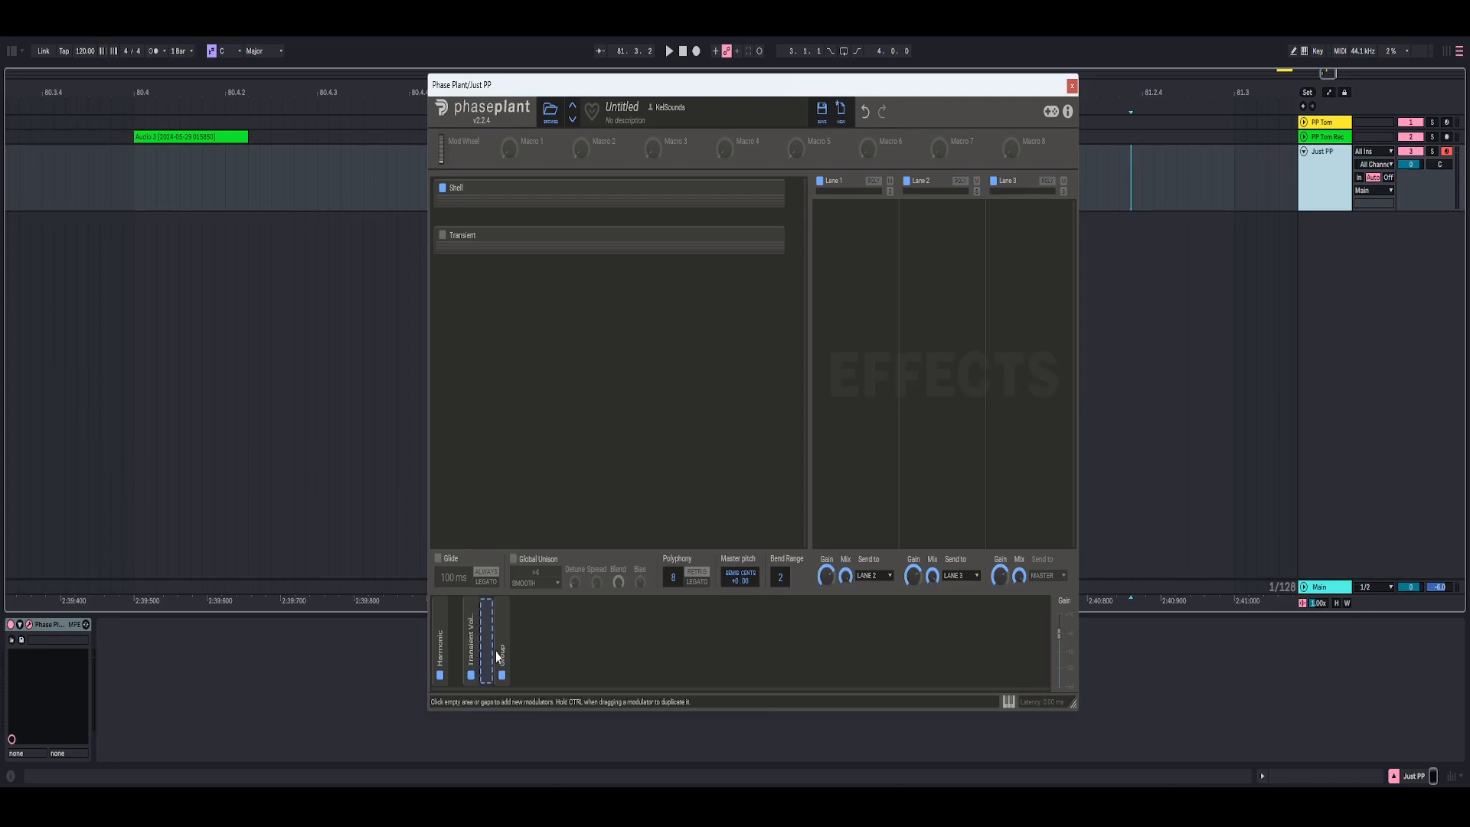
key(BackSpace)
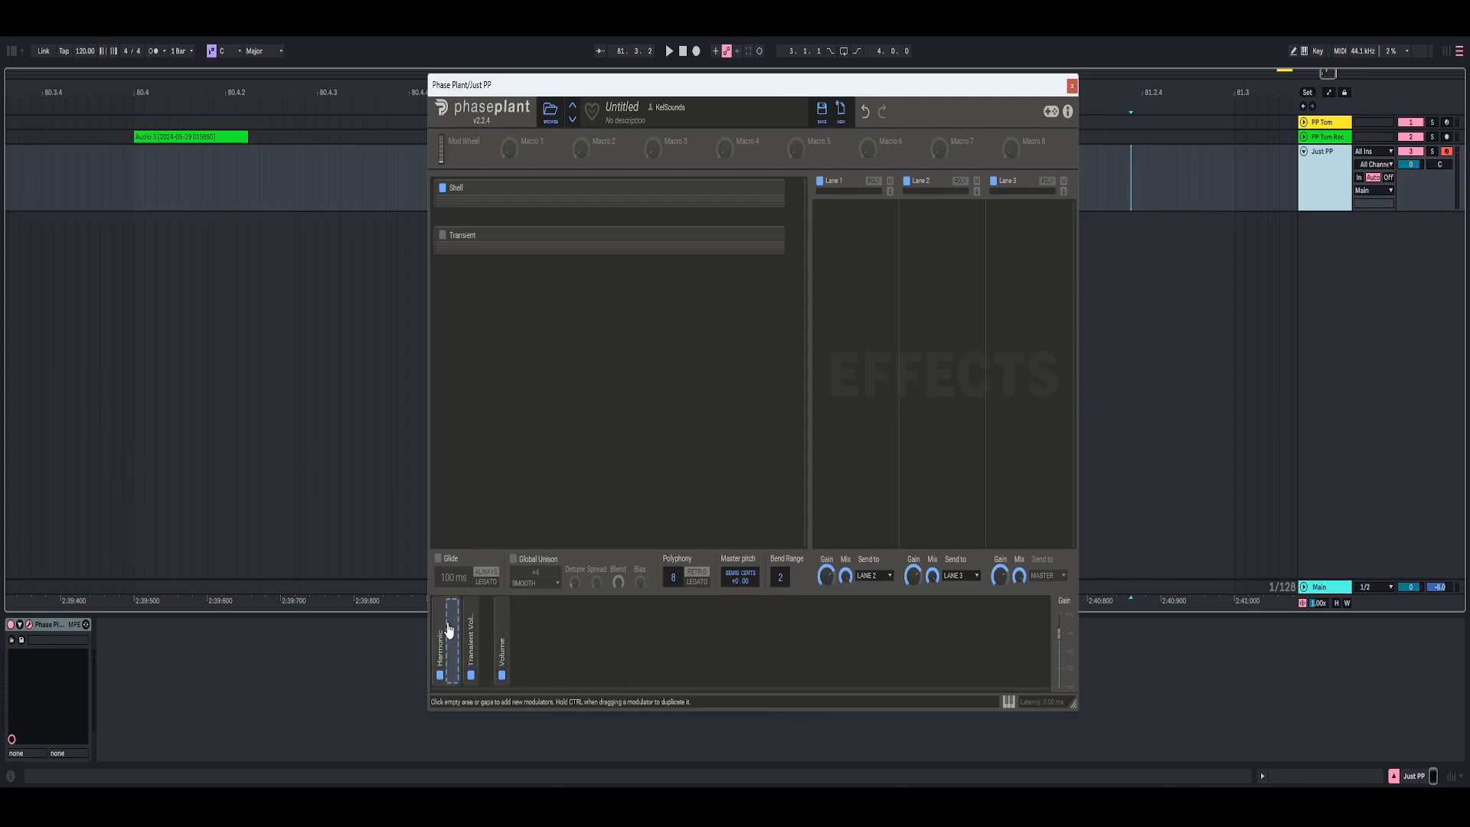
Add an LFO to the Harmonics modulator group, with its note trigger set to Always and its playback mode to one-shot
click(452, 633)
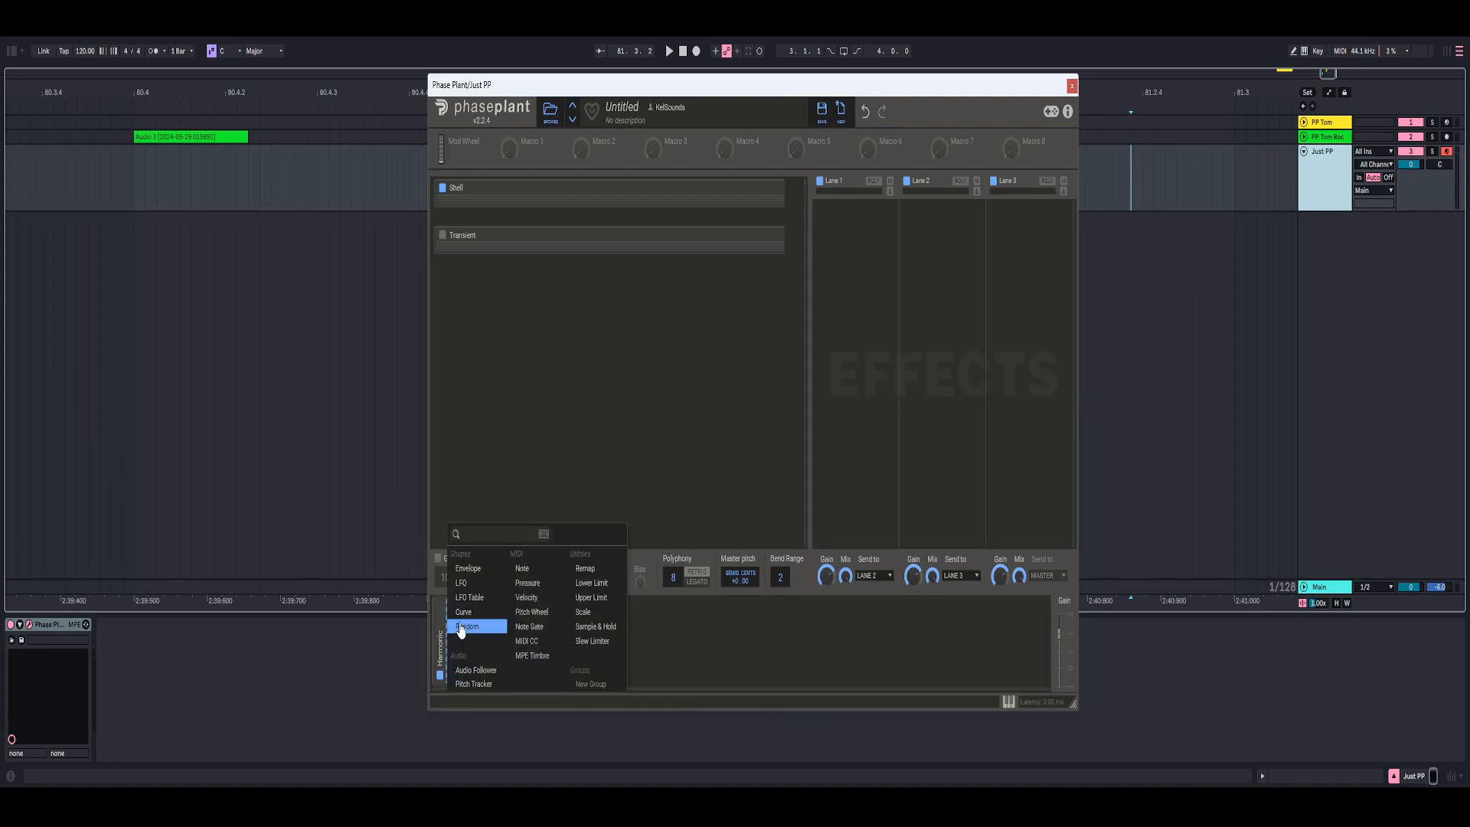
click(473, 585)
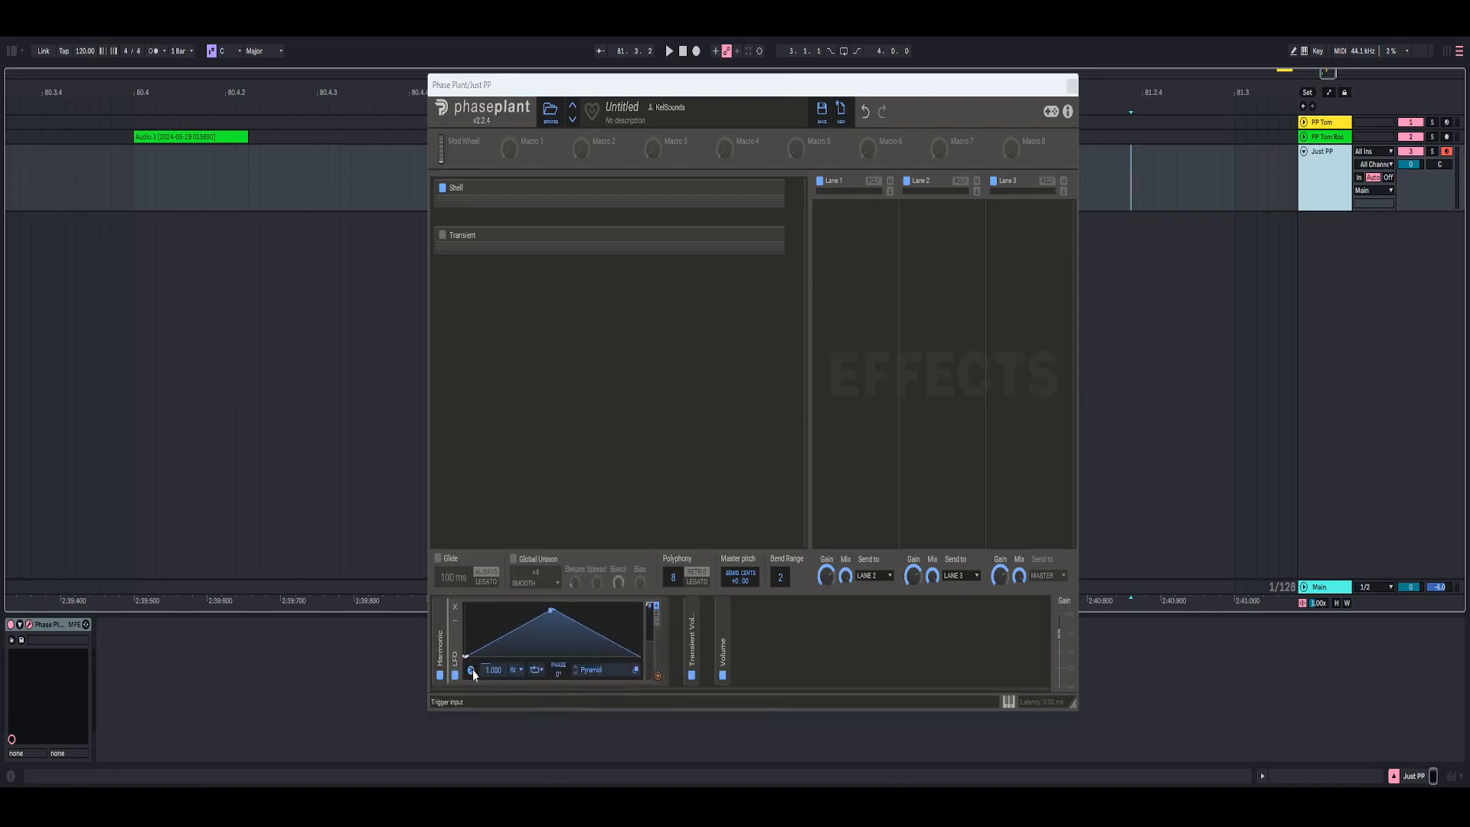
click(473, 670)
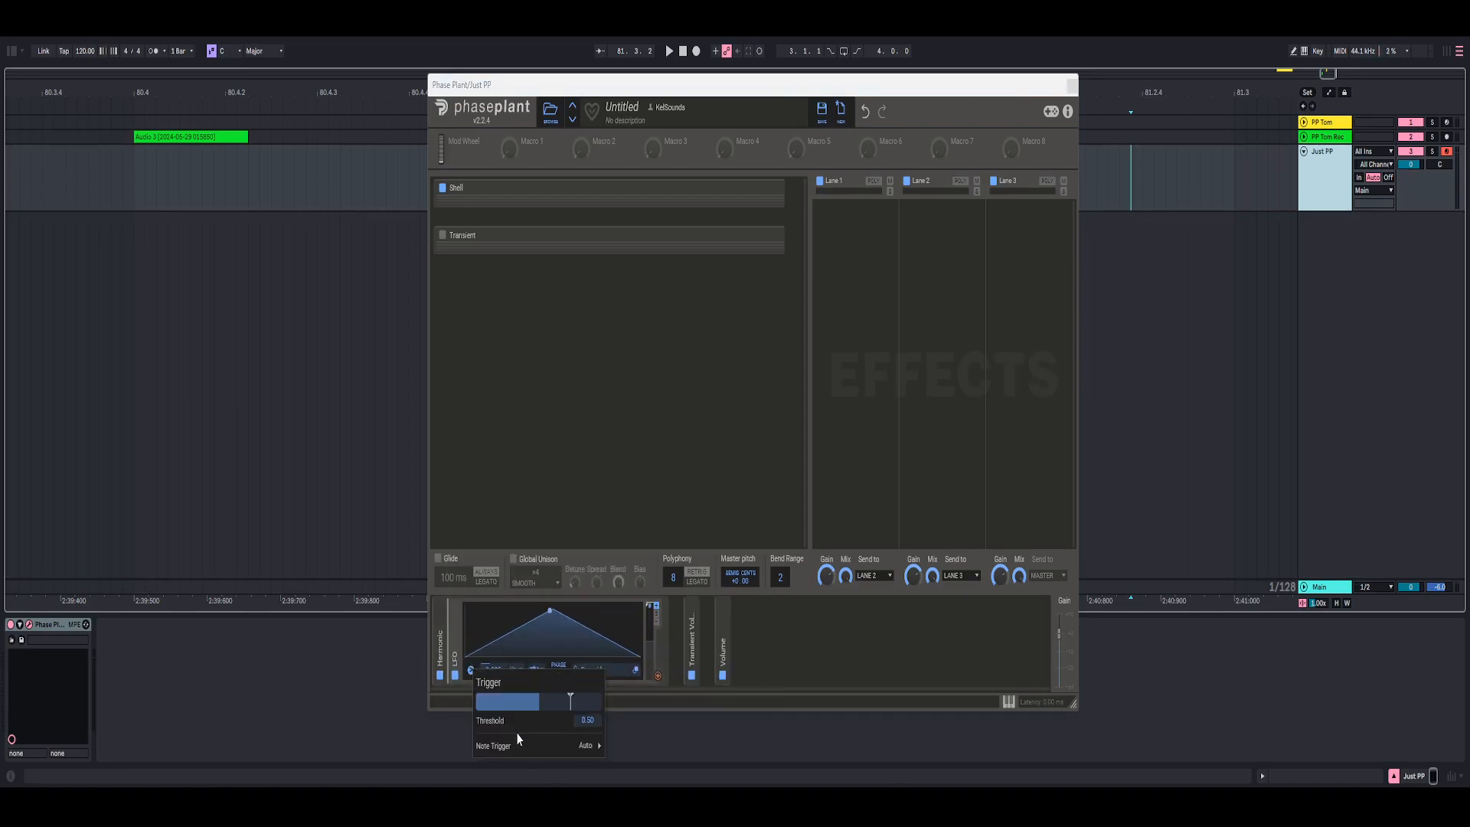
mouse_move(585, 746)
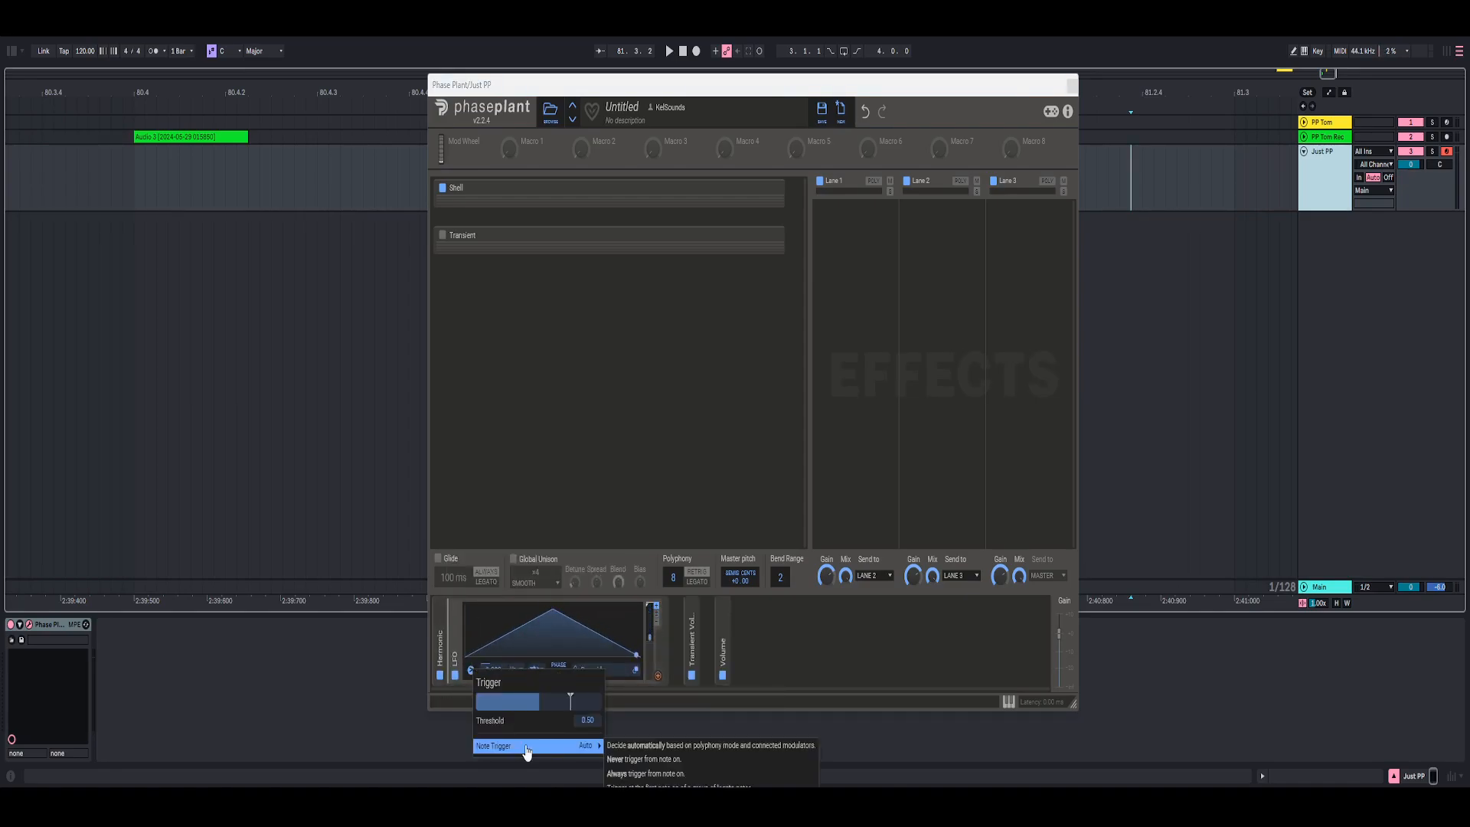
click(663, 774)
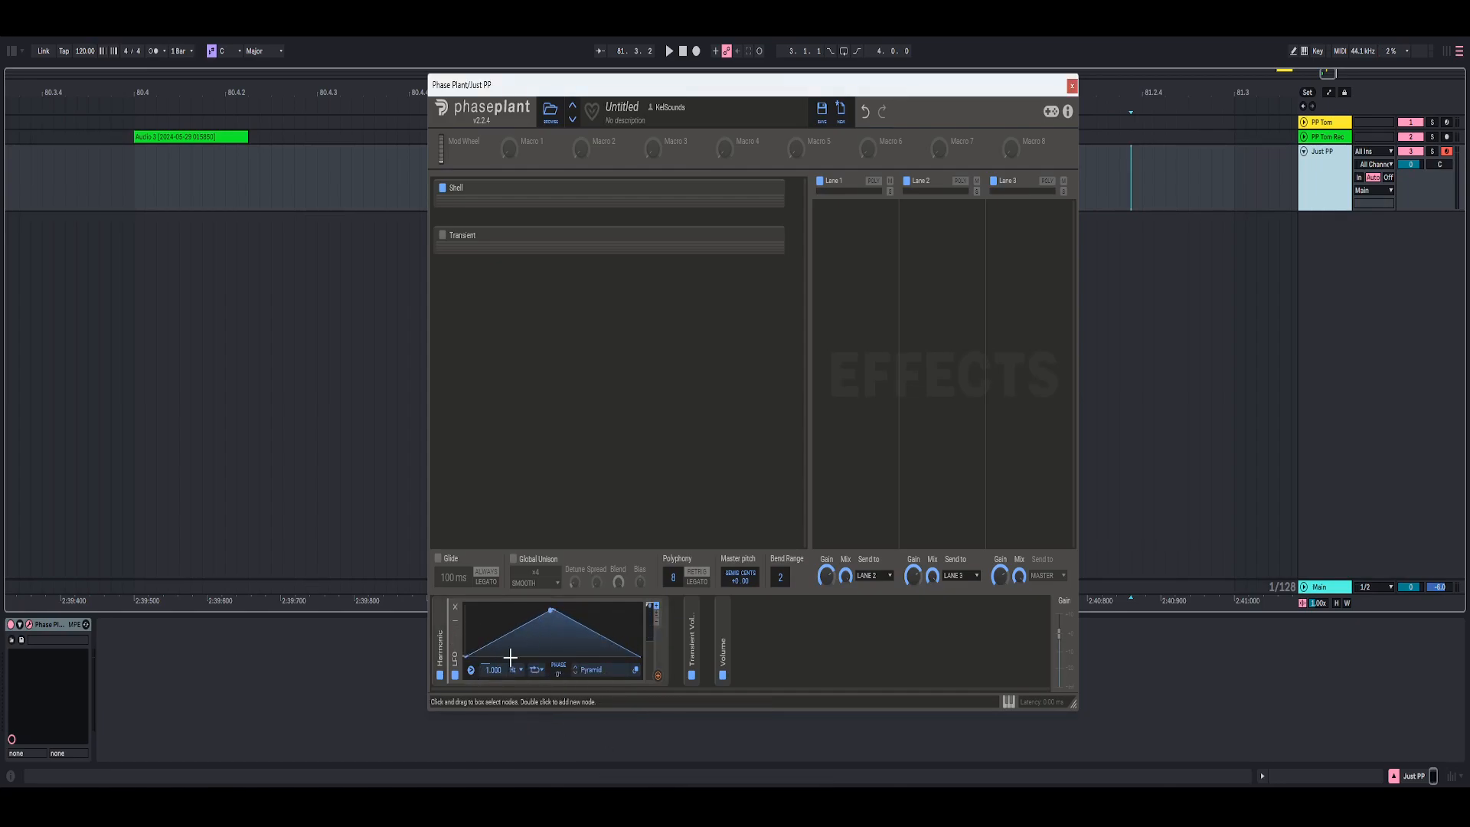
click(536, 670)
click(543, 648)
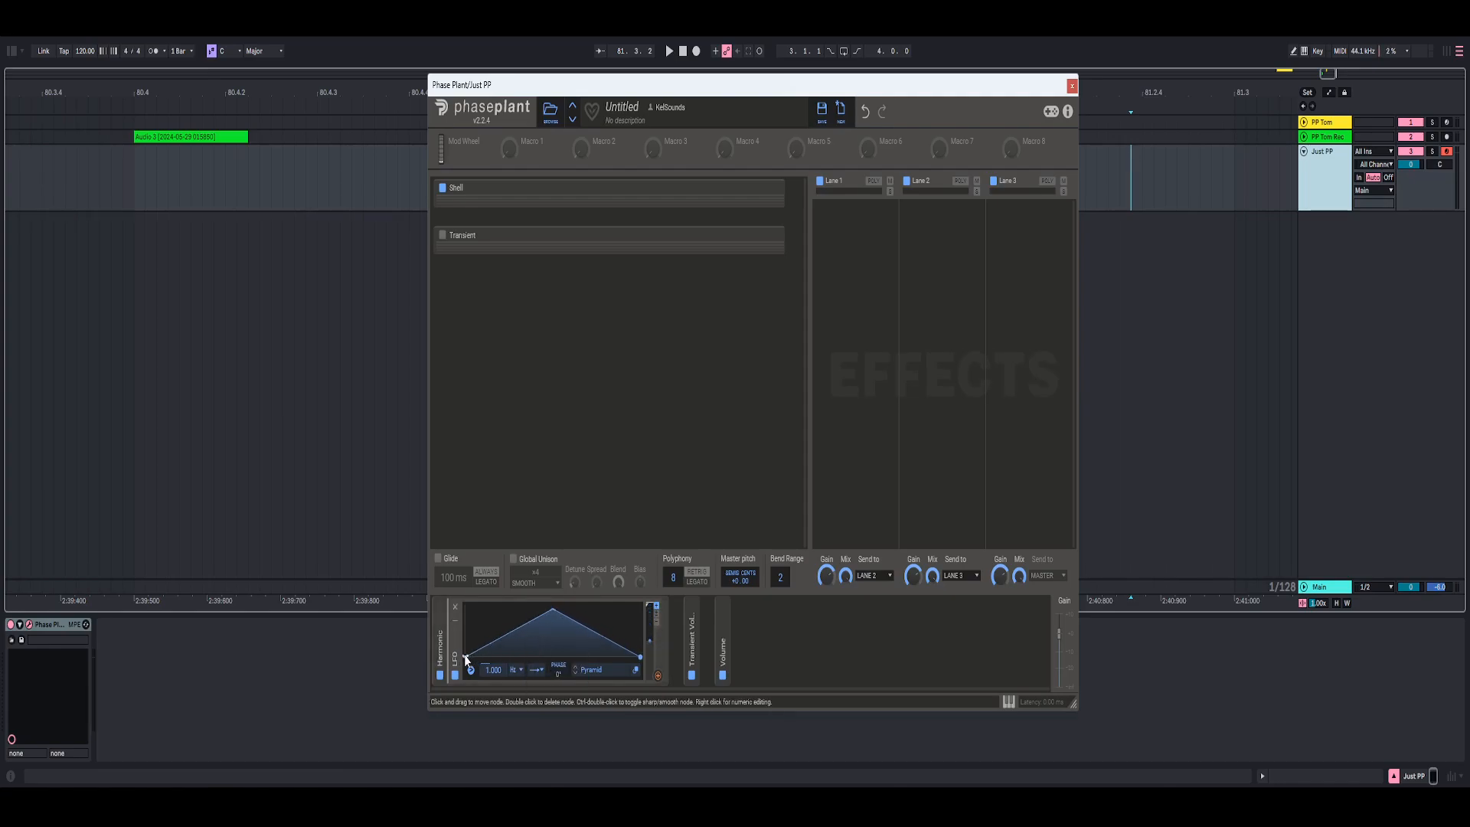
Duplicate the one-shot LFO twice within the Harmonics modulator group
key(ctrl+d)
key(ctrl+d)
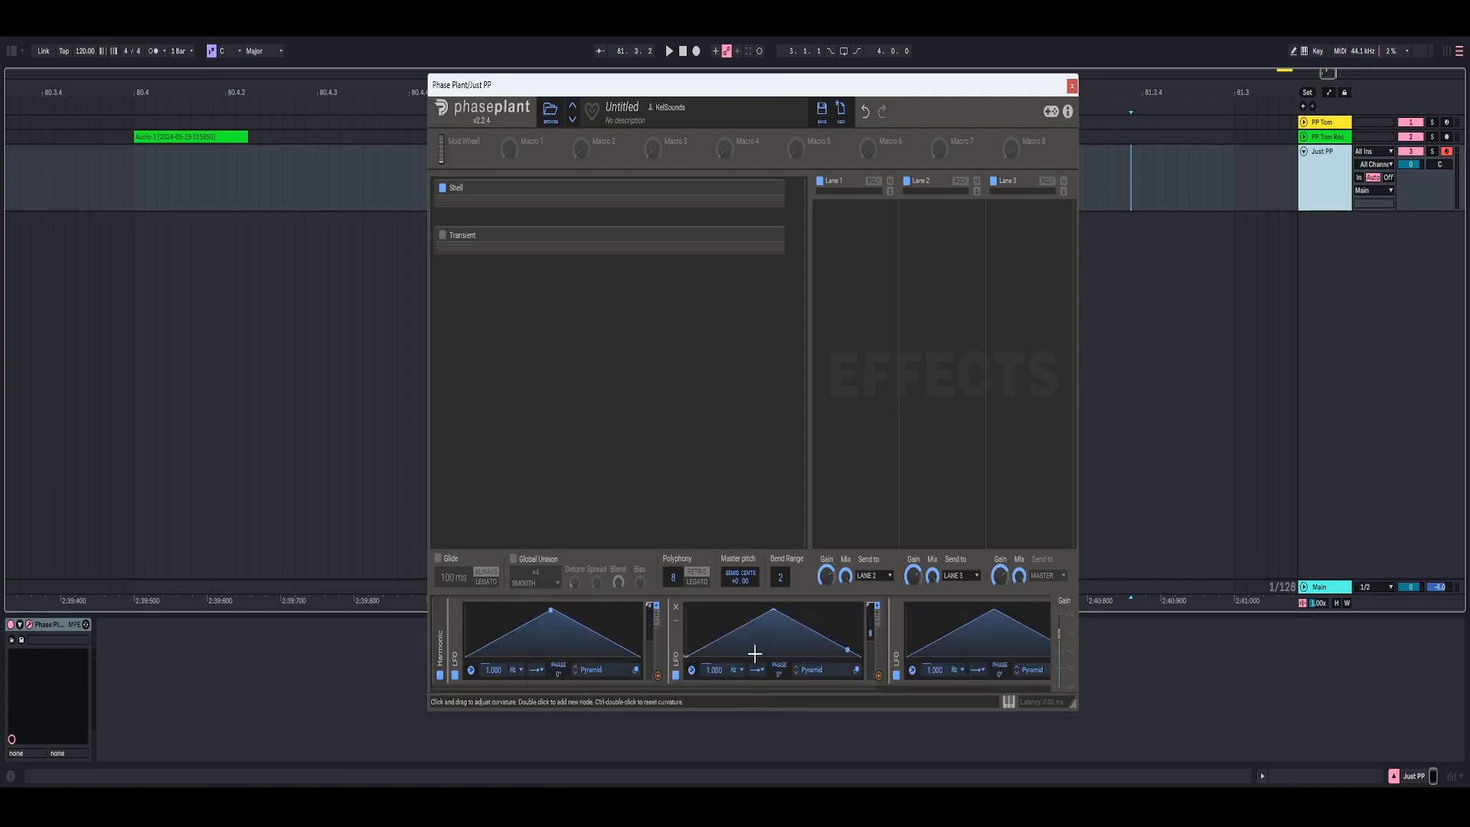
scroll(845, 693, right, 5)
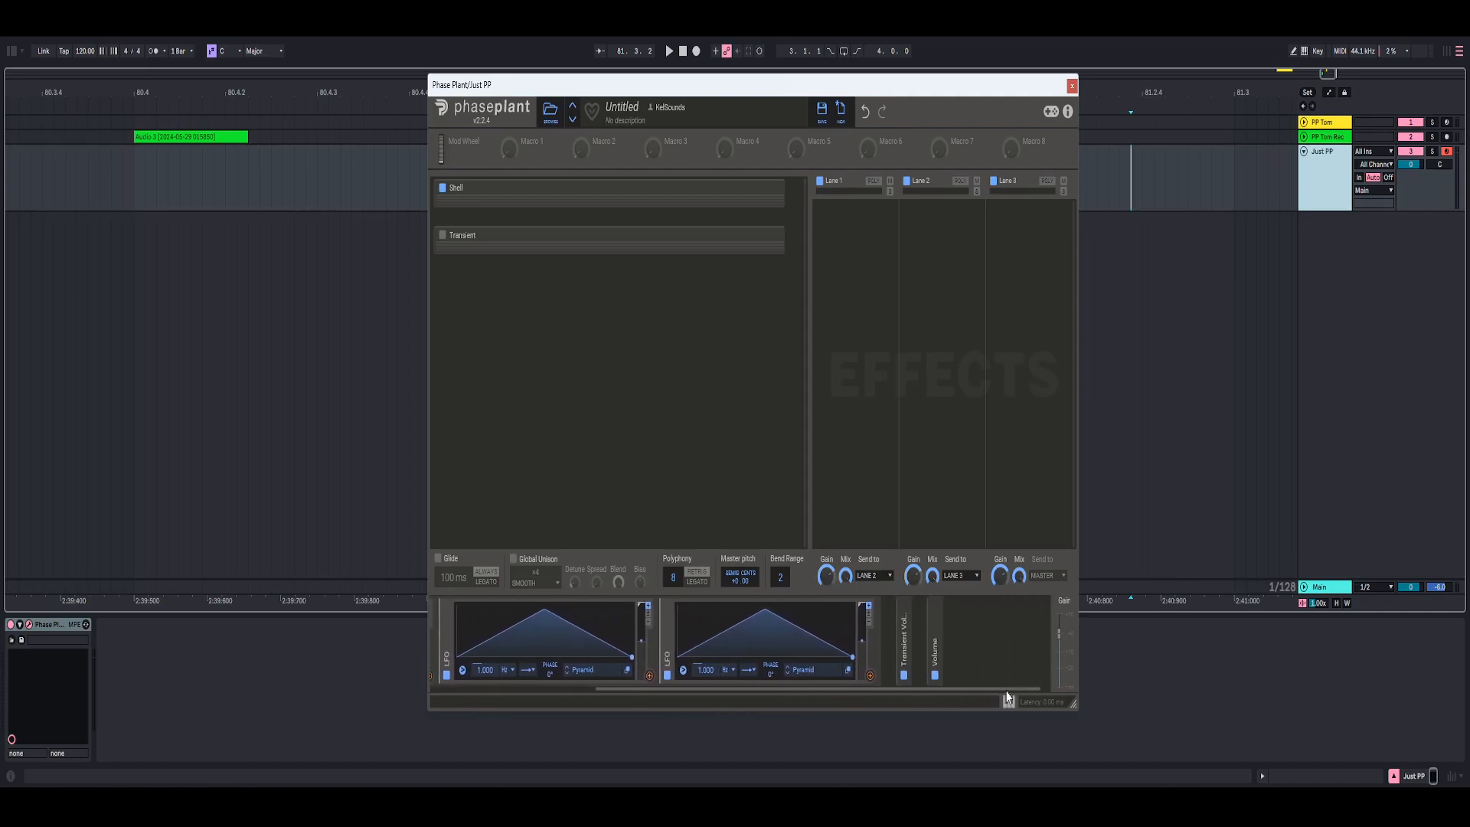
Move the two duplicated LFOs from the Harmonics group into the Transient Volume and Volume modulator groups, one in each
mouse_move(678, 649)
mouse_down()
mouse_move(735, 649)
mouse_move(689, 649)
mouse_up()
drag(449, 657, 931, 673)
scroll(715, 627, right, 1)
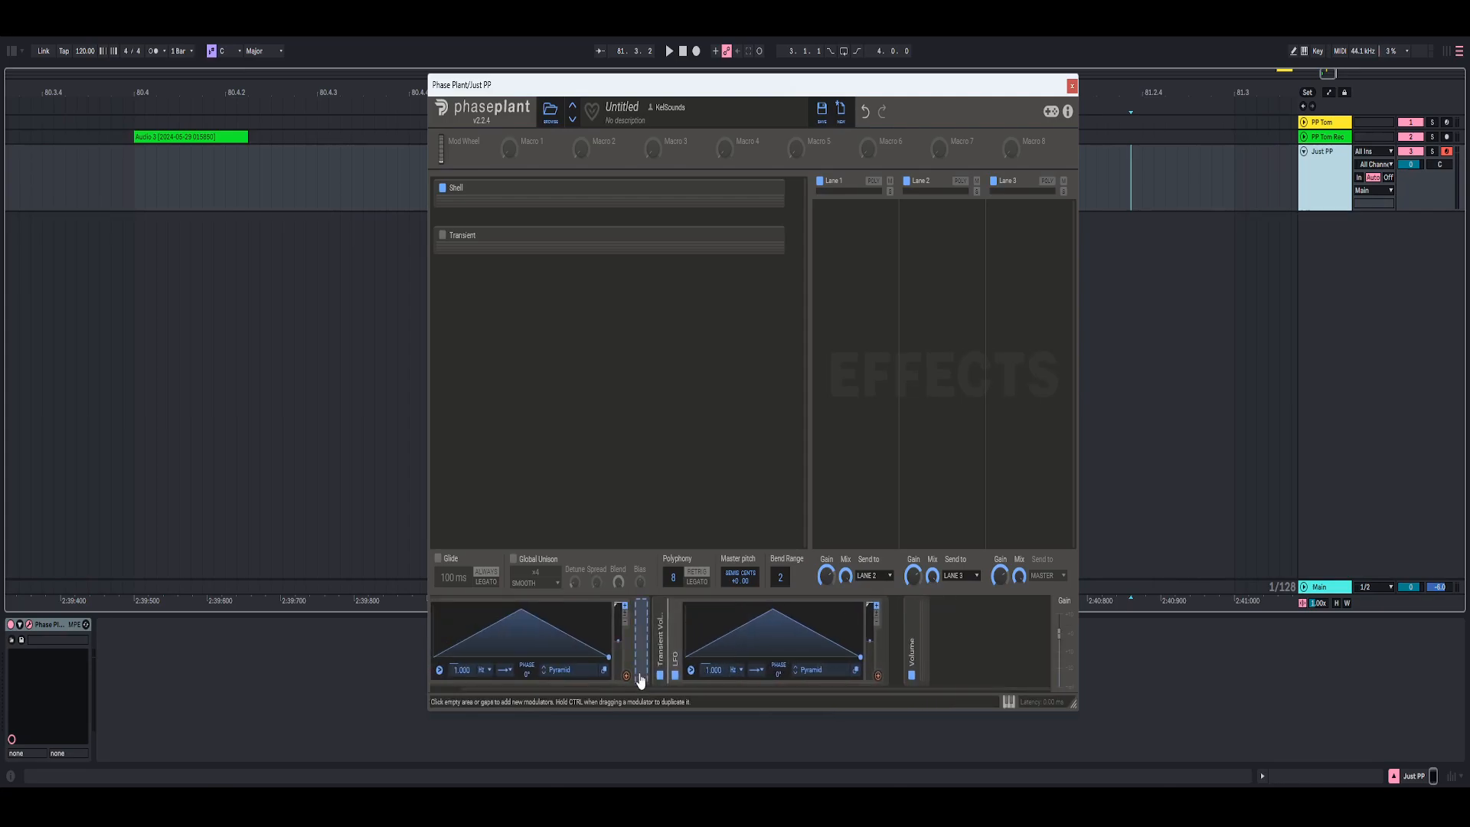
click(651, 675)
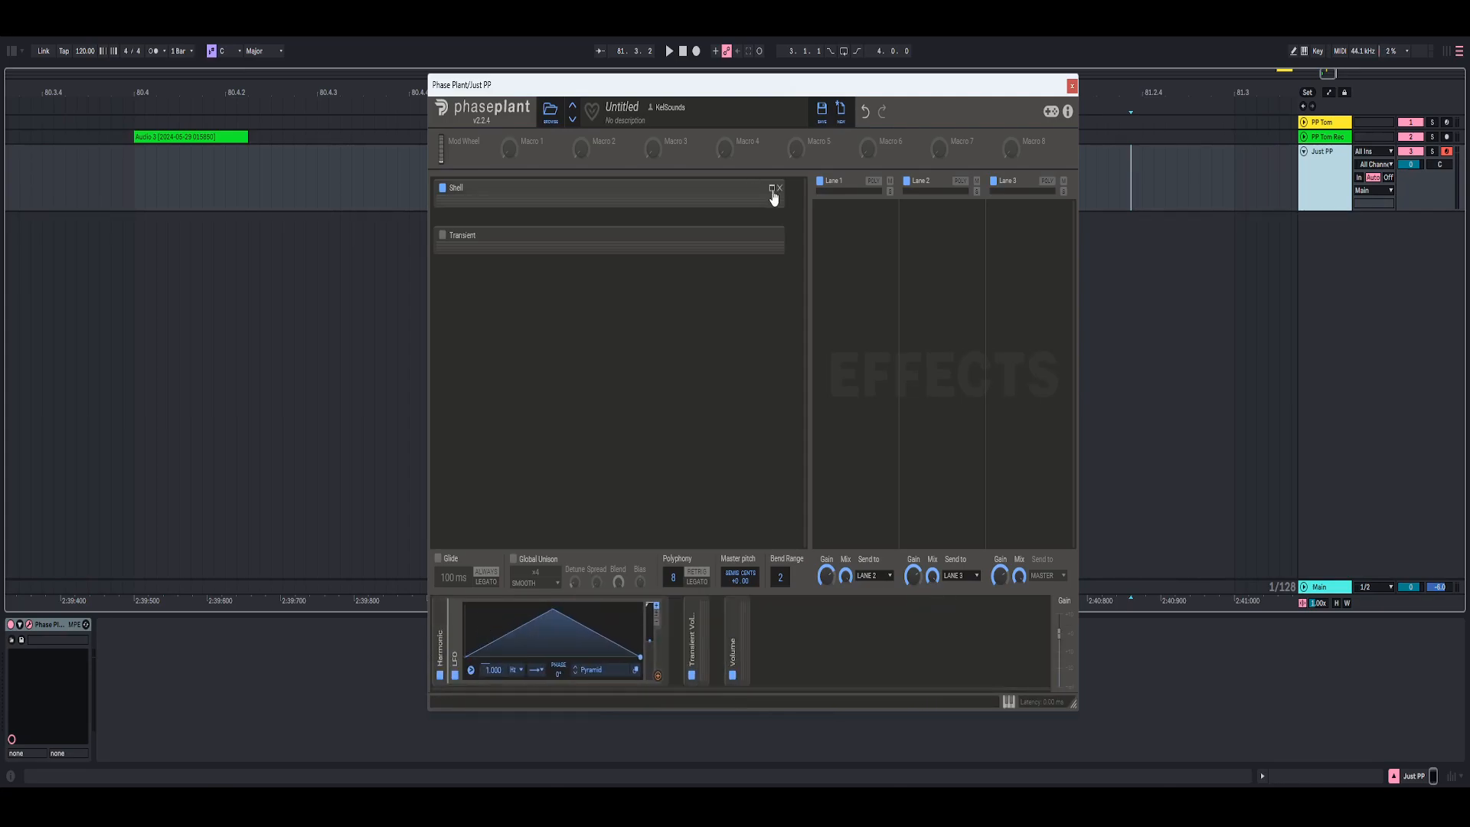
Examine the generators in the Shell and Transient groups and the LFO in the Transient Volume modulator group
click(771, 188)
click(692, 618)
click(772, 237)
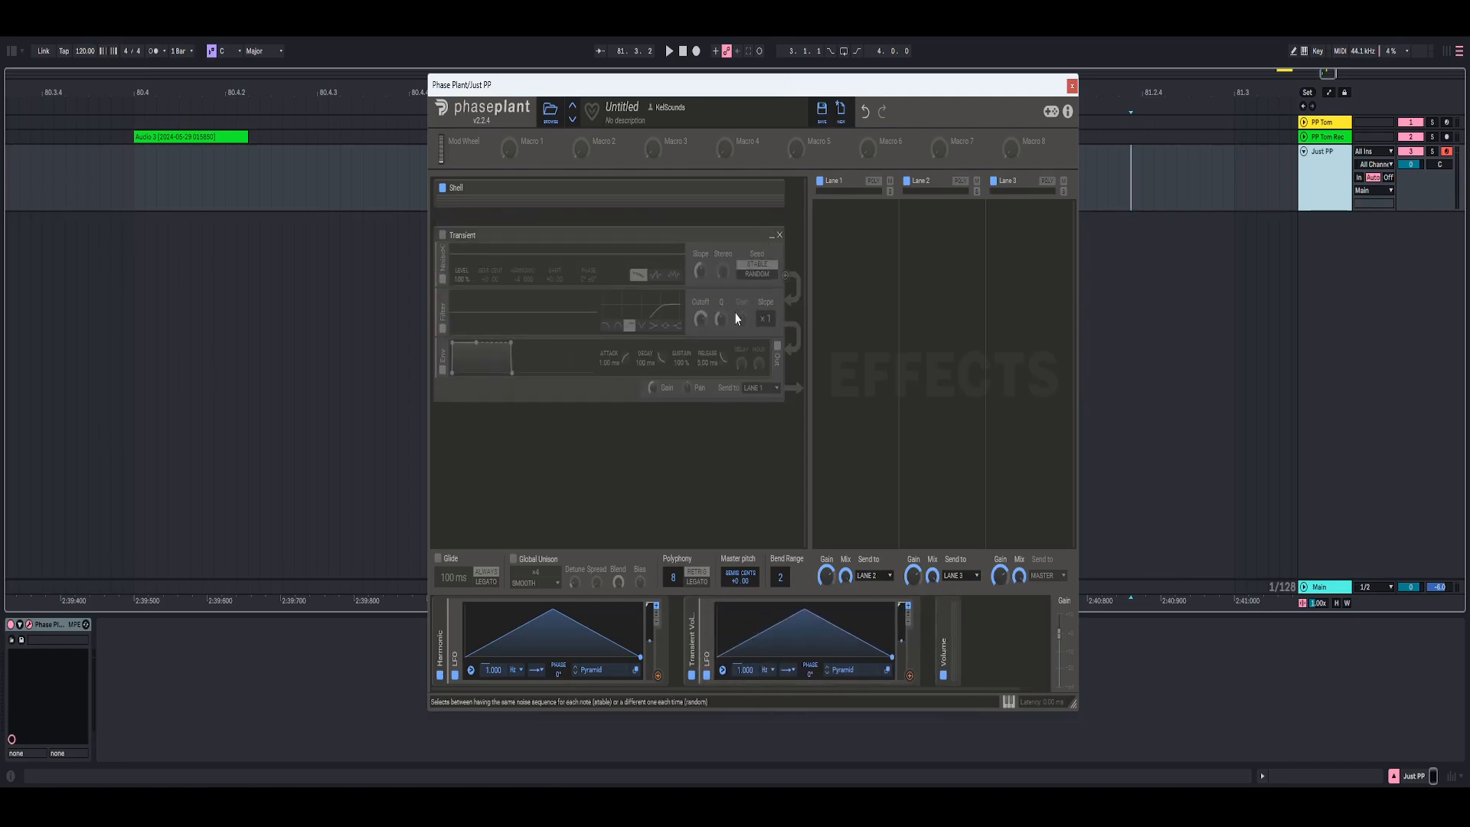
click(772, 237)
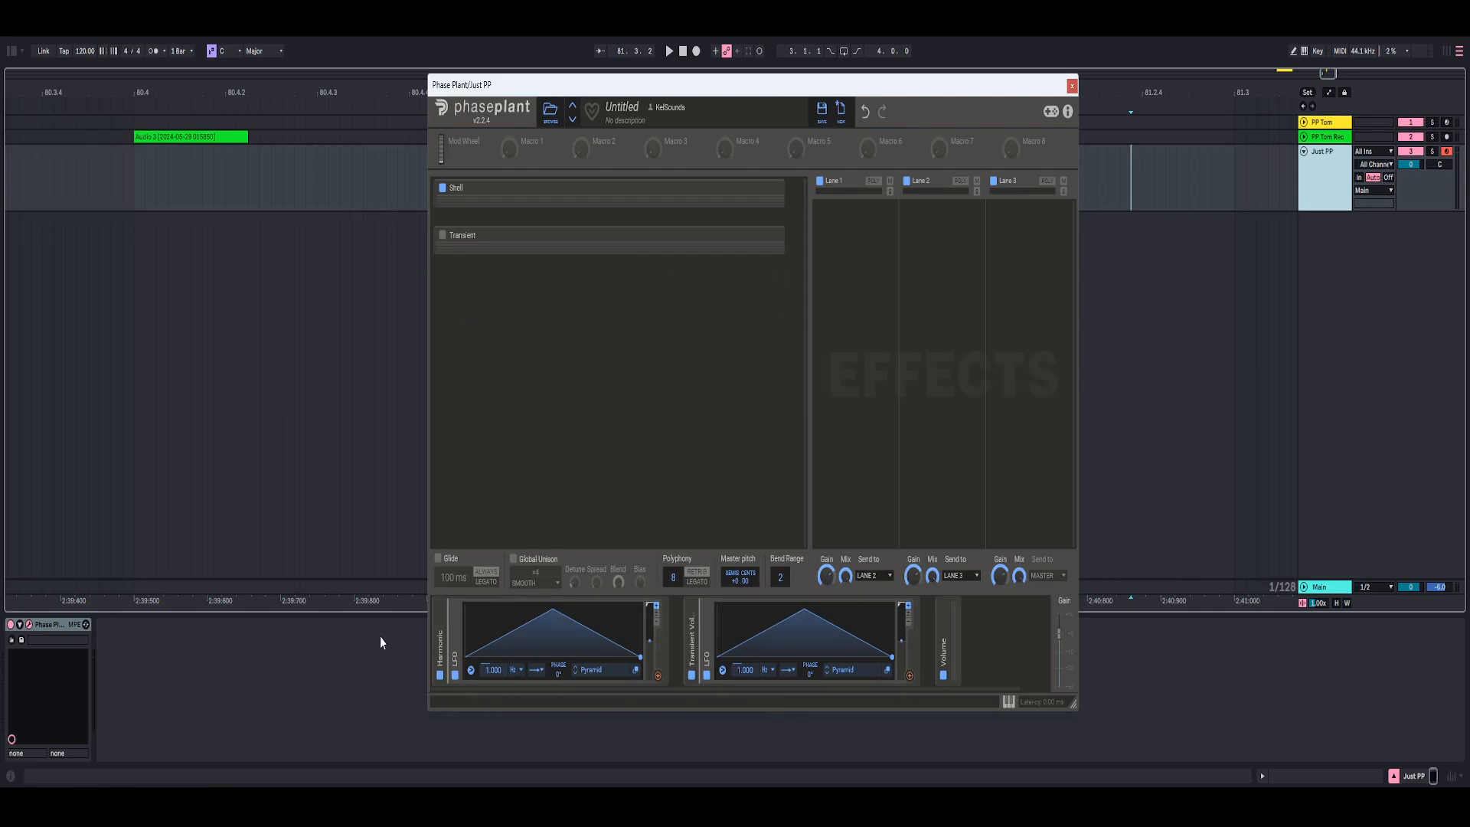
Collapse the Harmonics and Transient Volume modulator groups and expand the Volume modulator group
click(441, 626)
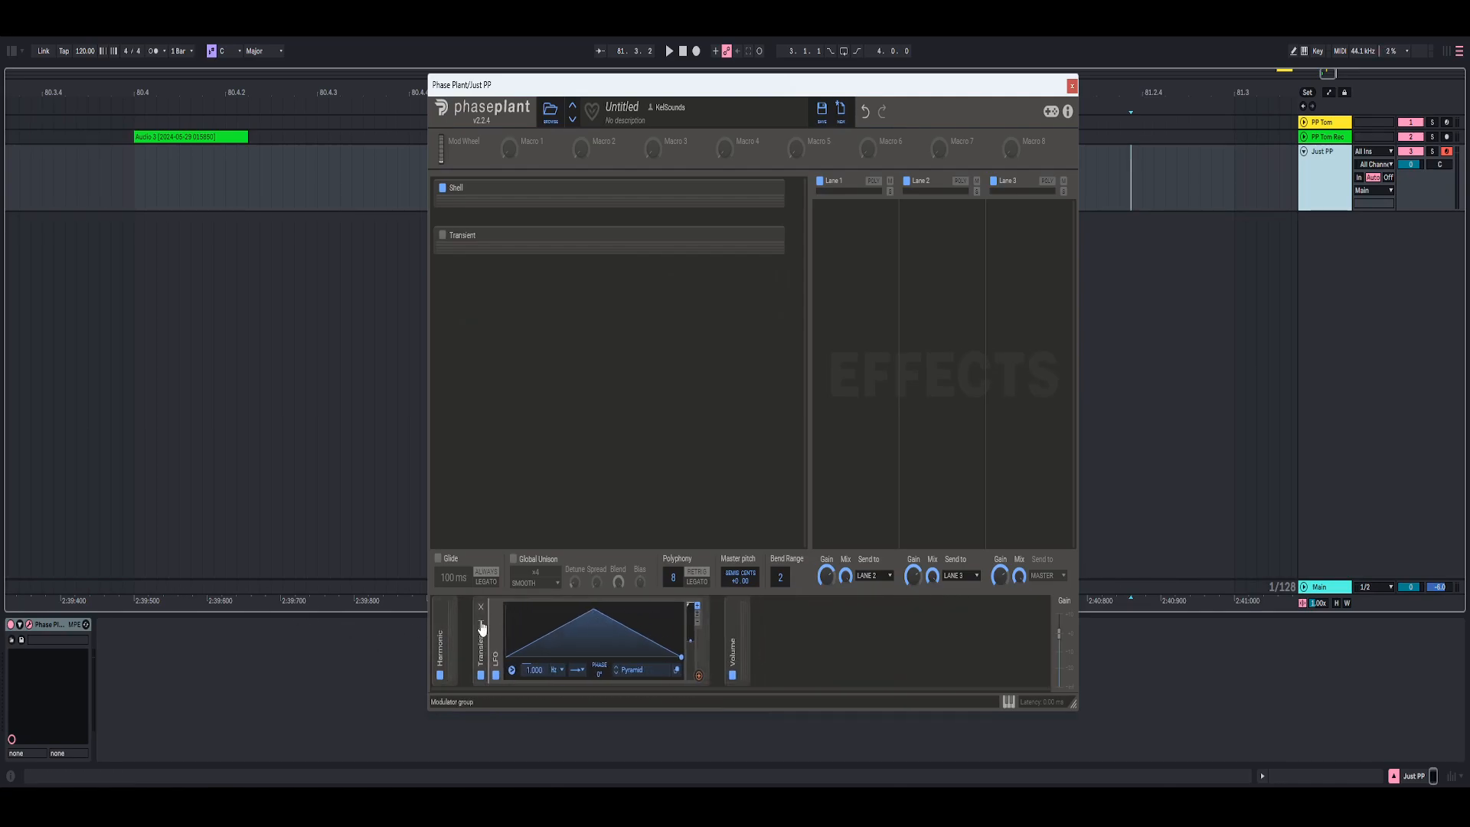
click(482, 627)
click(523, 626)
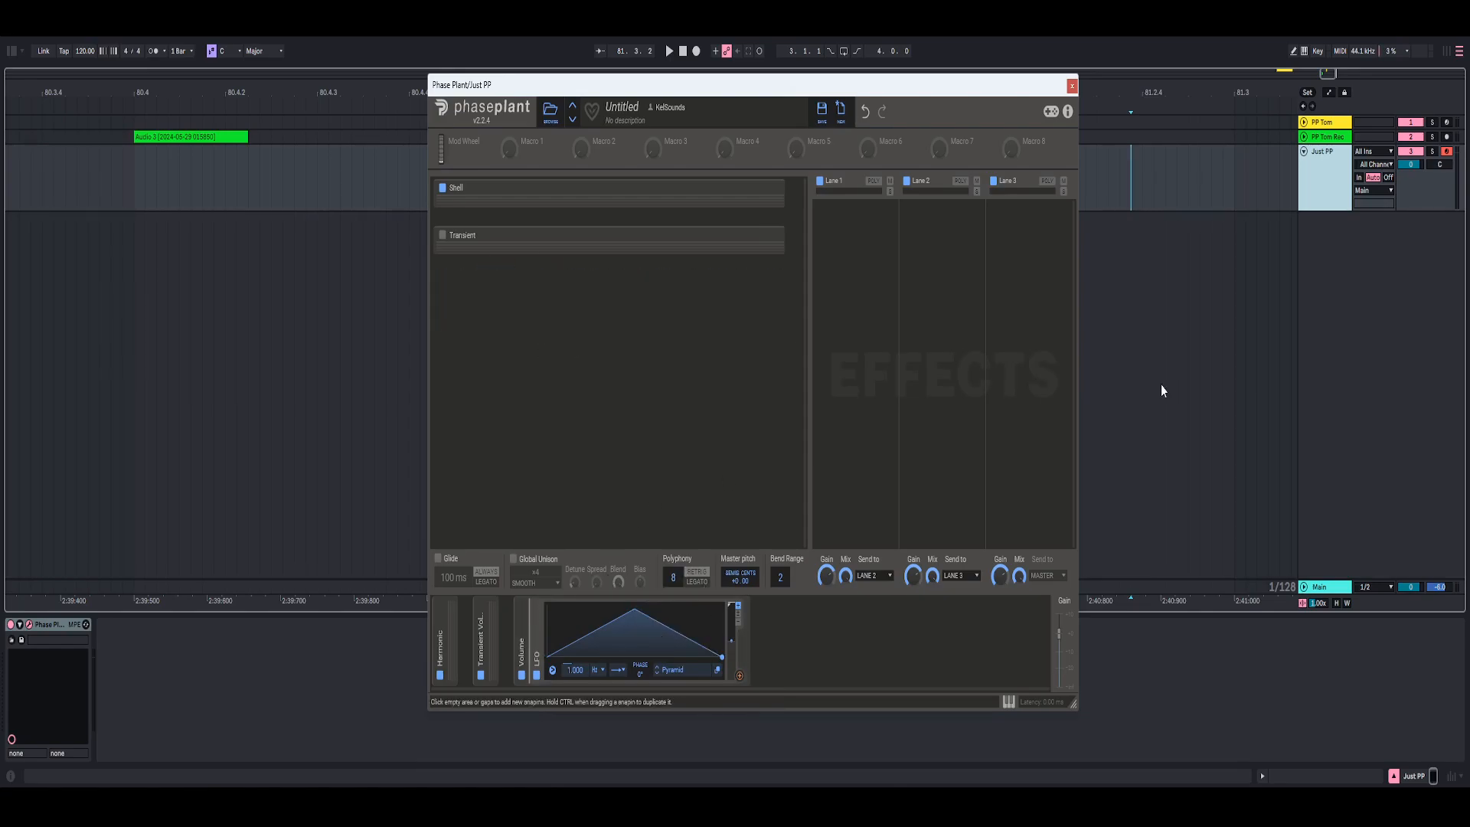
Add a Gain effect to Lane 3 and switch its units to percentage
click(1030, 217)
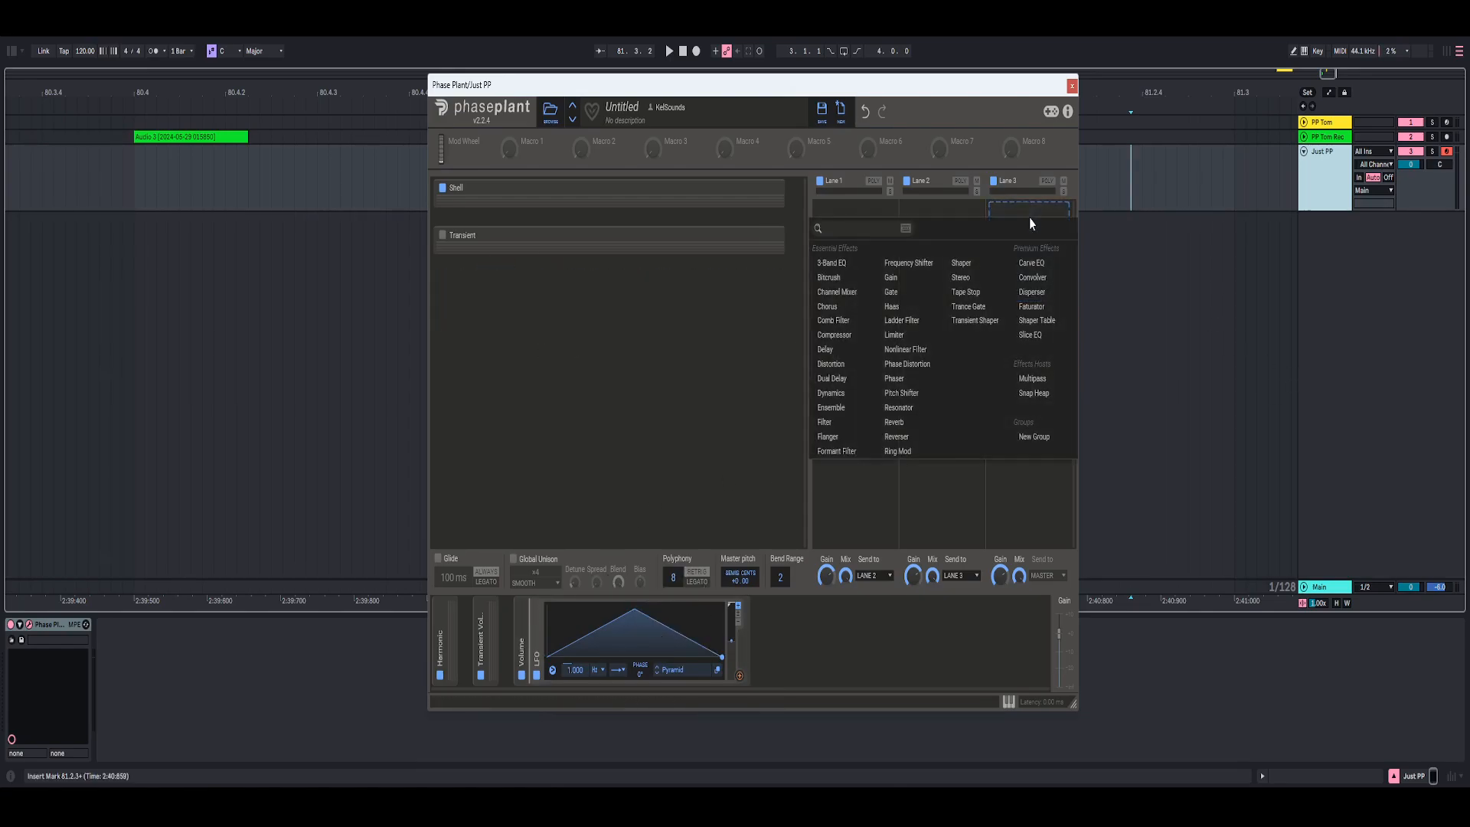
click(921, 286)
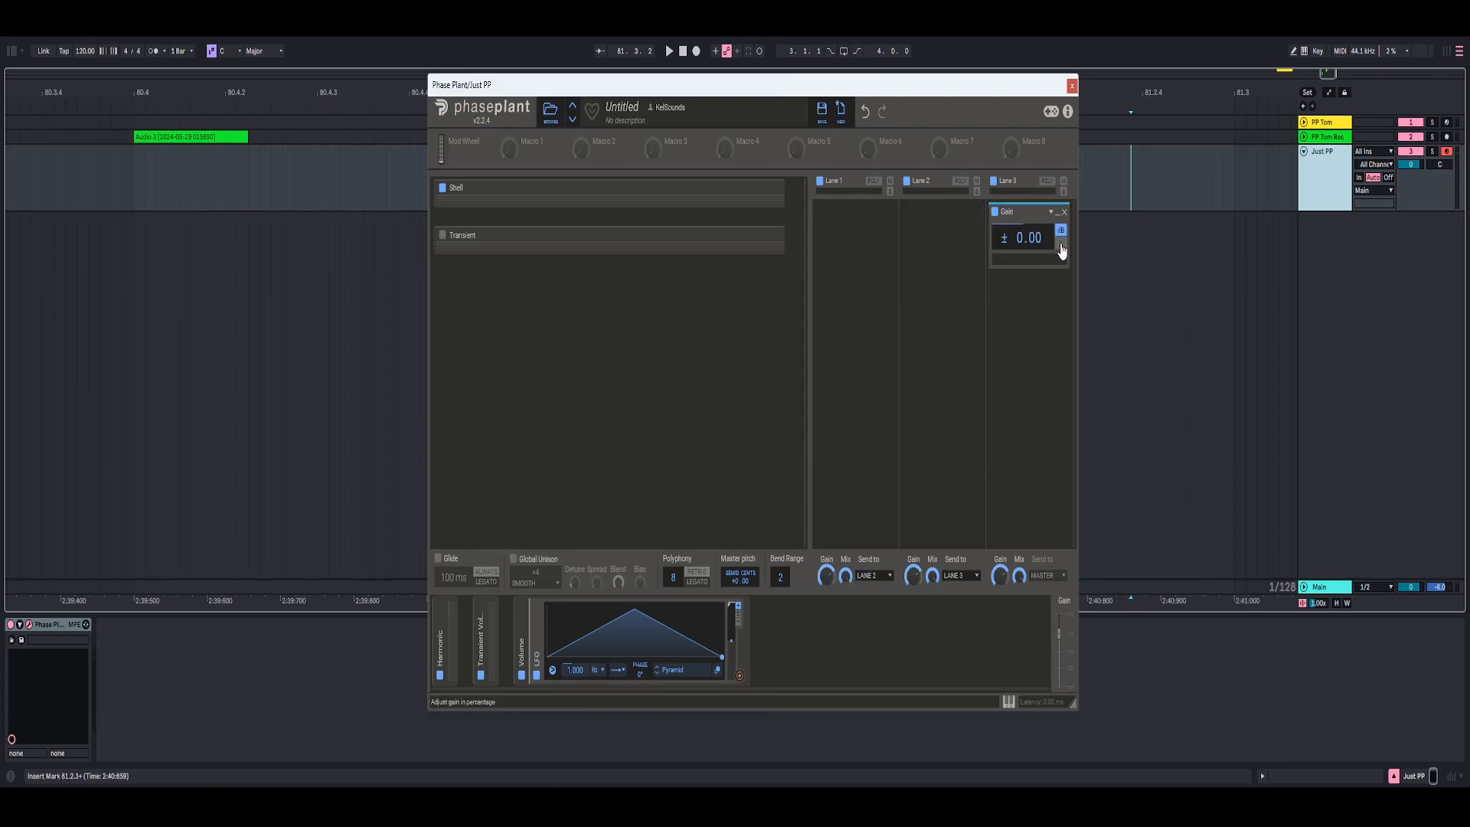
click(1061, 244)
Reshape the Volume LFO to hold at full level initially and fall away in a concave curve
drag(634, 610, 594, 608)
double_click(581, 618)
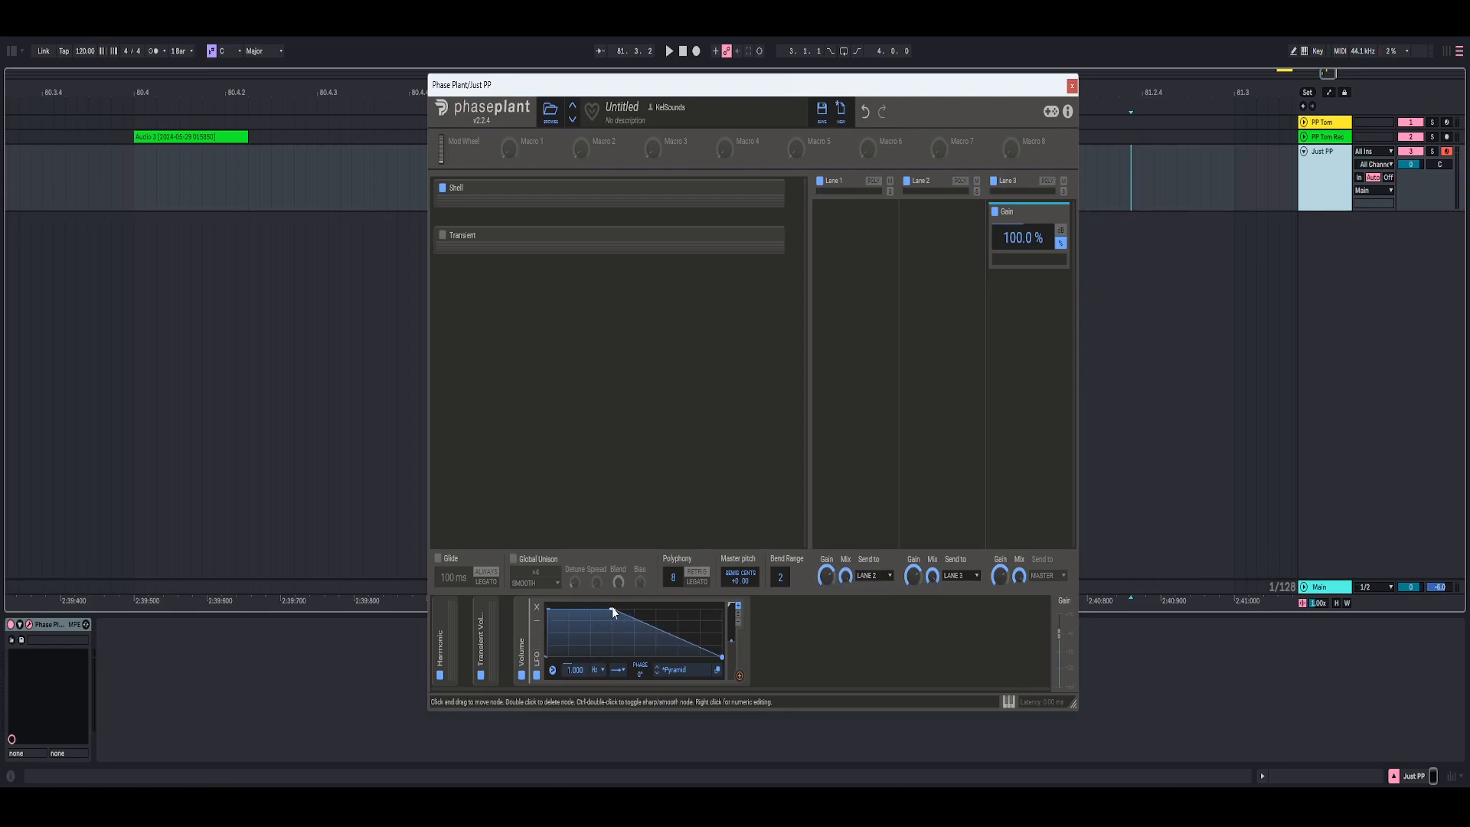
drag(603, 609, 668, 652)
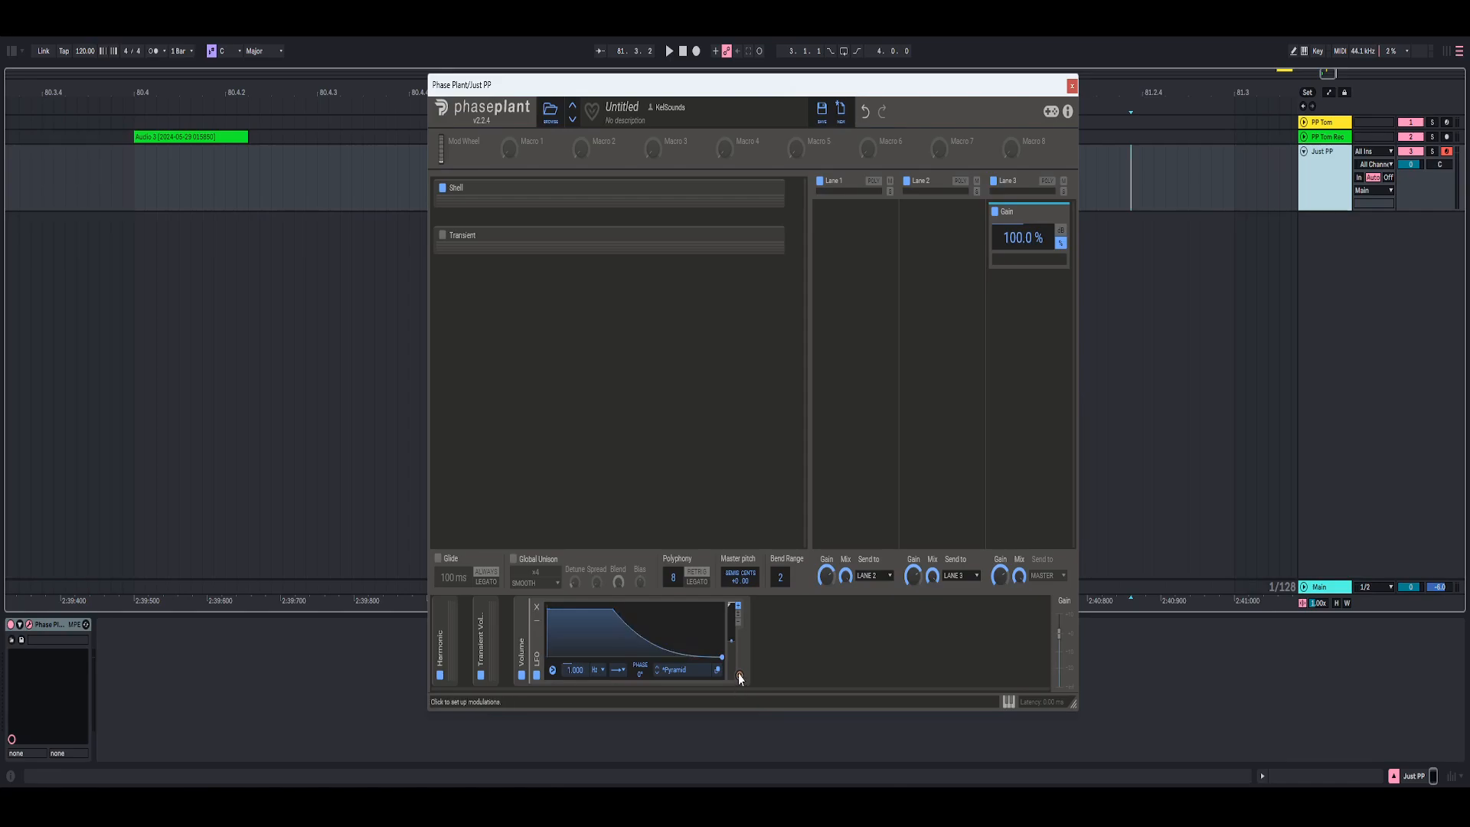
Set the Lane 3 Gain to 0% and modulate it with the Volume LFO
right_click(1013, 246)
text(0)
key(Return)
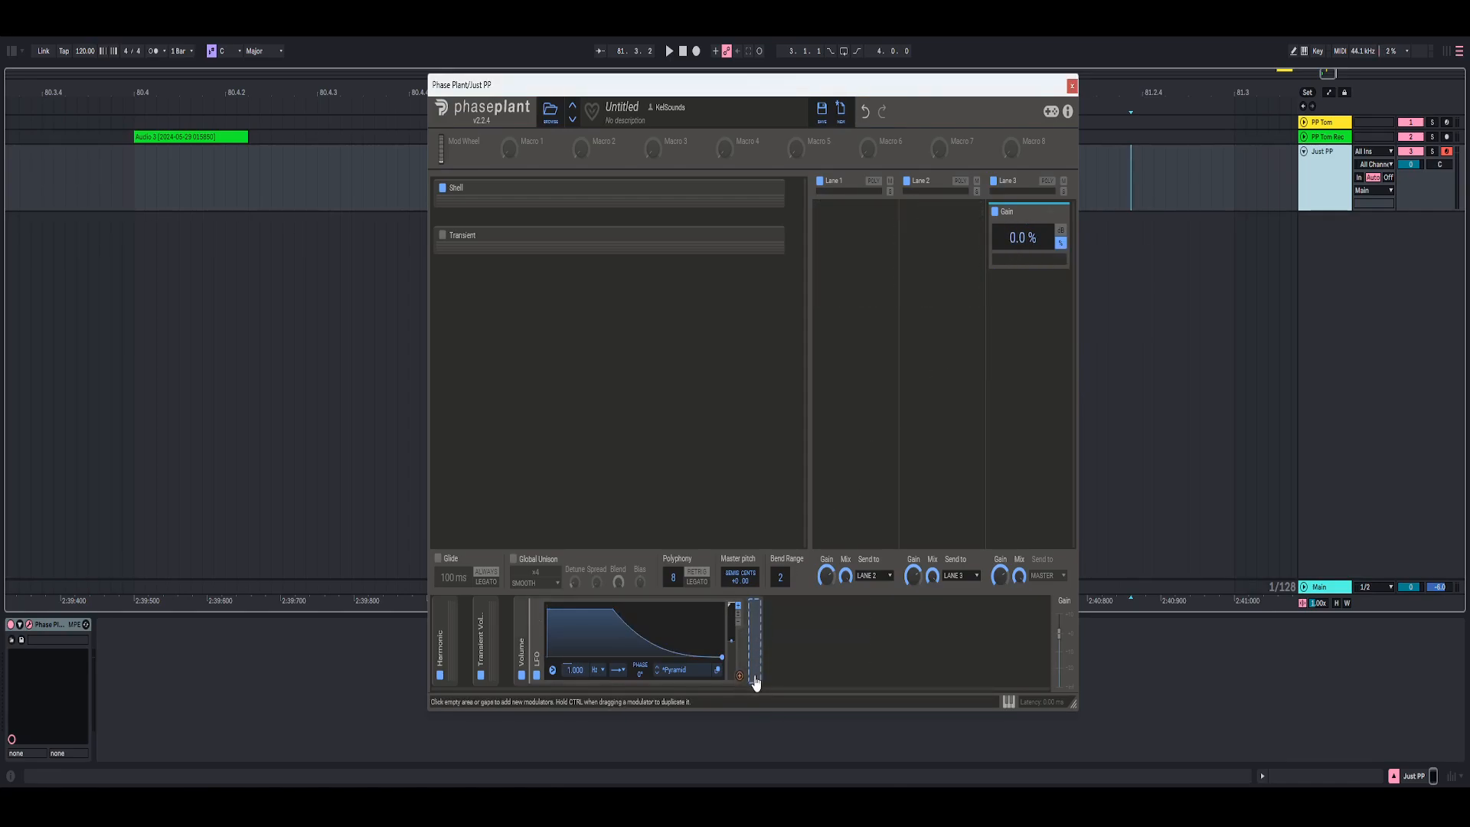
drag(740, 679, 1025, 259)
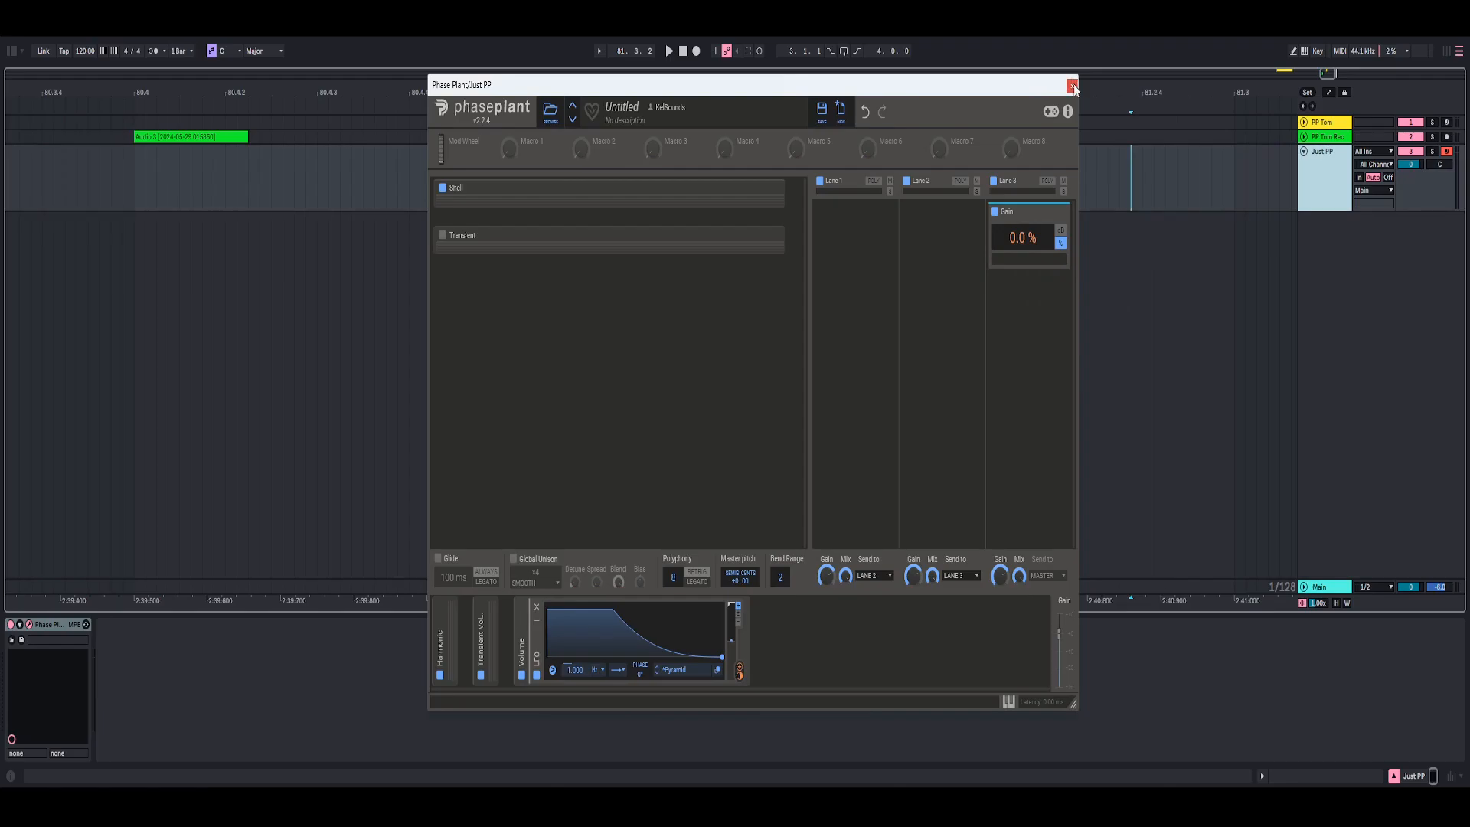
Audition the tom clip from the arrangement and adjust the Volume LFO's rate
click(1072, 87)
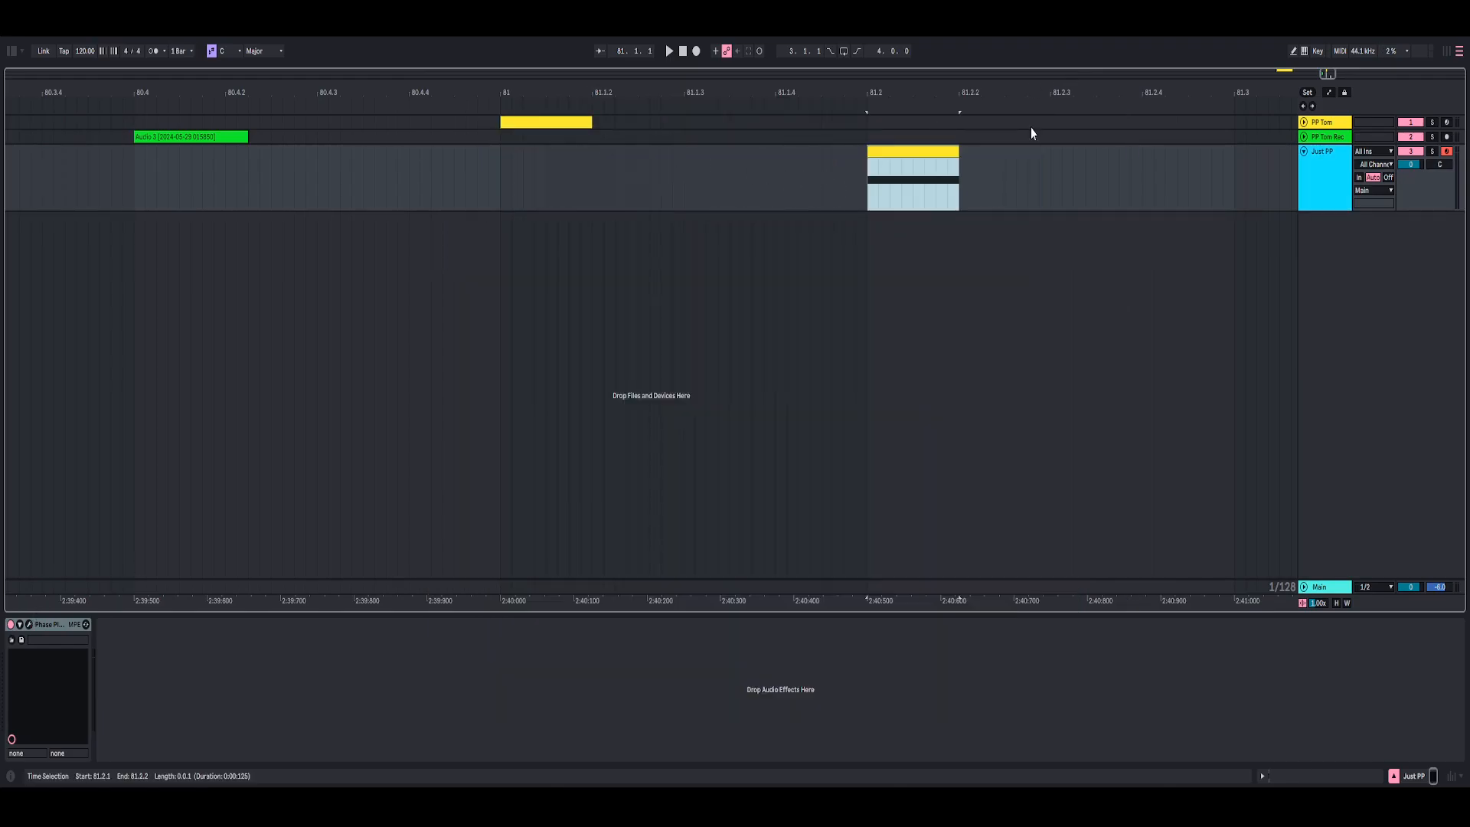
key(space)
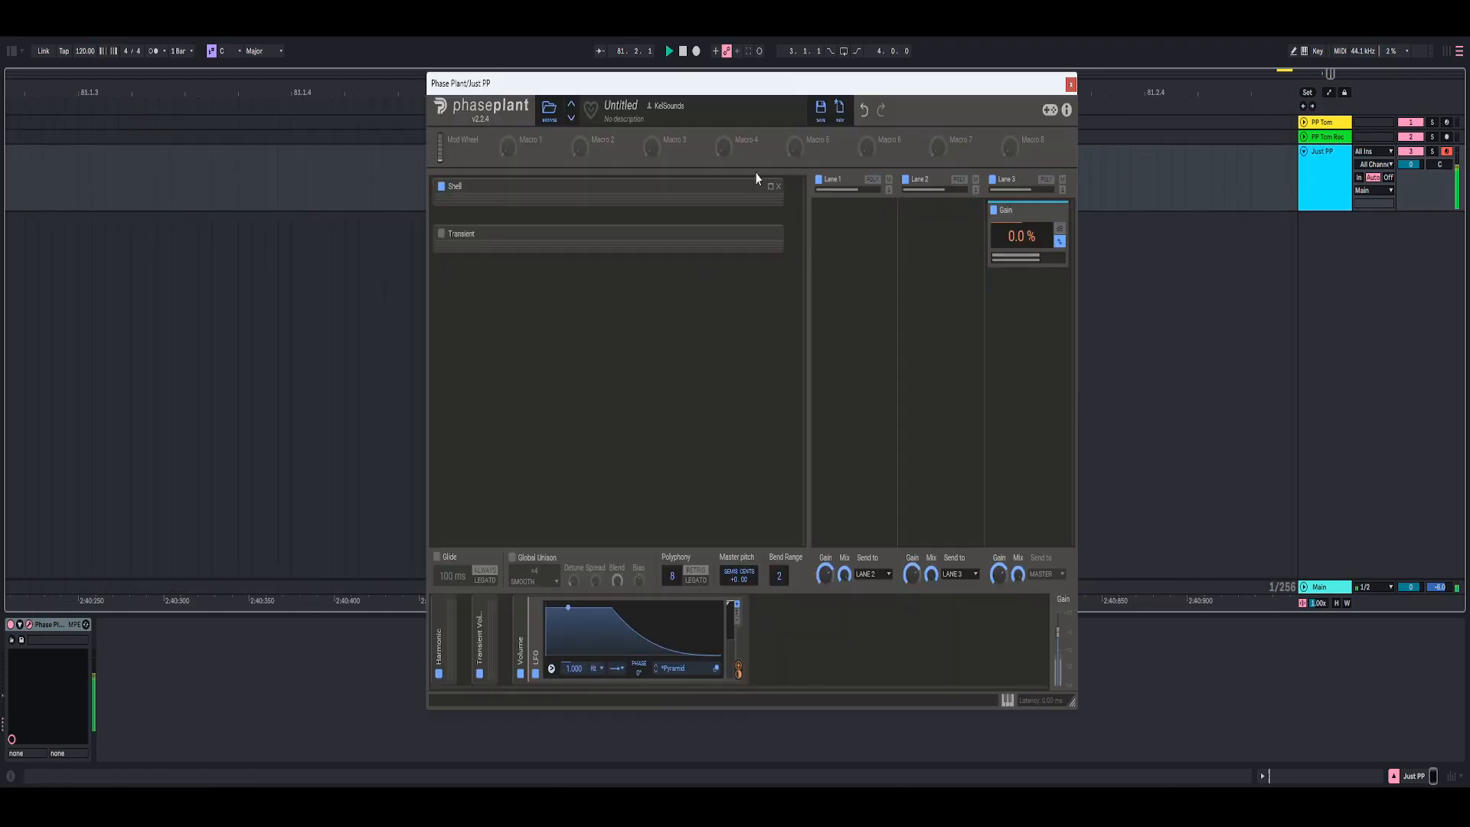
key(space)
key(space)
mouse_move(579, 674)
mouse_down()
mouse_move(578, 643)
mouse_move(574, 664)
mouse_up()
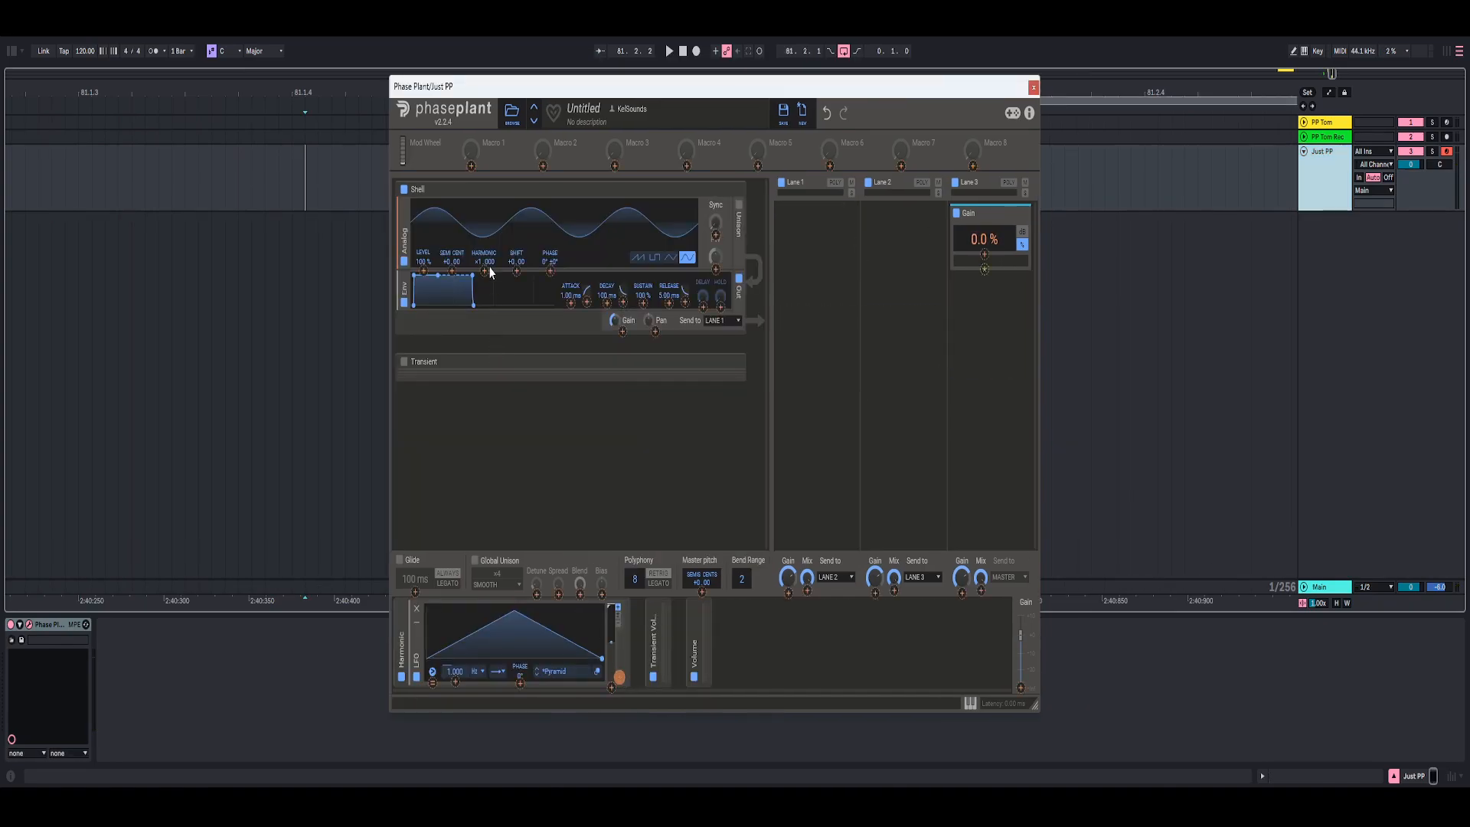
Modulate the Shell oscillator's harmonic with the Harmonics LFO and reshape that LFO into a sharp initial spike with a low tail
drag(490, 272, 483, 297)
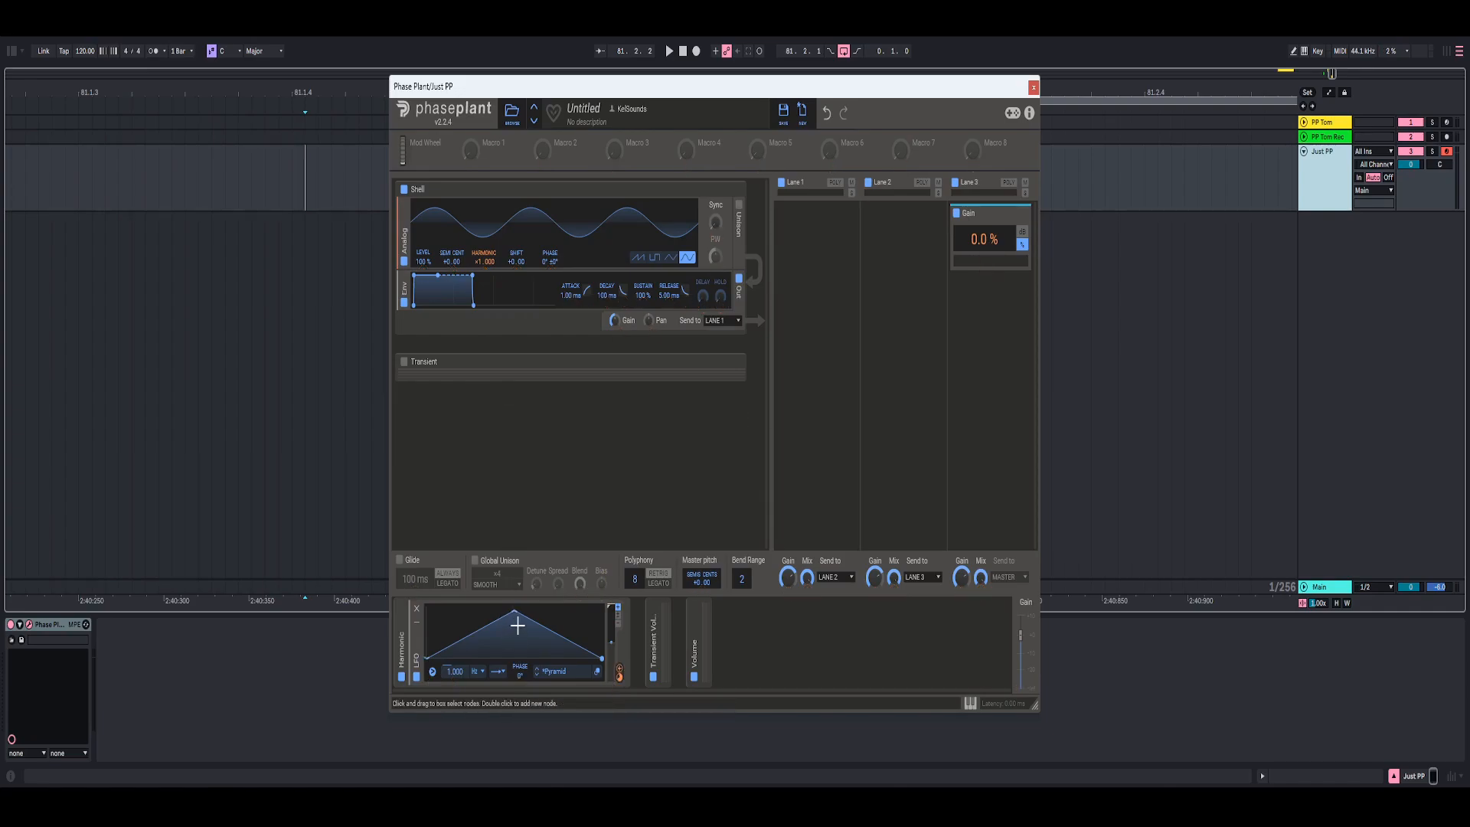
drag(512, 613, 436, 647)
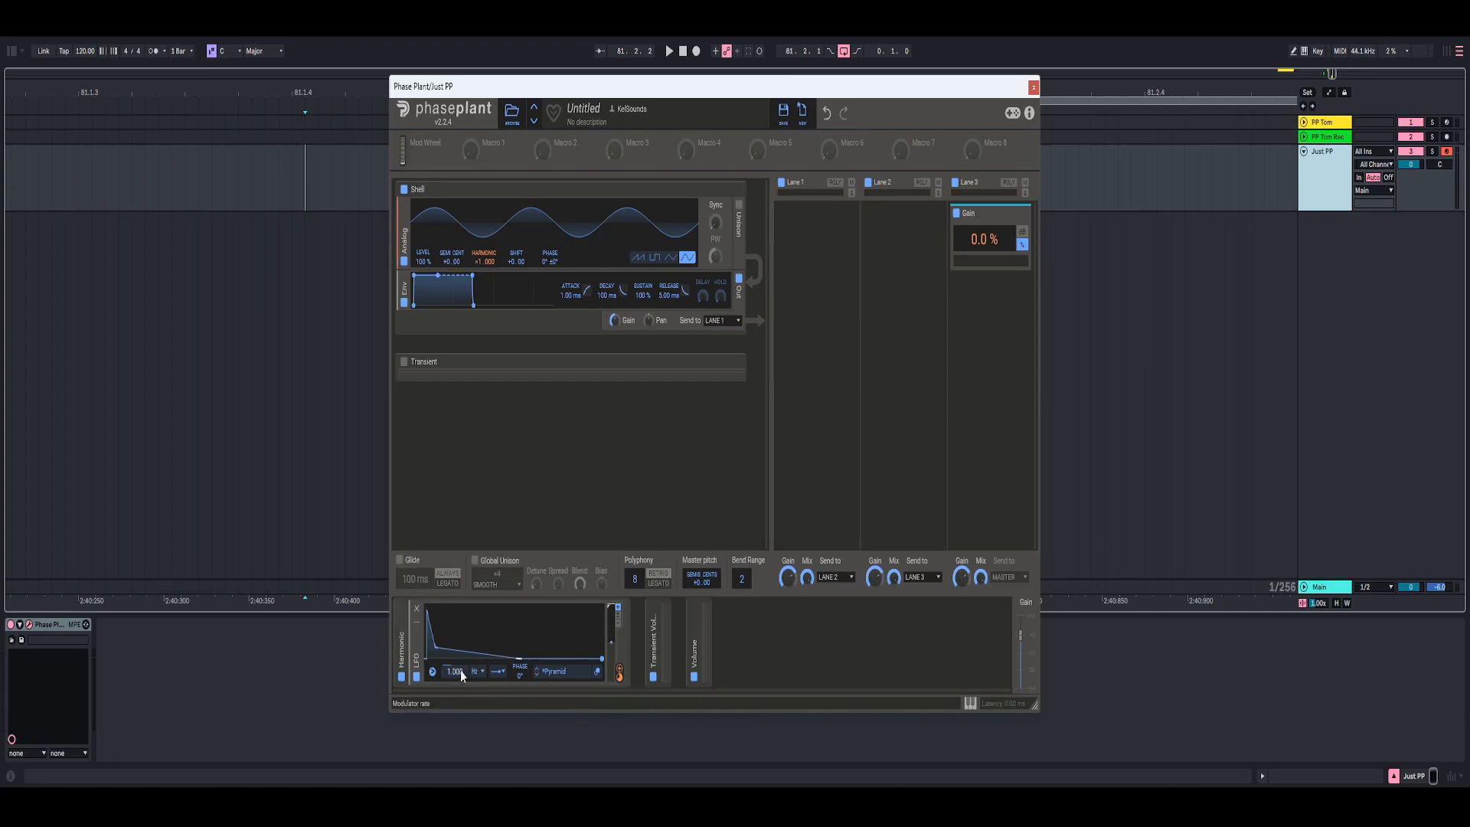
Tune the Harmonics LFO's rate to about 50.67 Hz and adjust its modulation depth on the oscillator's harmonic during playback
drag(458, 670, 458, 651)
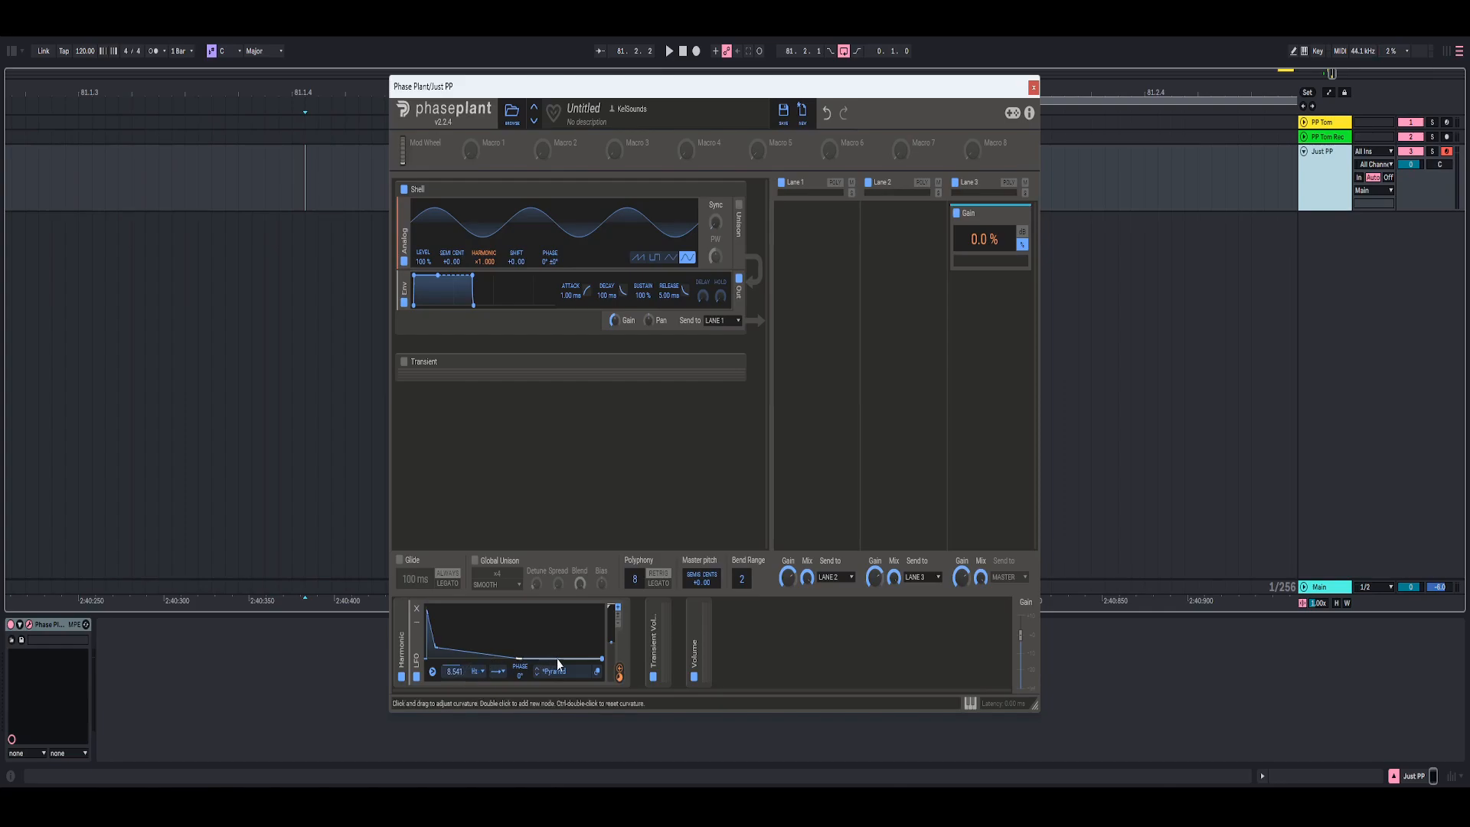
key(space)
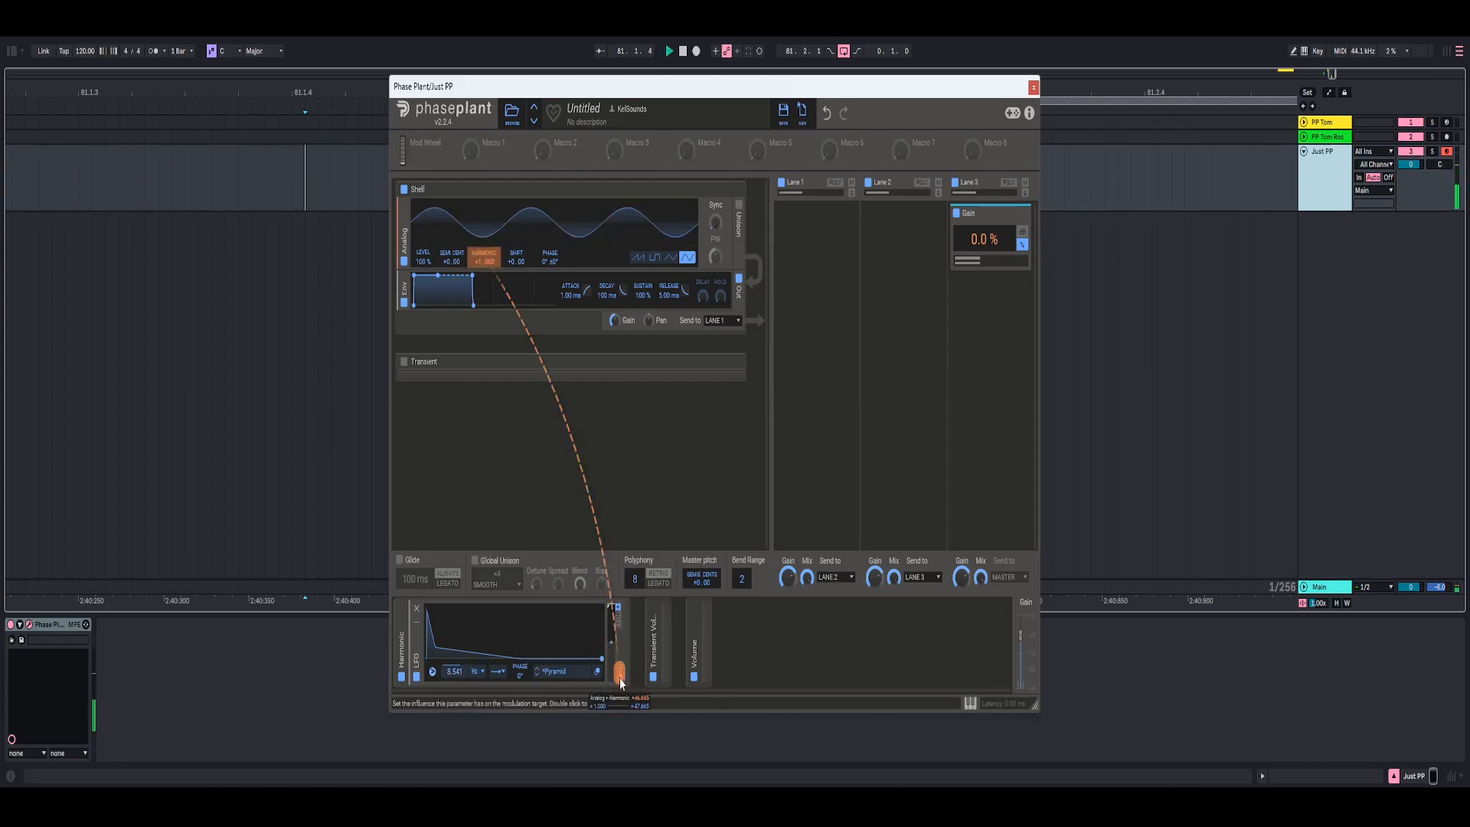
drag(458, 671, 428, 651)
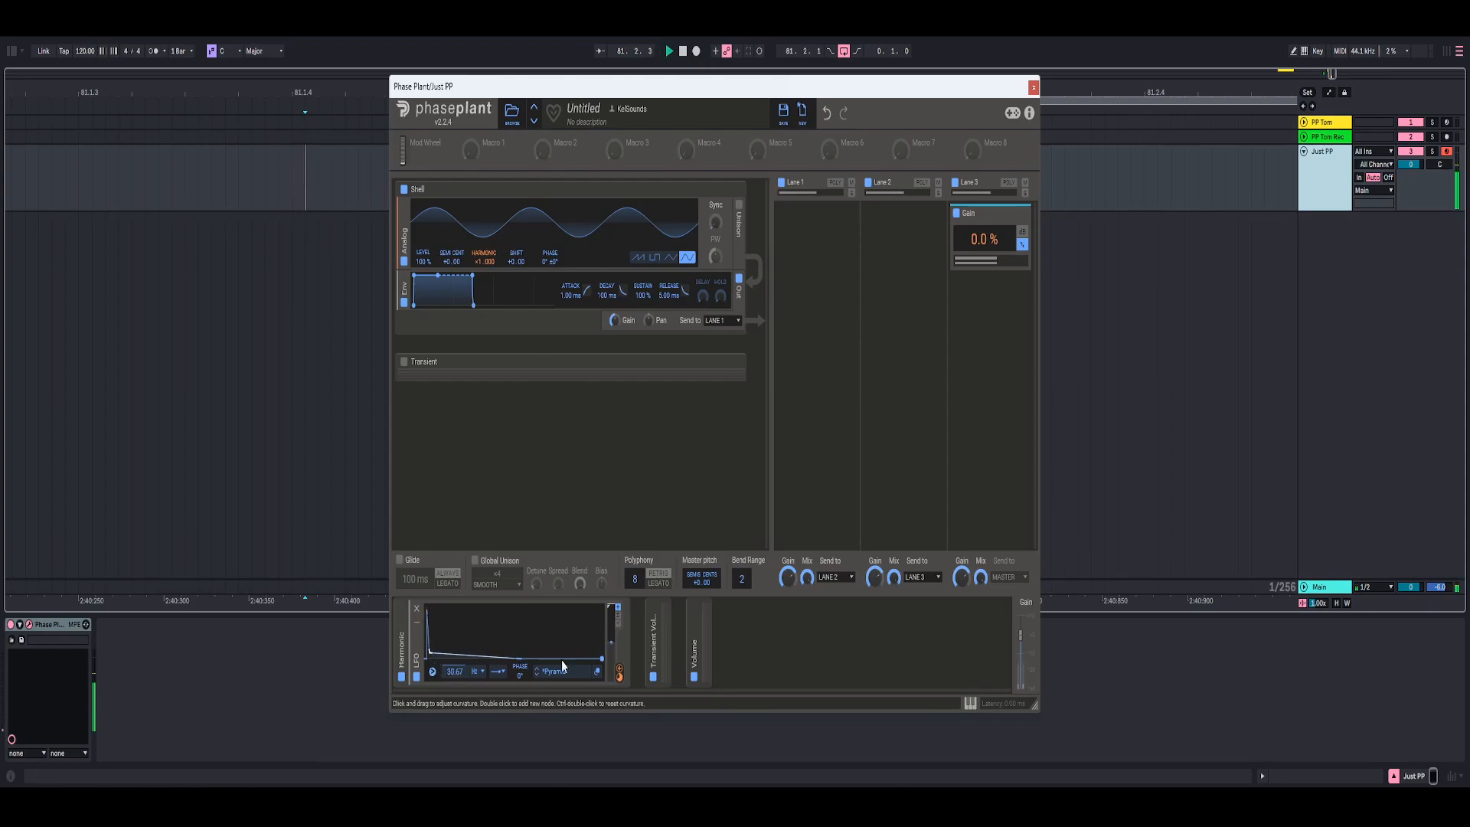
drag(620, 679, 621, 679)
drag(620, 676, 620, 673)
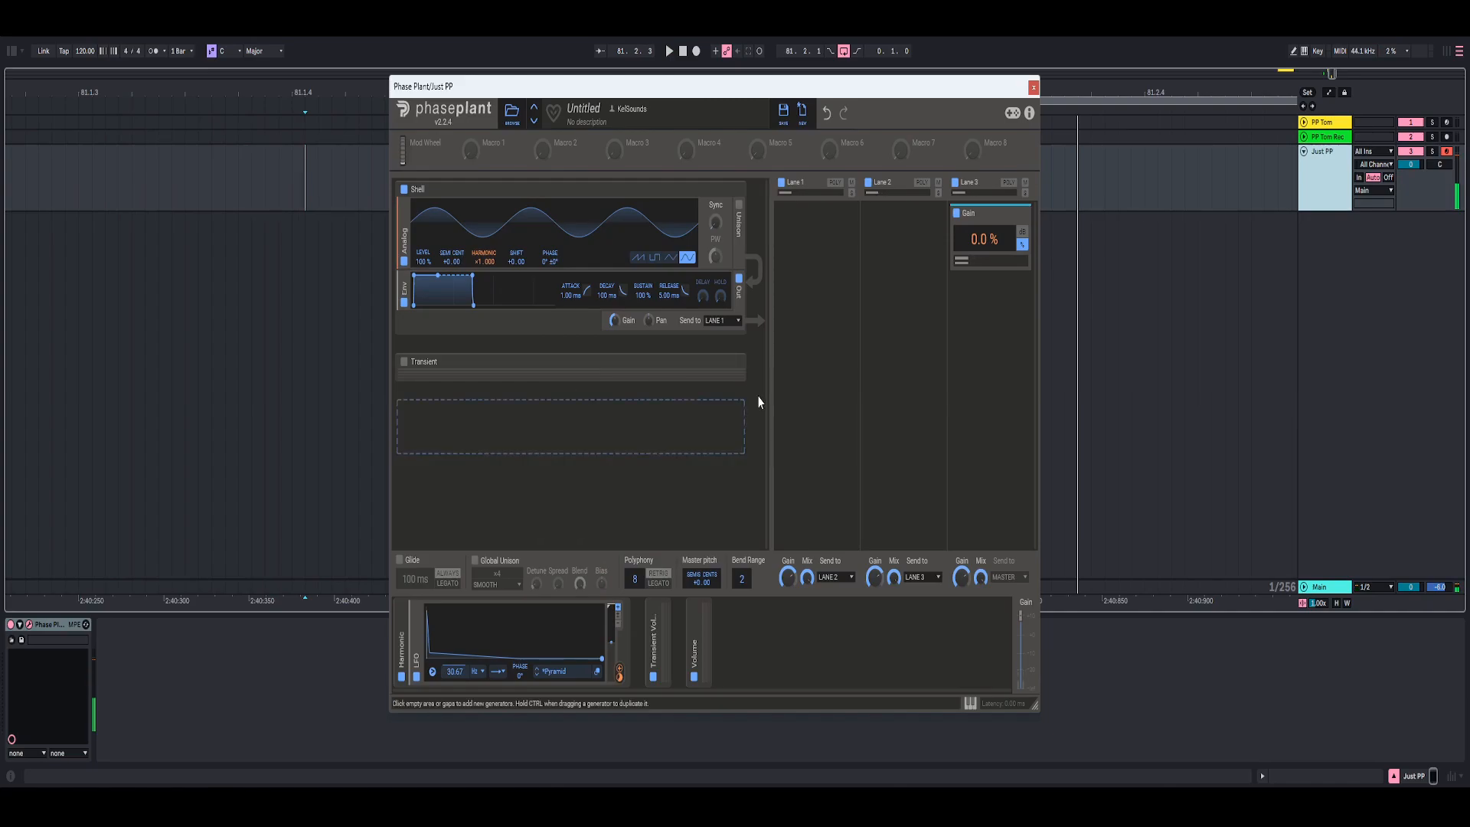
mouse_move(485, 278)
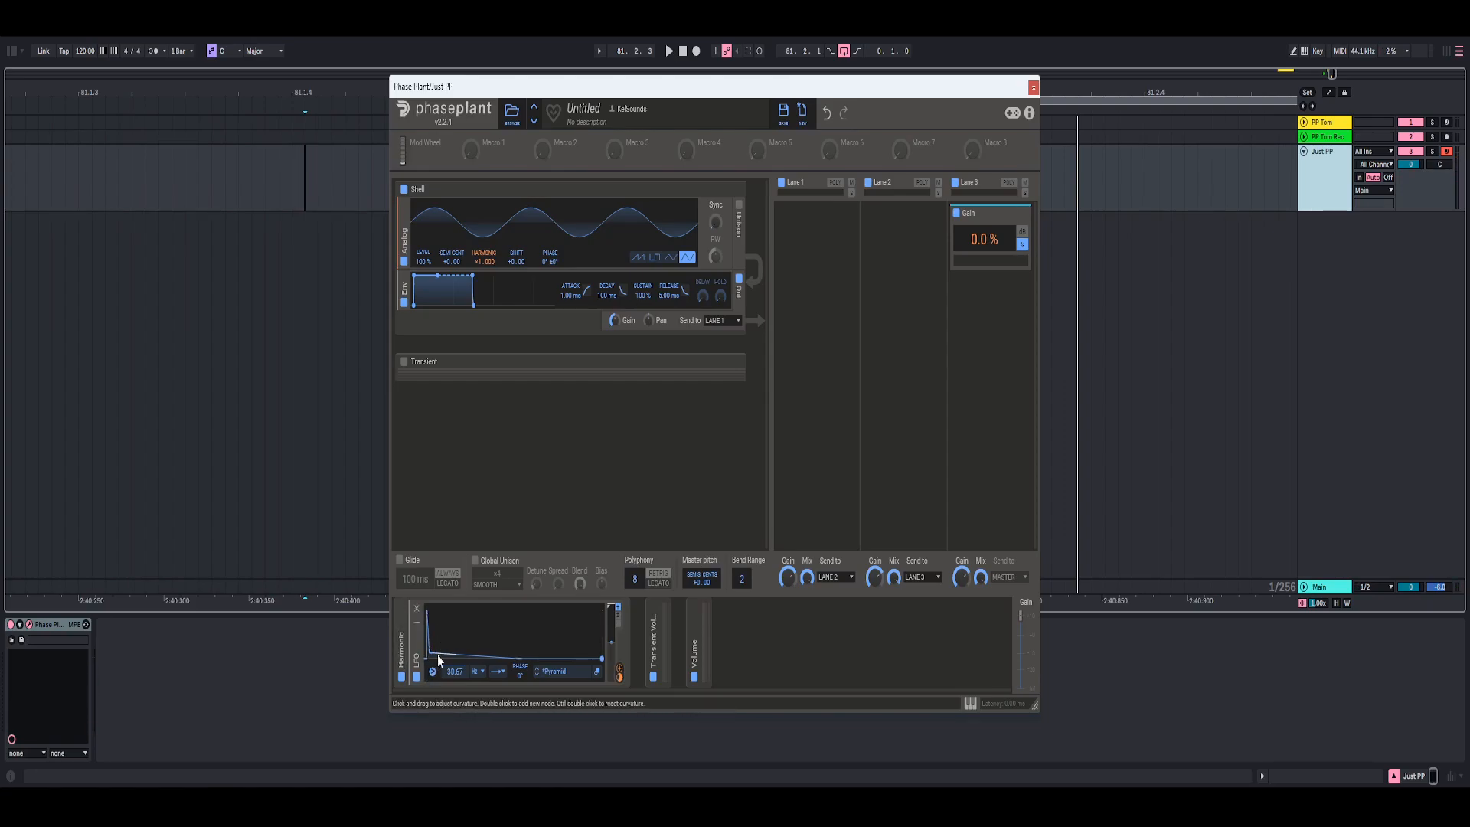
key(space)
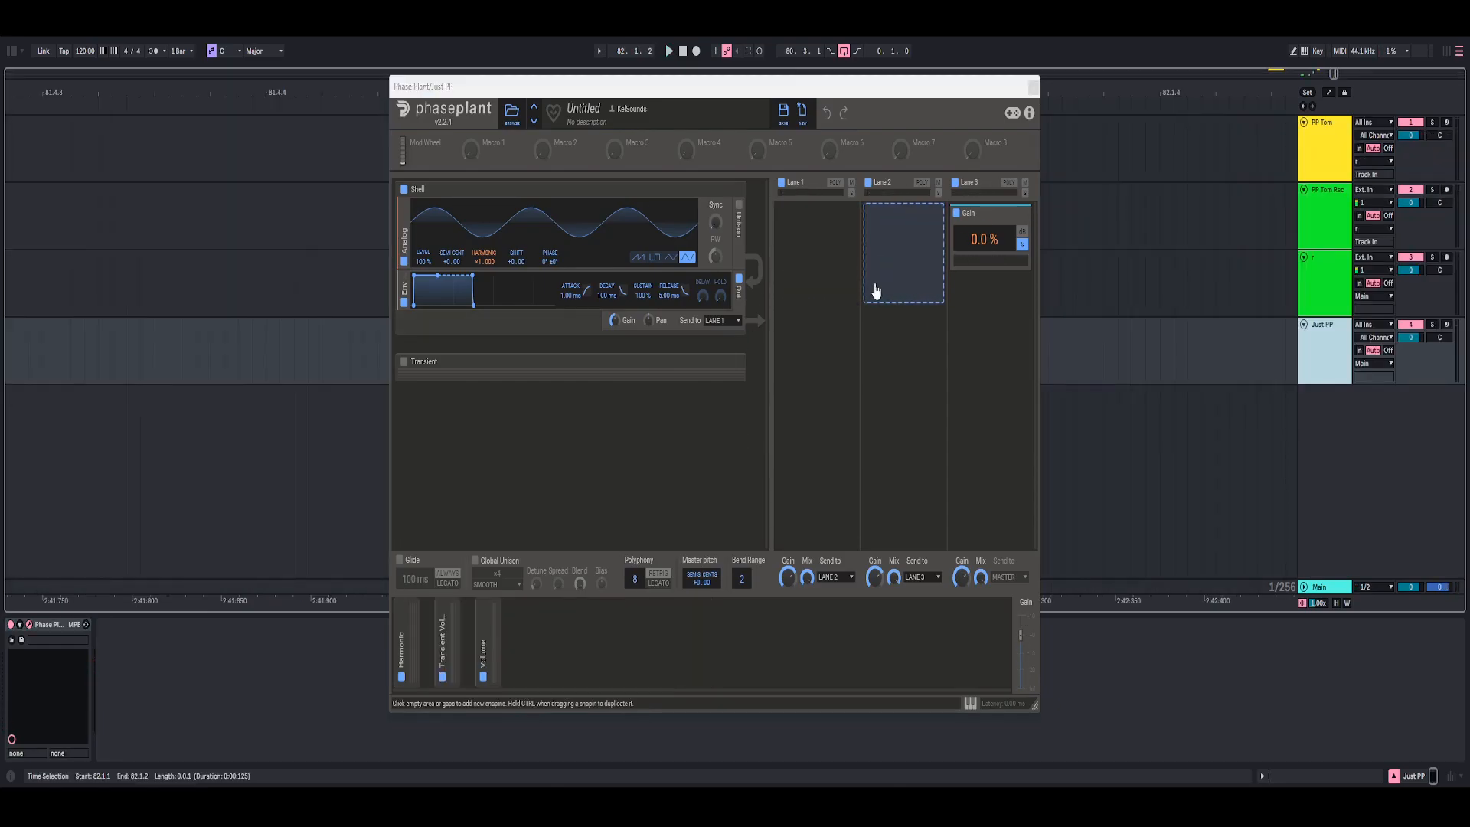
Add a Distortion effect to Lane 1, audition it and collapse its panel
click(833, 230)
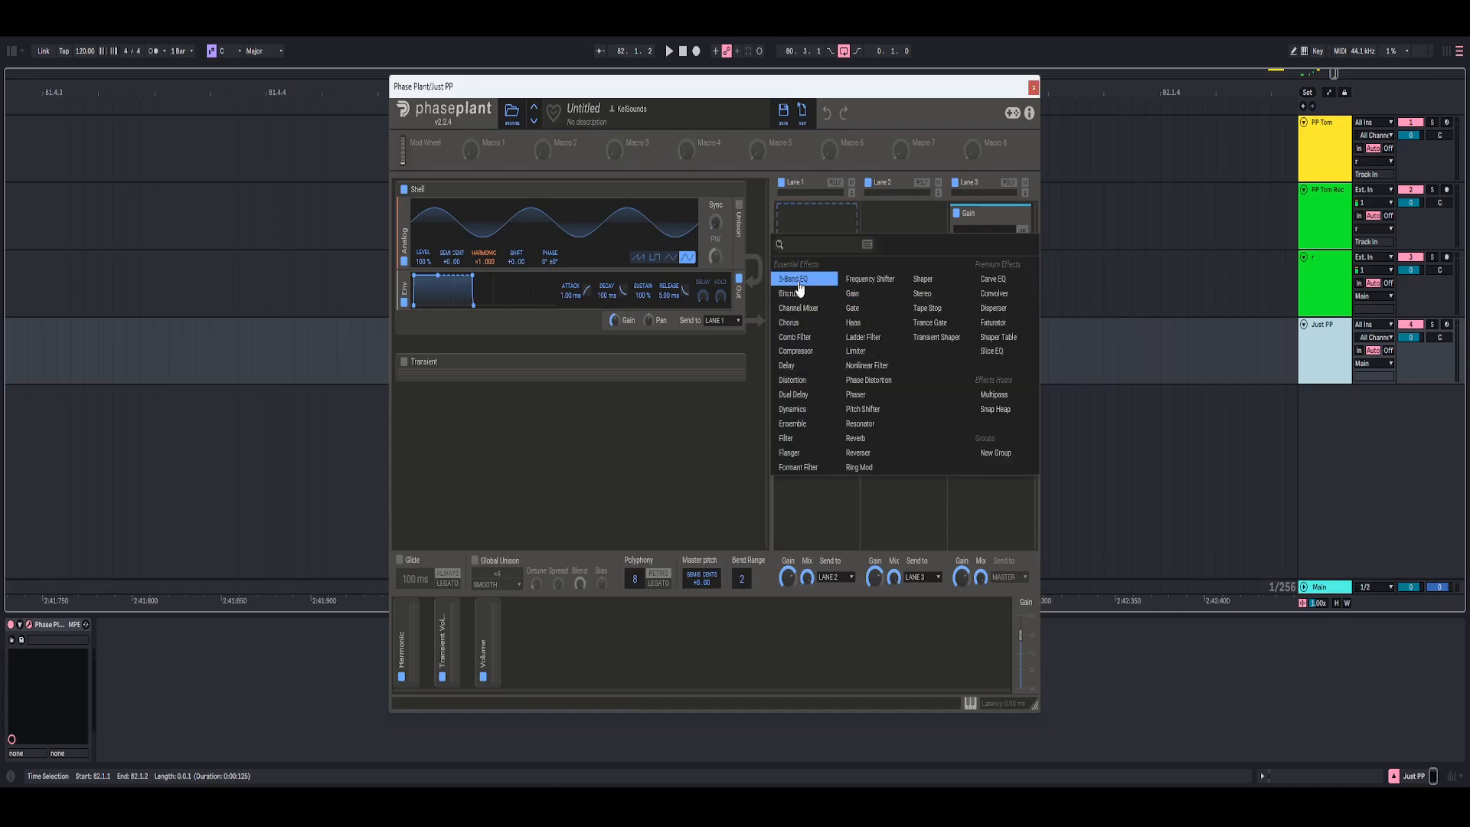
click(794, 380)
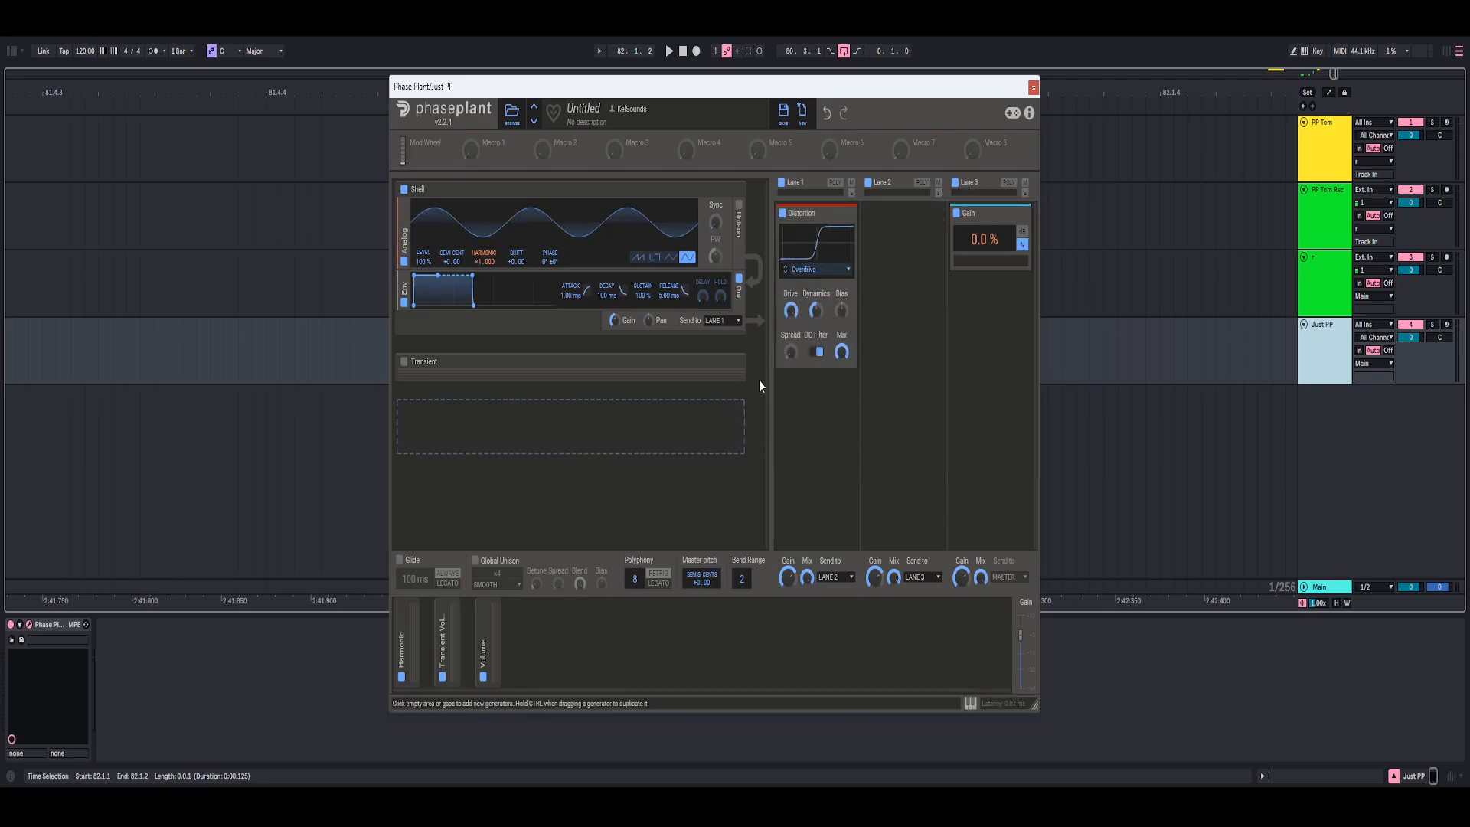
key(space)
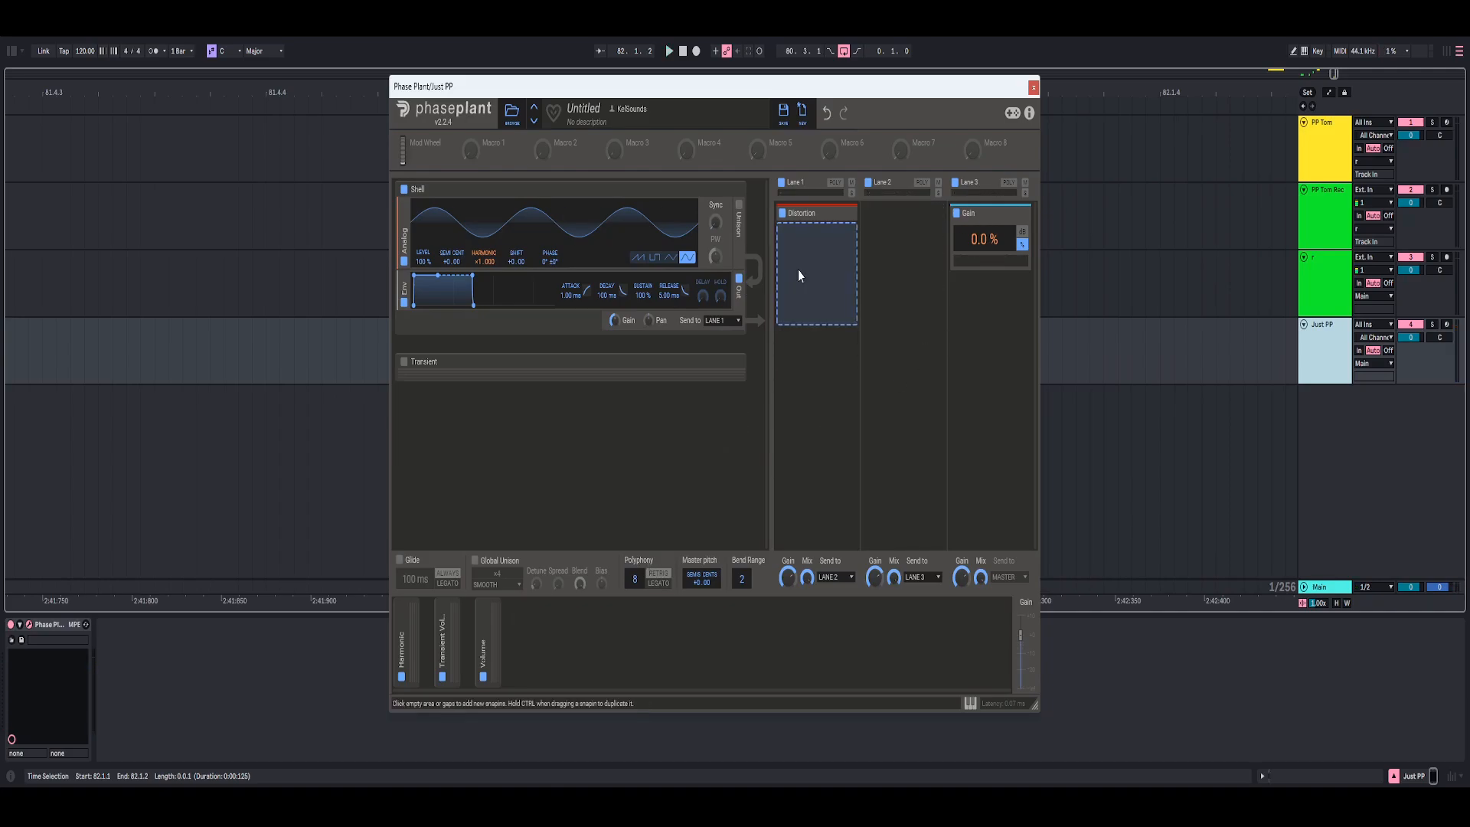
Add a Shaper below the Distortion in Lane 1, adjust its drive and collapse its panel
click(798, 271)
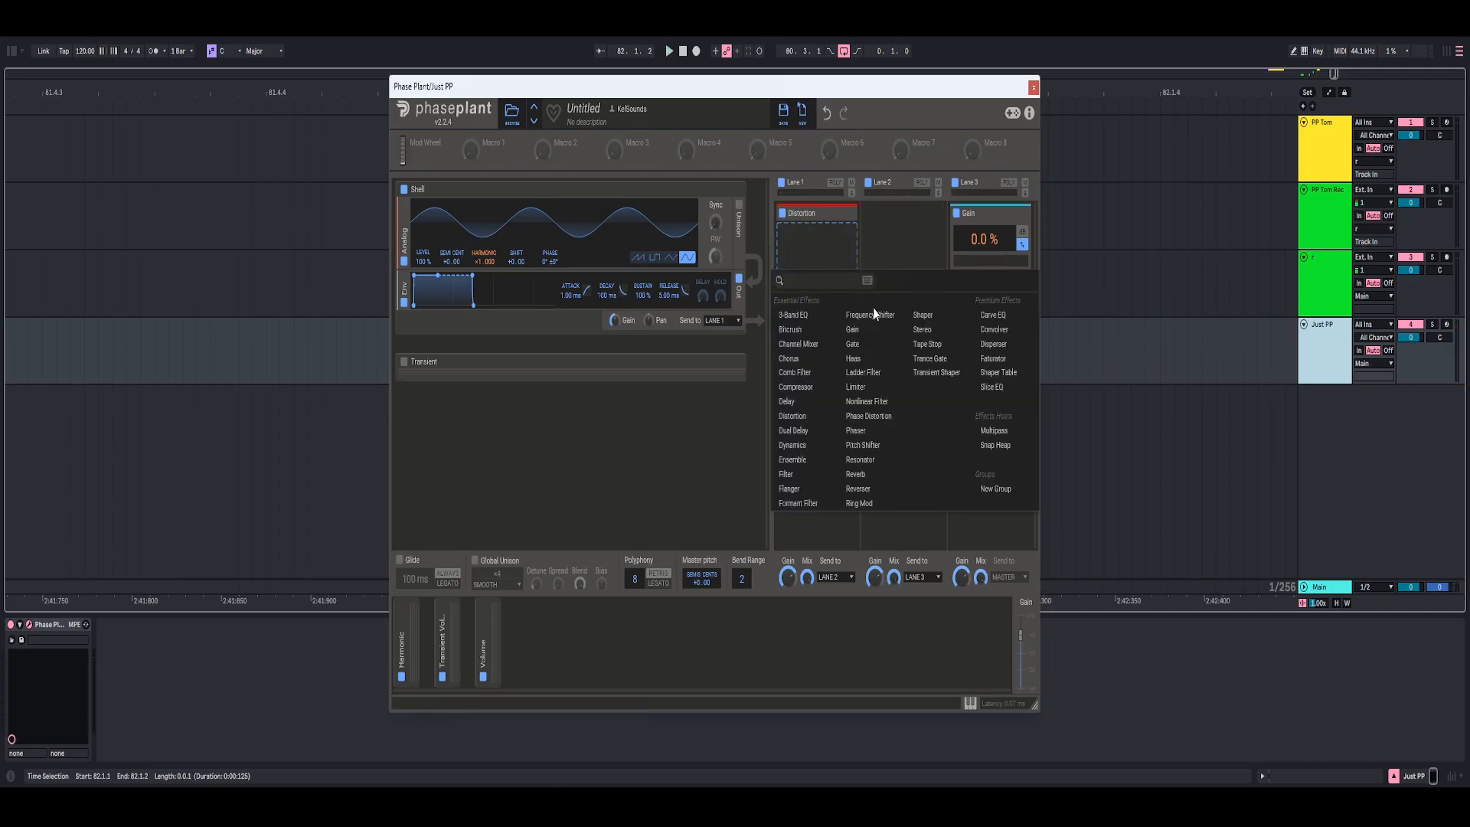
click(924, 315)
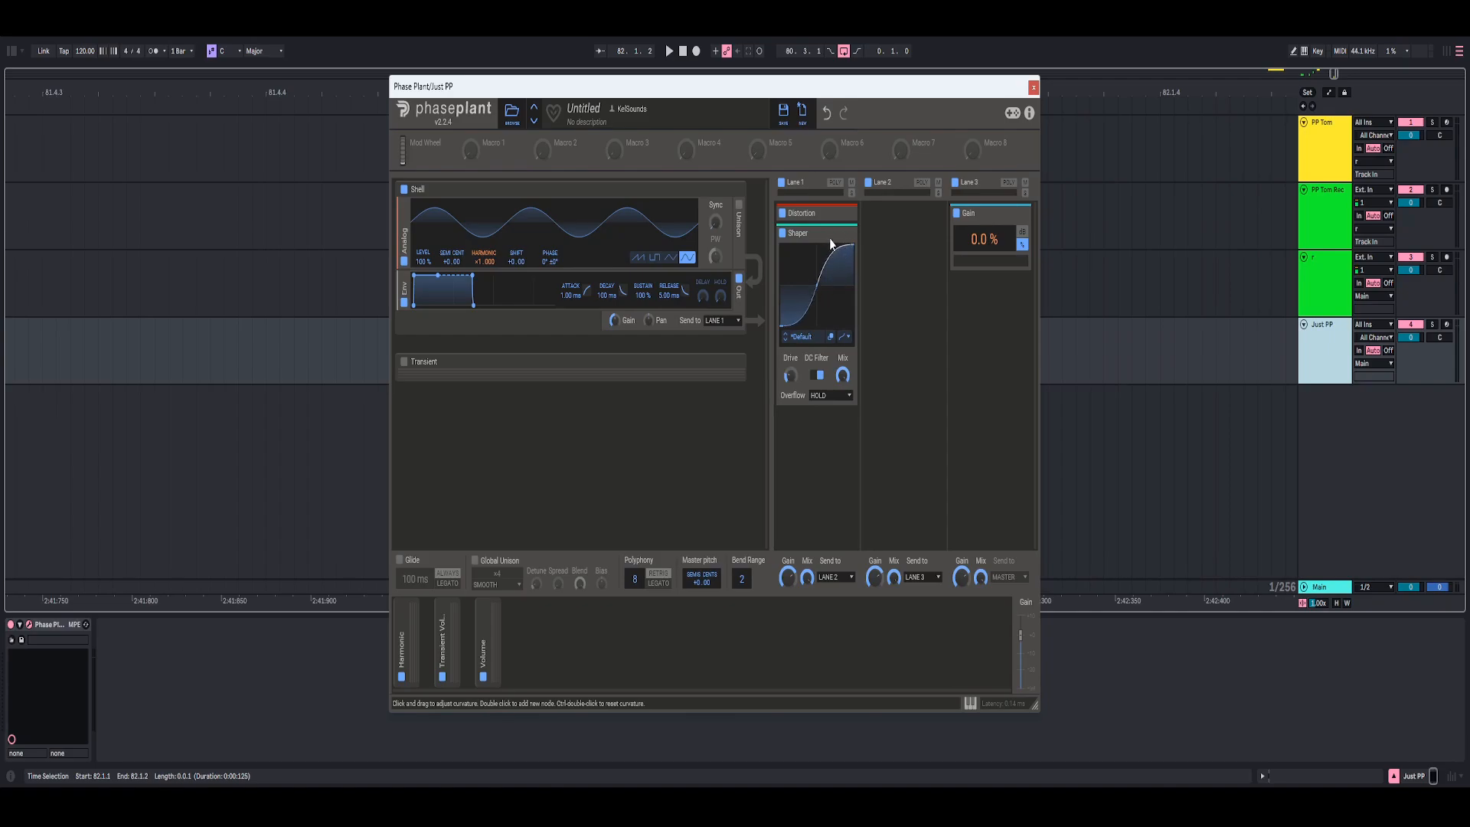
drag(790, 375, 790, 374)
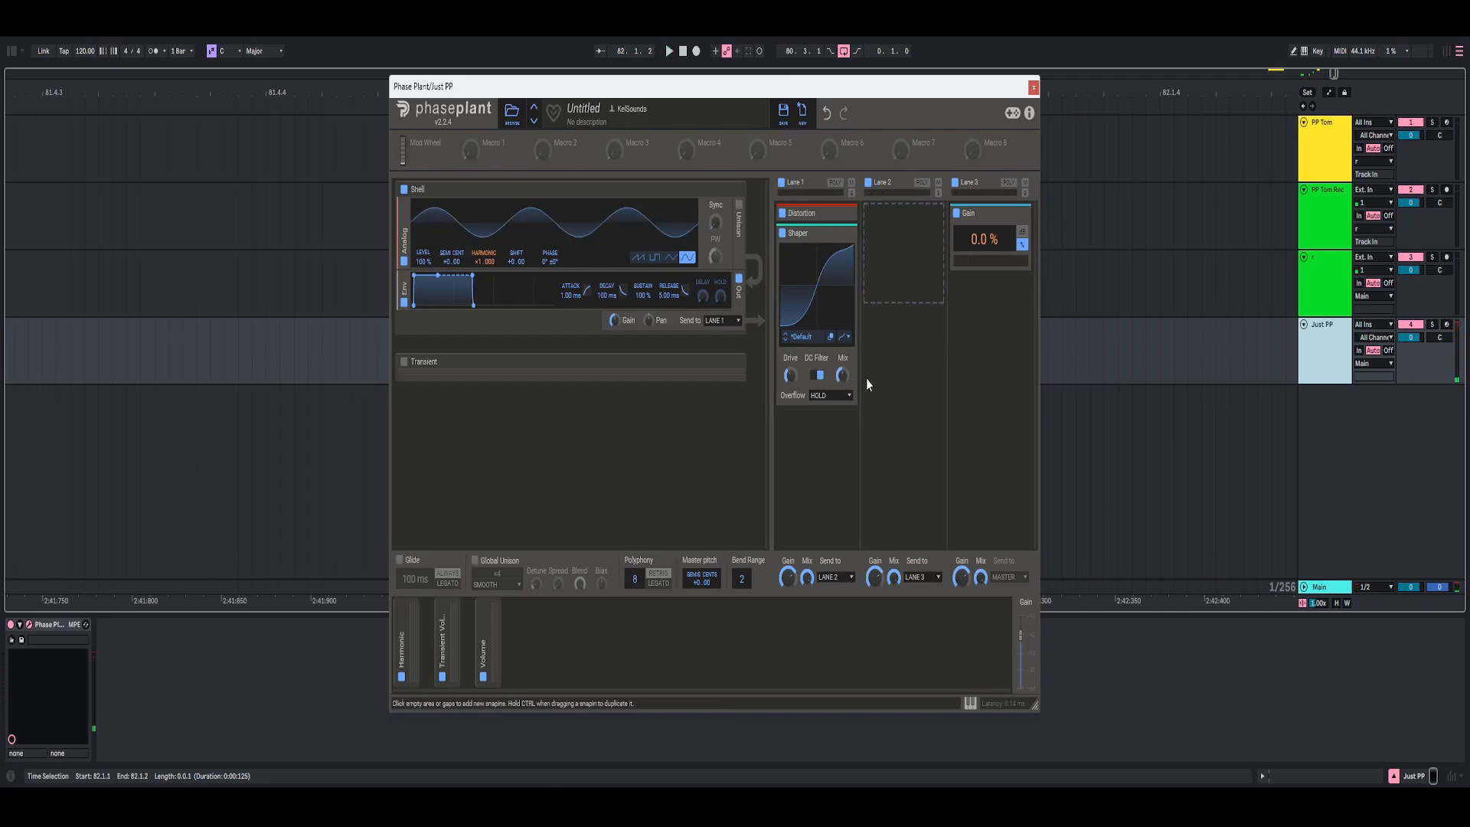
click(847, 237)
Audition the tom, transpose the clip's F1 note down to C1 and play it back at that pitch
key(space)
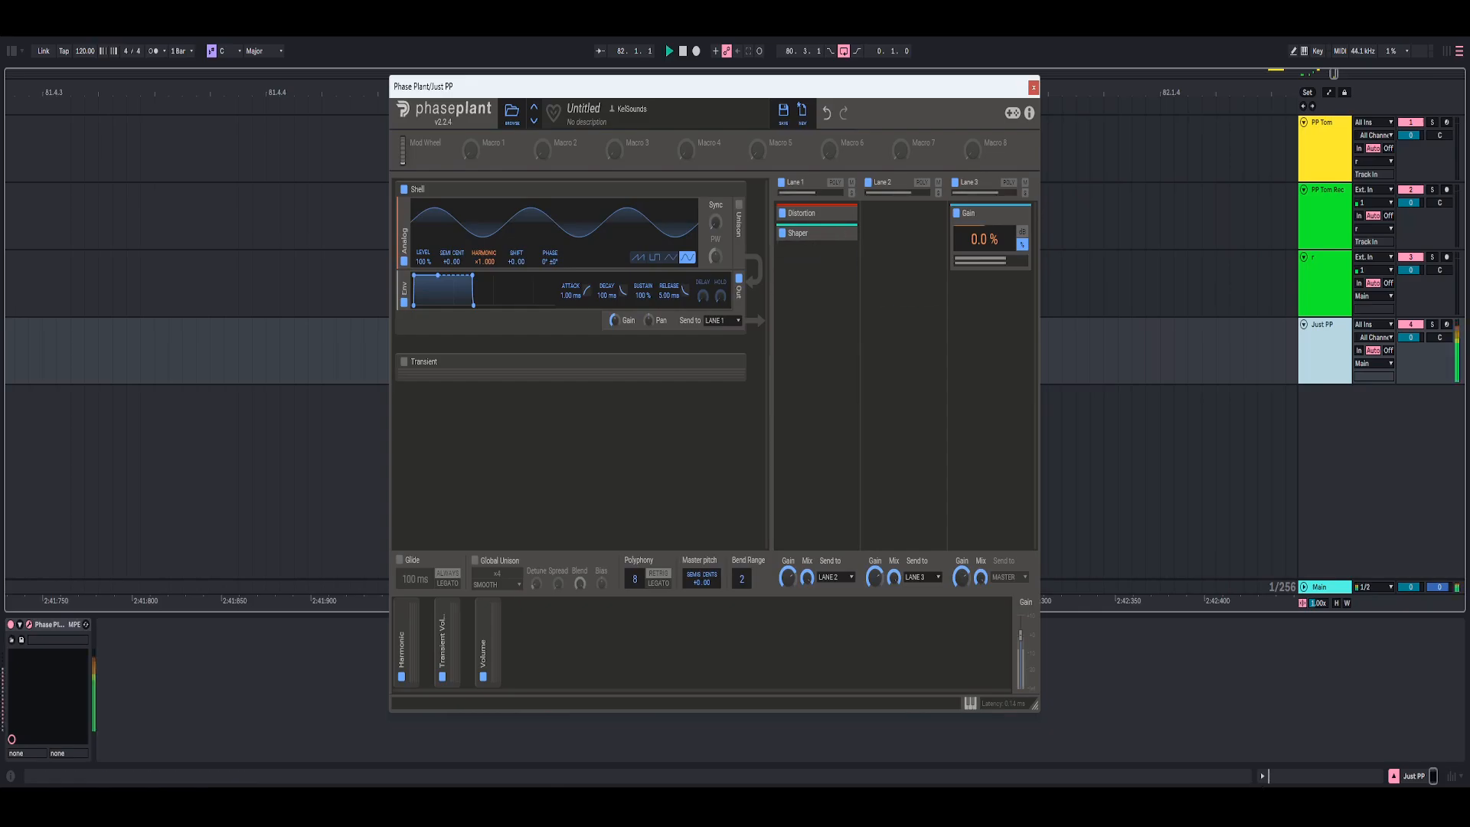
key(space)
click(1302, 779)
click(308, 530)
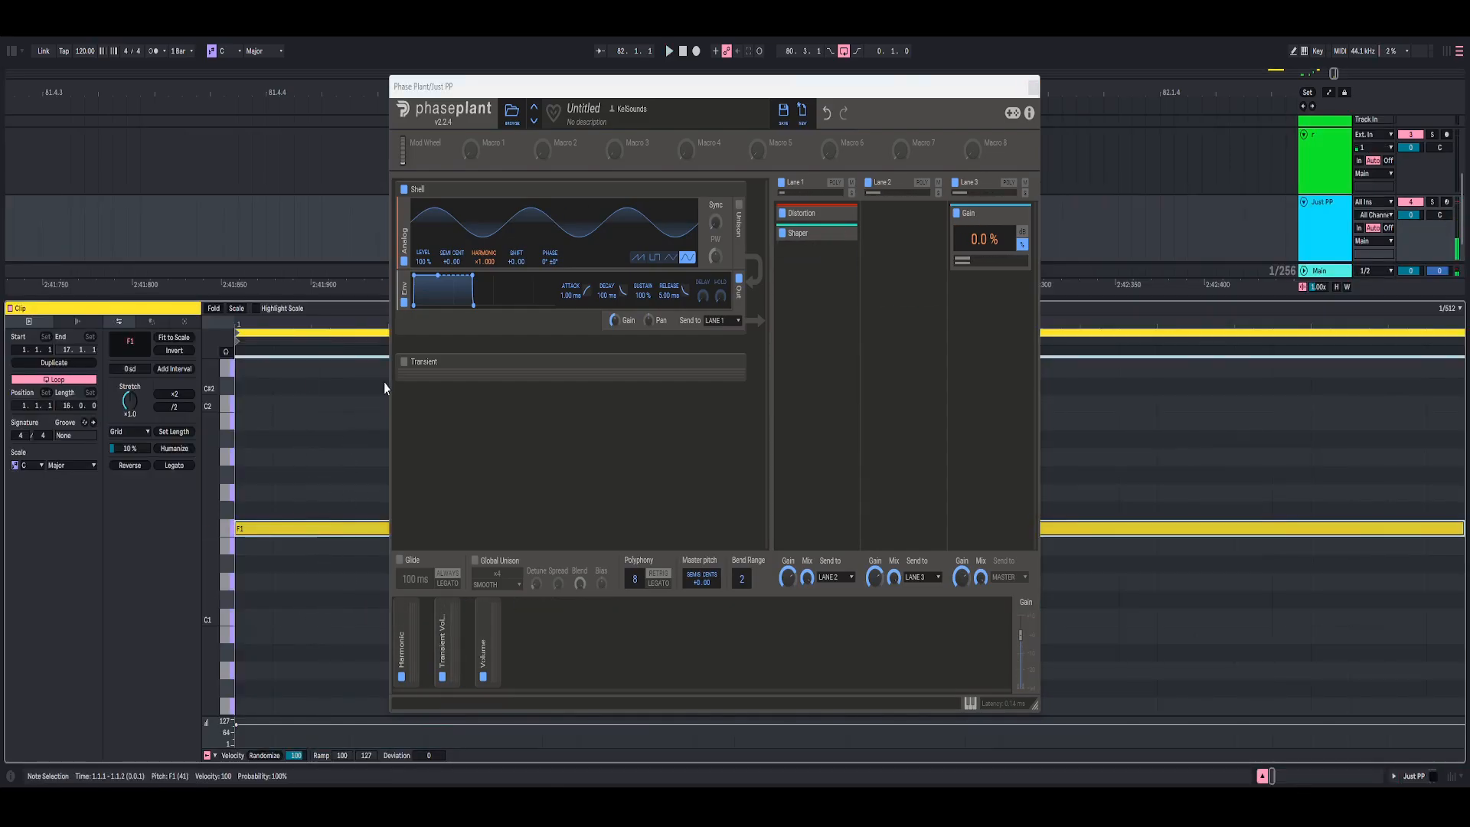
key(Down)
key(Down)
key(Down)
key(Down)
key(Down)
key(space)
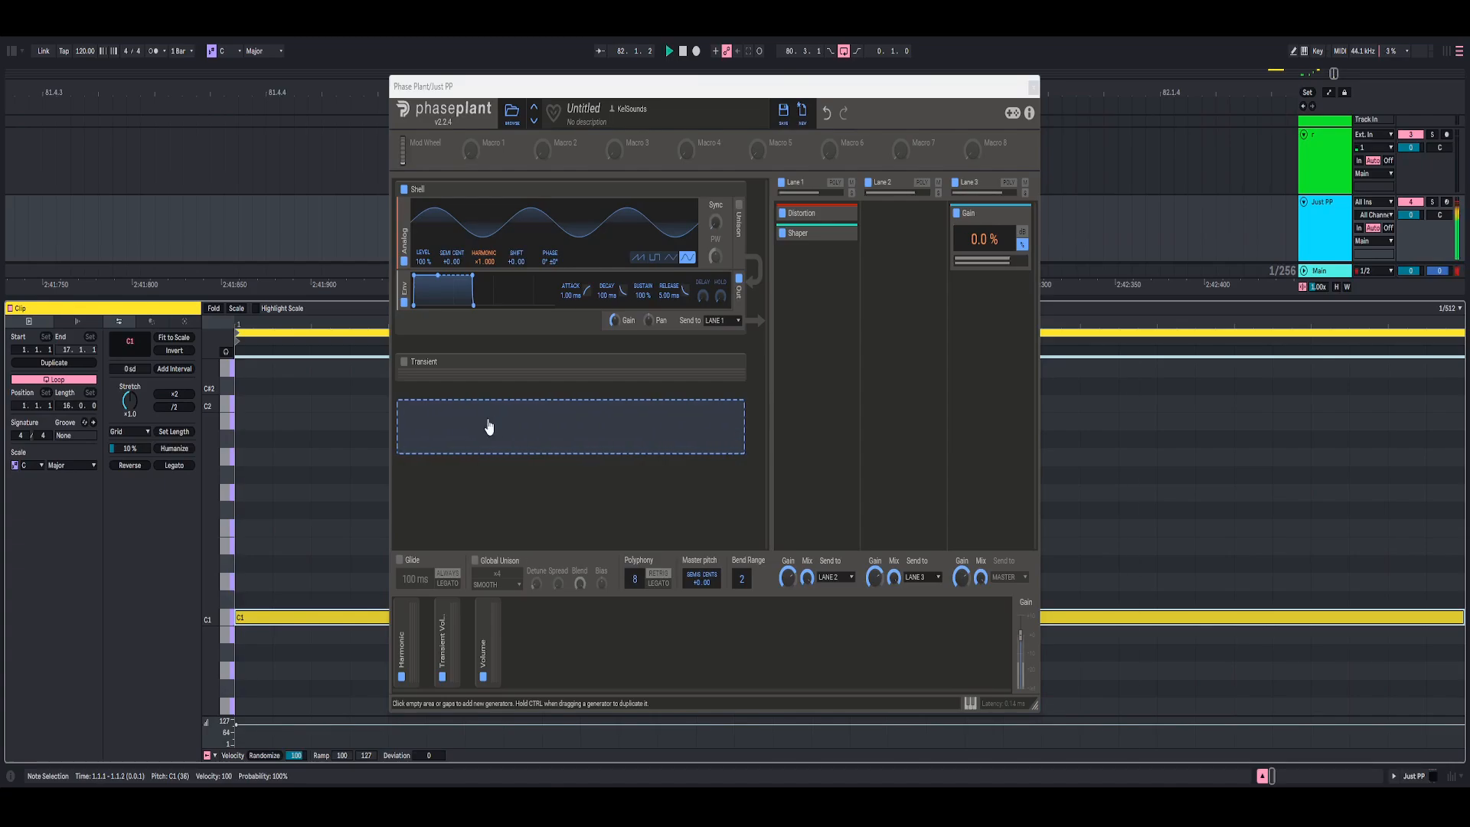
Transpose the clip's note back up to F1
key(Up)
key(Up)
key(Up)
key(Up)
key(Up)
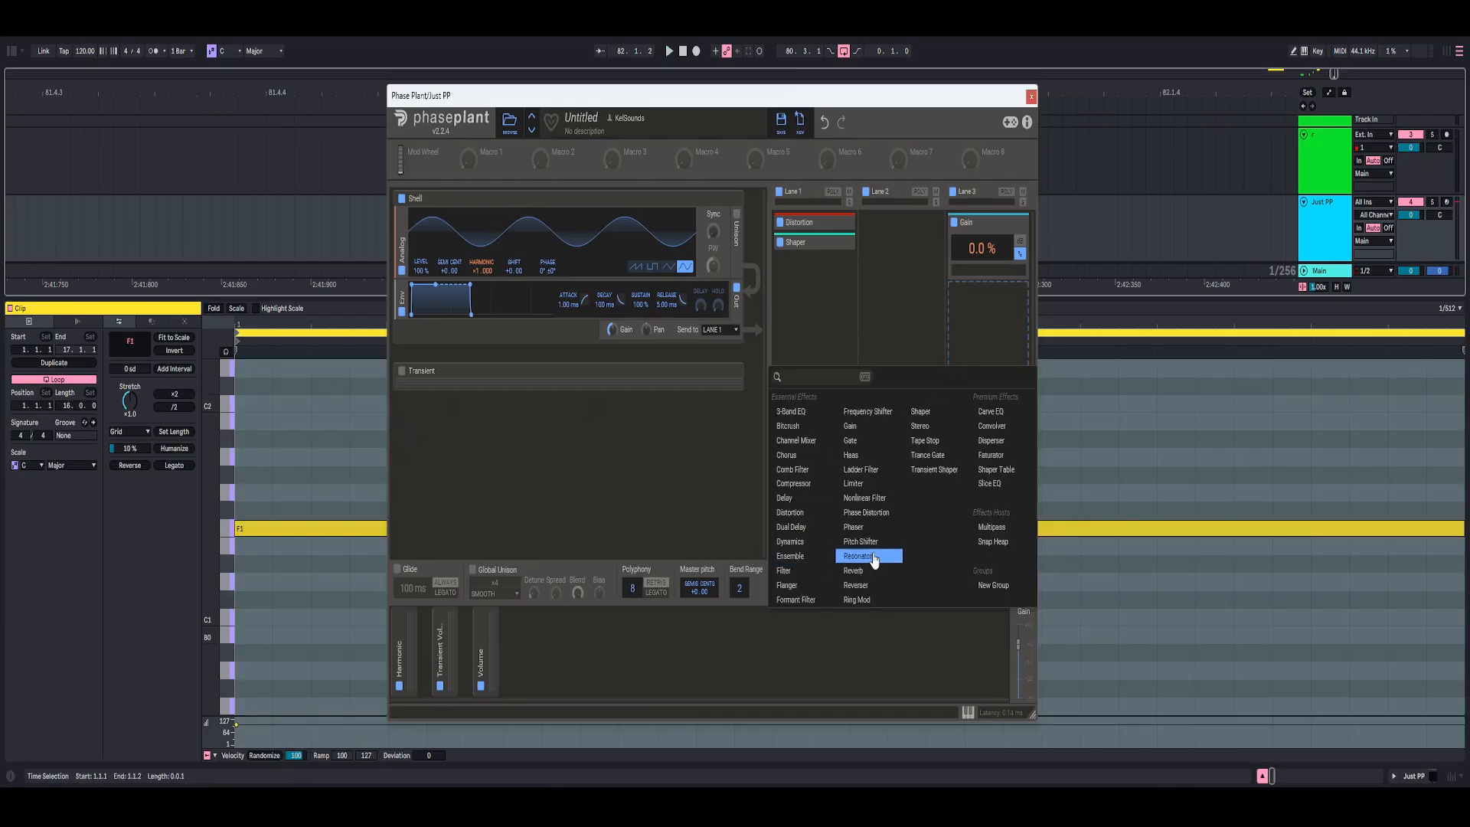
Add a Limiter below the Gain in Lane 3 and adjust its input gain during playback
click(856, 483)
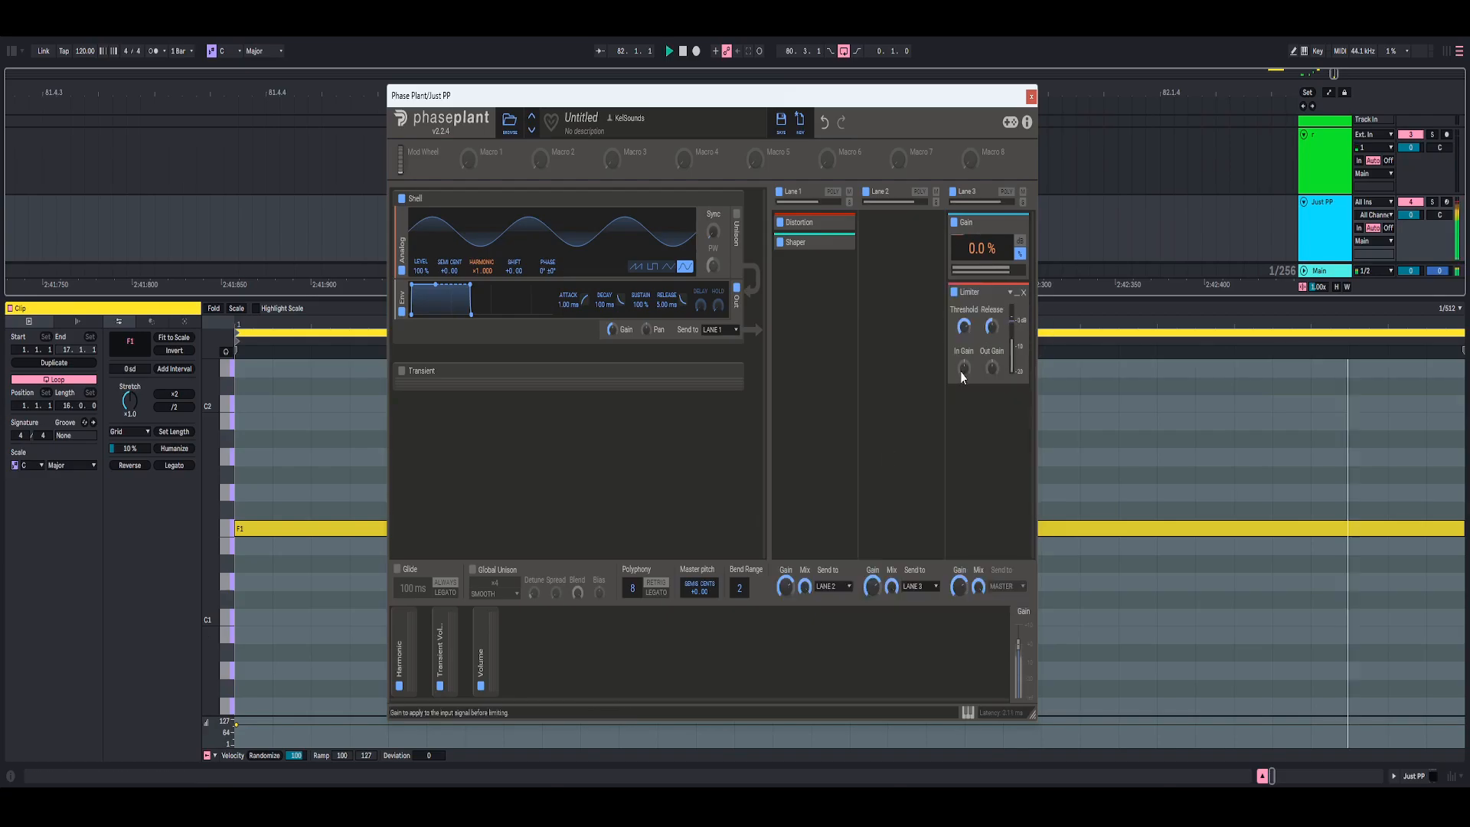
mouse_move(965, 373)
mouse_down()
mouse_move(966, 395)
mouse_move(964, 369)
mouse_up()
key(space)
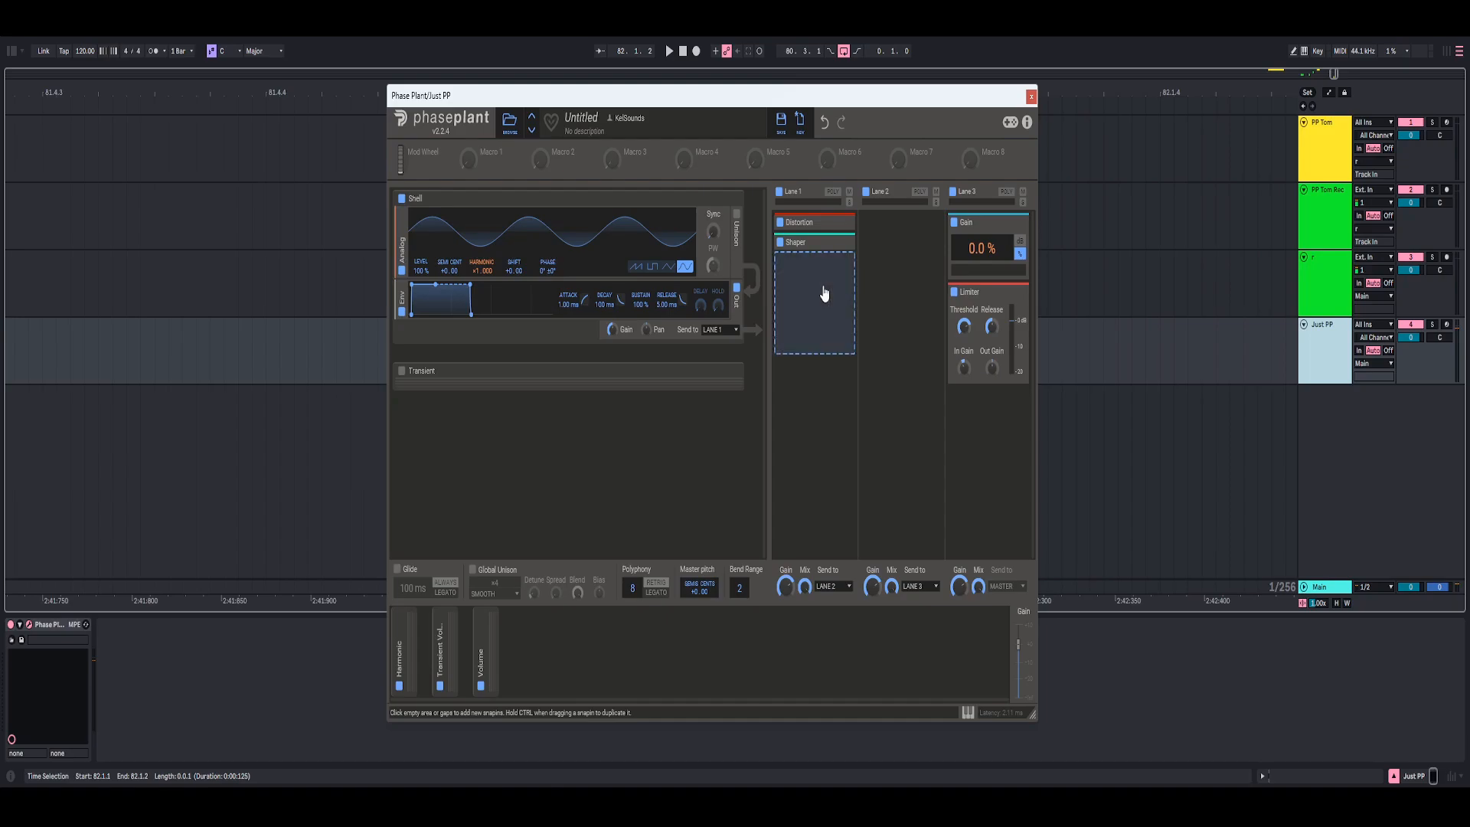
Add a Slice EQ below the Shaper in Lane 1 and cut its low end with a filter at about 37 Hz
key(space)
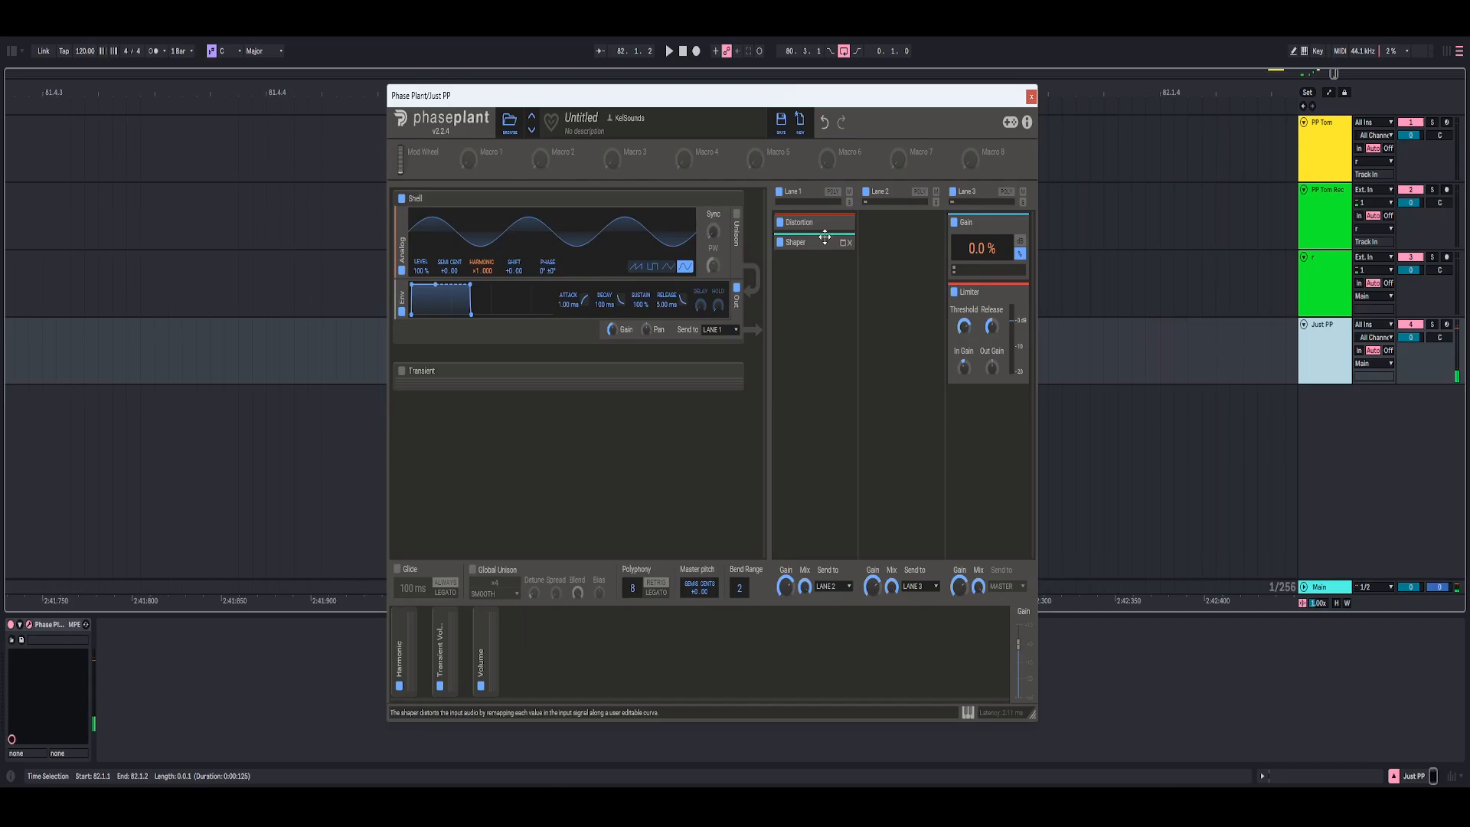
click(814, 296)
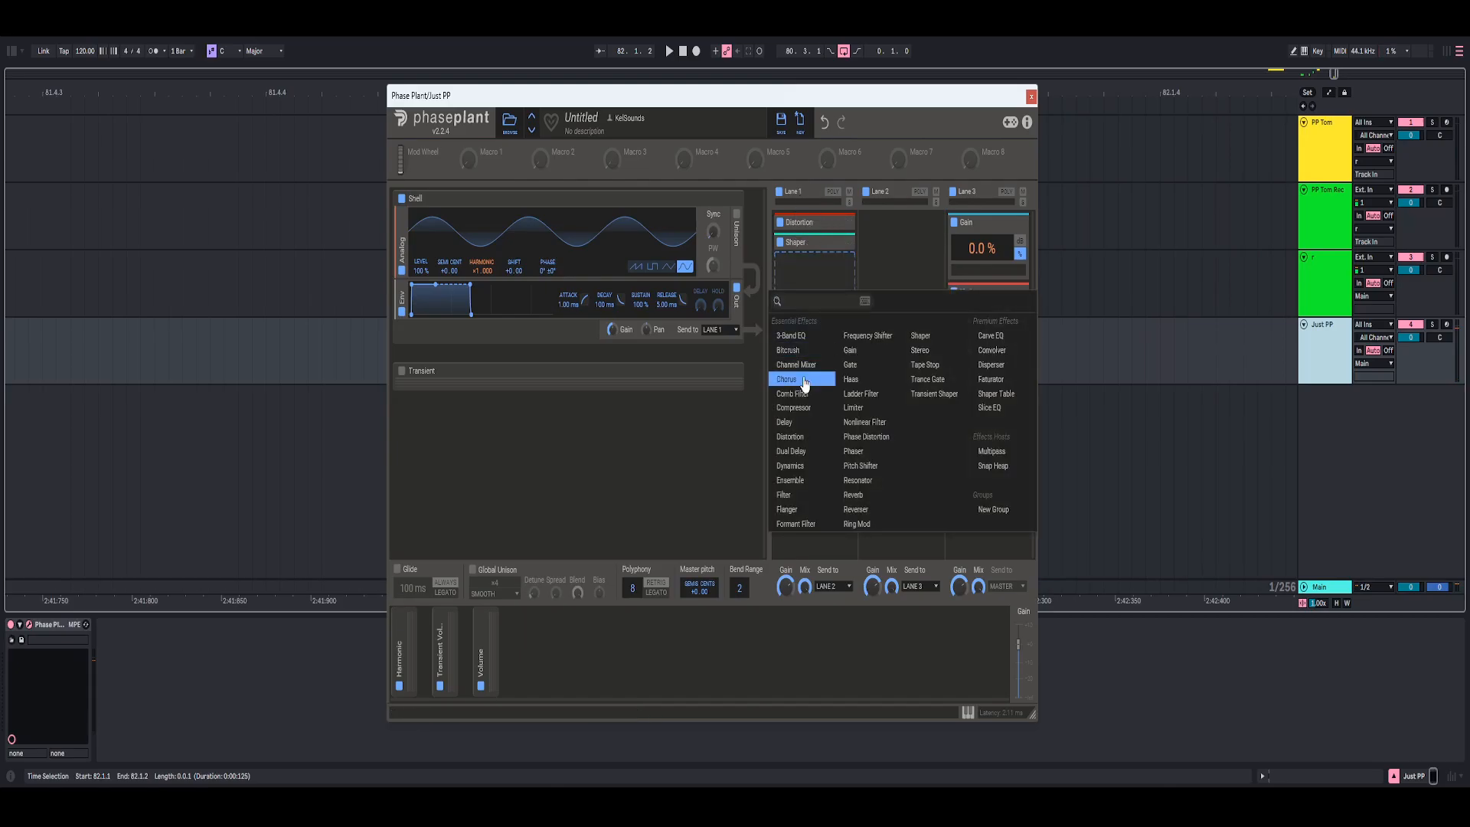
click(990, 409)
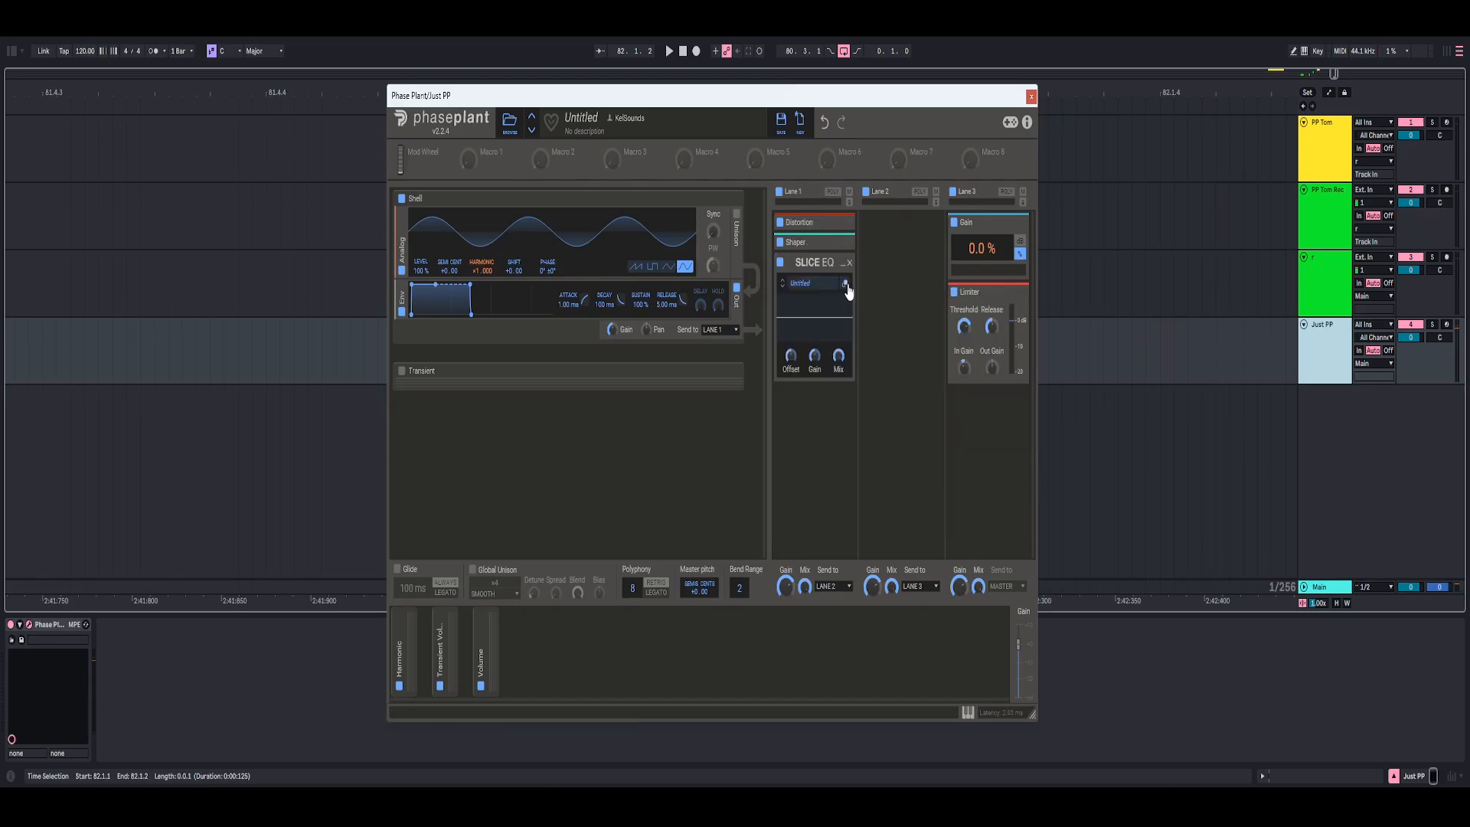
click(845, 284)
double_click(486, 482)
drag(485, 482, 487, 534)
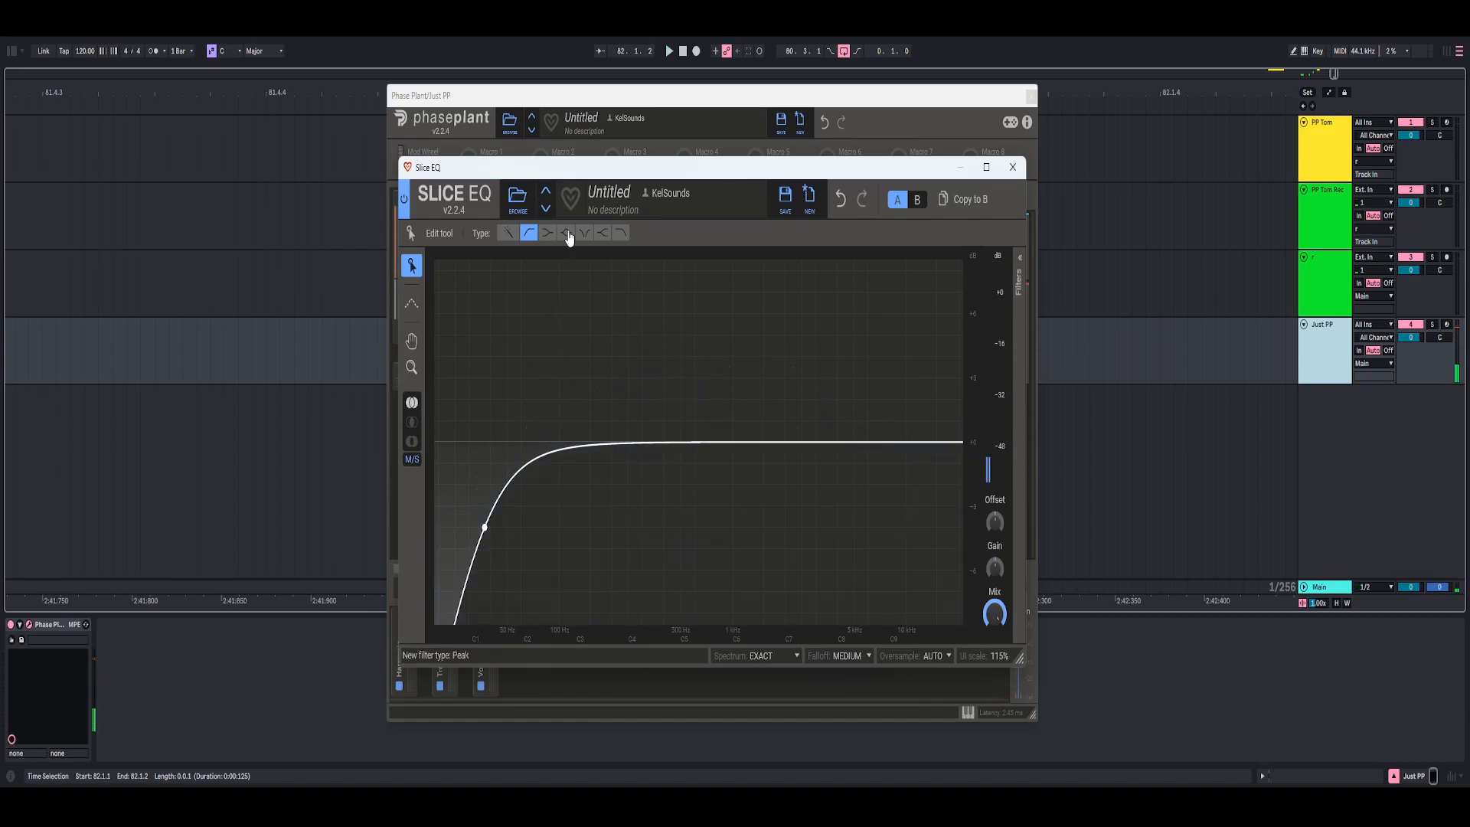
Add a peak filter to the Slice EQ boosting about 2.12 kHz and show the filter controls with a wider gain scale
drag(777, 444, 720, 281)
click(1020, 258)
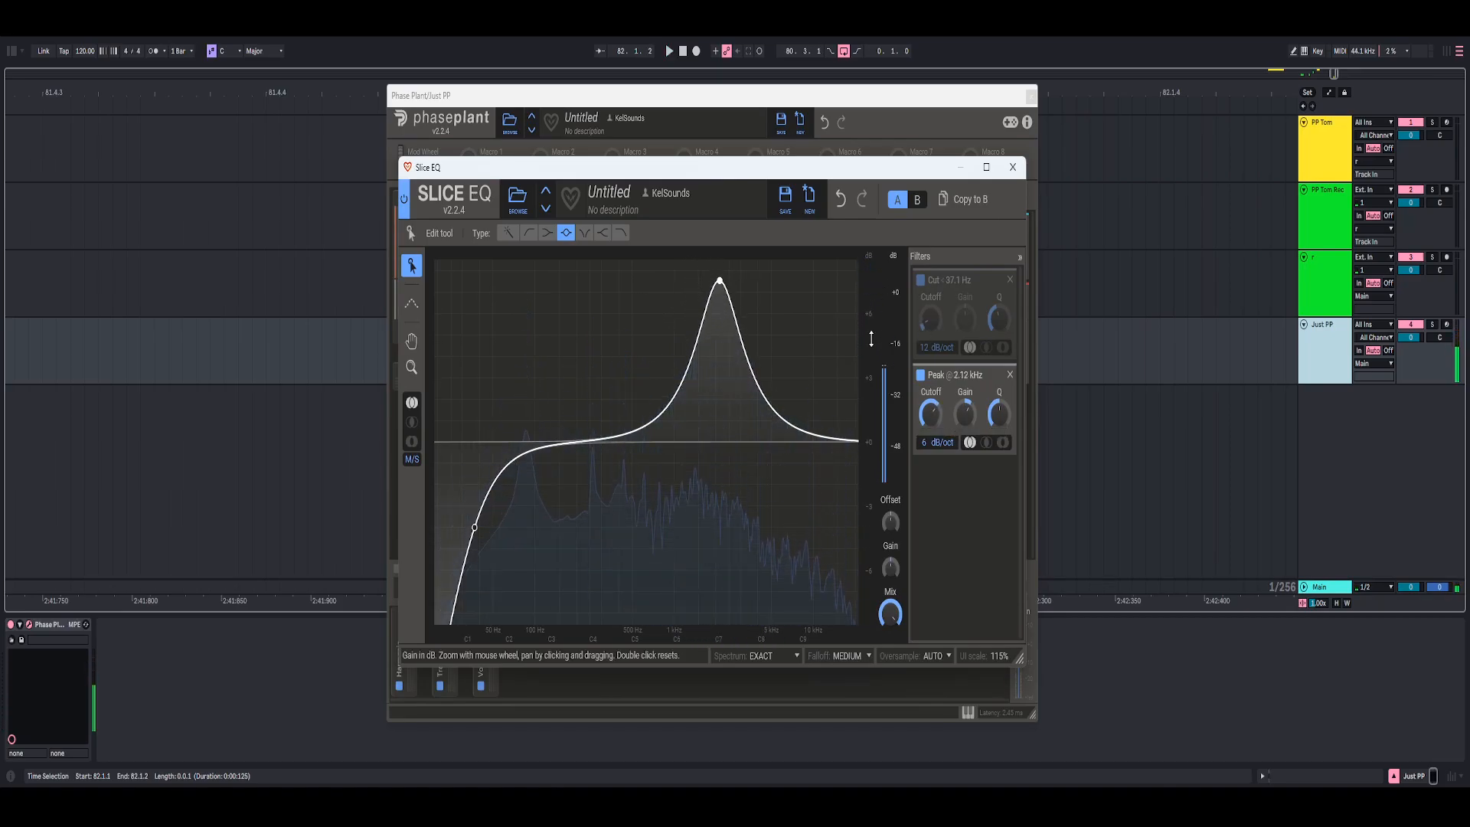
scroll(871, 338, down, 2)
scroll(870, 338, down, 1)
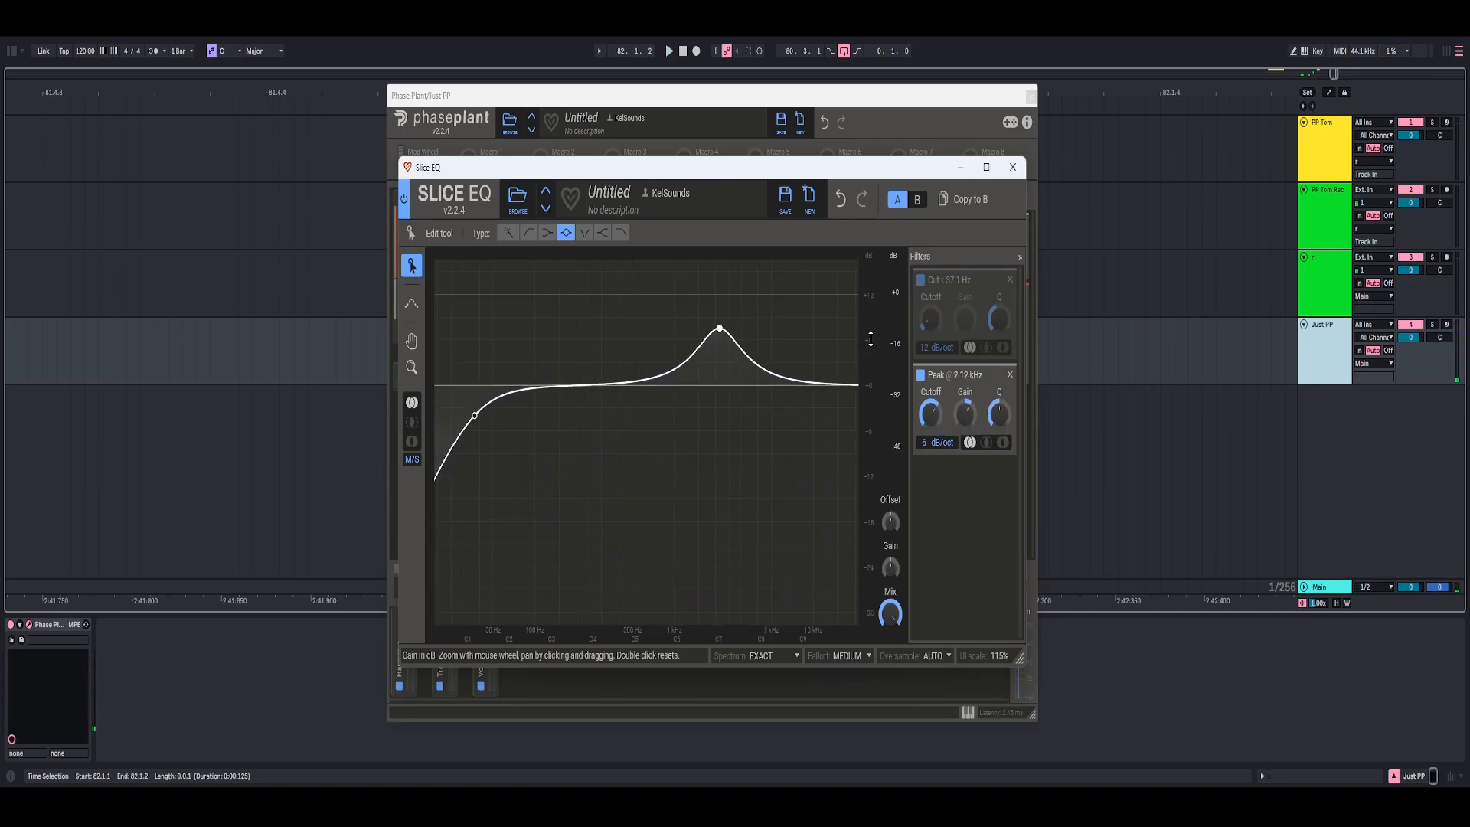
scroll(870, 339, down, 2)
scroll(873, 406, down, 1)
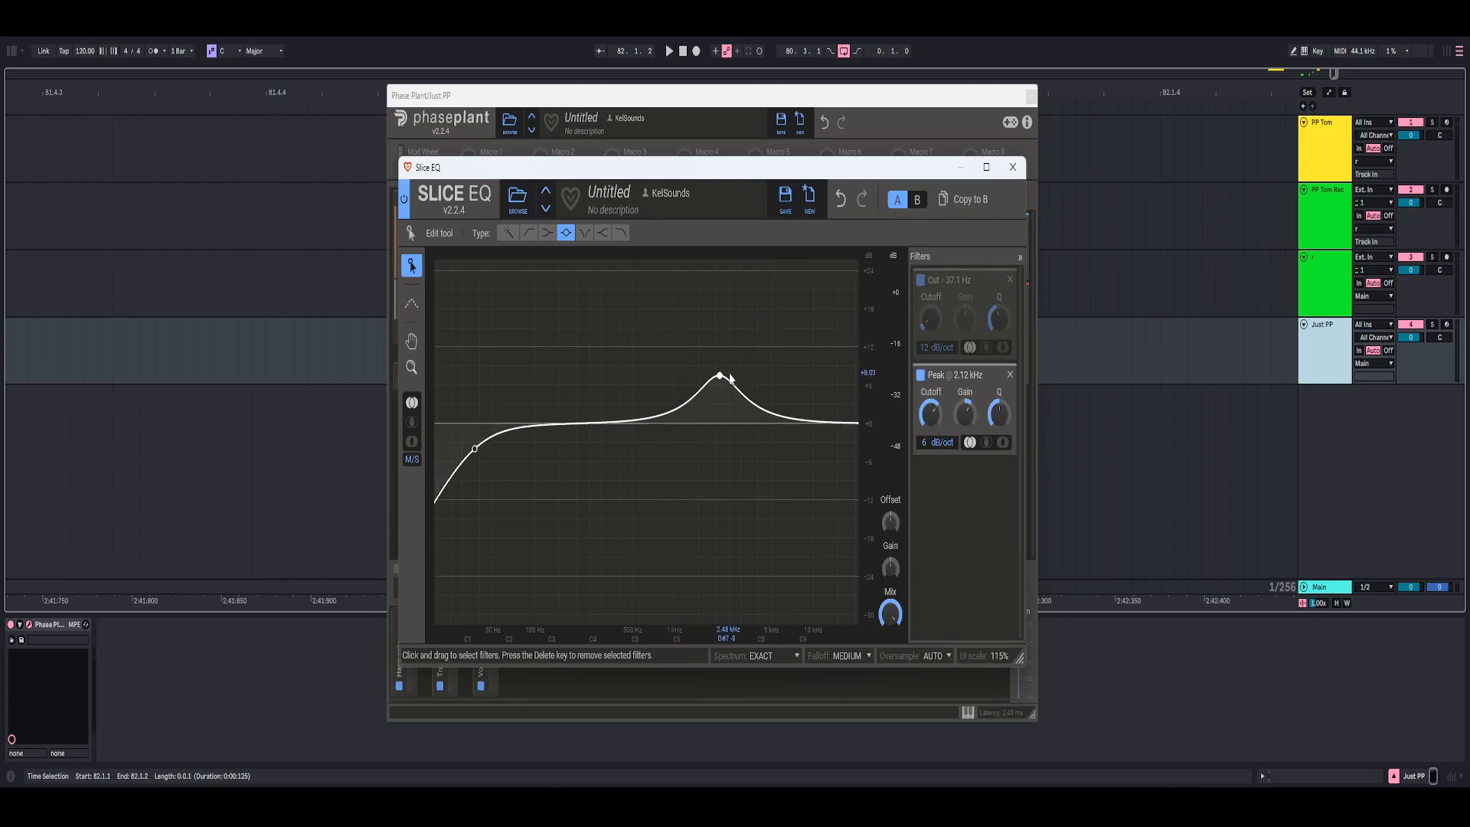
Move the peak up to about 13.8 kHz, broaden its Q and reduce its gain while auditioning the tom
key(space)
drag(729, 379, 836, 353)
key(space)
drag(998, 414, 998, 431)
drag(965, 415, 965, 428)
key(space)
key(space)
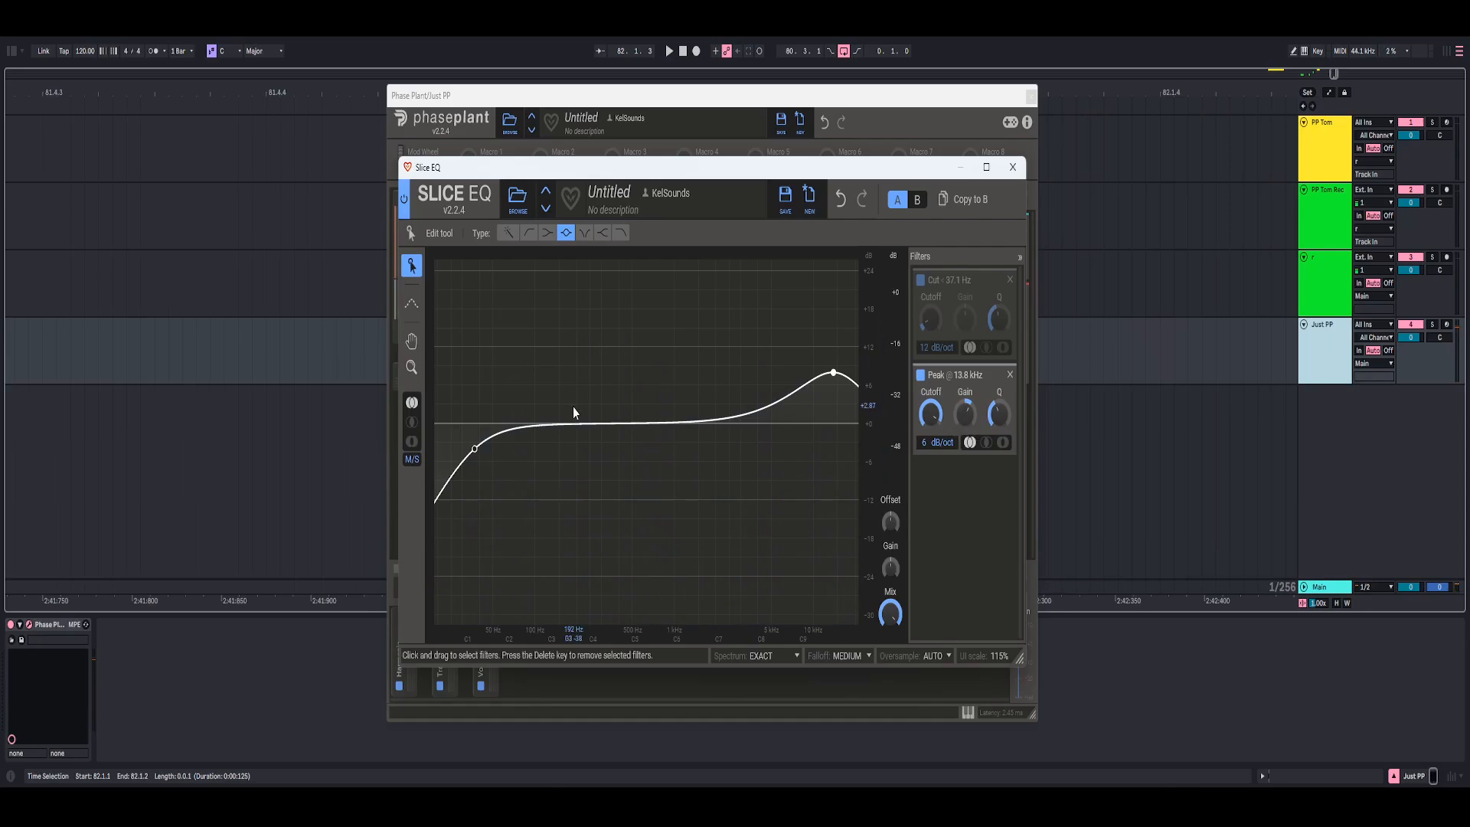
Add a second peak at about 1.70 kHz with 5 dB gain, adjust its Q while auditioning and close the EQ editor
key(space)
double_click(700, 392)
drag(699, 392, 708, 359)
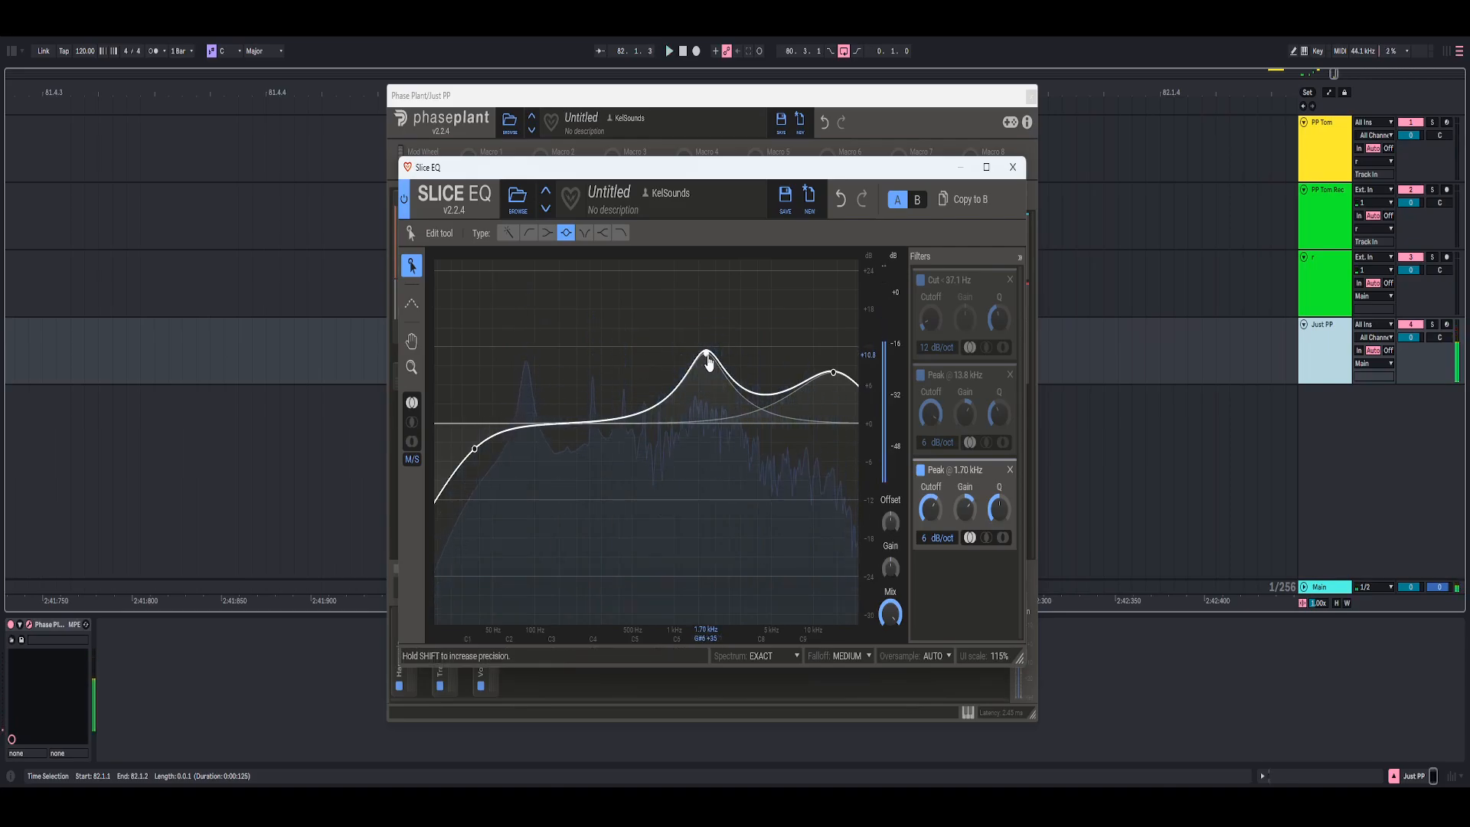
right_click(964, 513)
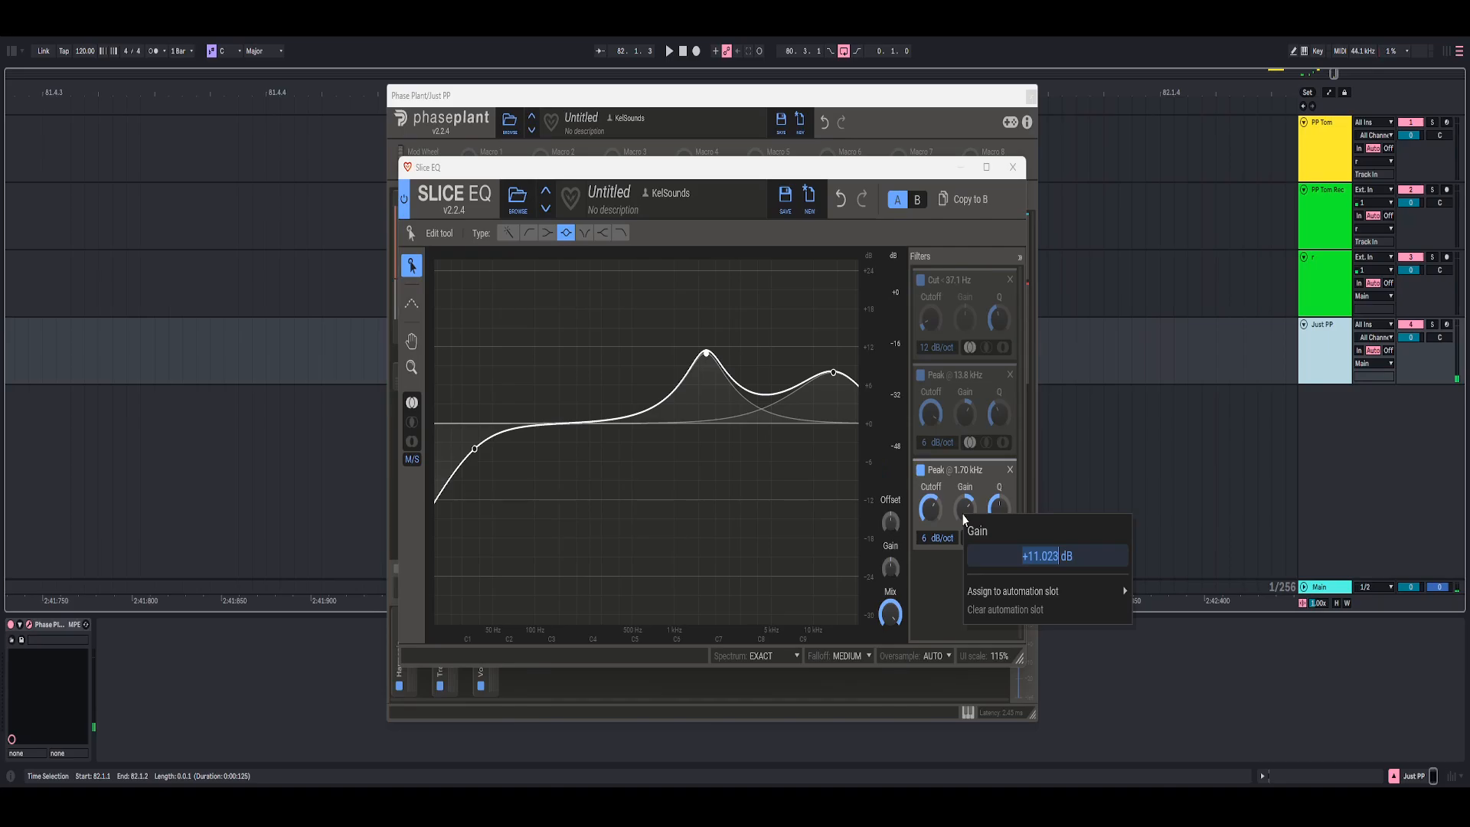
text(5)
key(Return)
drag(999, 512, 1000, 509)
key(space)
key(space)
key(space)
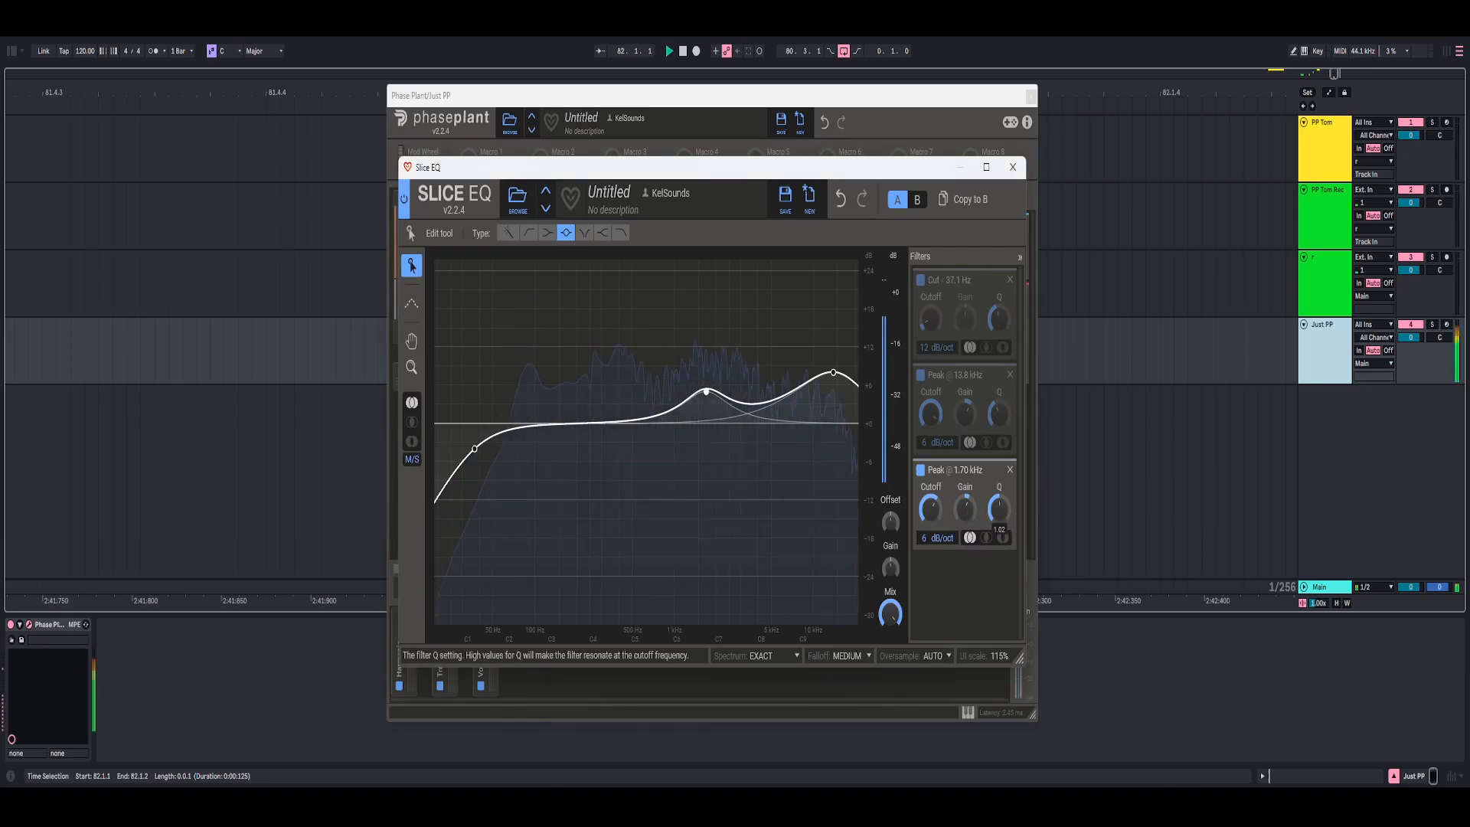
click(1013, 167)
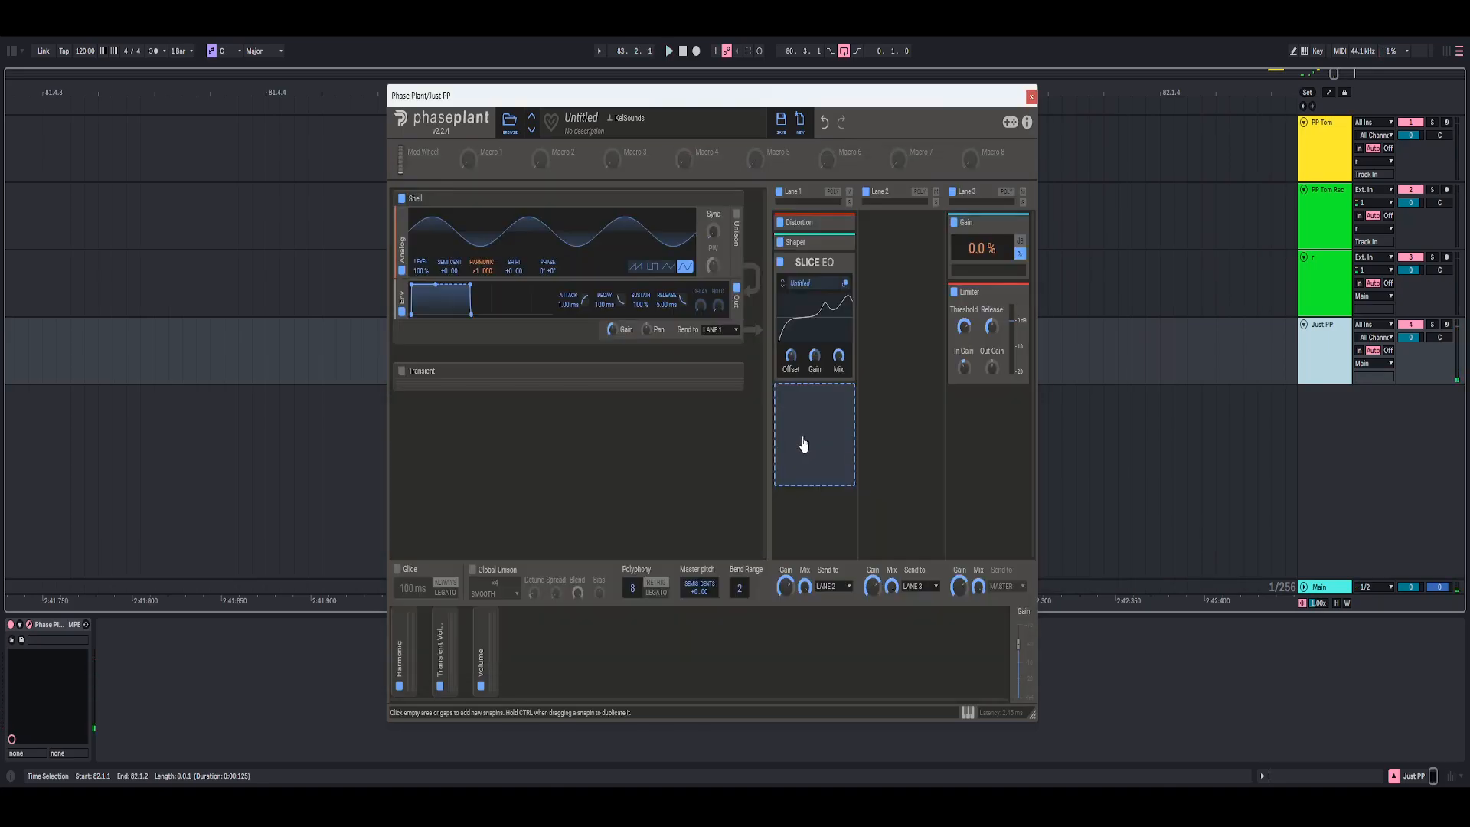
Try a different Offset on the Slice EQ while auditioning the tom and undo the change
key(space)
key(space)
drag(791, 357, 792, 372)
key(space)
key(space)
key(space)
key(space)
click(827, 125)
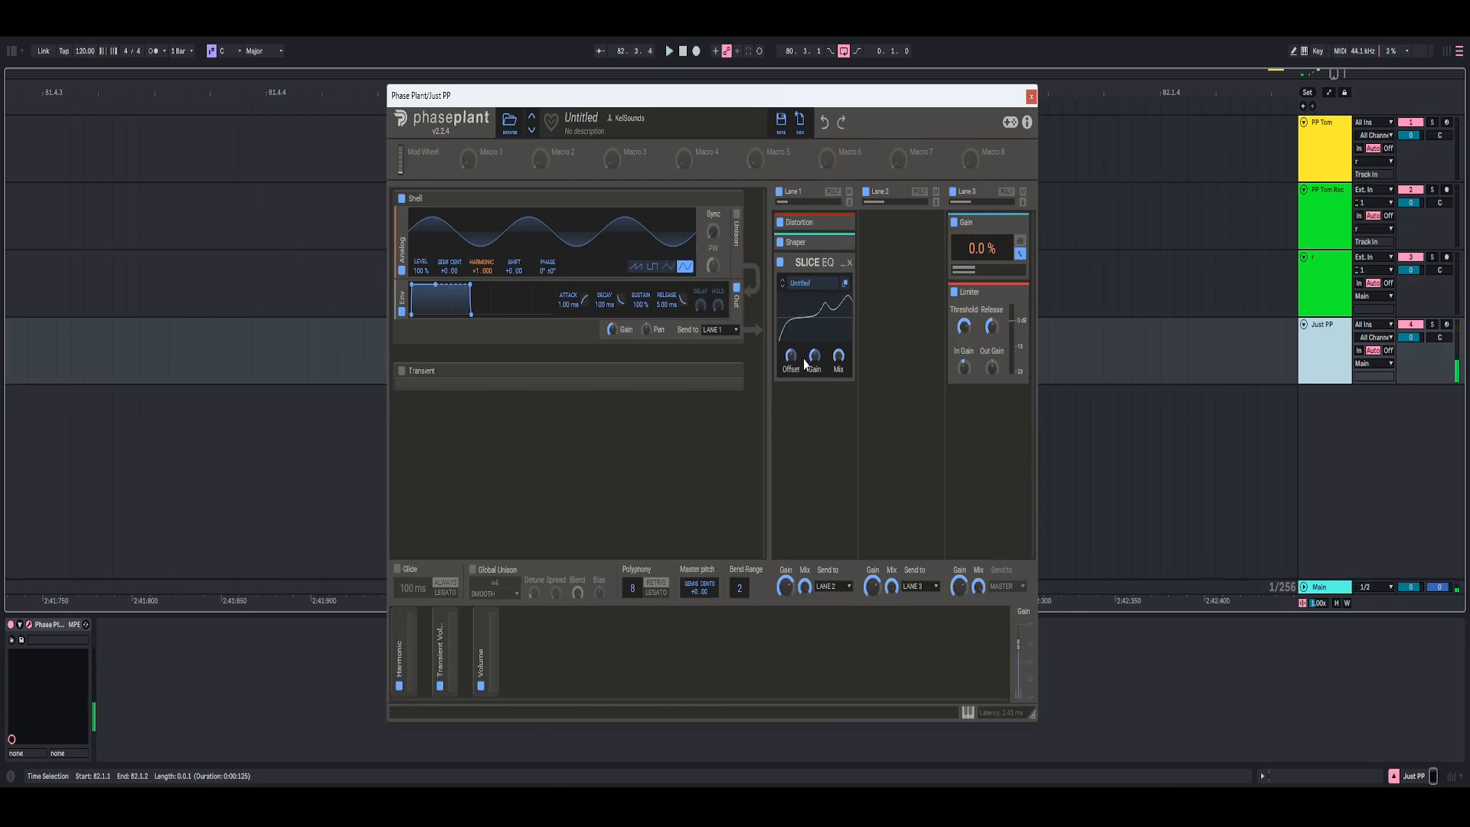
key(space)
key(space)
Collapse the Slice EQ and add a Disperser below it with its frequency at about 1.26 kHz and some pinch
click(843, 263)
click(793, 330)
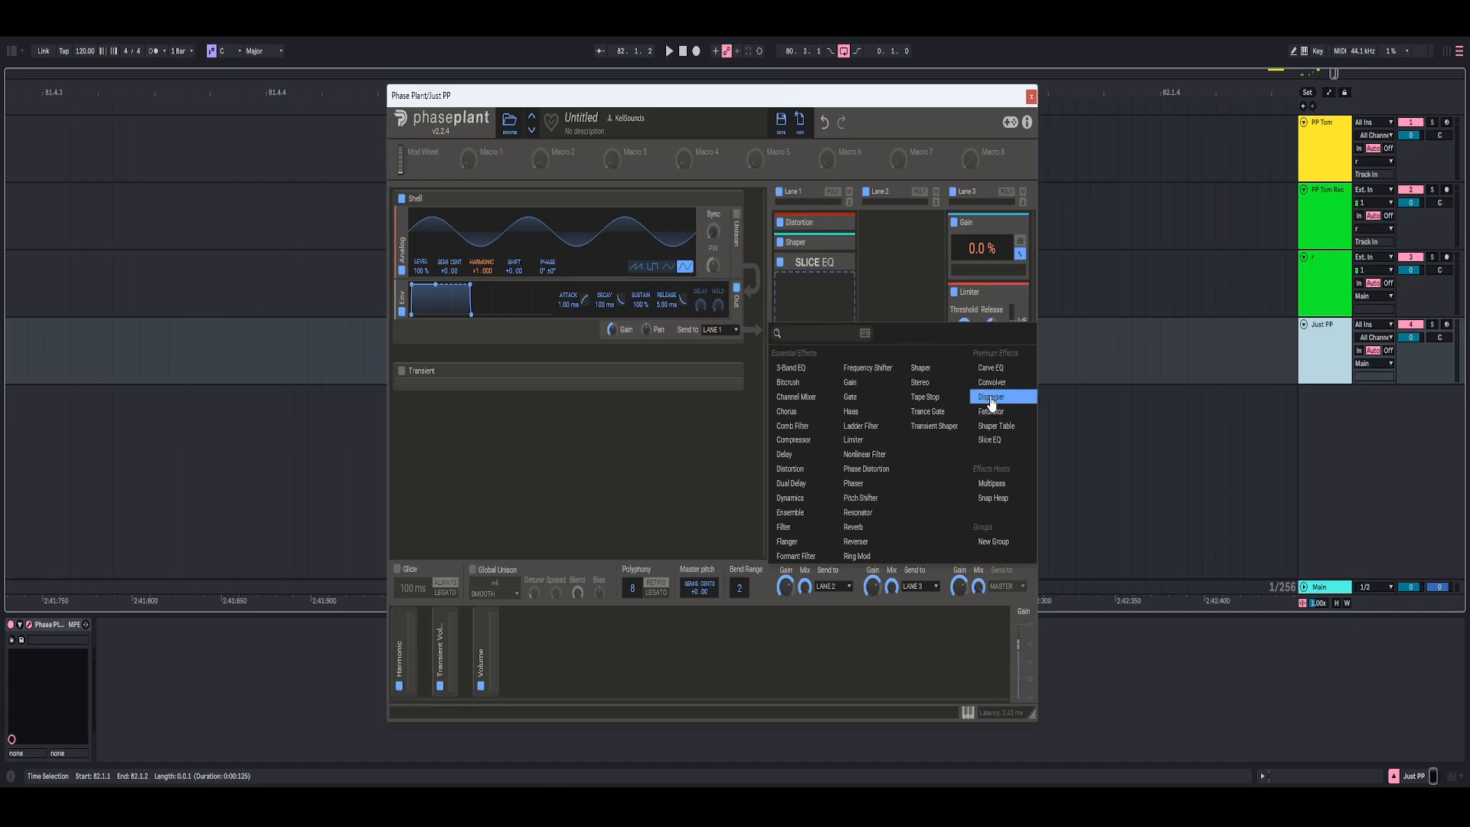
click(991, 398)
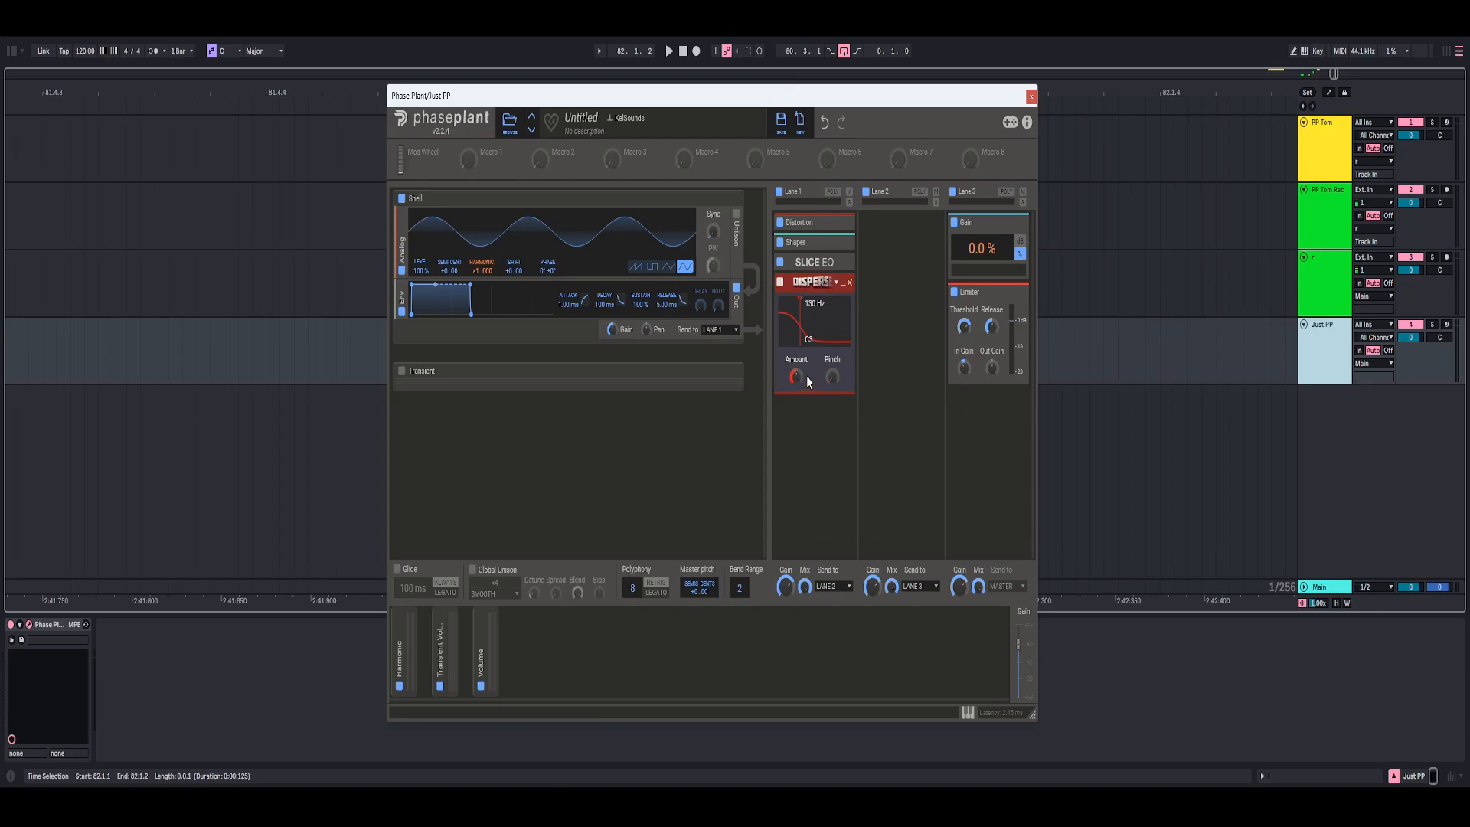
drag(806, 328, 821, 327)
click(669, 50)
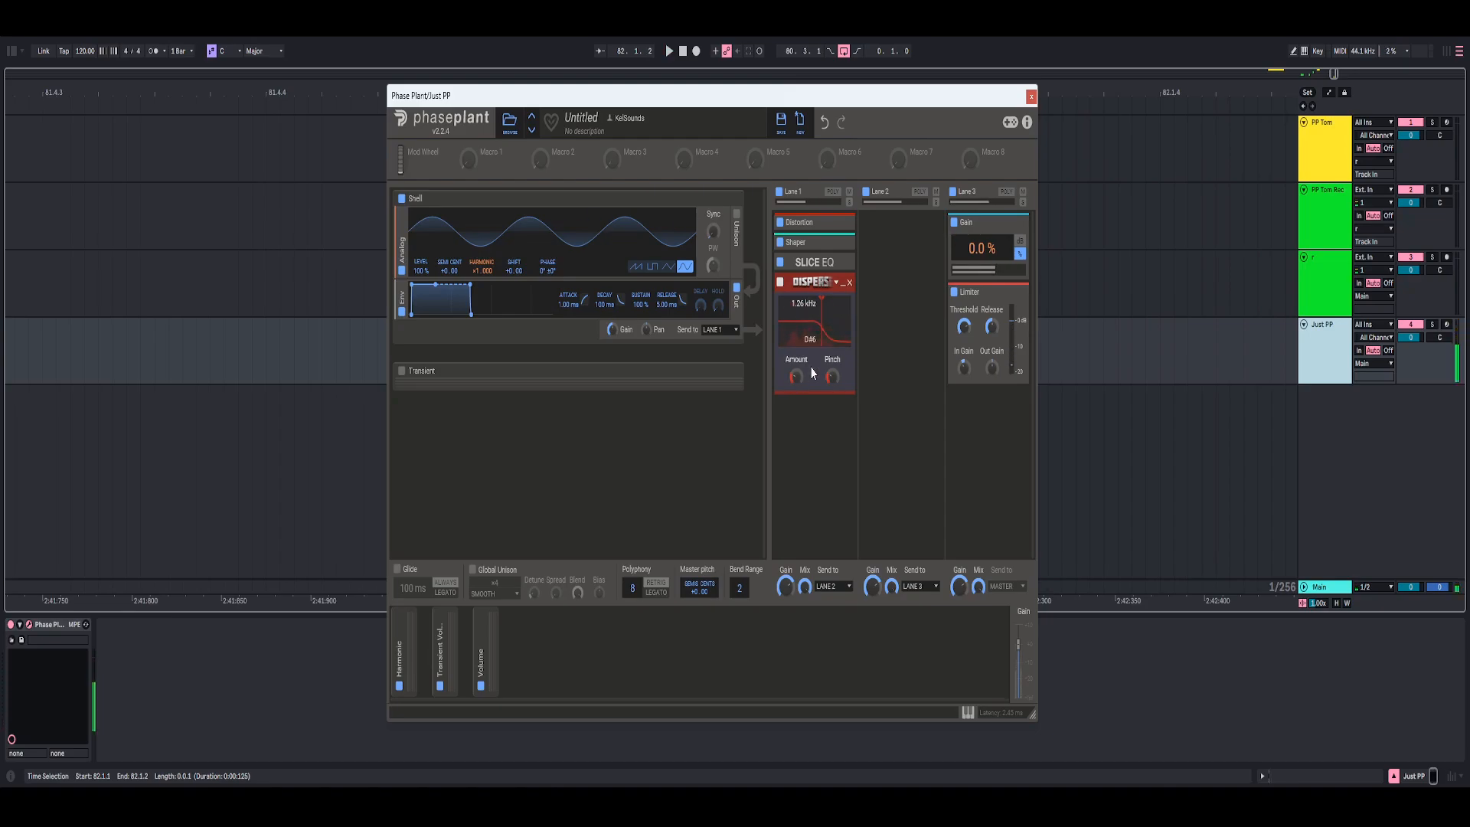
Audition the tom and lower the Disperser's frequency to about D4
key(space)
key(space)
key(space)
drag(823, 331, 797, 373)
key(space)
key(space)
key(space)
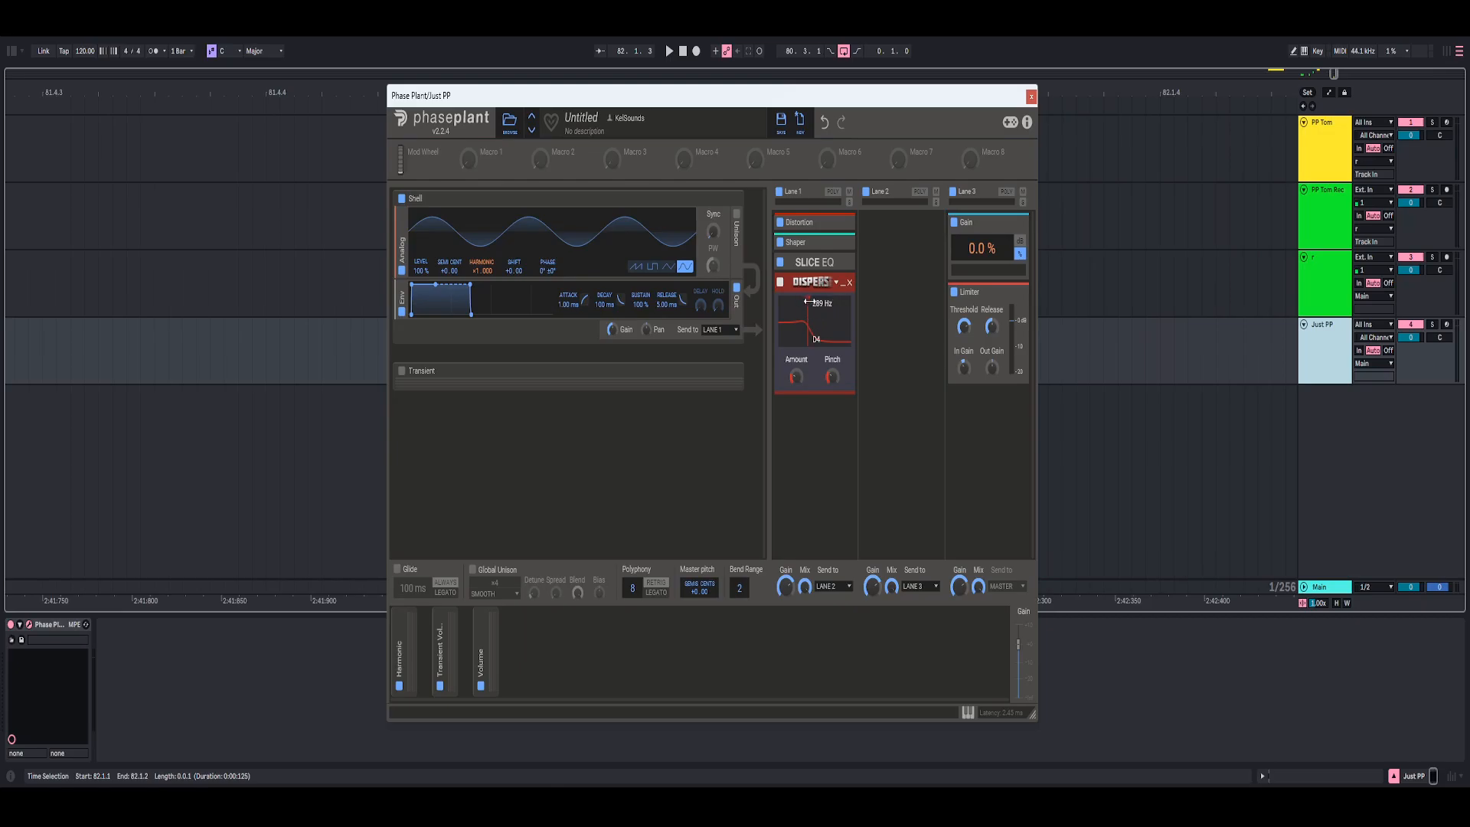
Add a Multipass below the collapsed Disperser and reduce it to two bands split at about 204 Hz
click(843, 287)
click(827, 316)
click(990, 493)
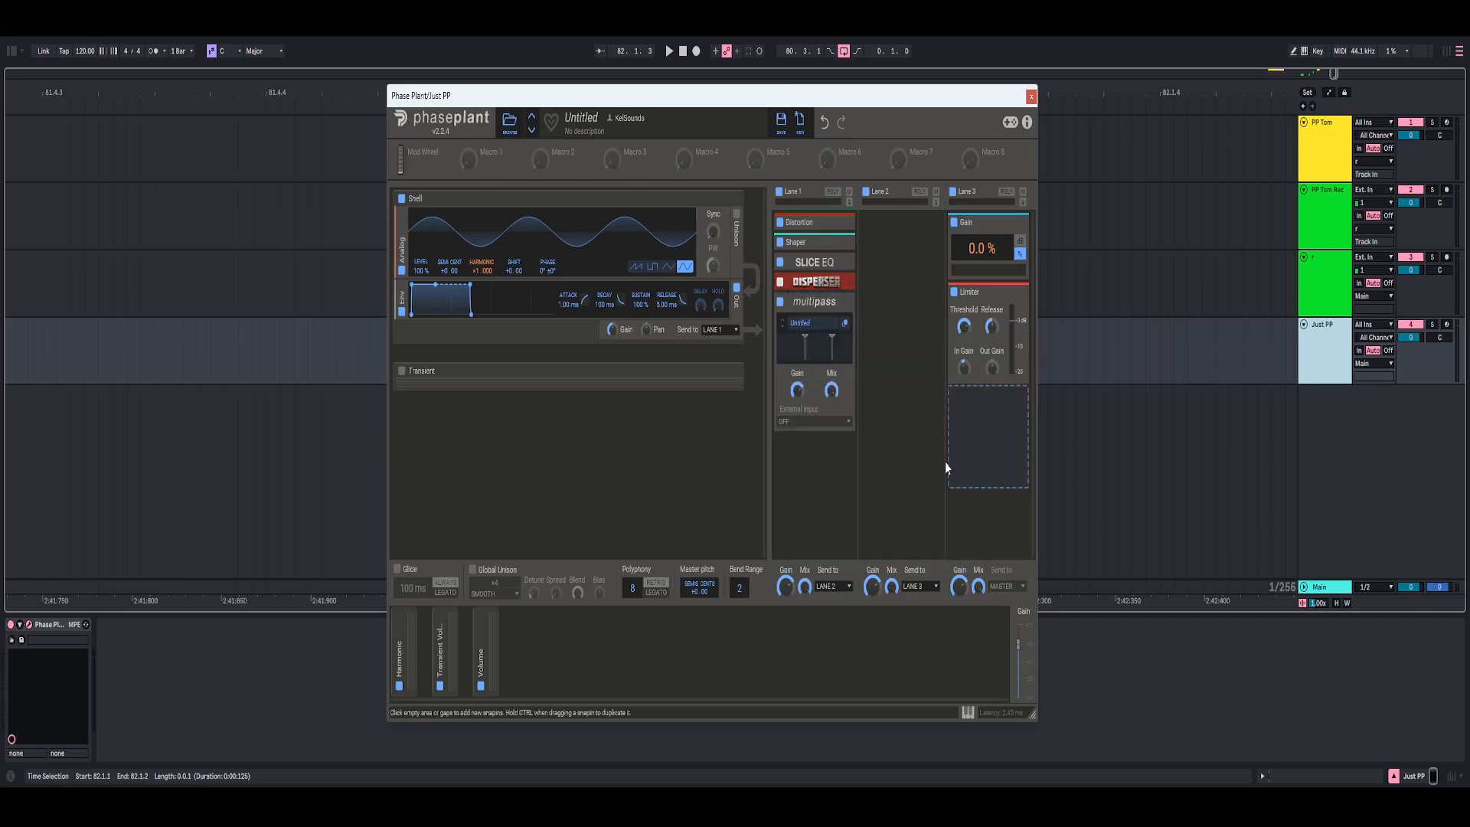
click(845, 326)
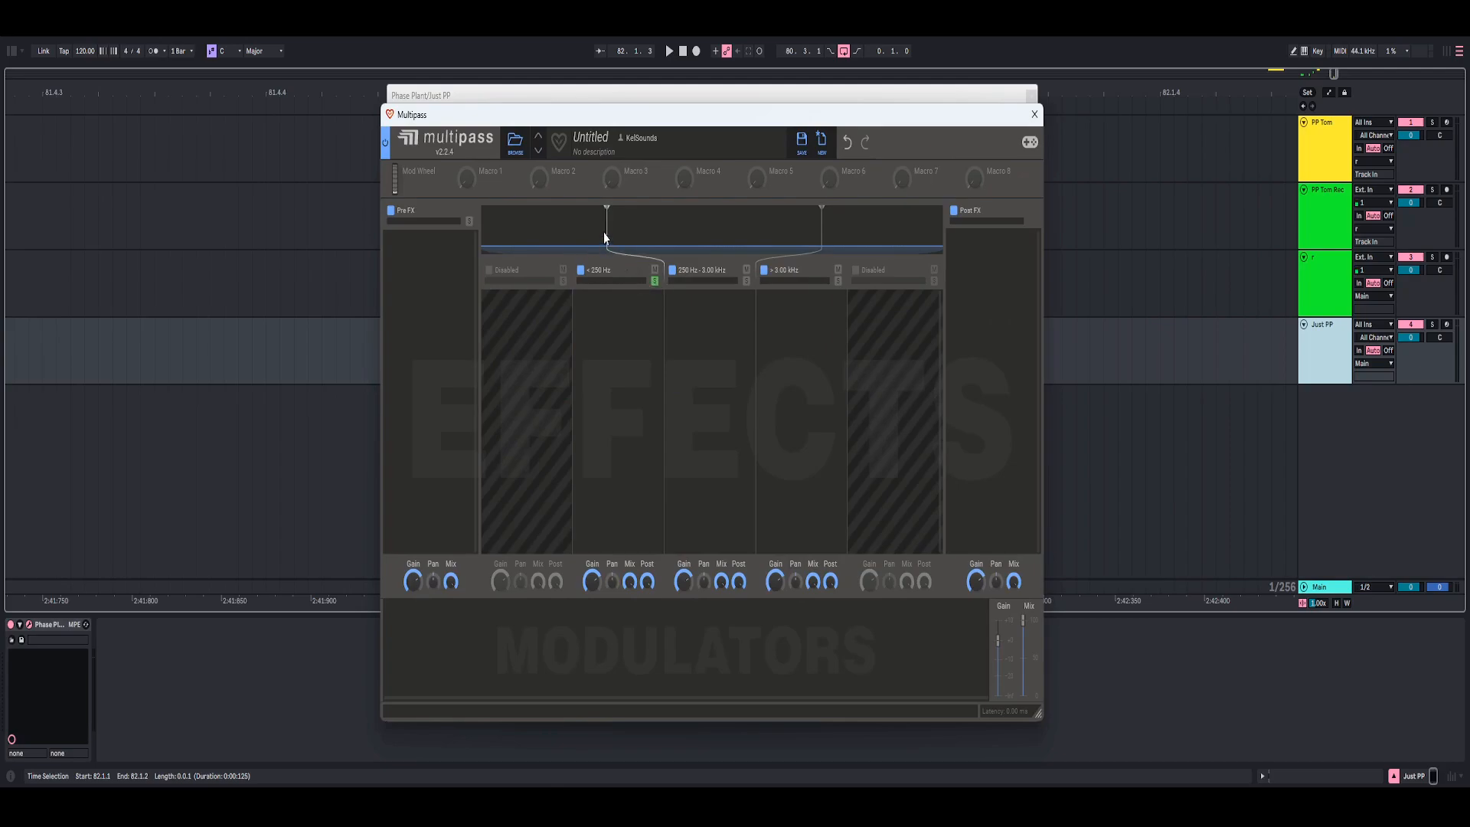
mouse_move(605, 228)
mouse_down()
mouse_move(556, 228)
mouse_move(588, 242)
mouse_up()
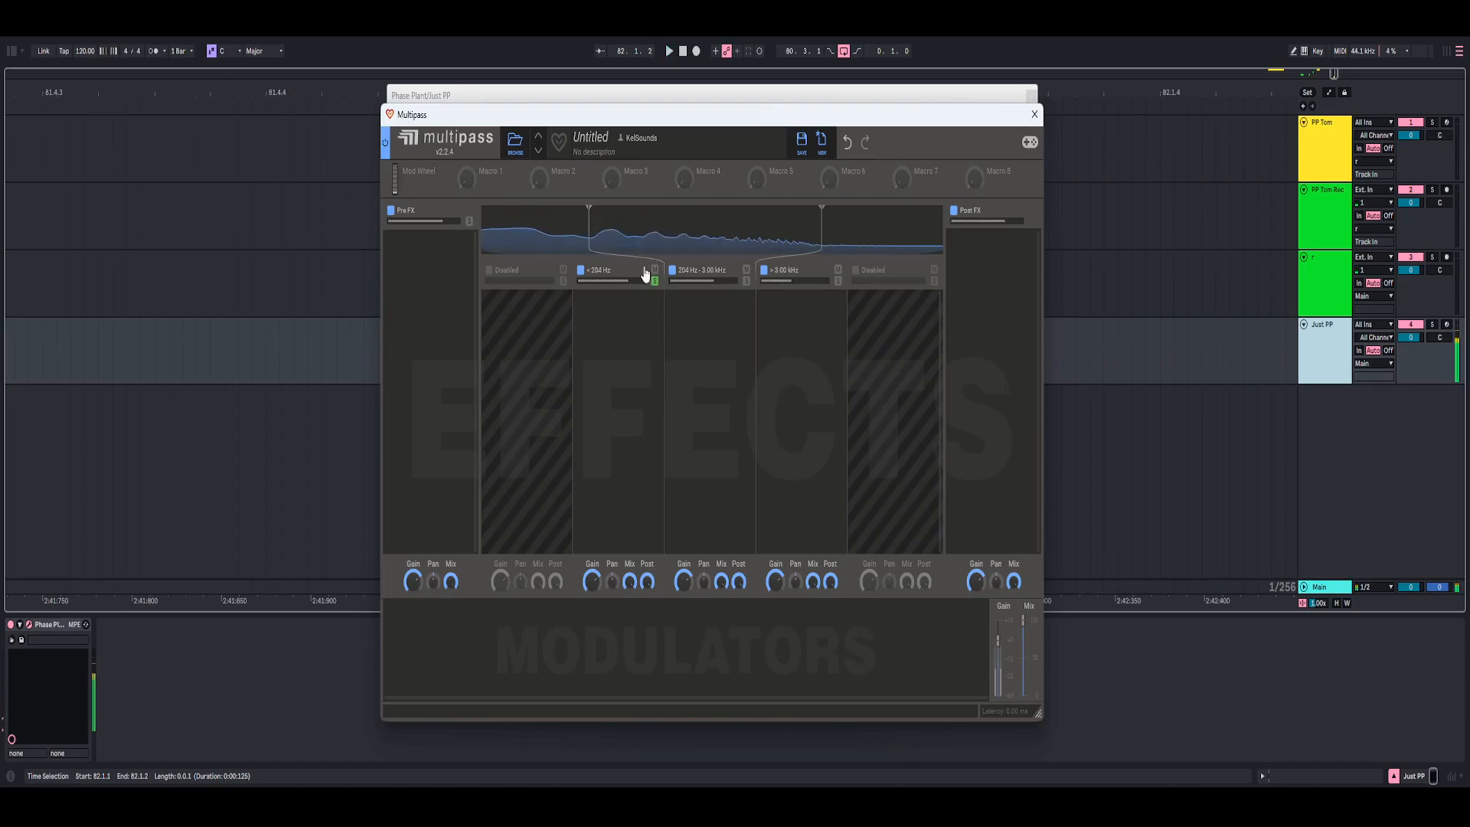
click(763, 273)
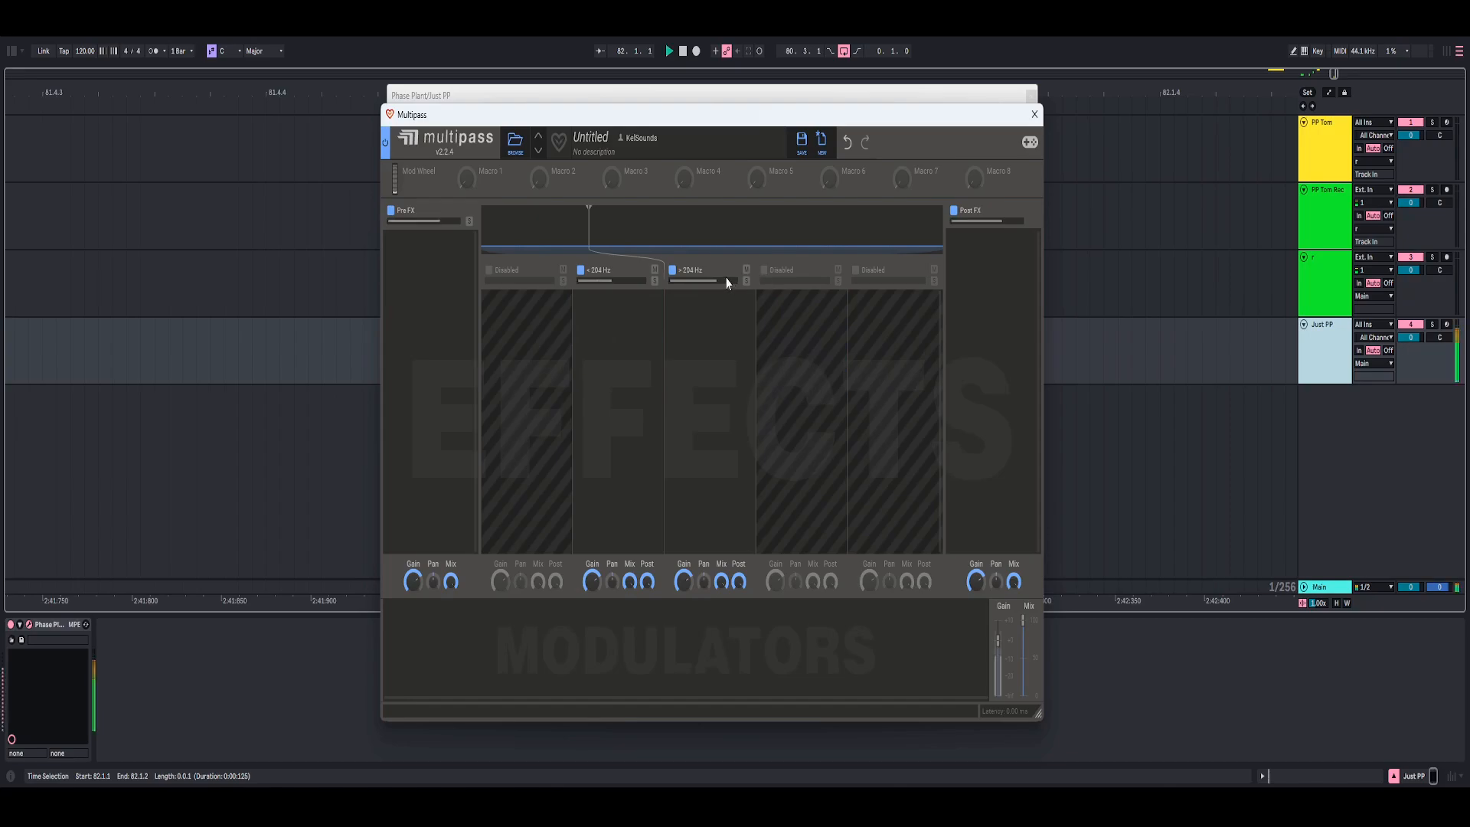
Add a Resonator to the Multipass's upper band, tuned to G3 with the second waveform and reduced decay and intensity
click(720, 344)
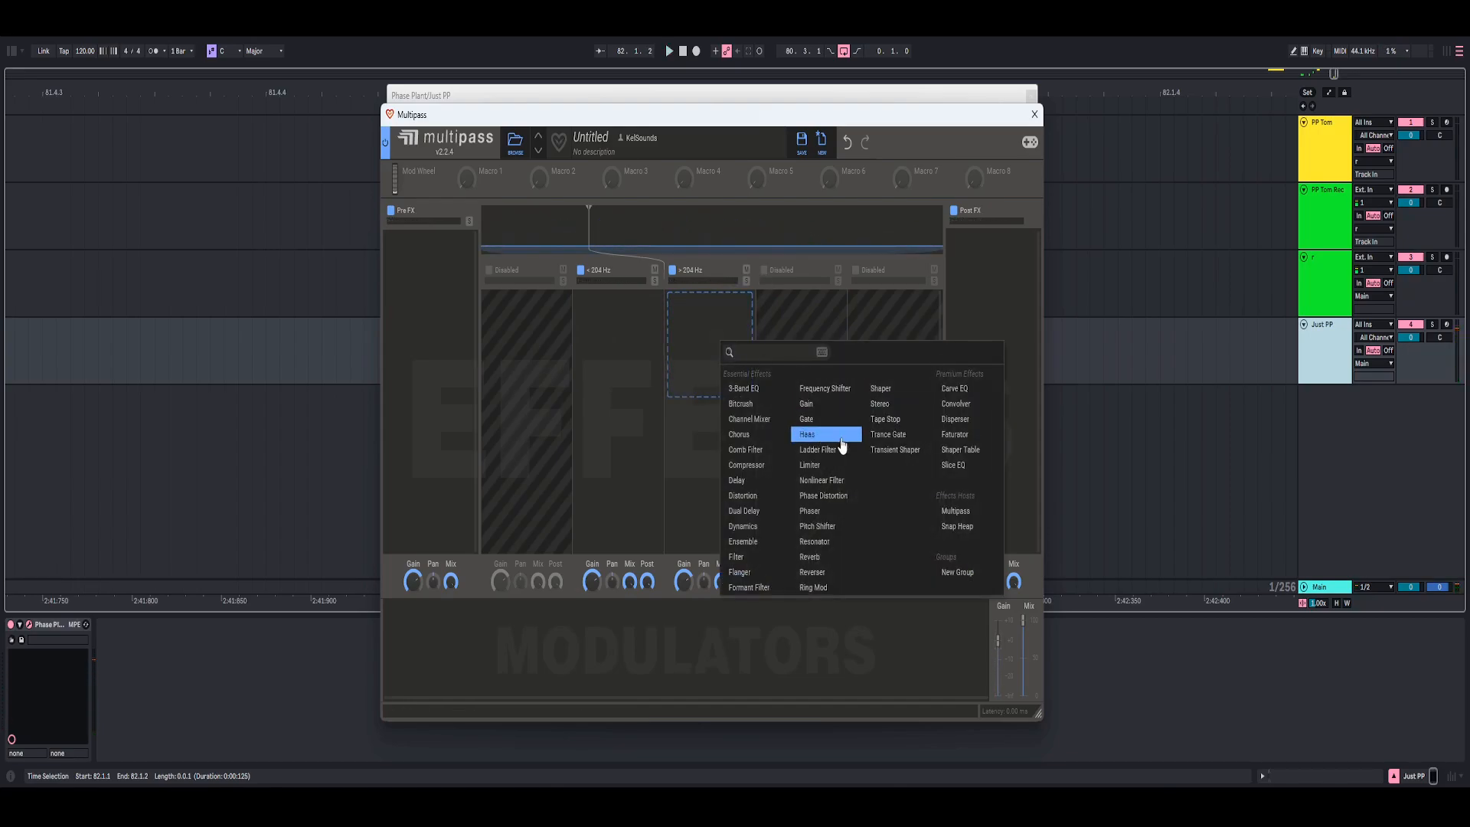
click(814, 541)
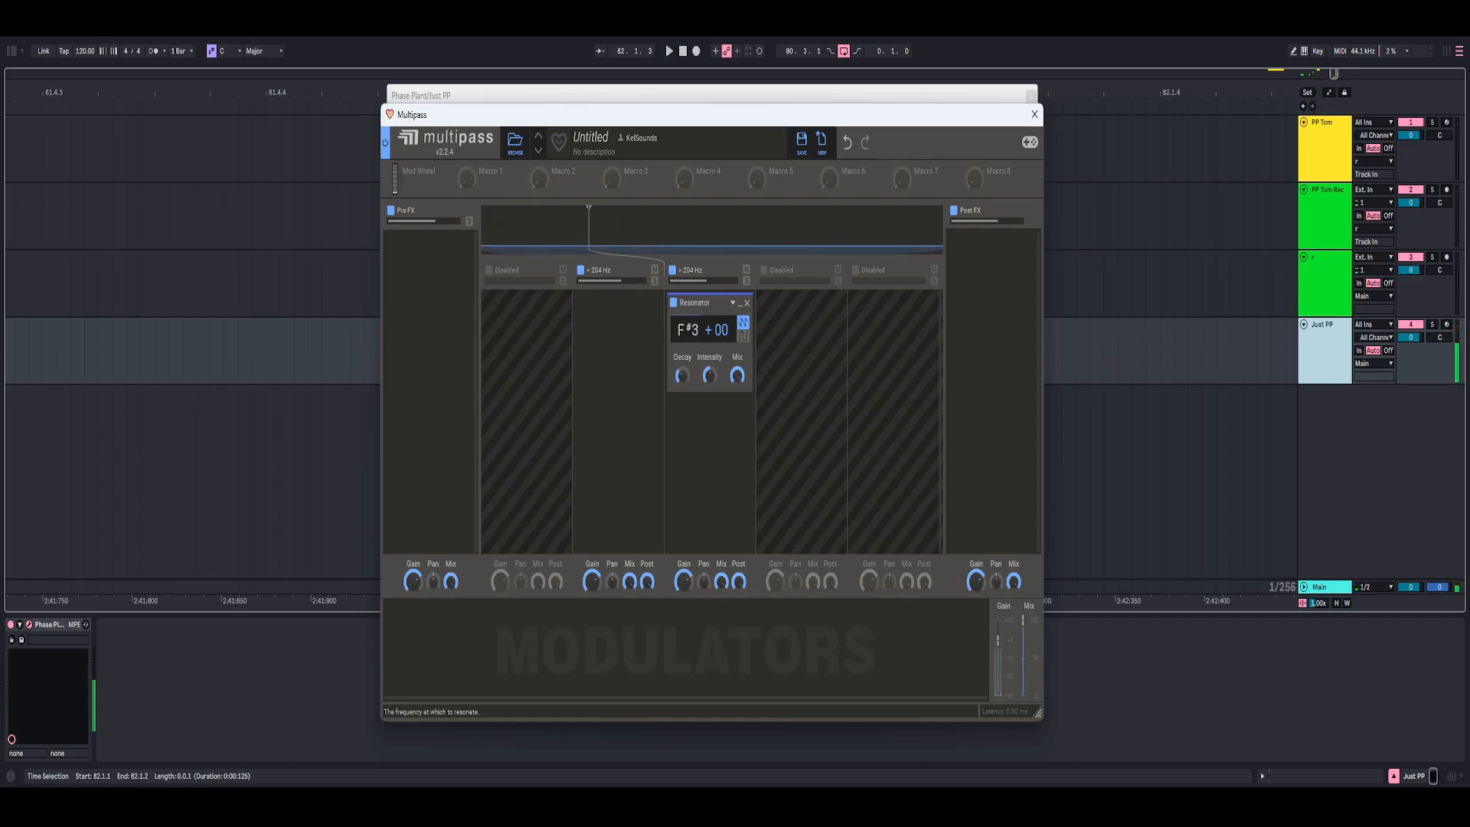
key(space)
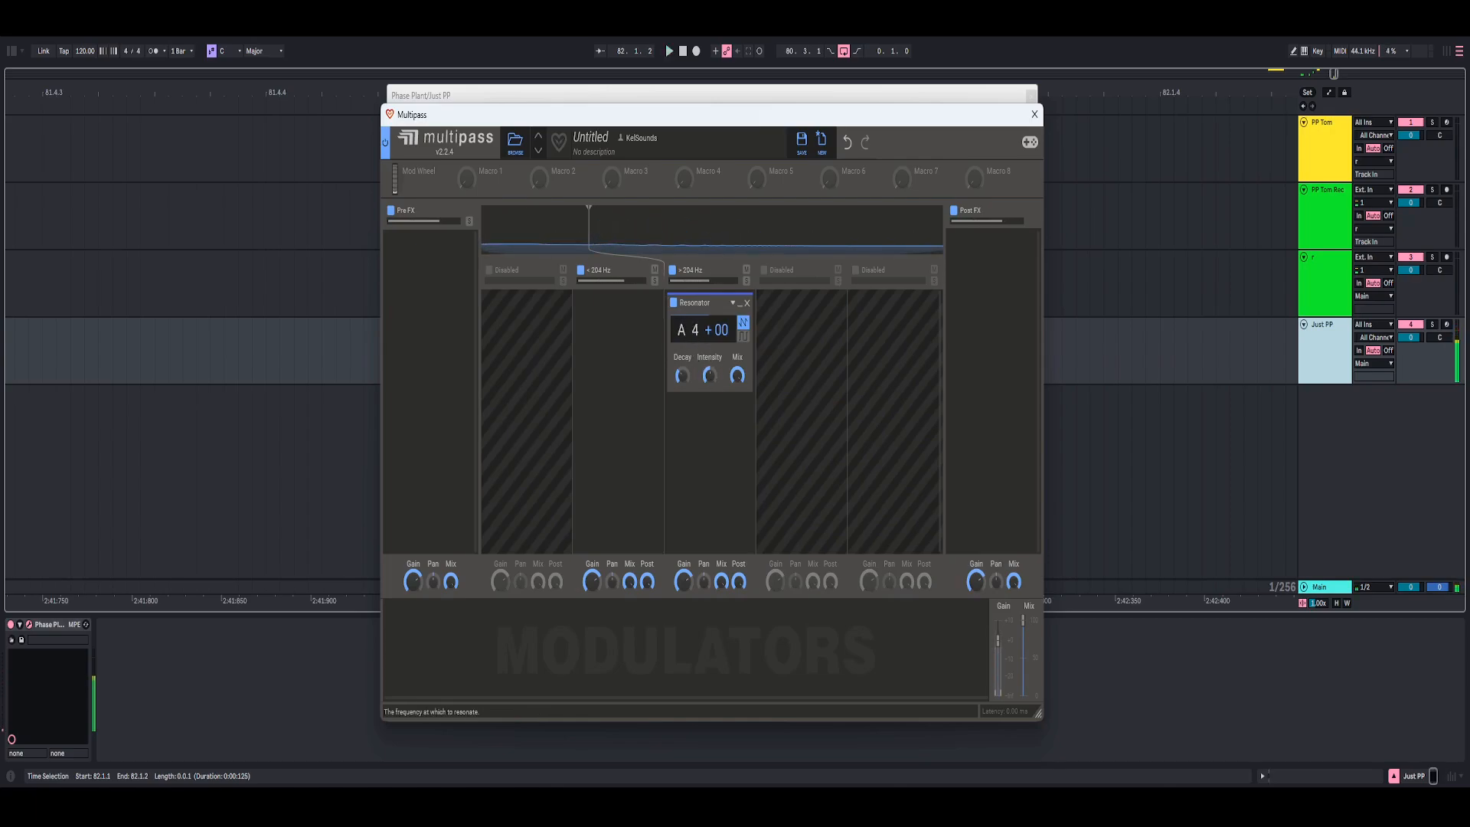
mouse_move(694, 330)
mouse_down()
mouse_move(694, 366)
mouse_move(691, 302)
mouse_up()
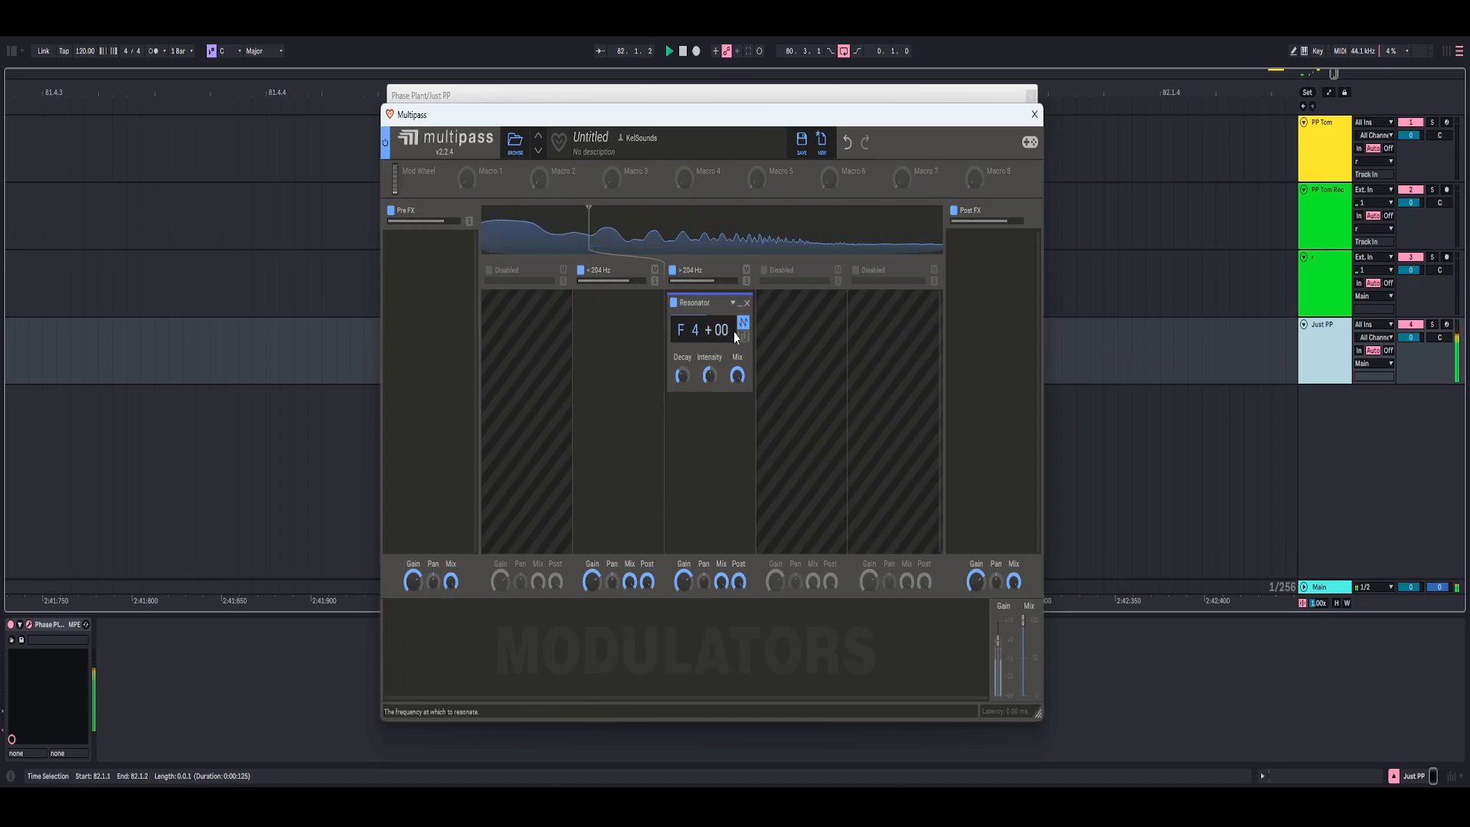
click(743, 338)
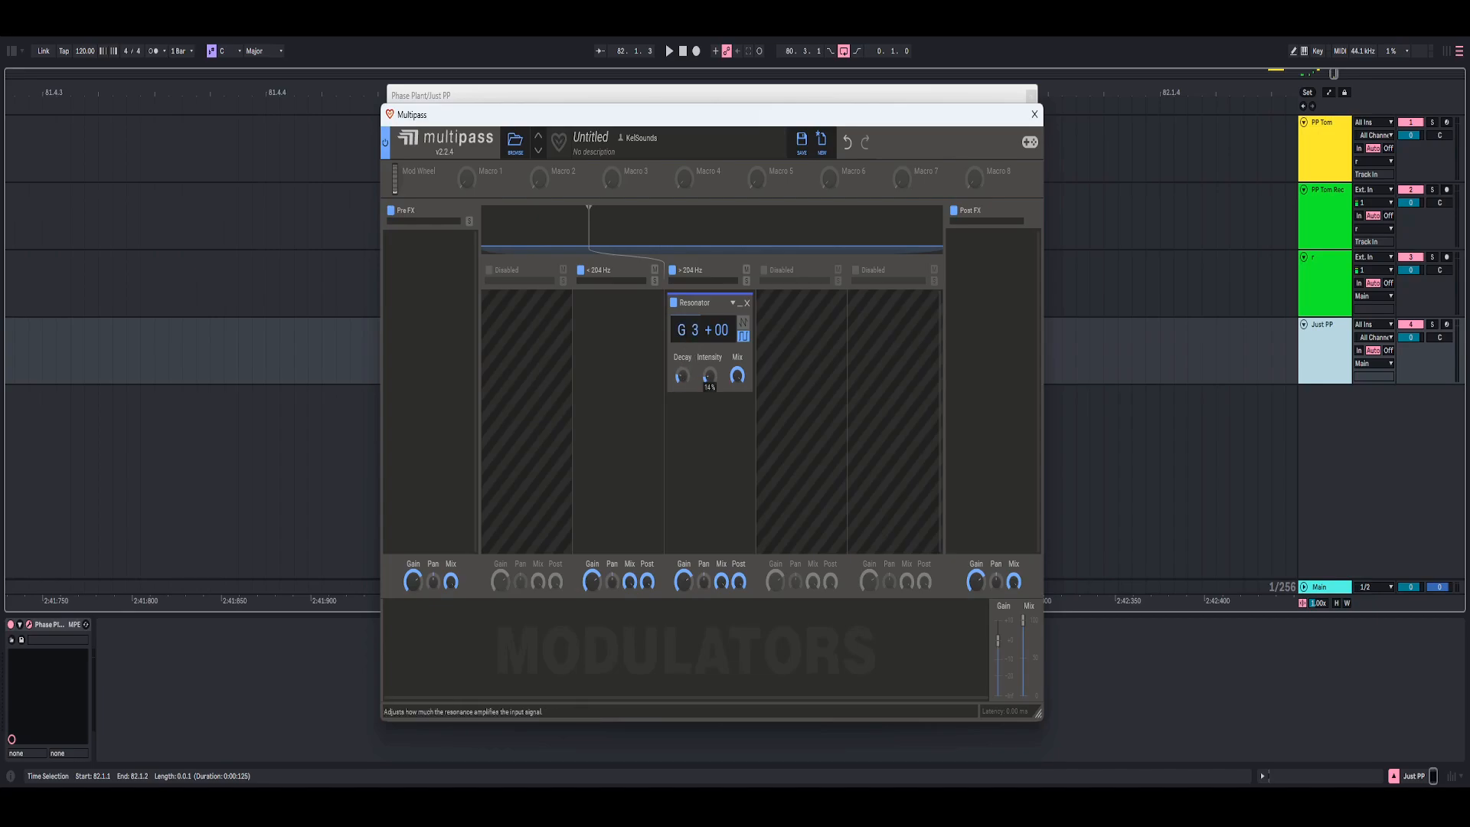
Add a Dynamics effect below the Resonator and set its downward compression threshold and ratio by ear
click(713, 417)
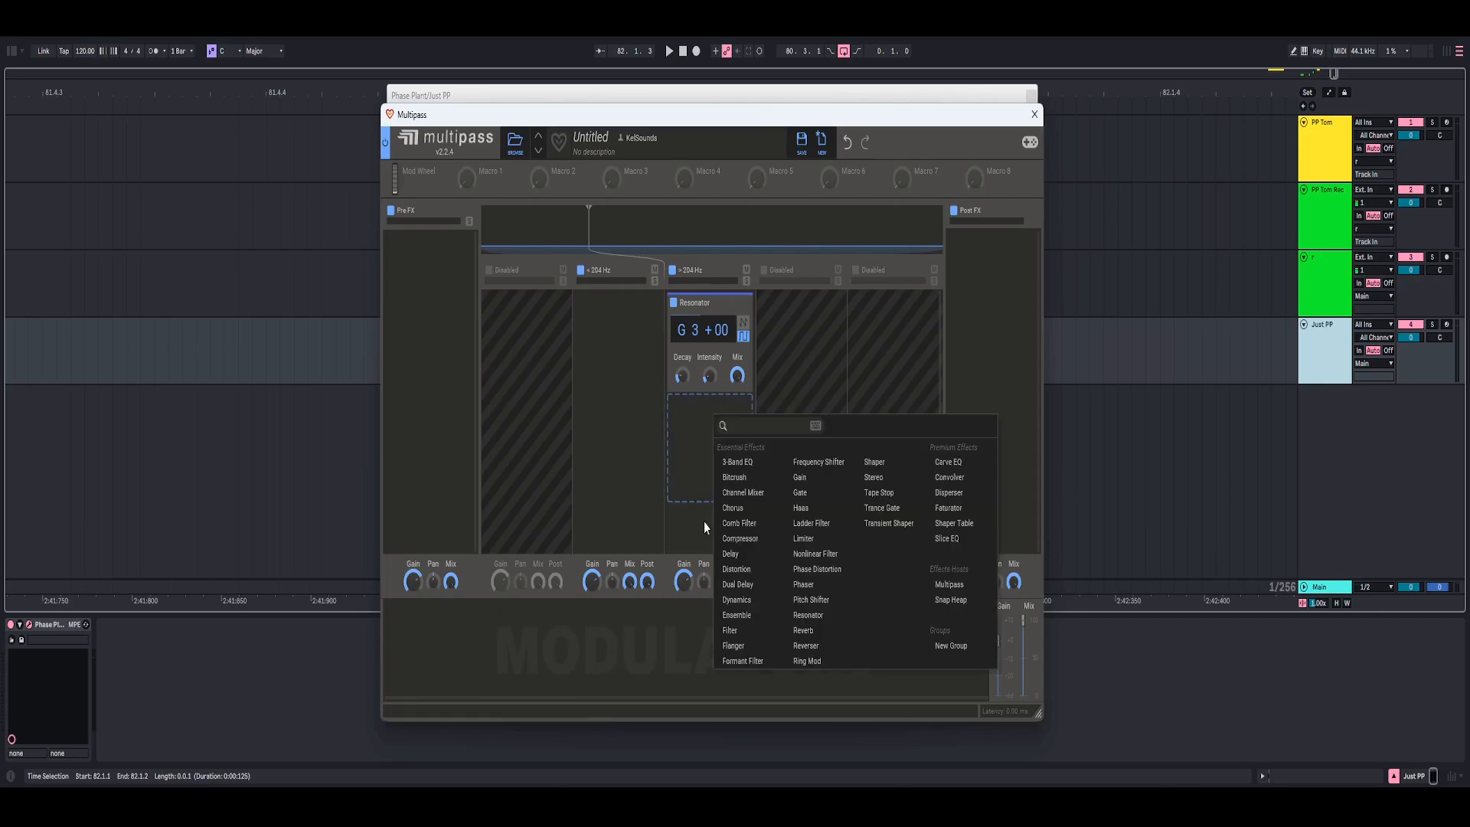
click(738, 602)
scroll(712, 398, down, 1)
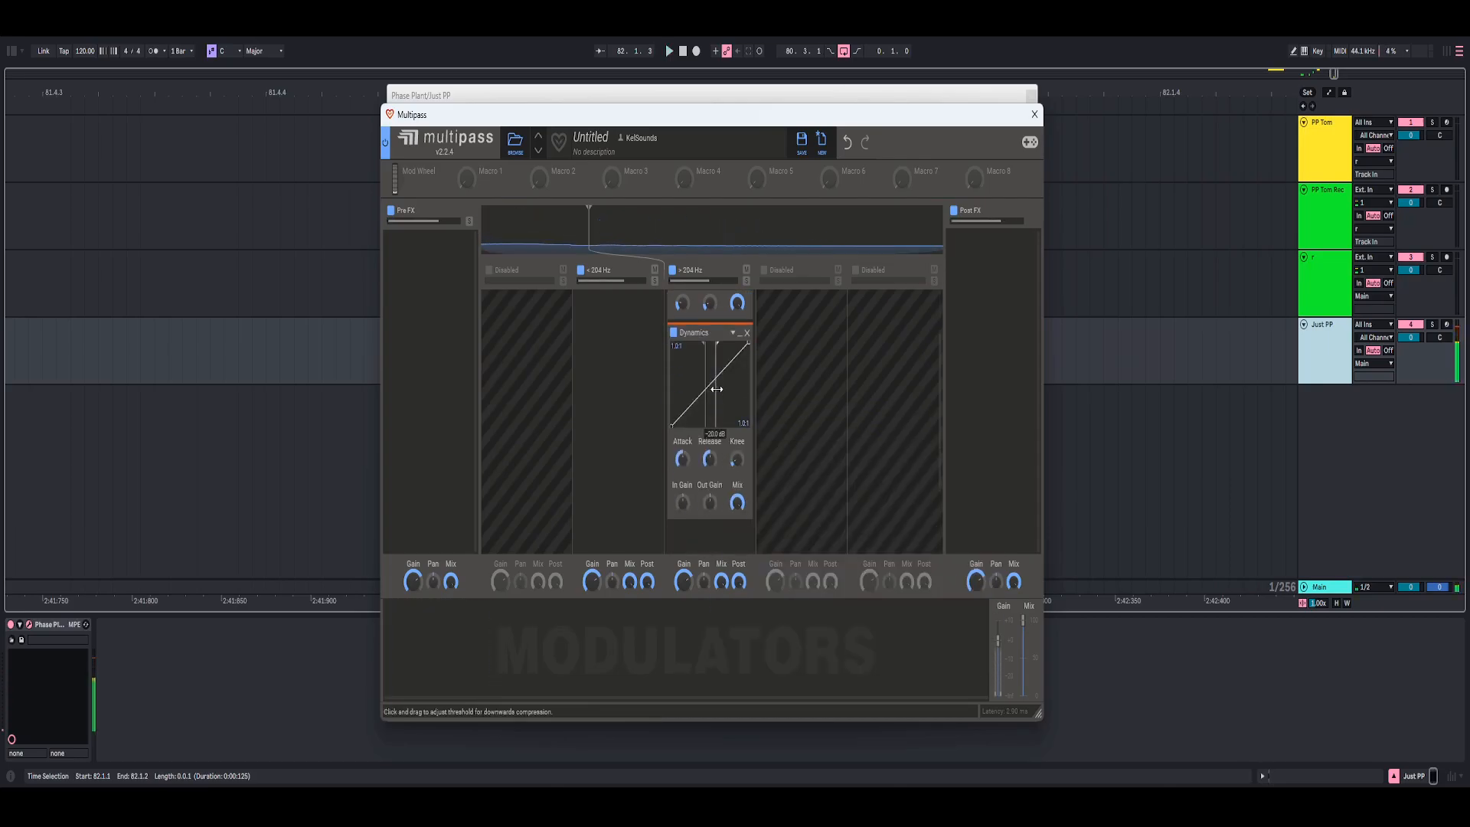
drag(717, 389, 723, 391)
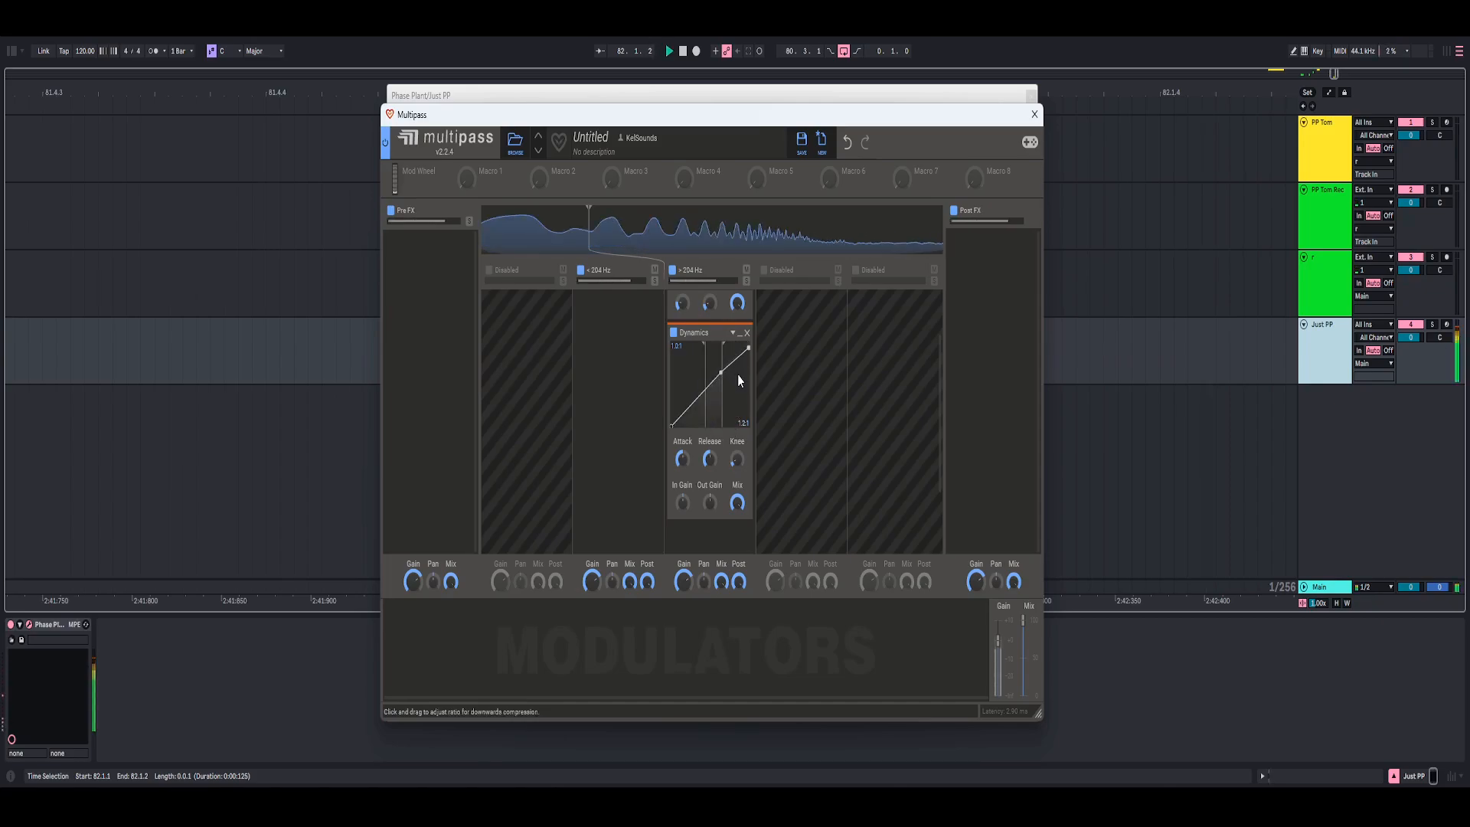
drag(735, 459, 747, 390)
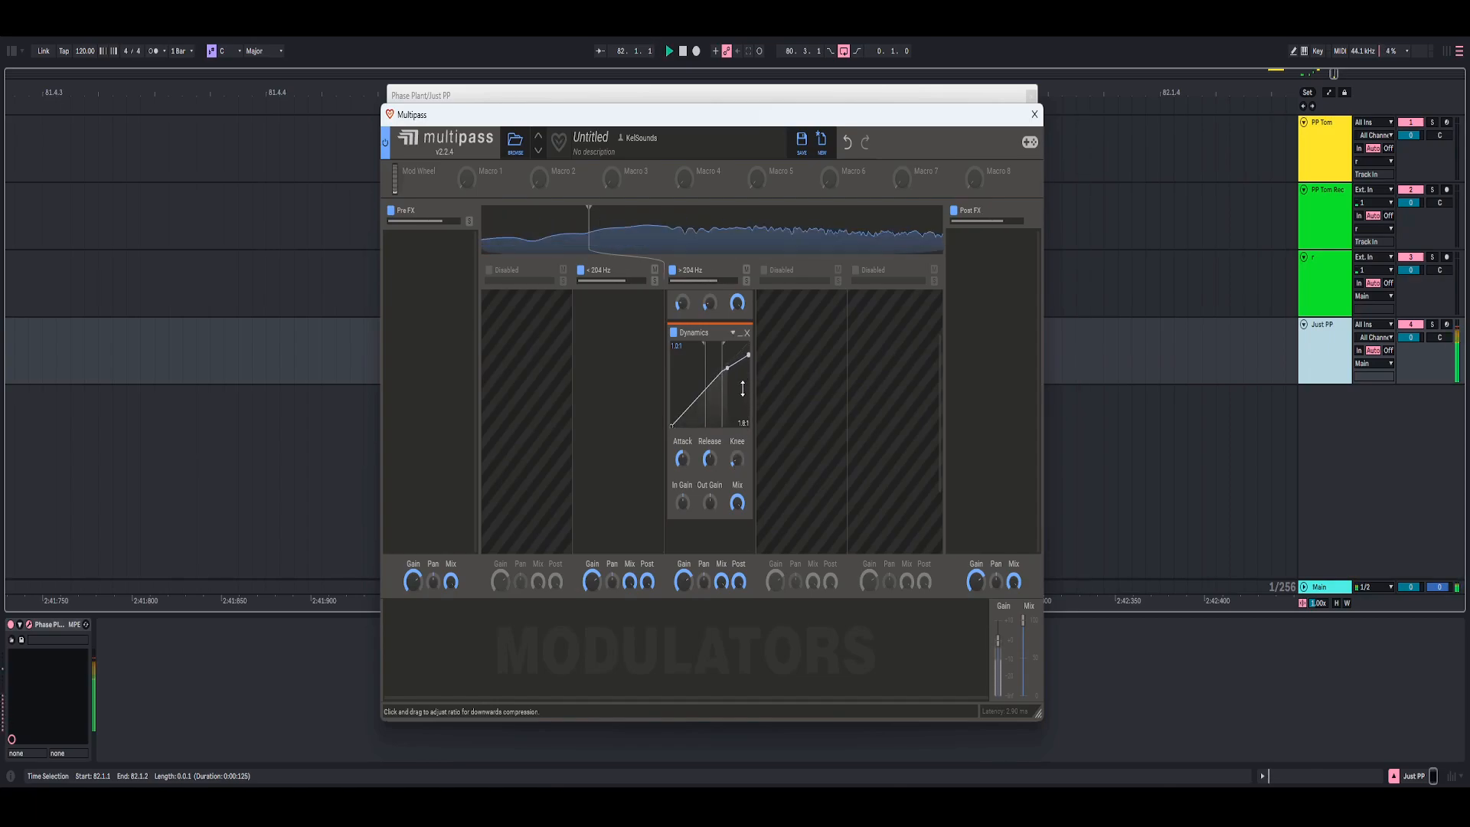
key(space)
Revisit the high threshold of the Dynamics effect and reduce its mix during playback
right_click(722, 406)
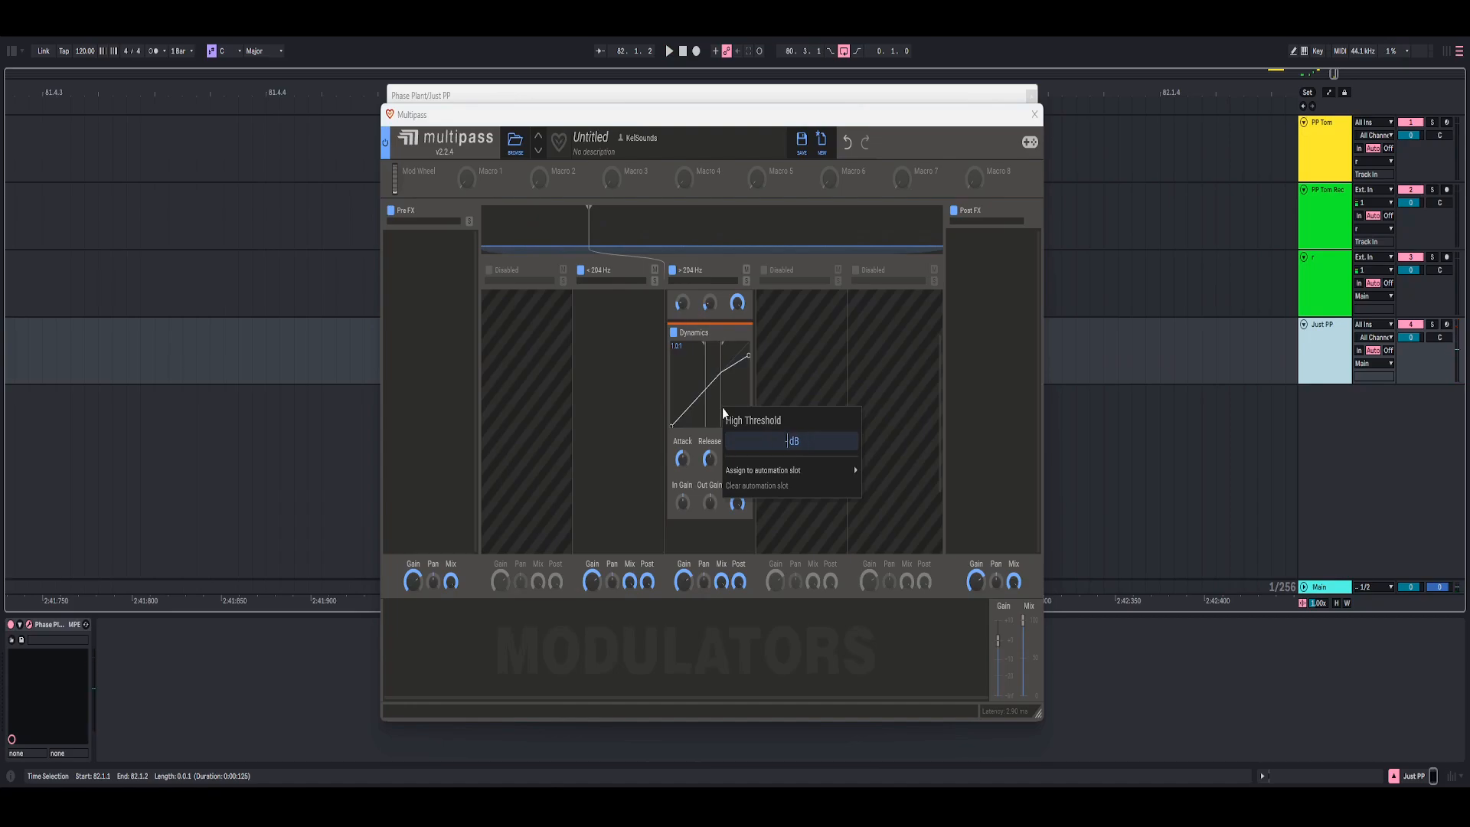
click(699, 476)
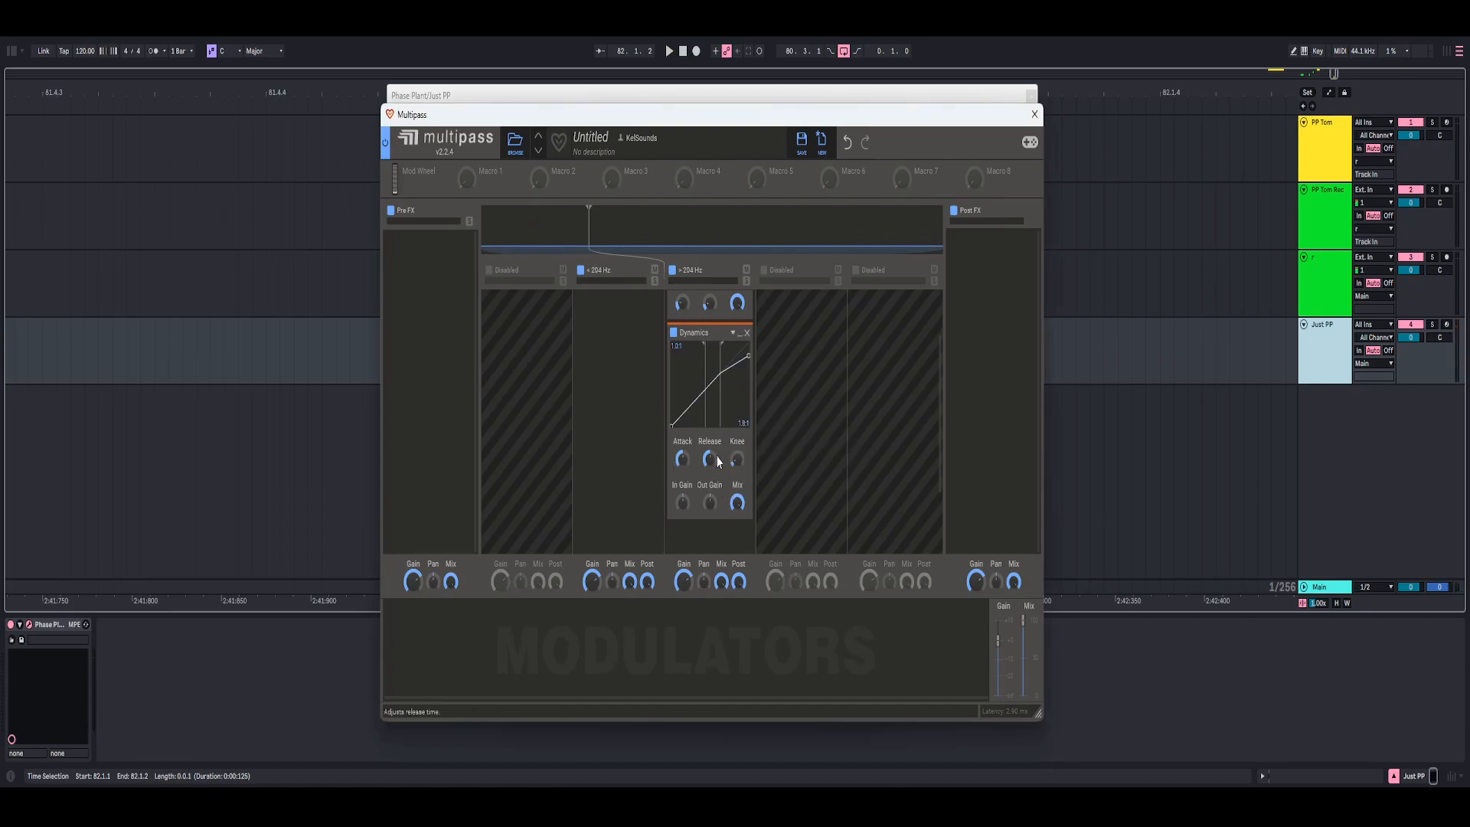
key(space)
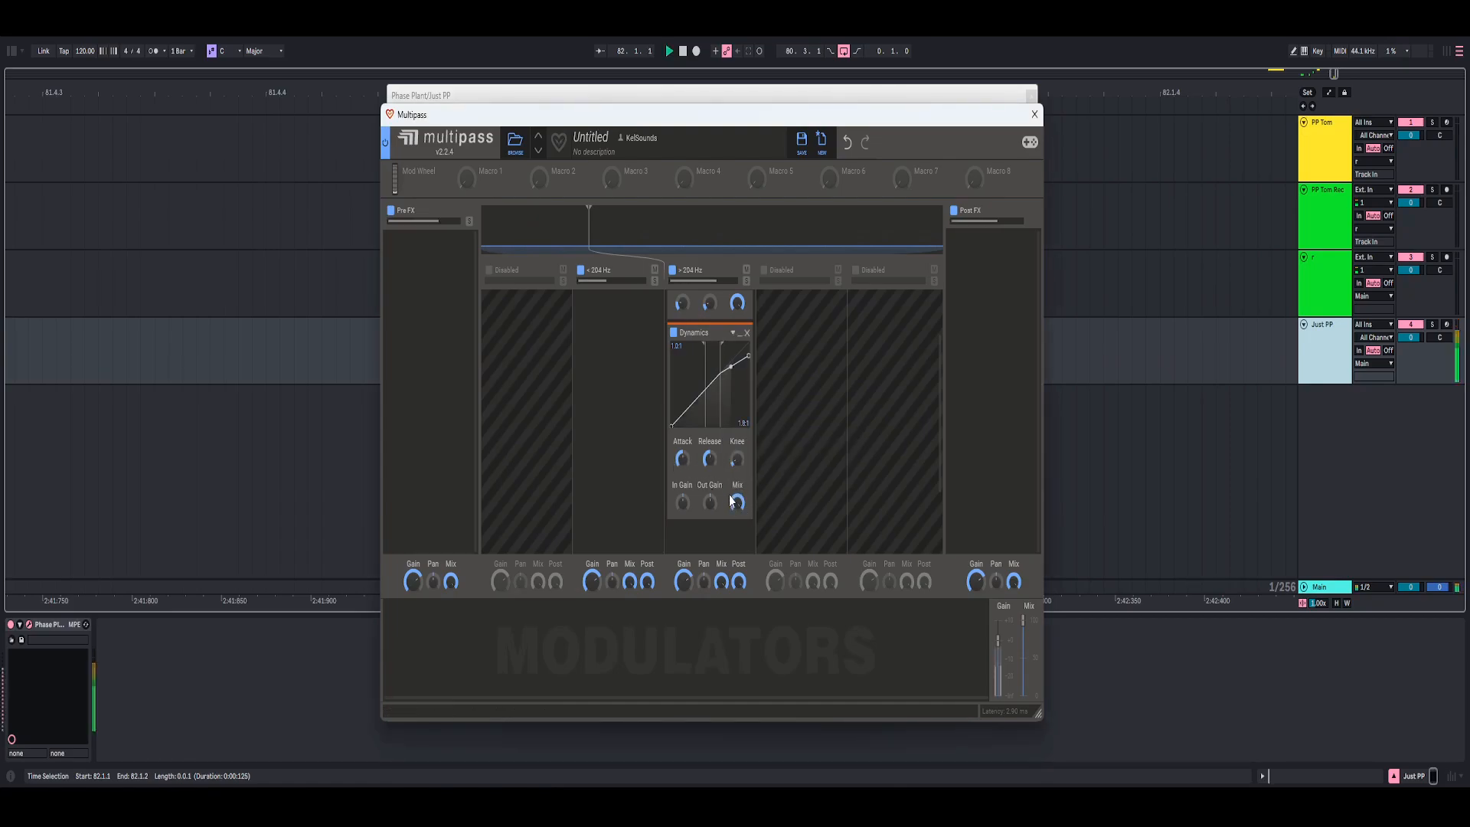
click(738, 504)
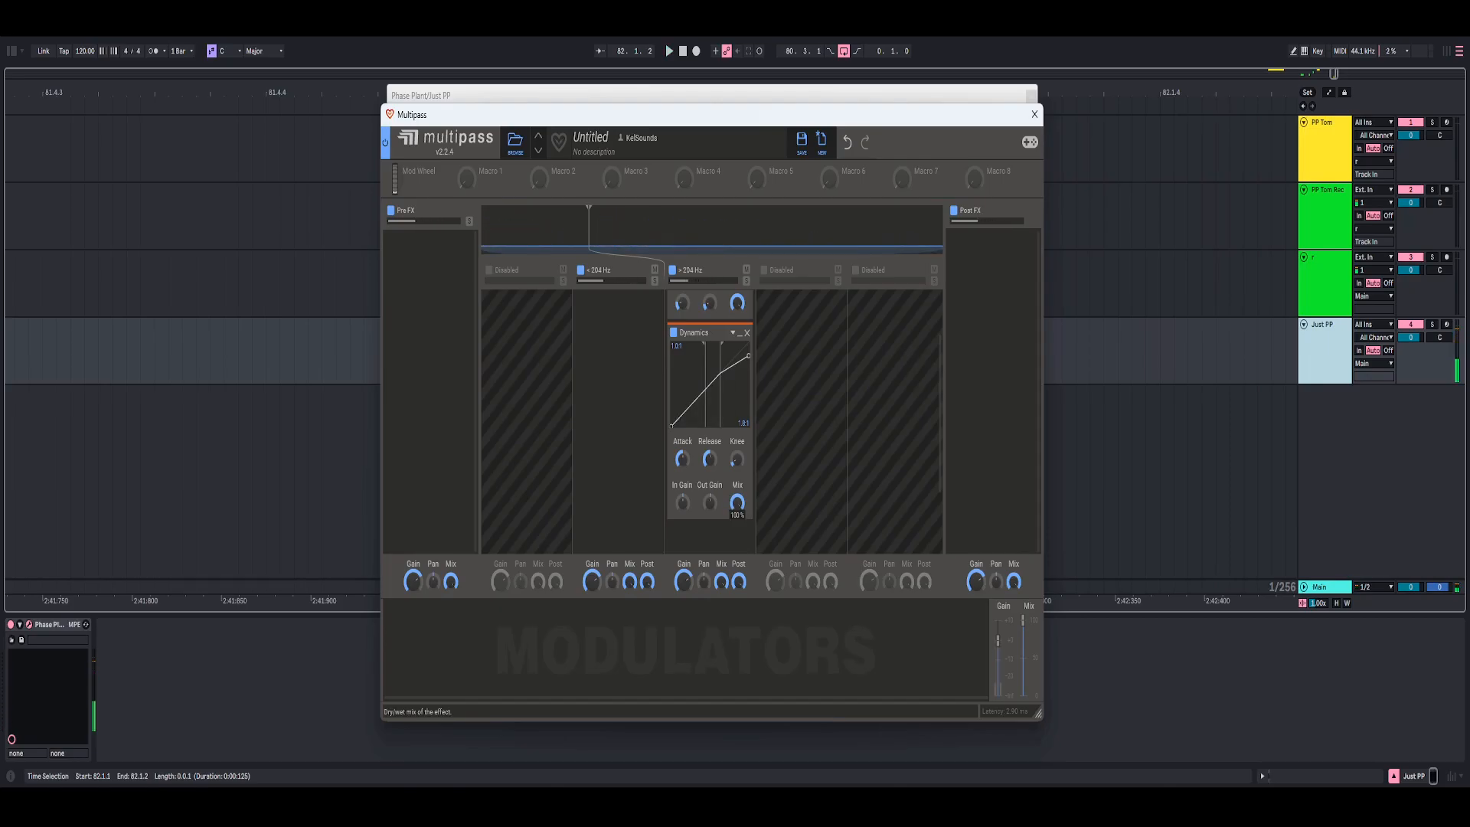
drag(738, 503, 738, 566)
Add a Distortion below the Dynamics effect in the Multipass's upper band and set its type to Saturate
scroll(736, 503, down, 2)
click(735, 499)
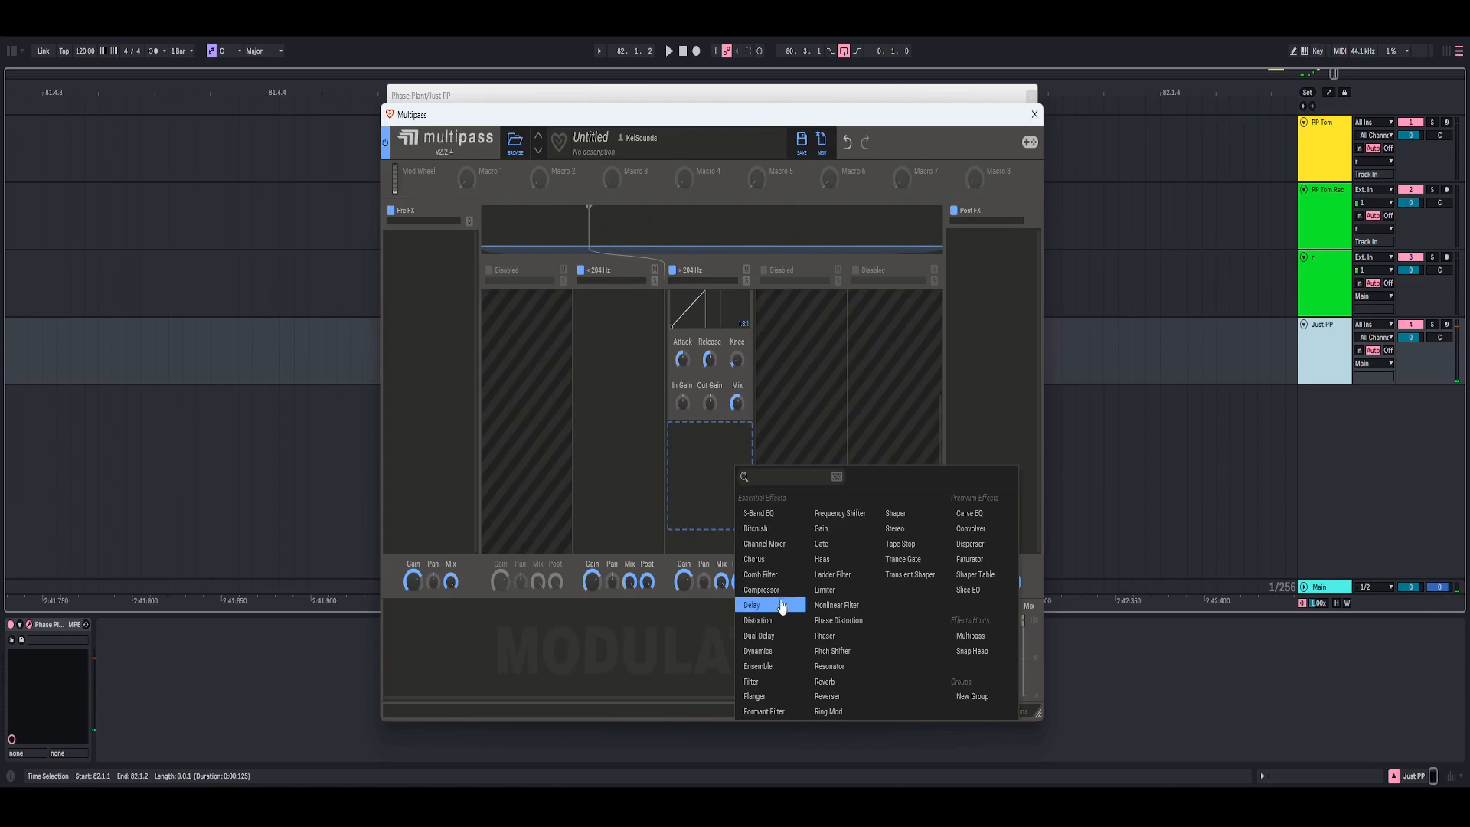
click(757, 621)
scroll(710, 398, down, 2)
click(701, 383)
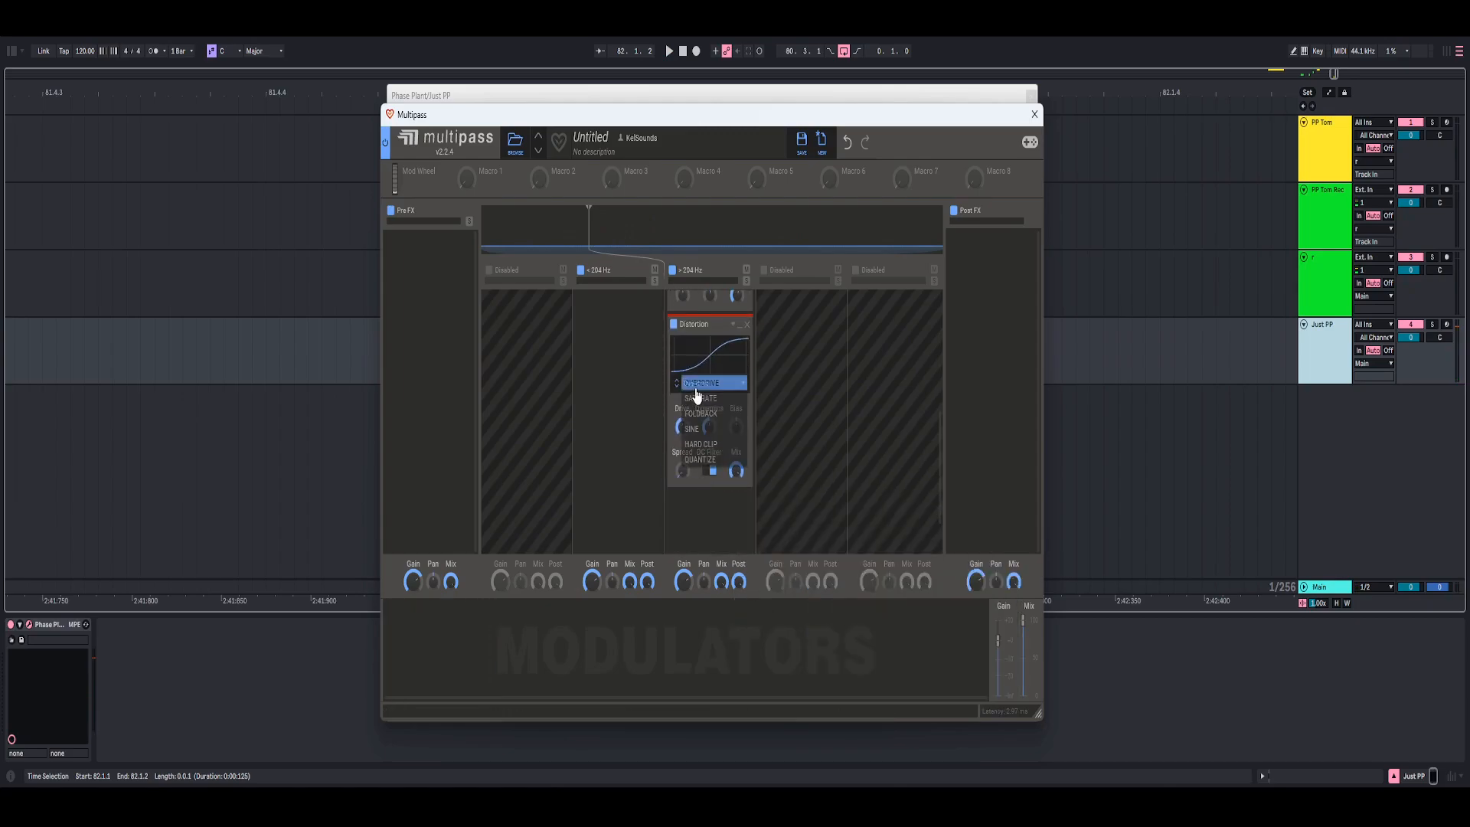
click(724, 400)
Reduce the Distortion's mix to about 14% and audition the sound
scroll(731, 429, down, 2)
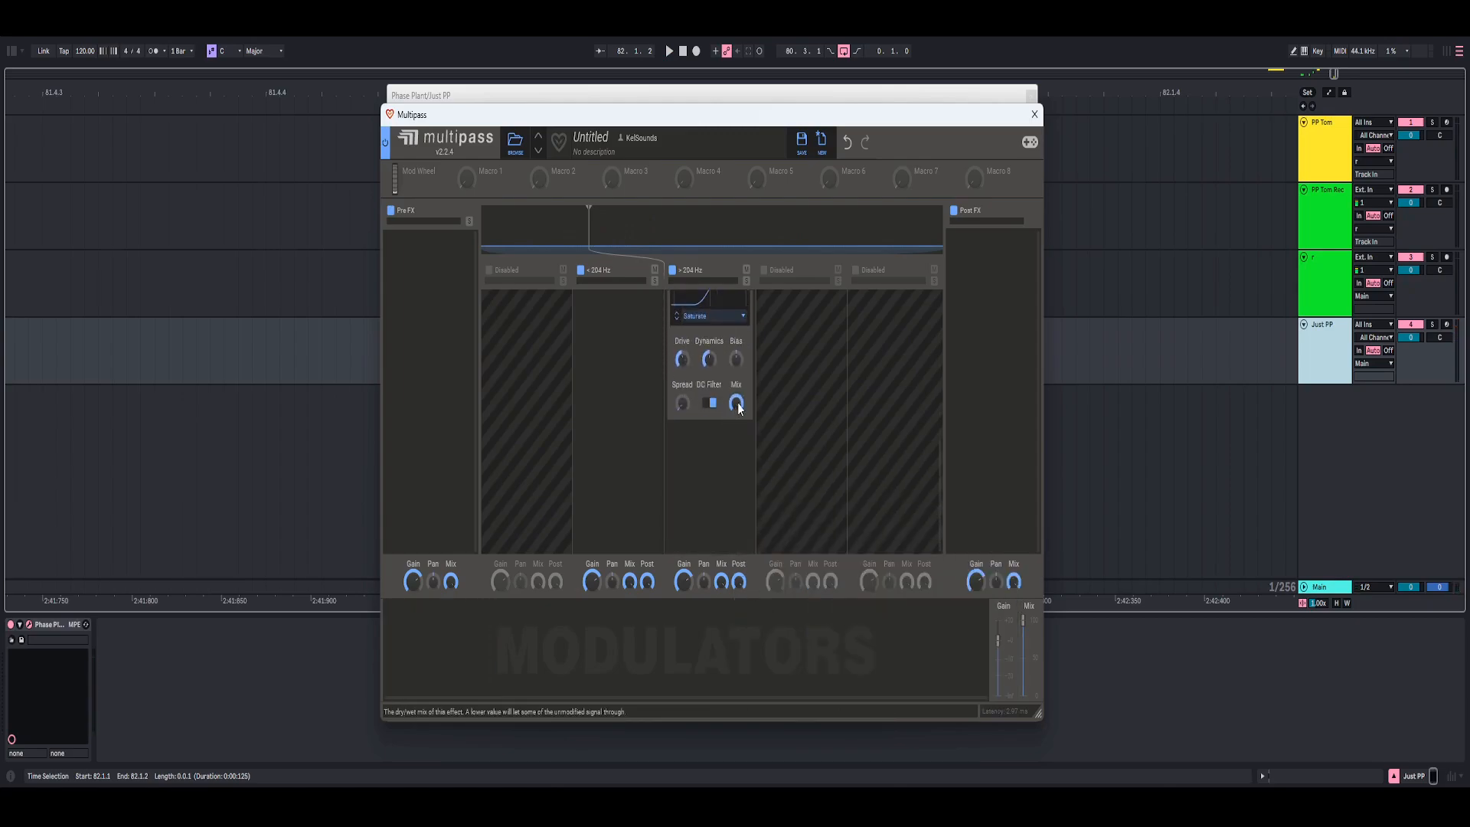
drag(736, 403, 736, 460)
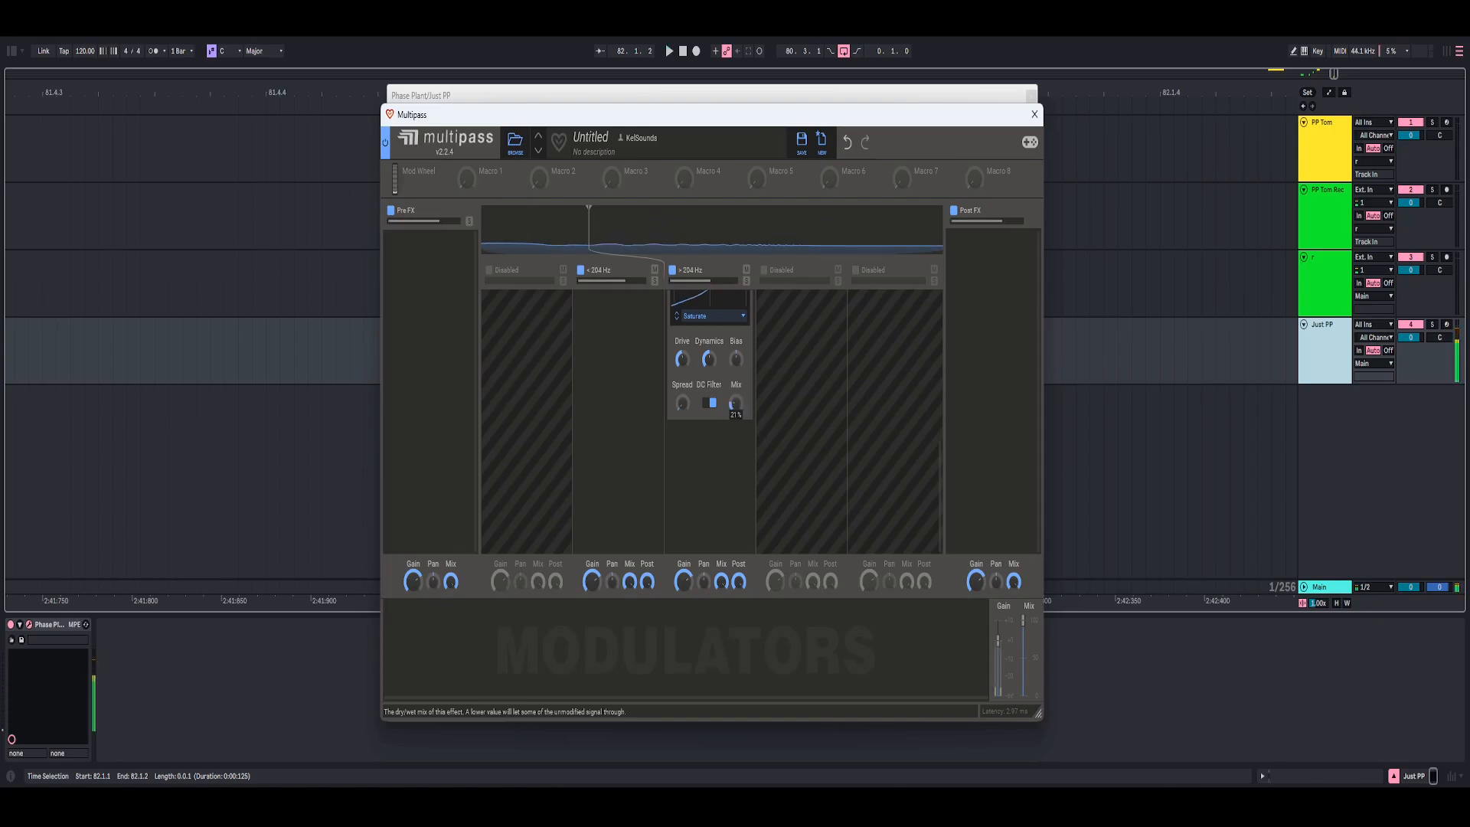
drag(736, 403, 732, 406)
key(space)
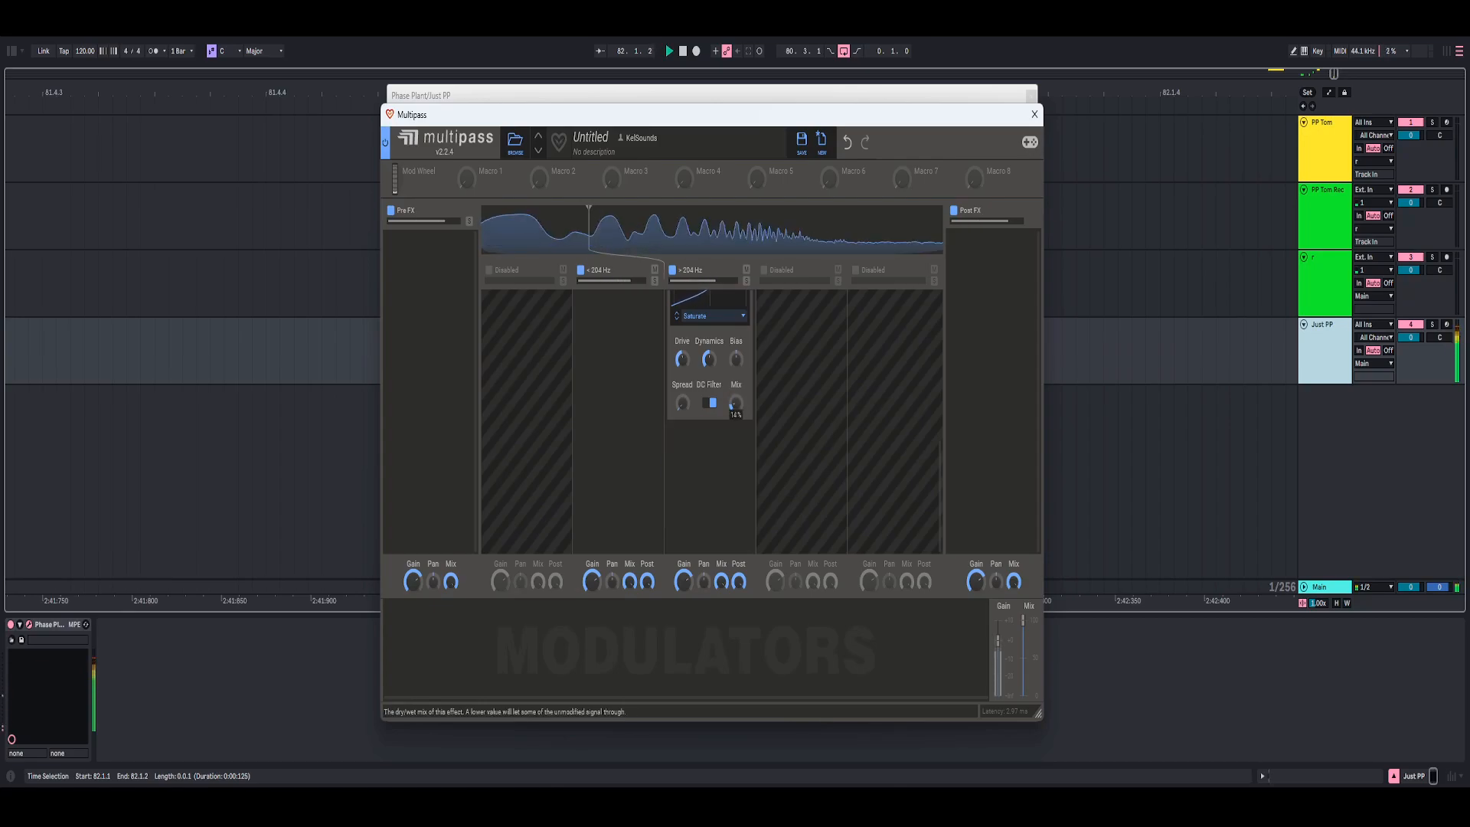
key(space)
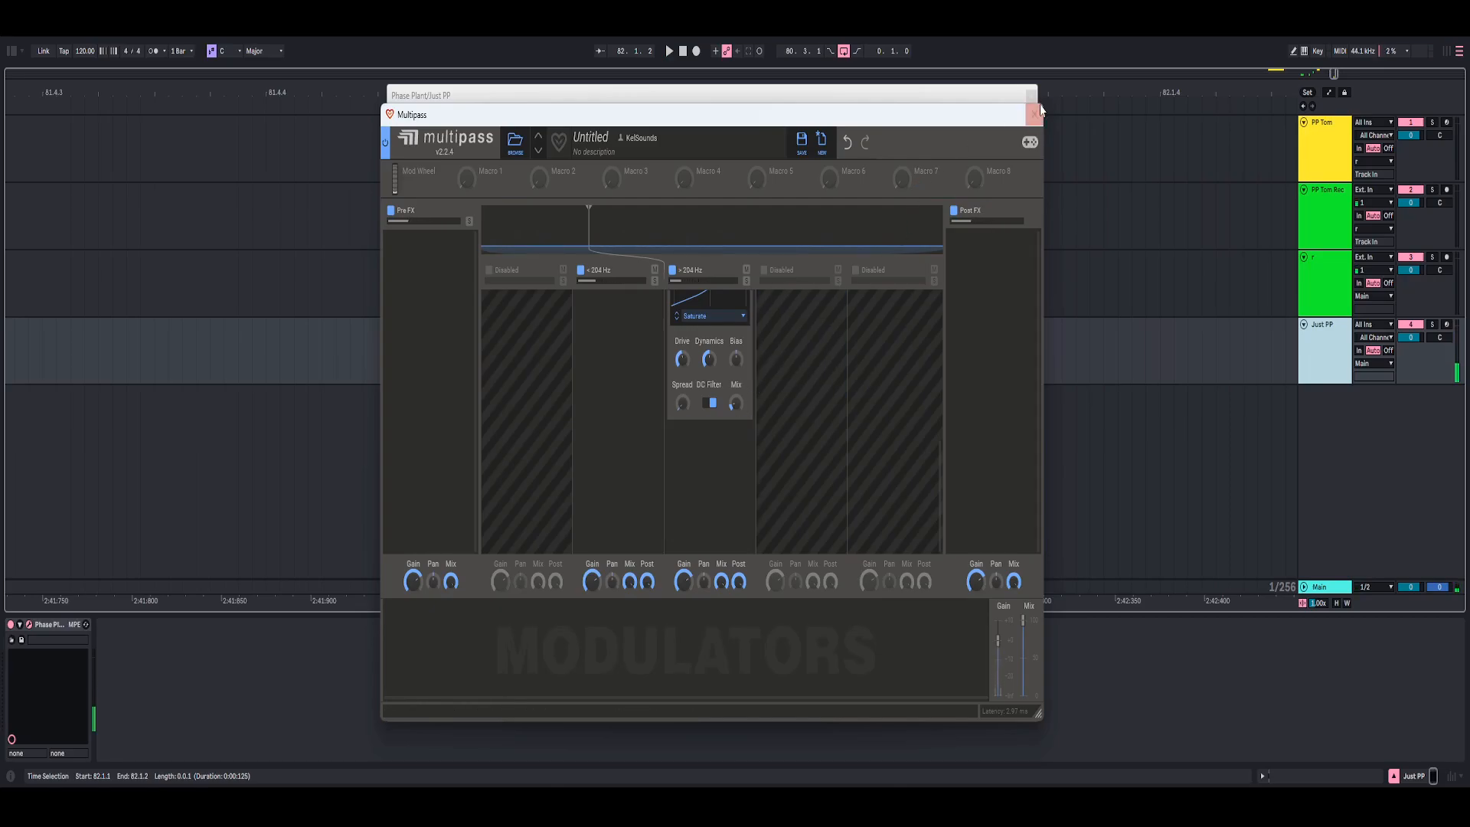
Close the Multipass editor and add a Compressor below Multipass in Lane 1
click(1034, 120)
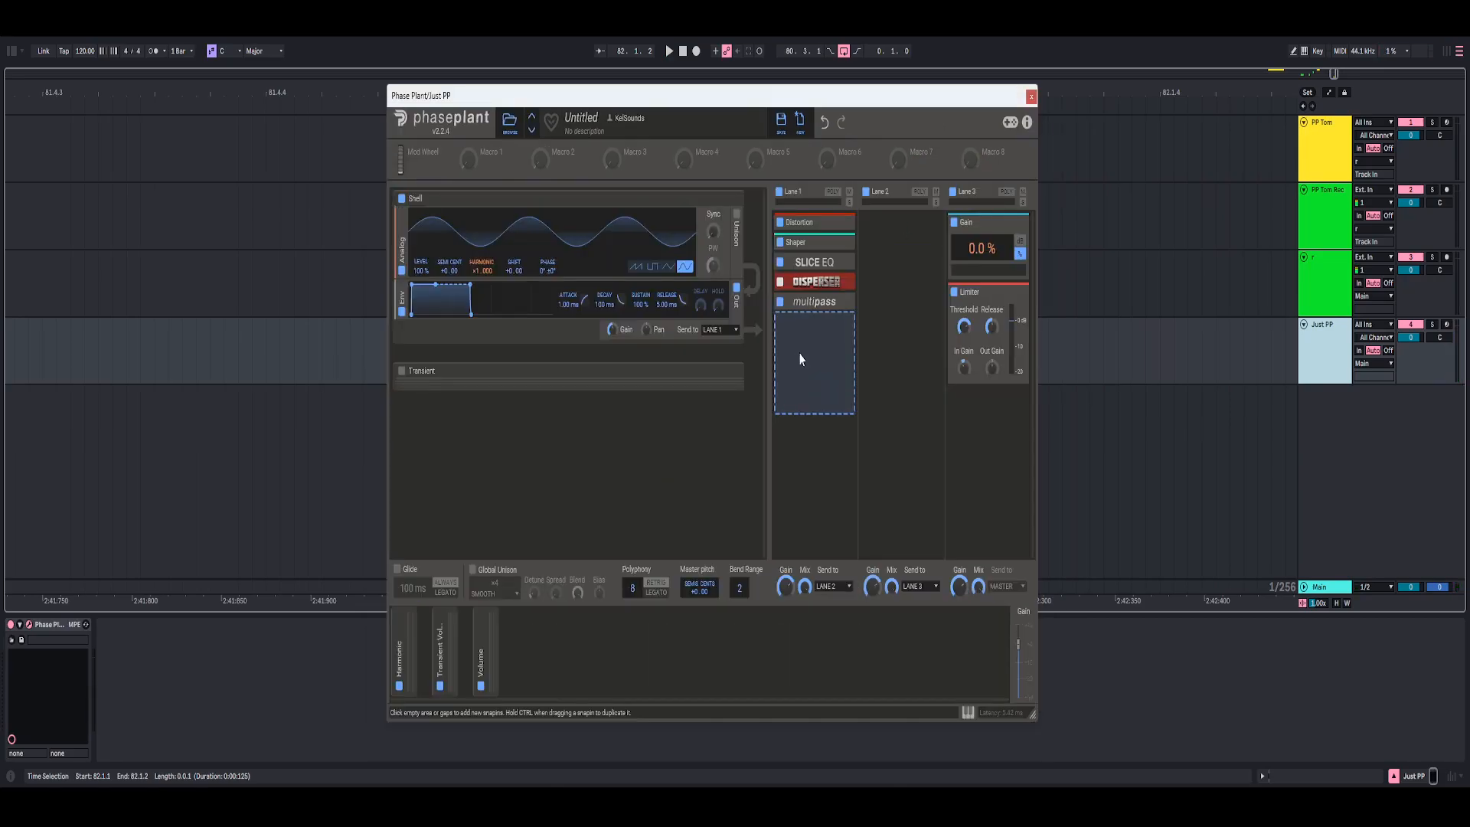
click(801, 355)
click(797, 469)
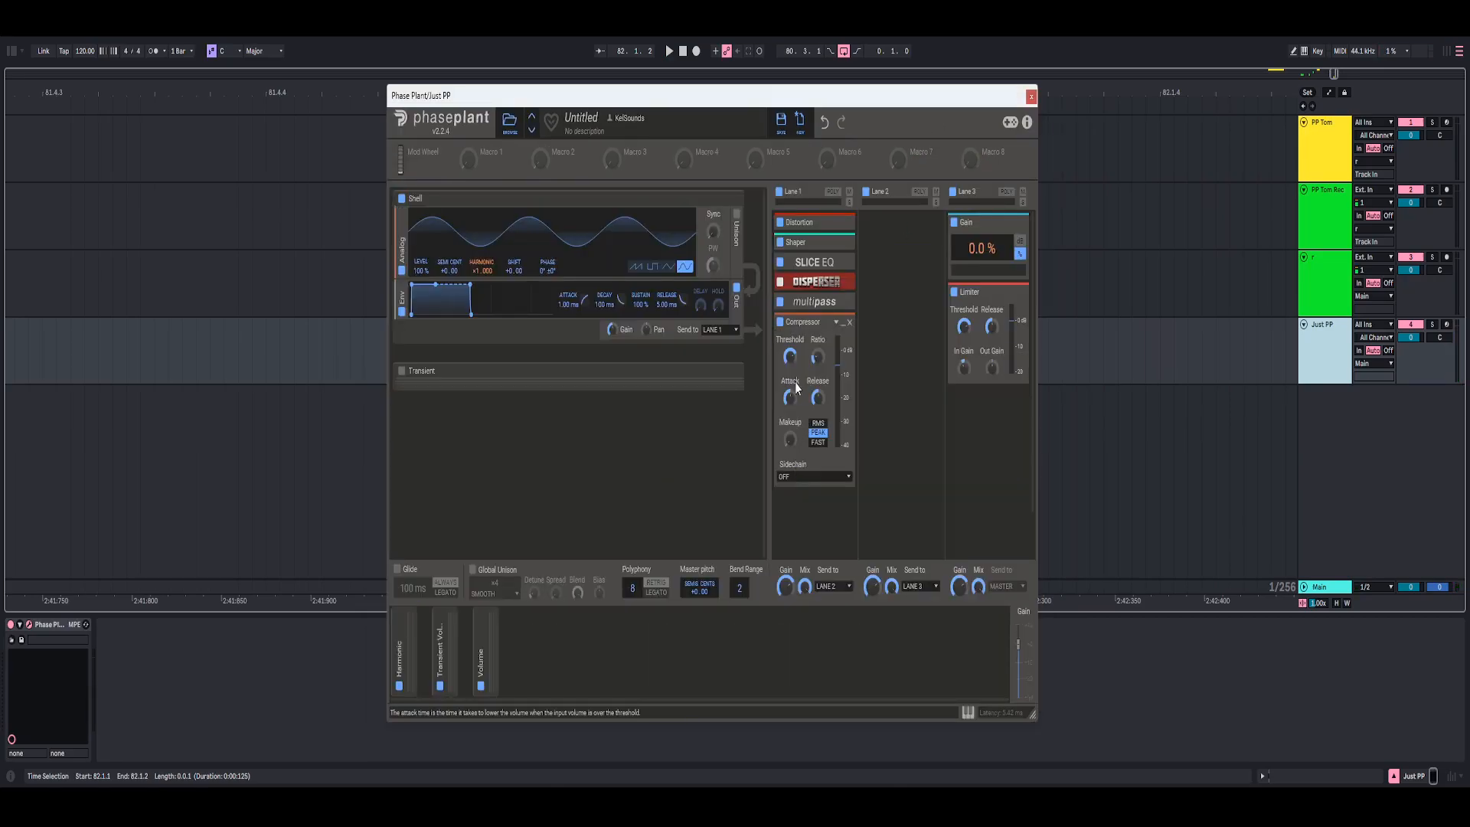
right_click(816, 363)
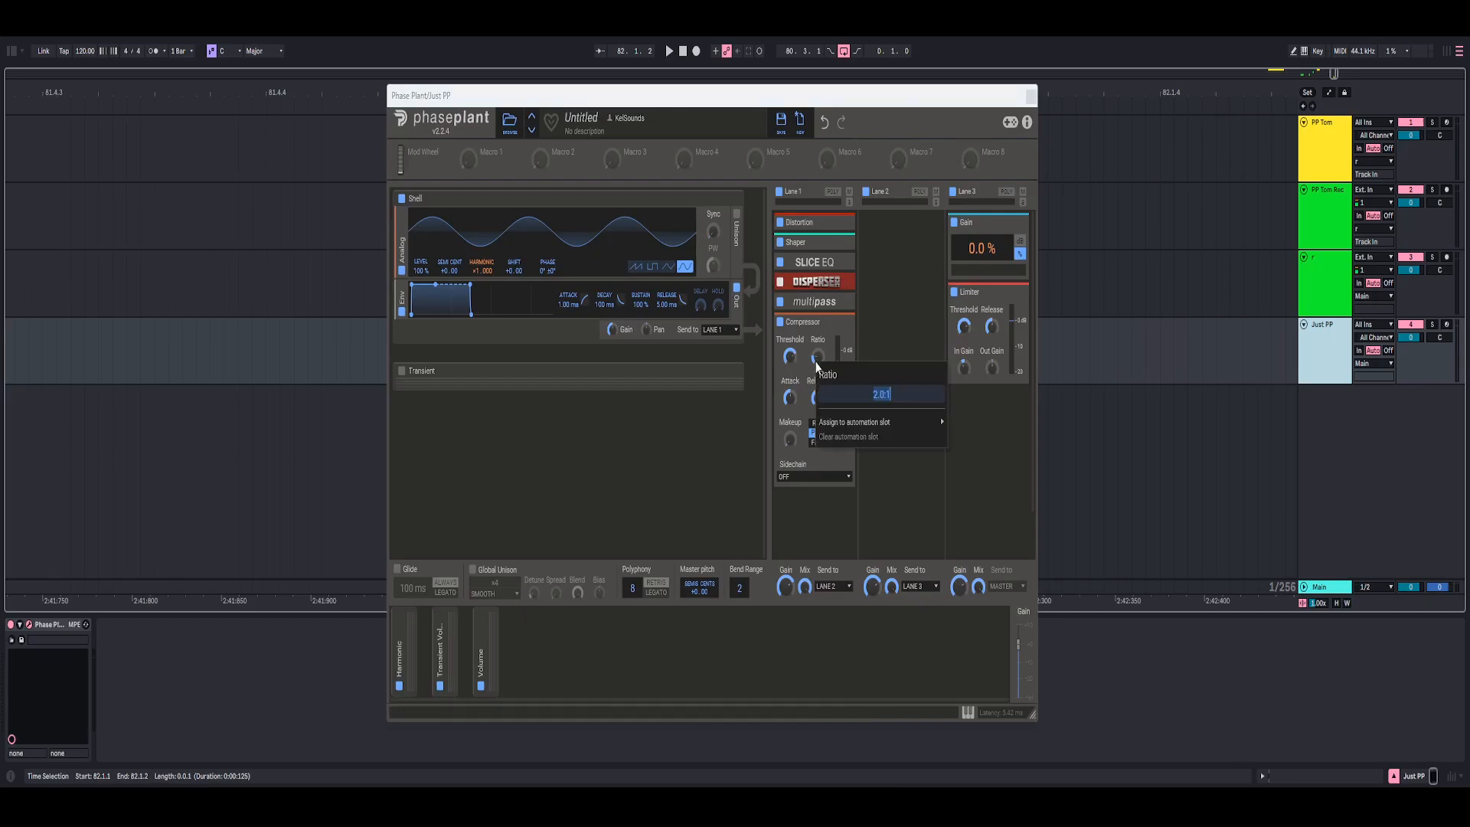
click(821, 347)
right_click(816, 363)
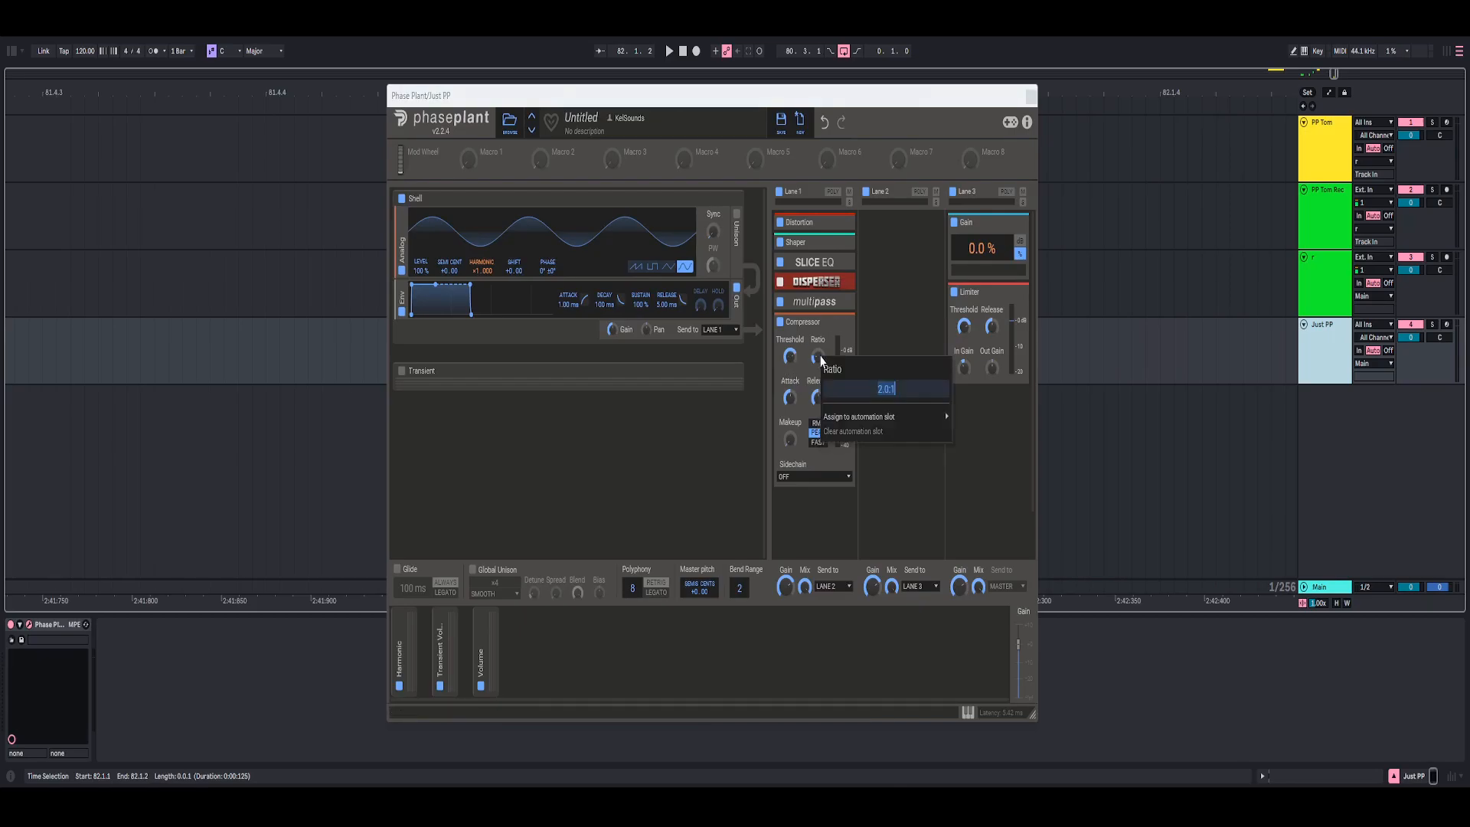
click(812, 361)
Adjust the Compressor's threshold, release and makeup gain by ear, audition the result, and collapse the effect
mouse_move(789, 356)
mouse_down()
mouse_move(789, 337)
mouse_move(790, 375)
mouse_move(789, 350)
mouse_up()
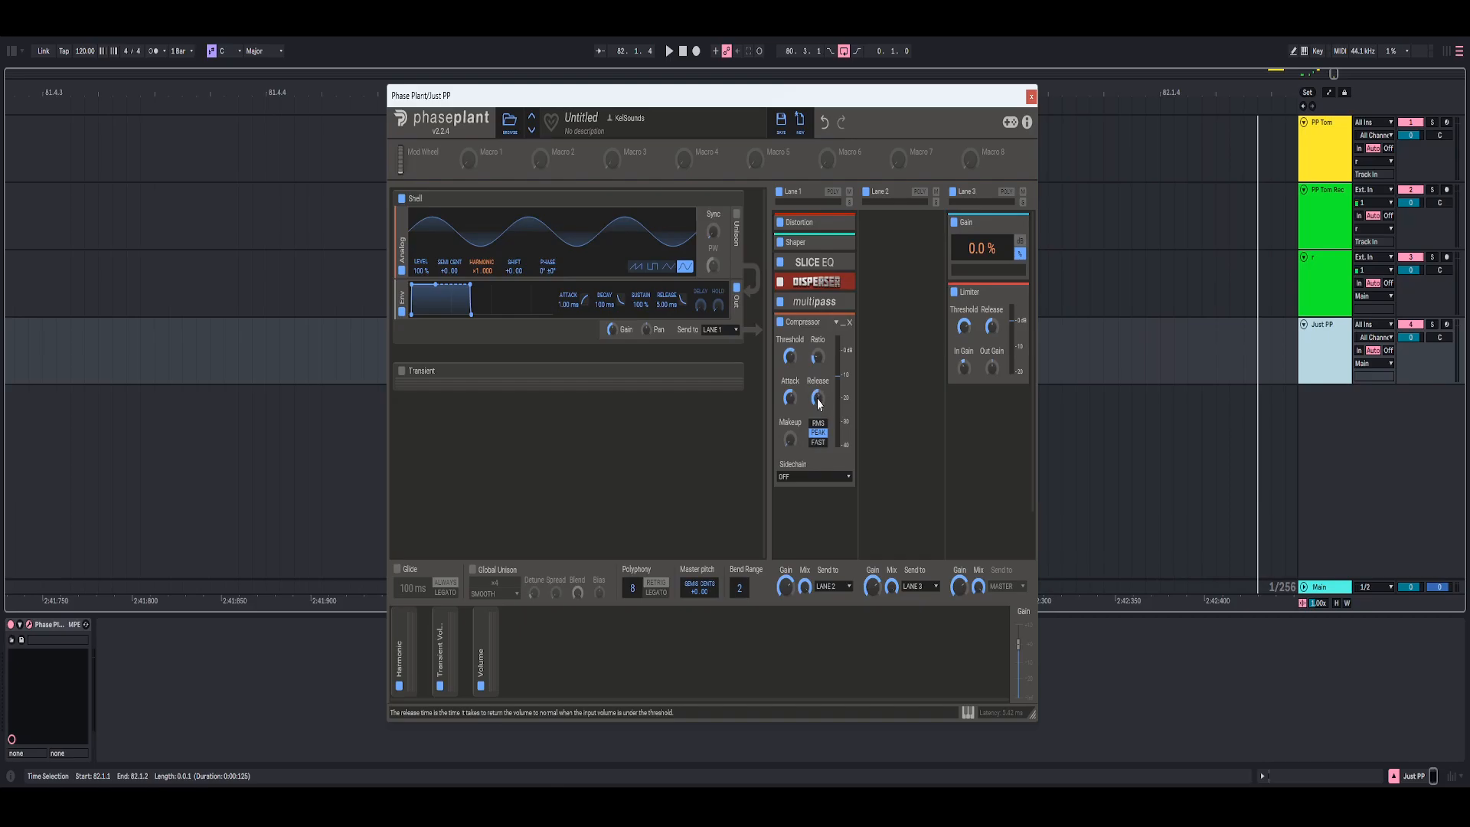
drag(817, 398, 818, 392)
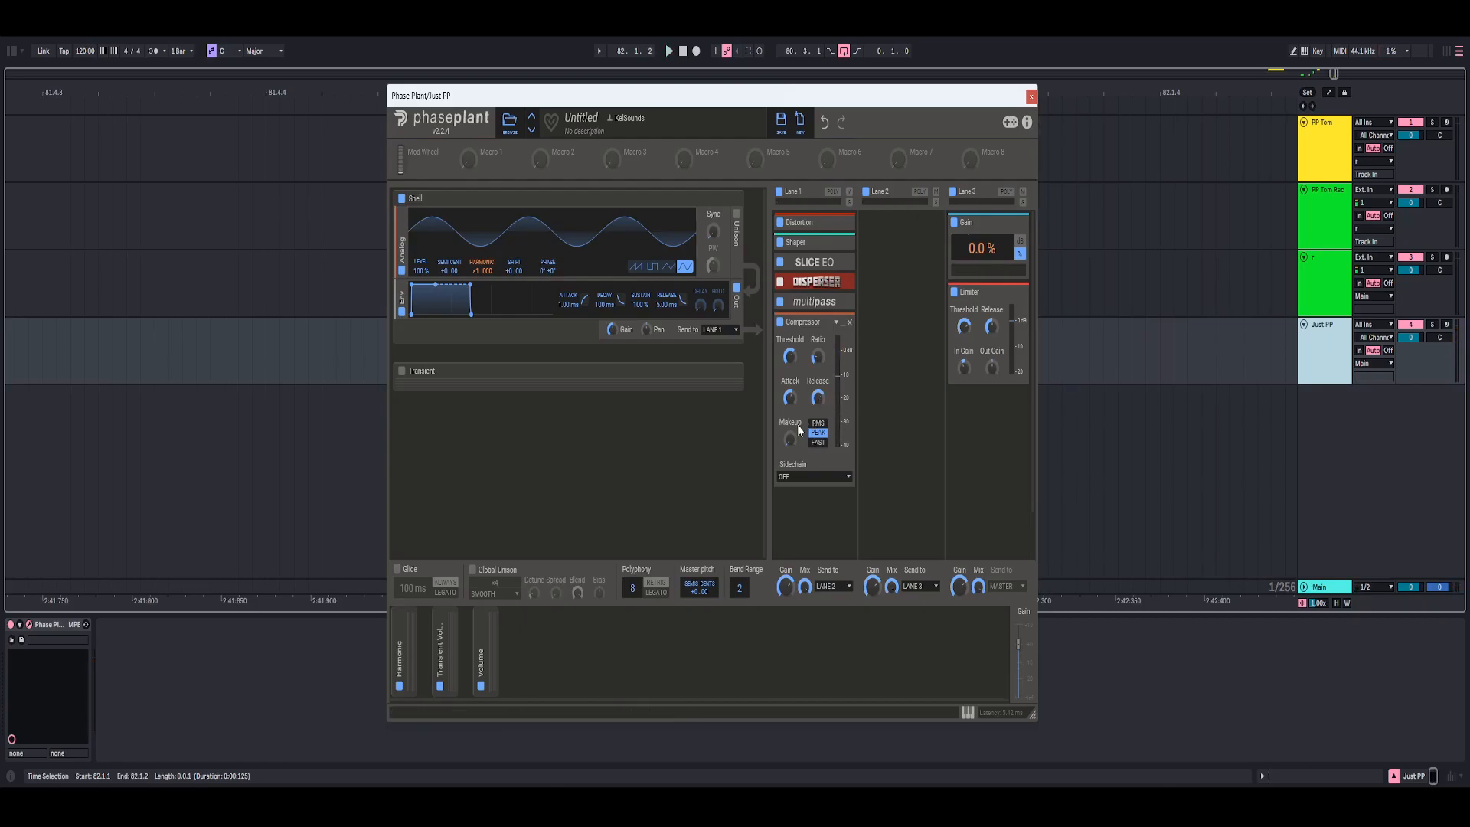
drag(789, 441, 789, 439)
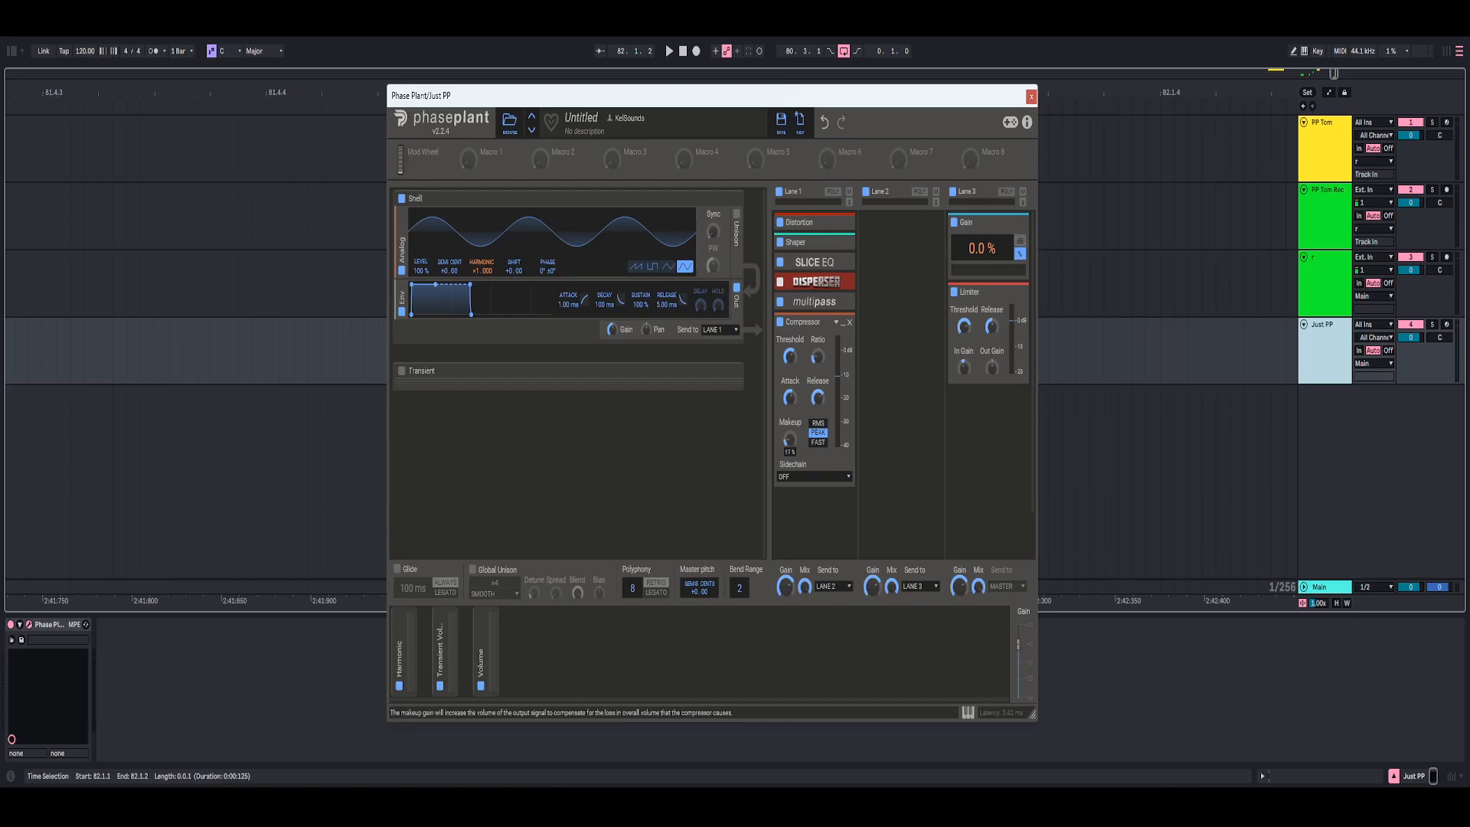
key(space)
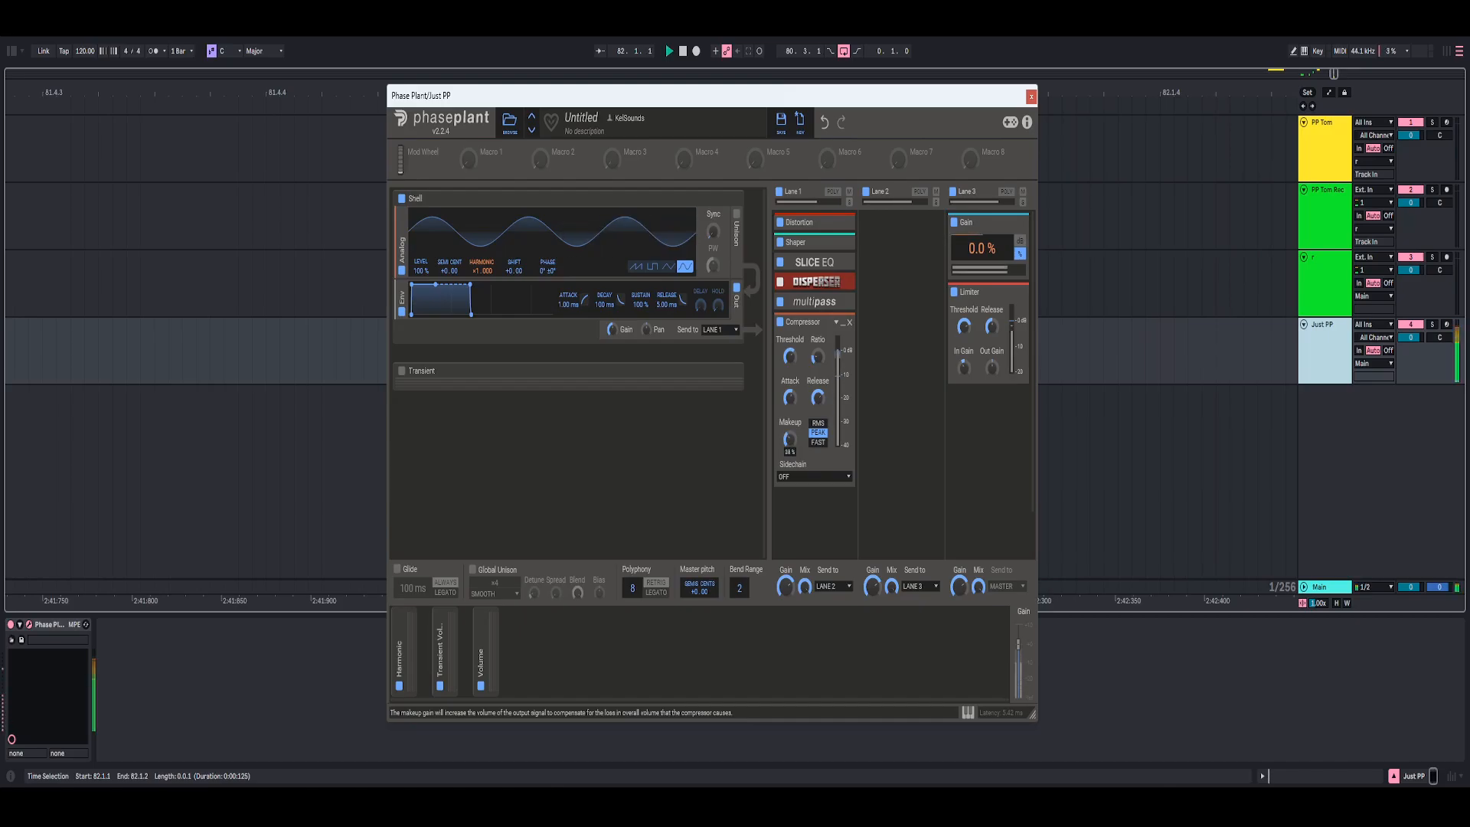
click(843, 324)
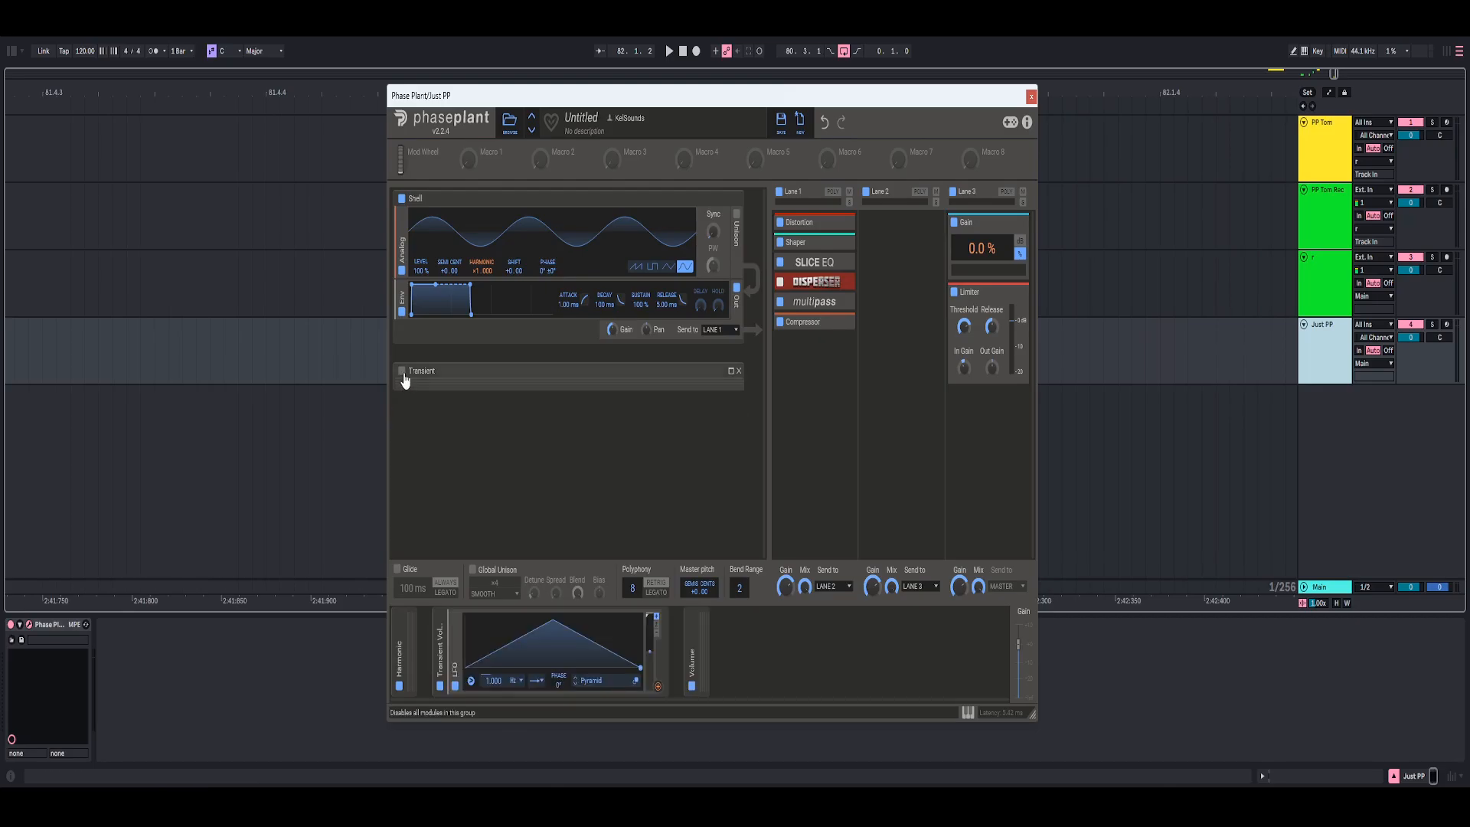
Expand the Transient generator group and set the Transient Volume LFO to always trigger from note on
click(727, 371)
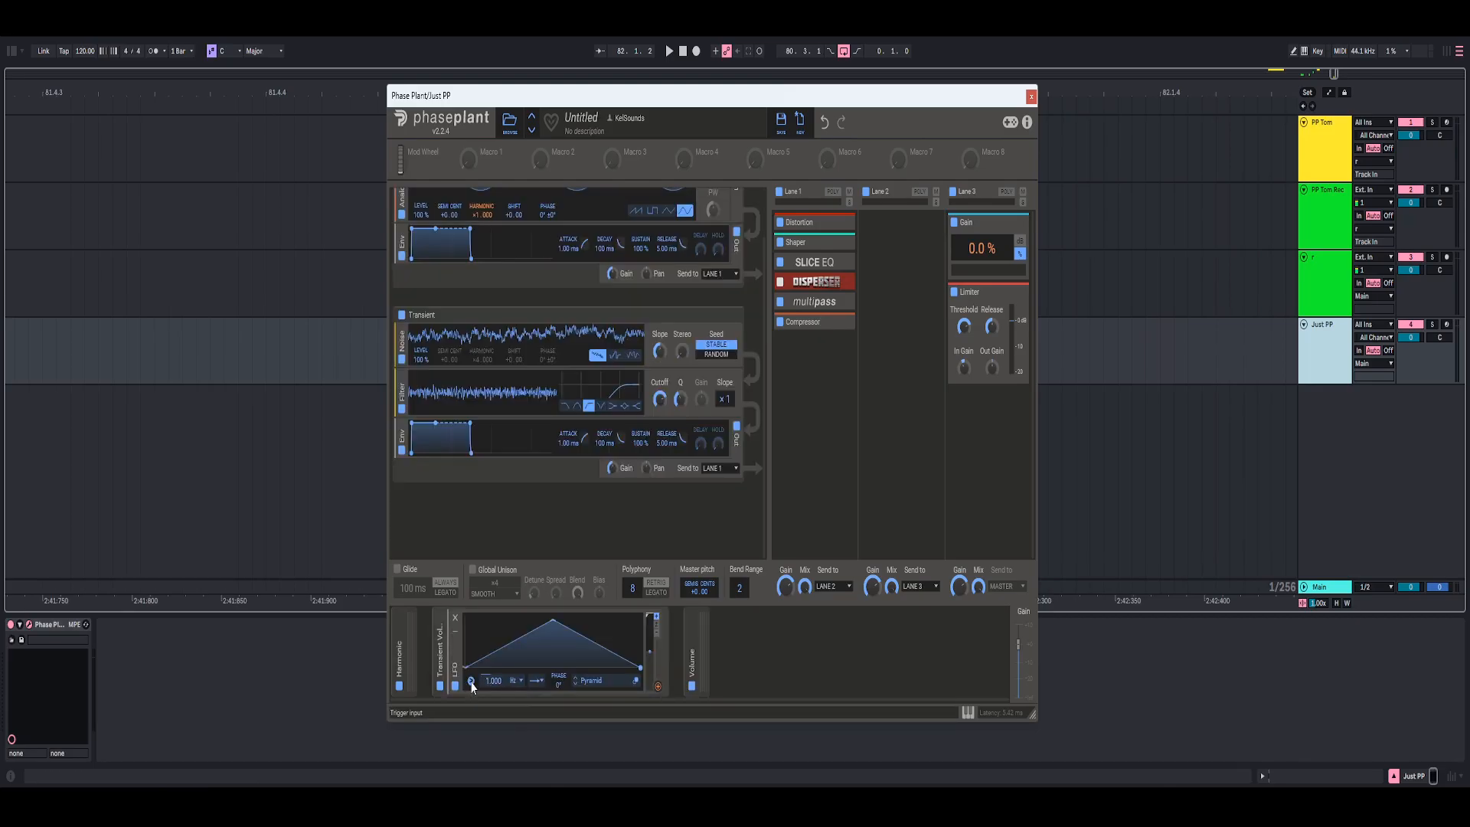
click(471, 681)
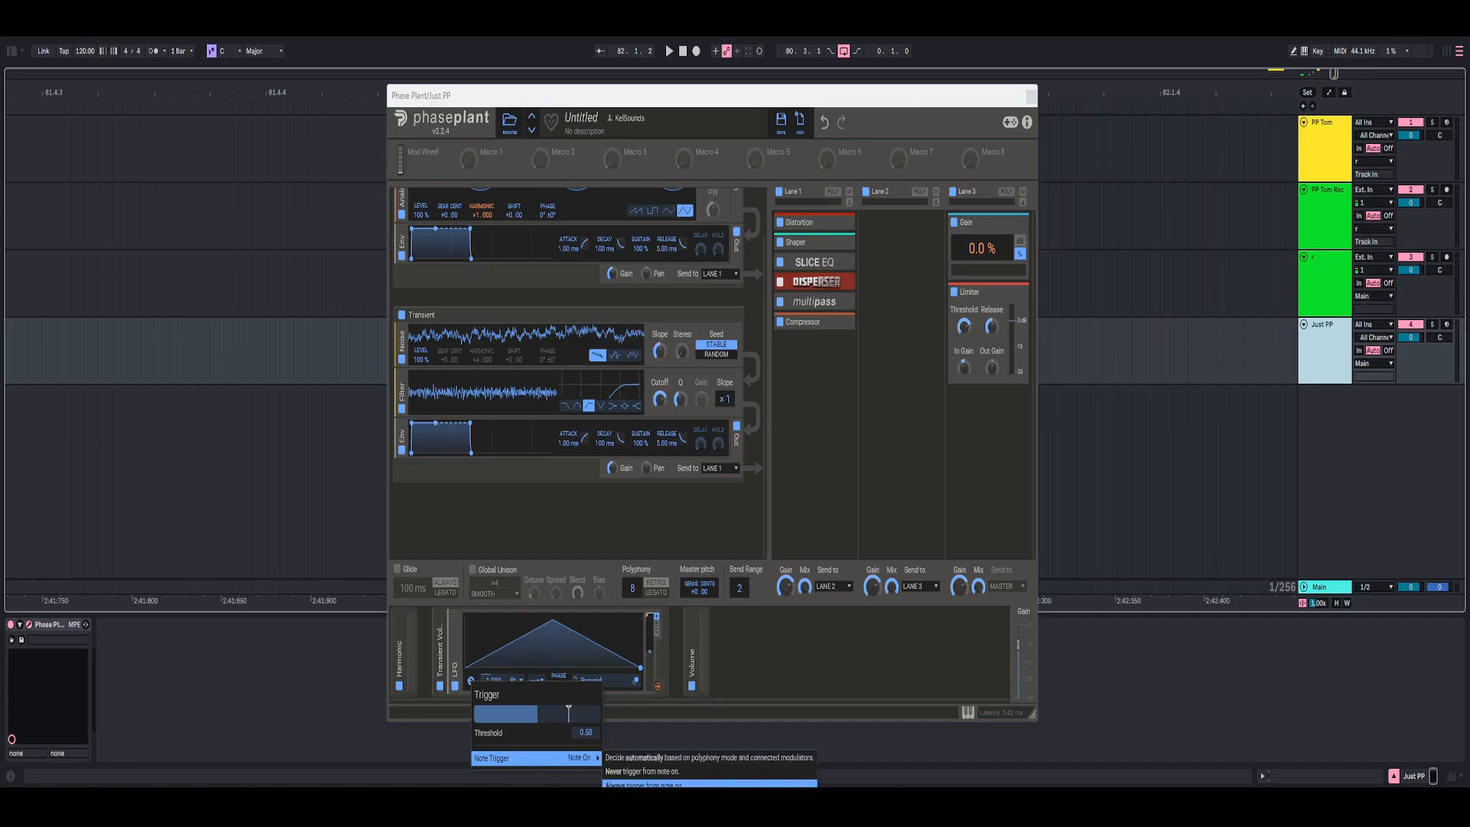
click(711, 784)
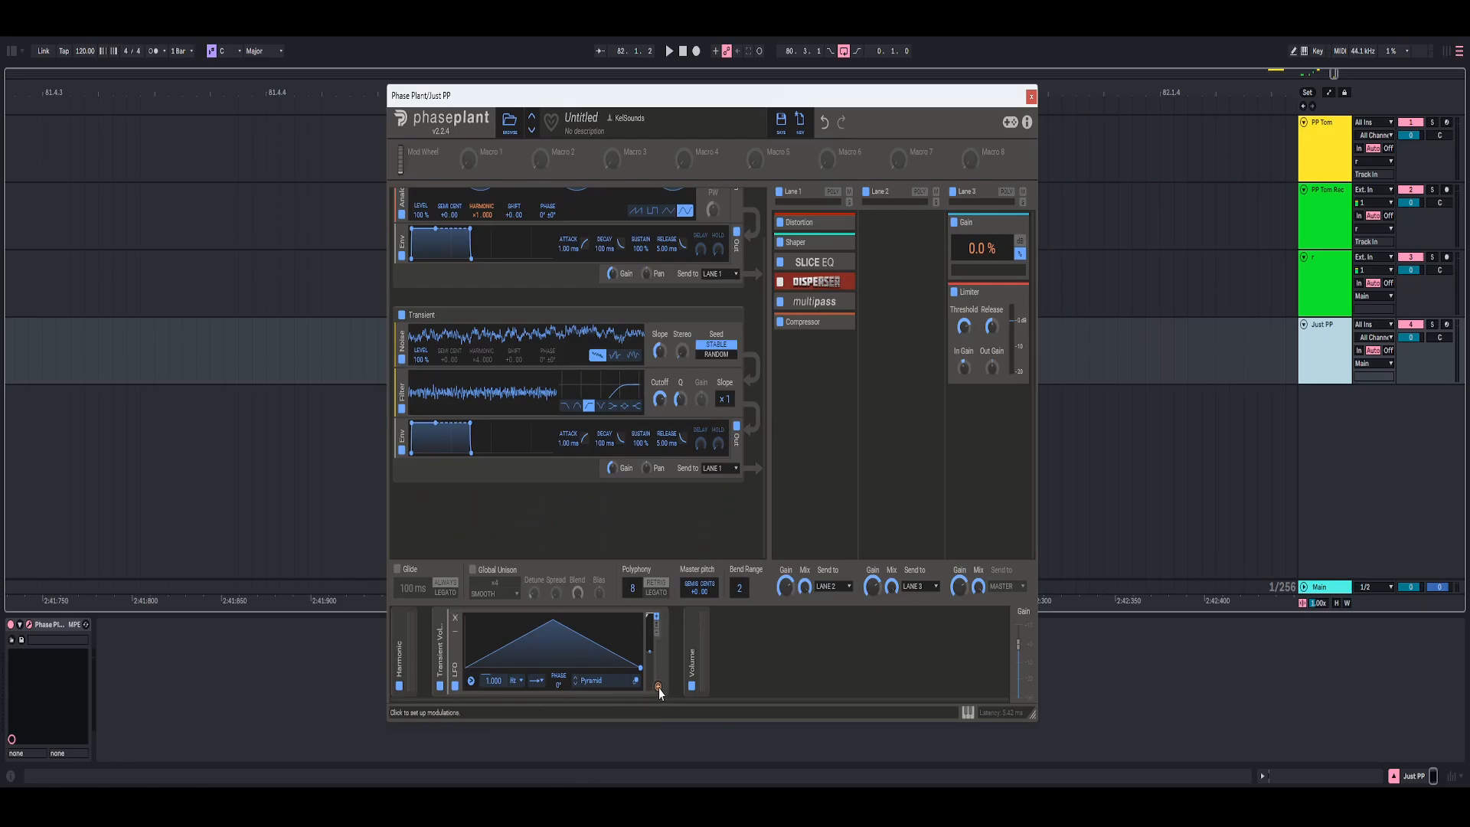
Route the Transient Volume LFO to the Transient group's output gain and set that gain to -Inf dB
drag(658, 686, 610, 467)
right_click(610, 467)
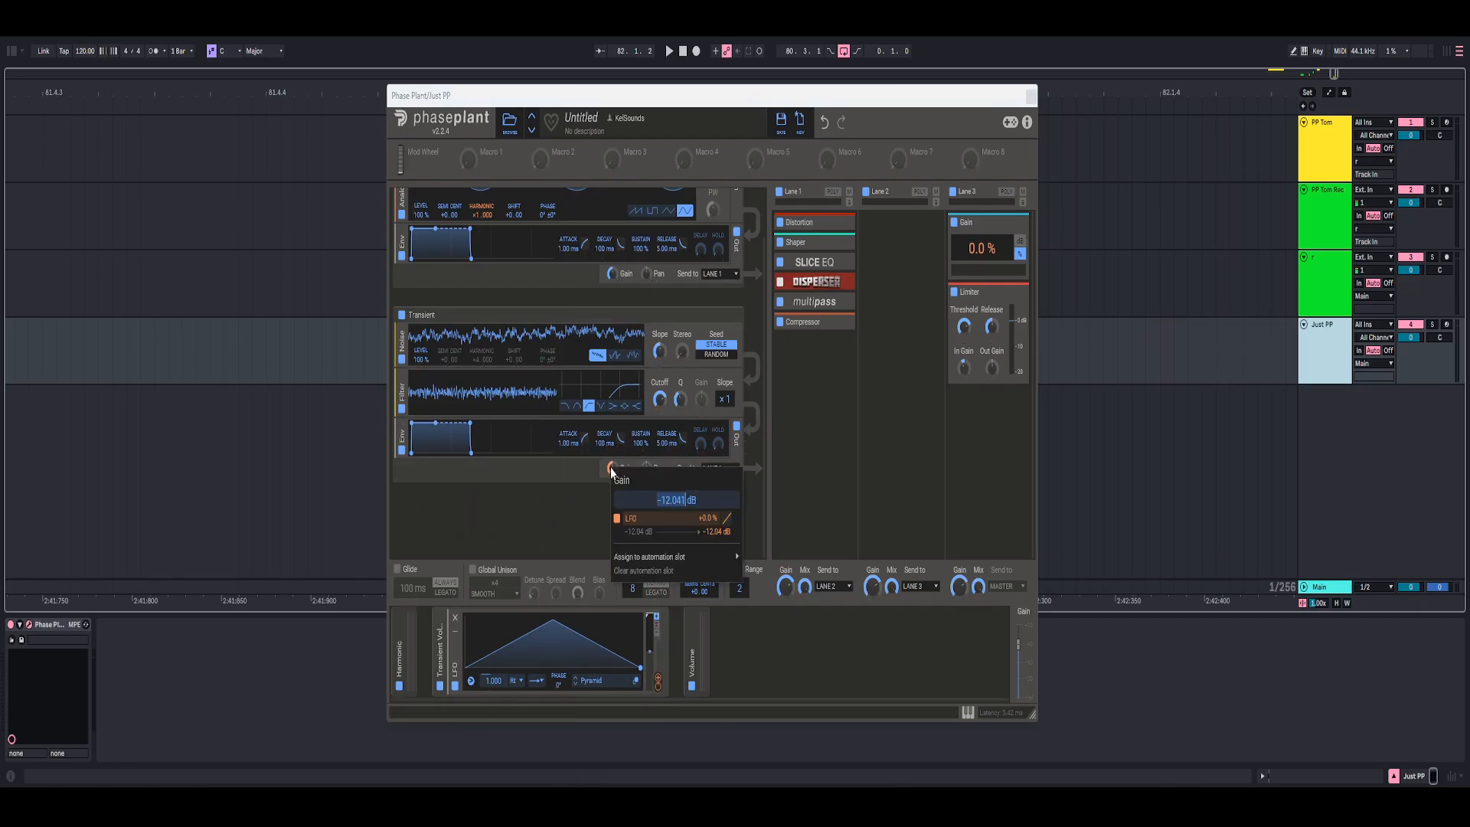
text(0)
key(Return)
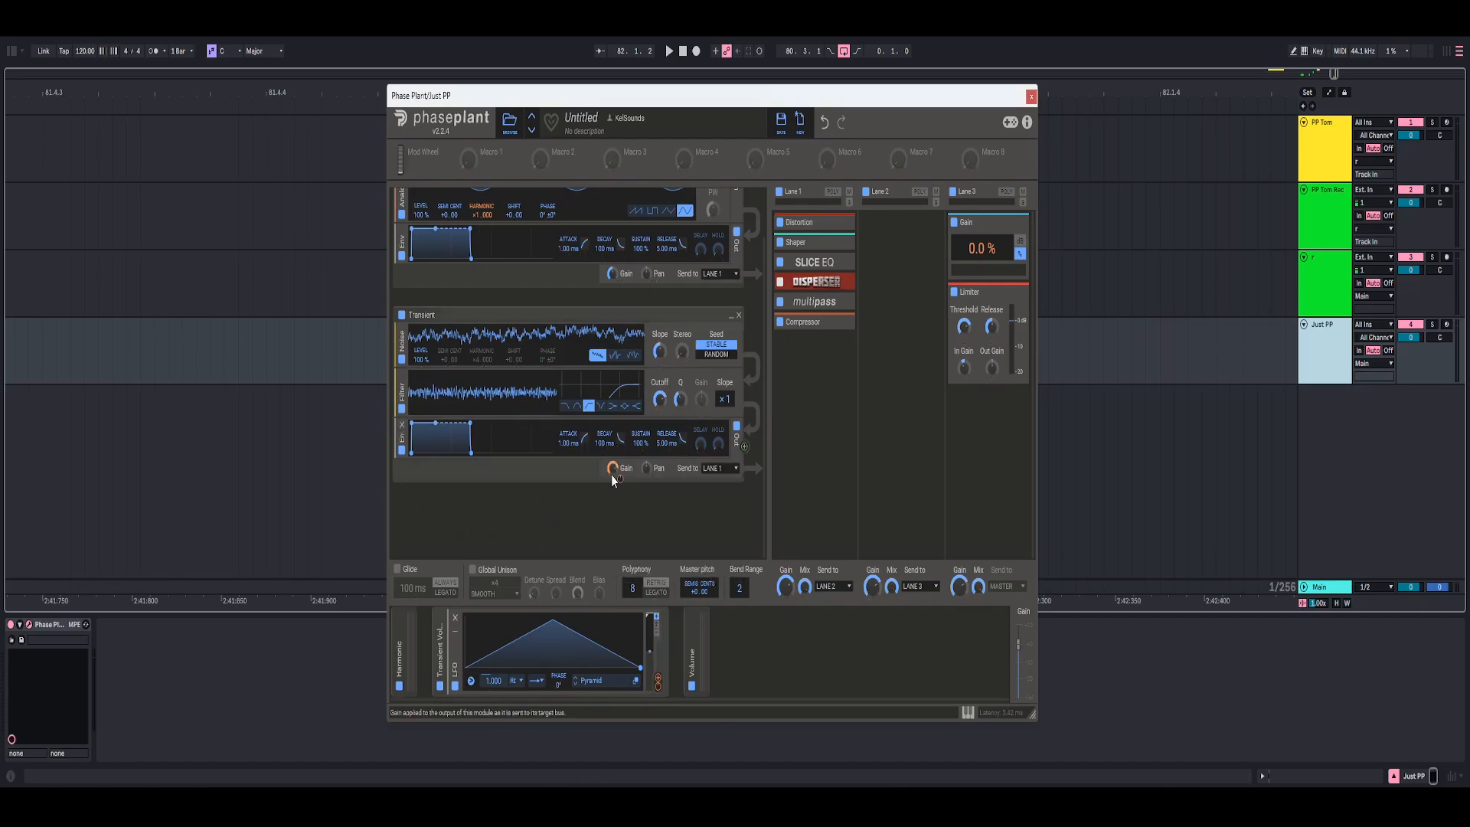
right_click(612, 470)
text(in)
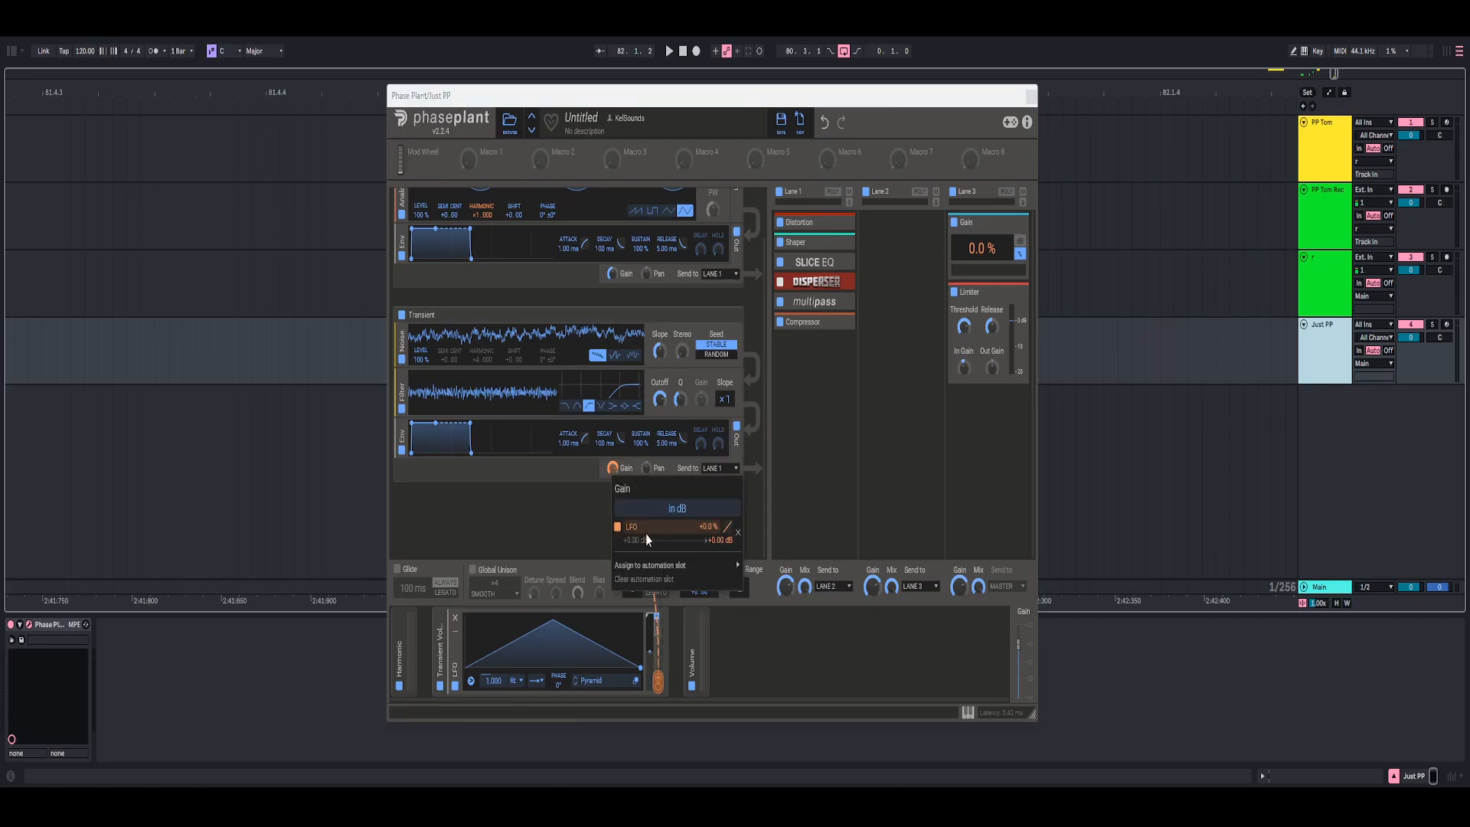
text(f)
key(Return)
Set the LFO's modulation amount on the Transient output gain to 100%
right_click(619, 484)
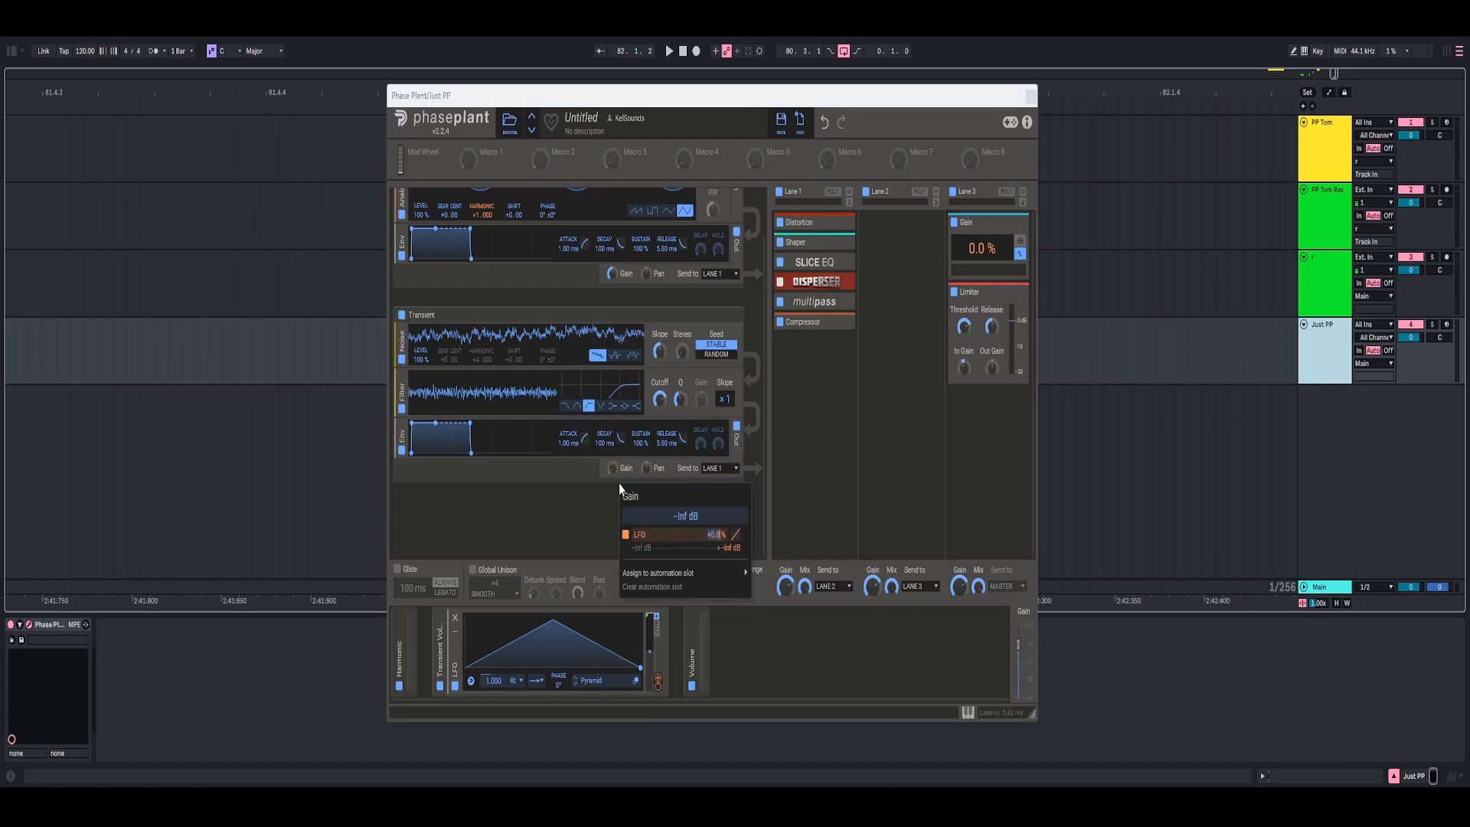
text(100)
key(Return)
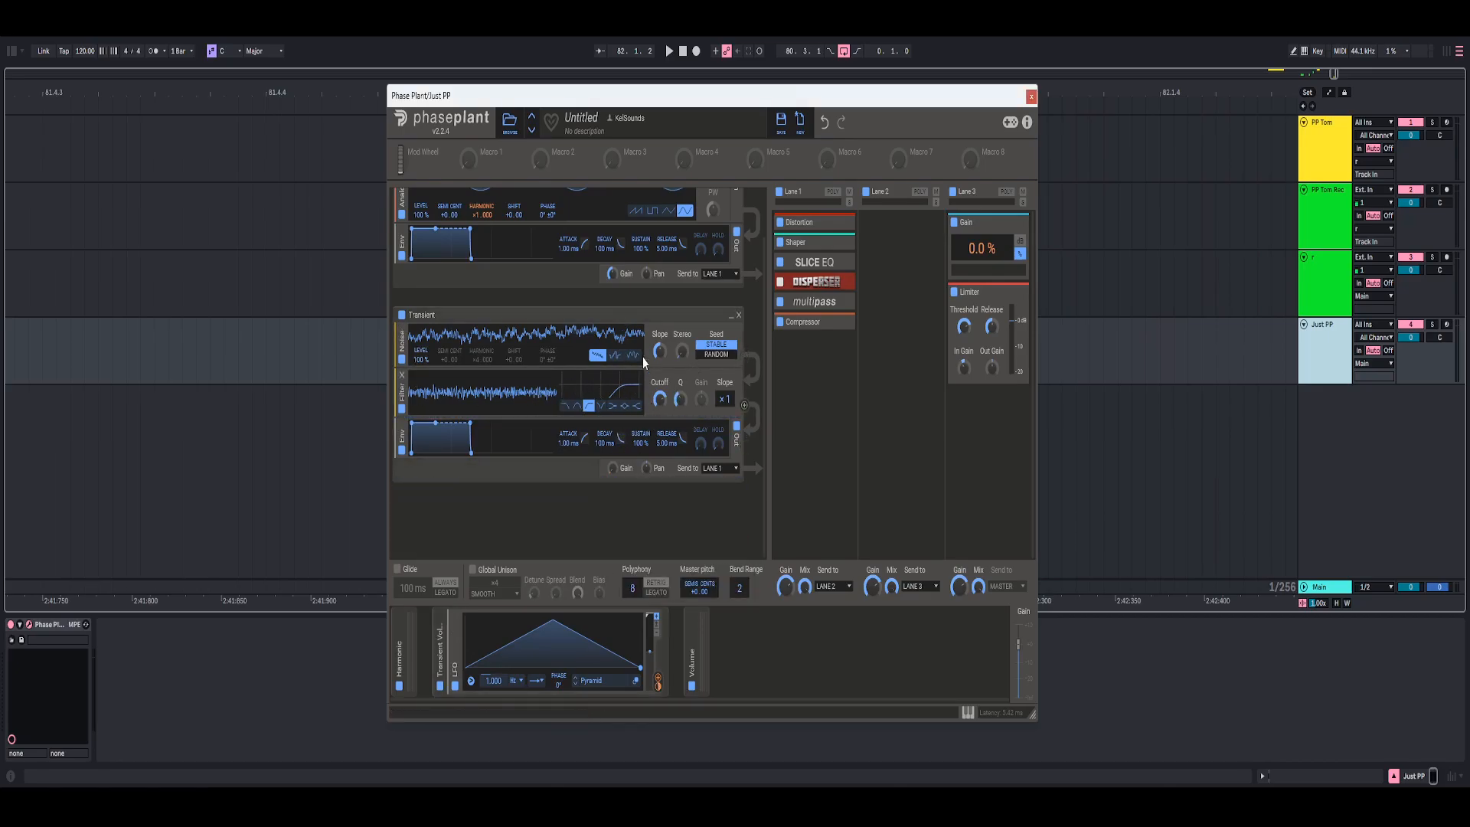
Reshape the Transient Volume LFO from a pyramid into a steep decay at the start of its cycle
scroll(483, 319, up, 1)
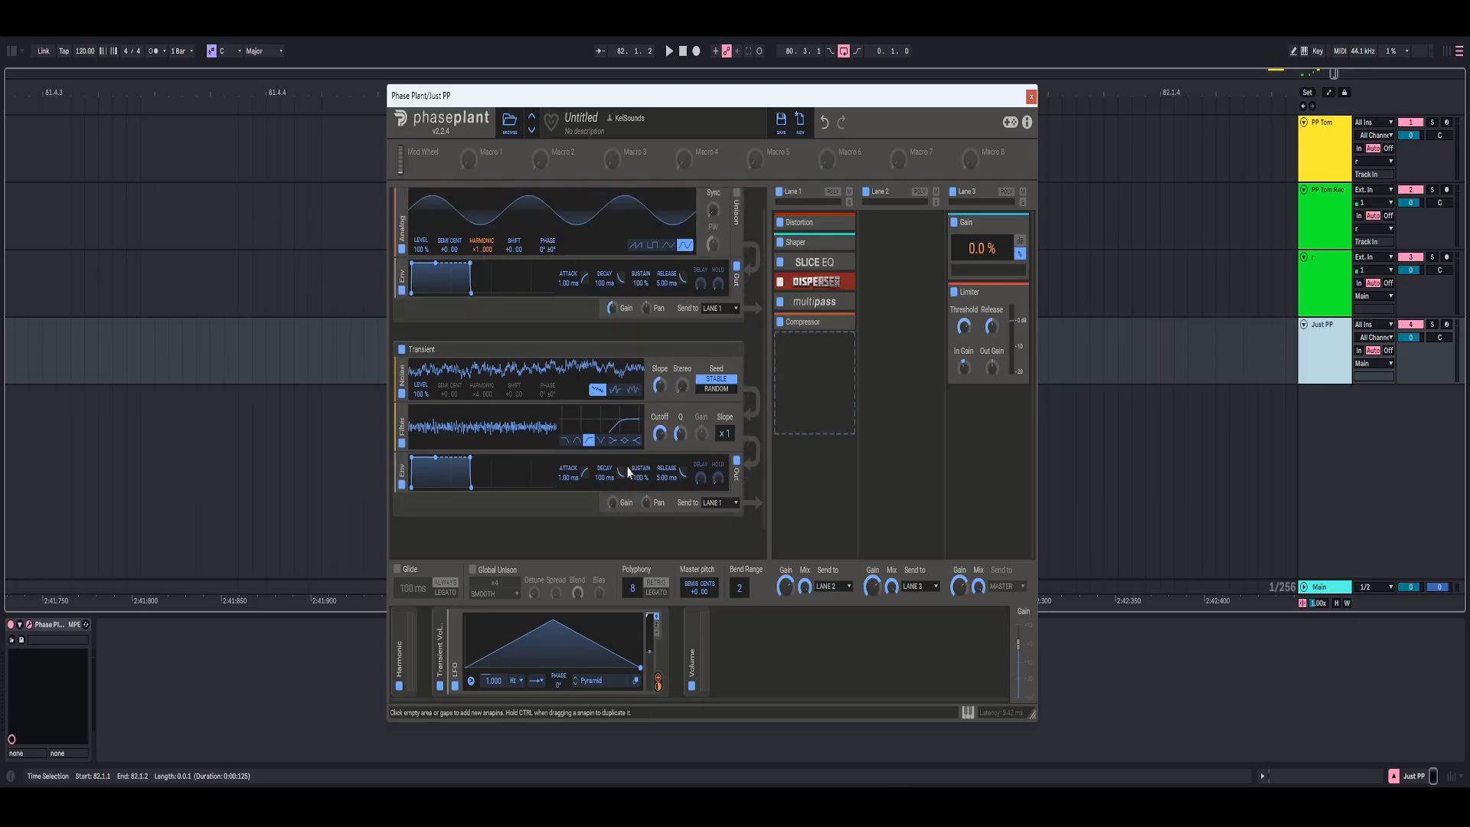
drag(552, 621, 476, 735)
double_click(491, 624)
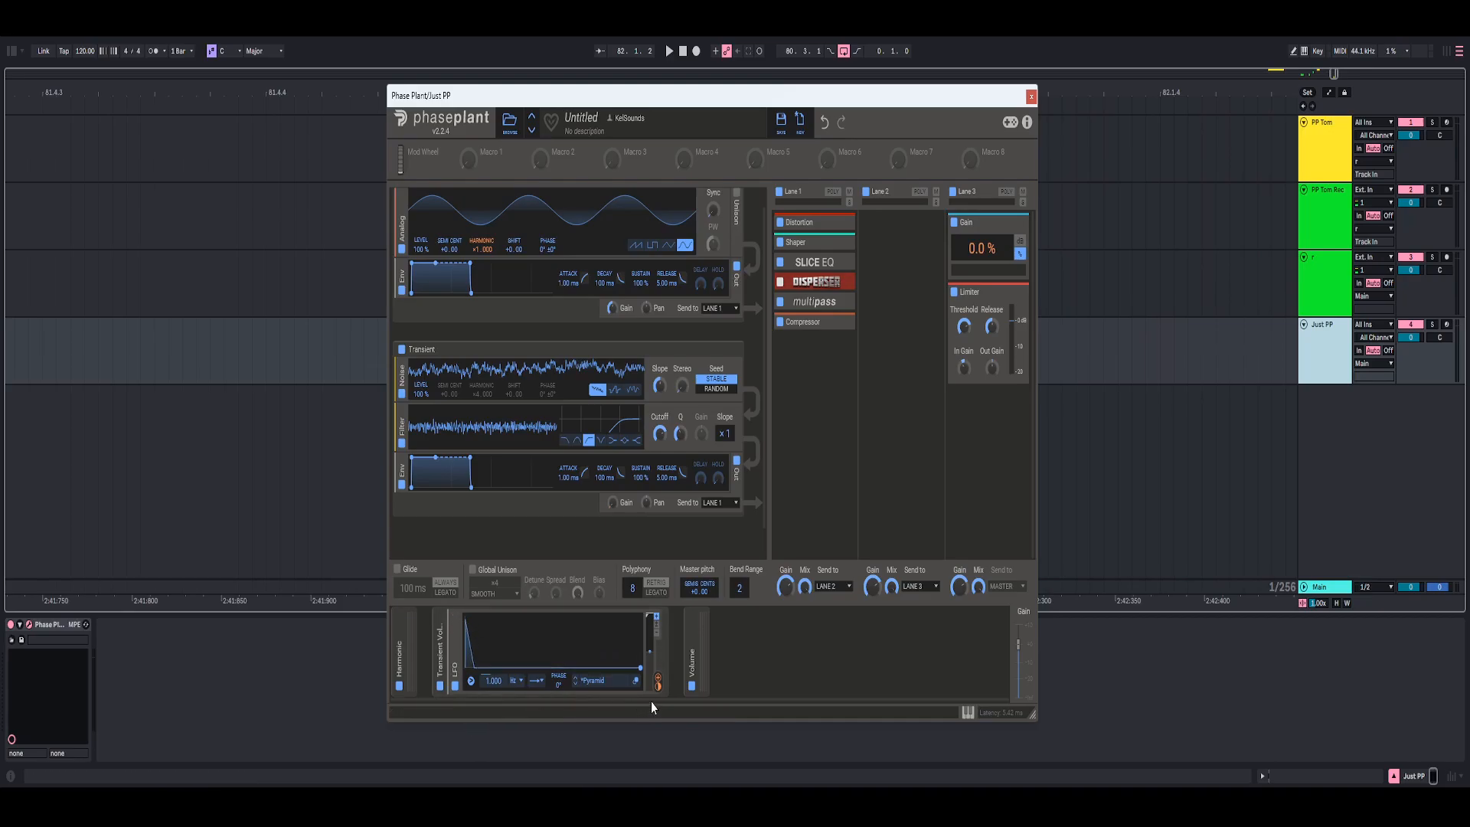
Expand the Harmonic LFO group, and adjust the Transient Volume LFO's rate and gain modulation depth by ear during playback
click(399, 659)
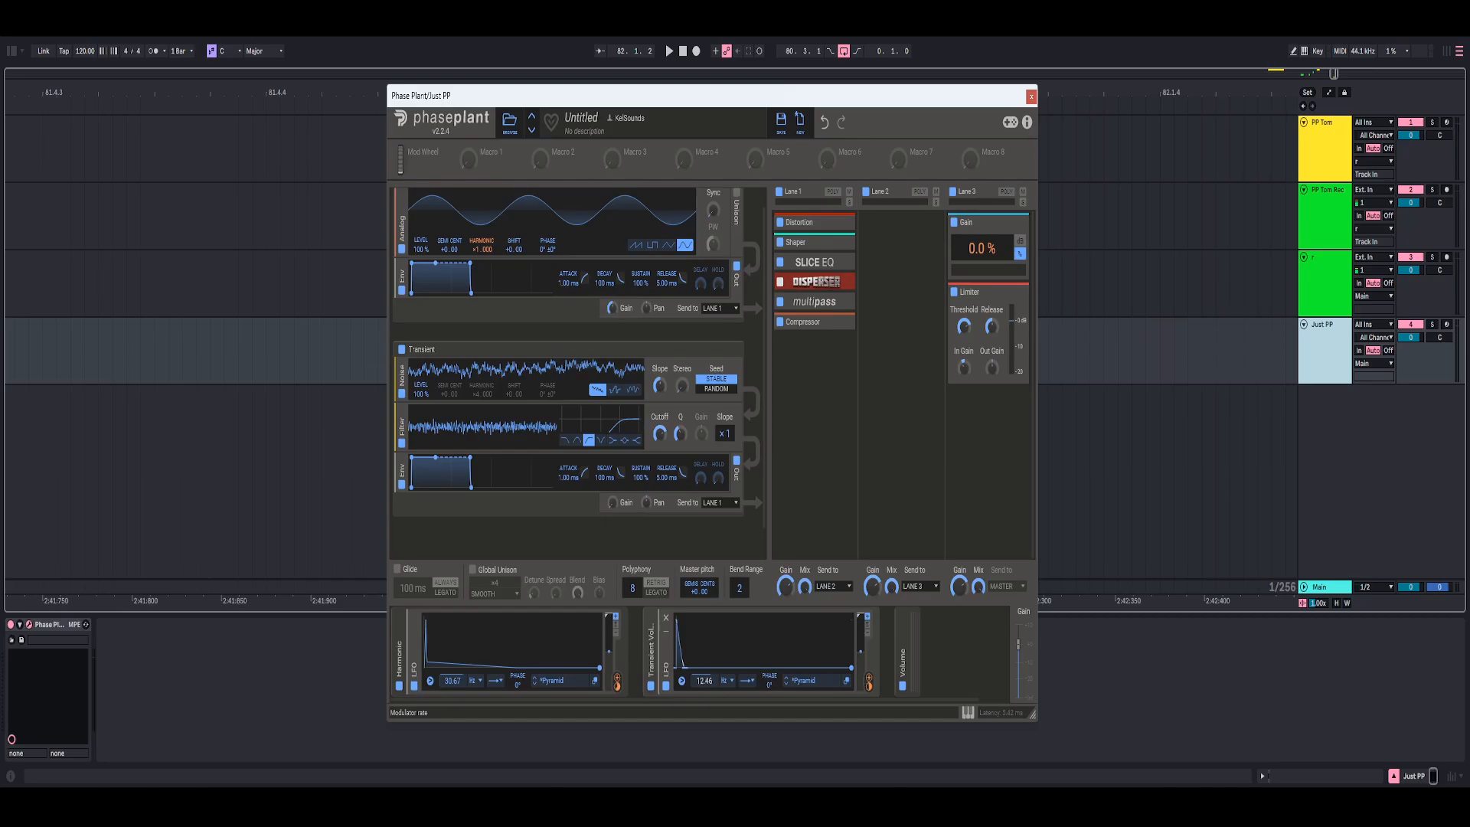
drag(705, 680, 704, 658)
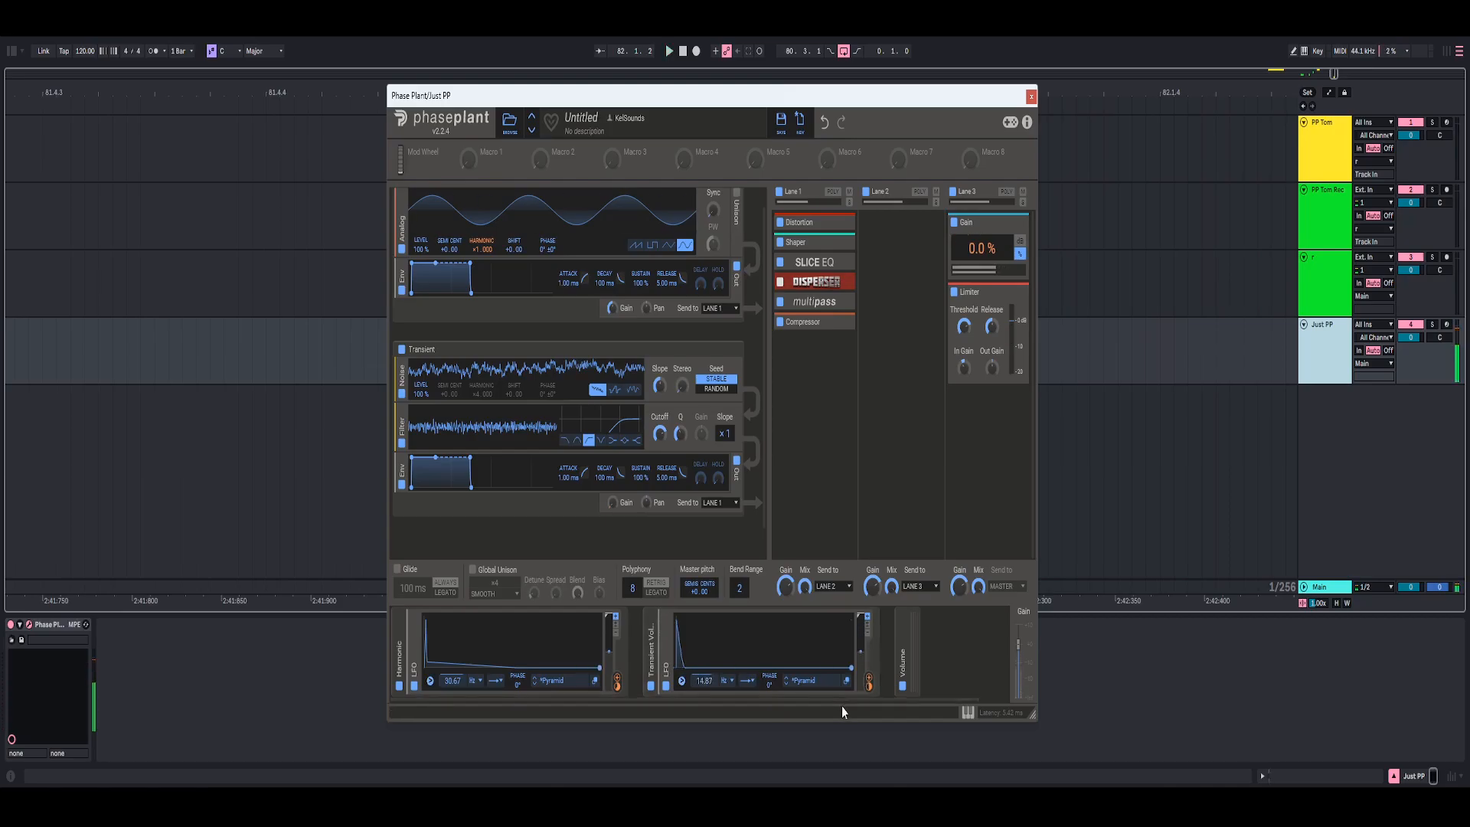
mouse_move(870, 693)
drag(869, 682, 870, 693)
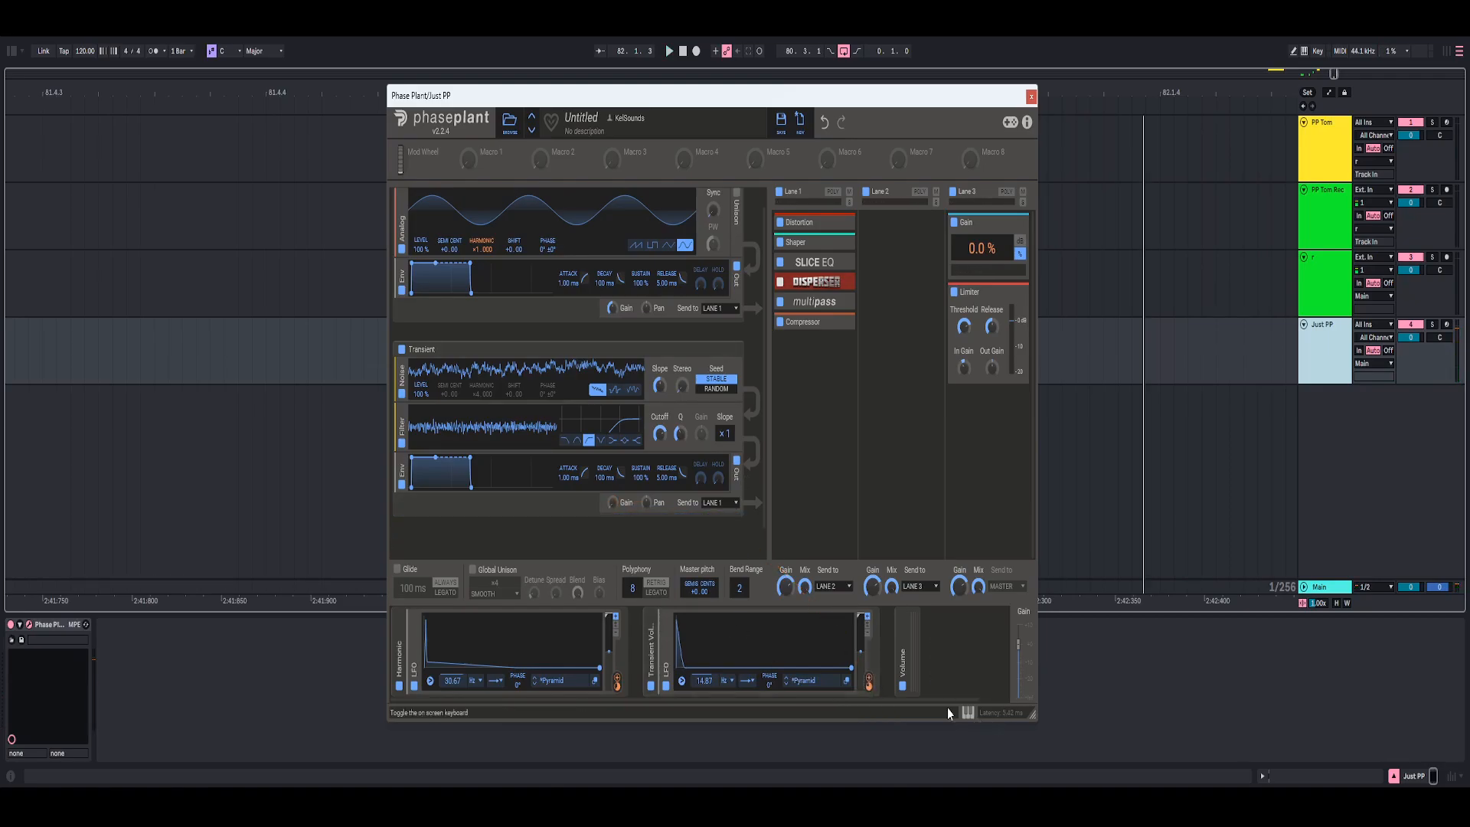
click(668, 51)
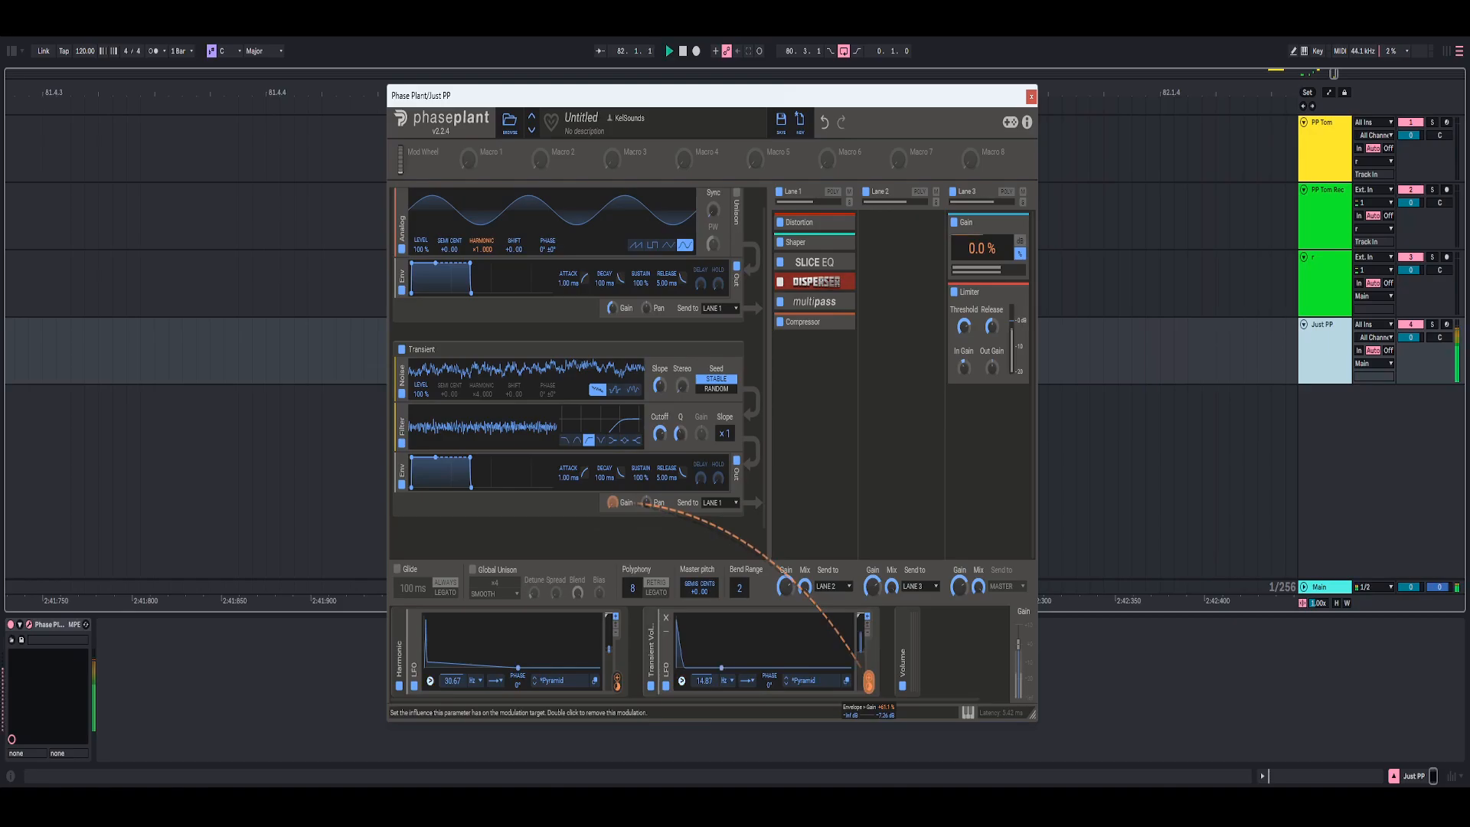
click(668, 50)
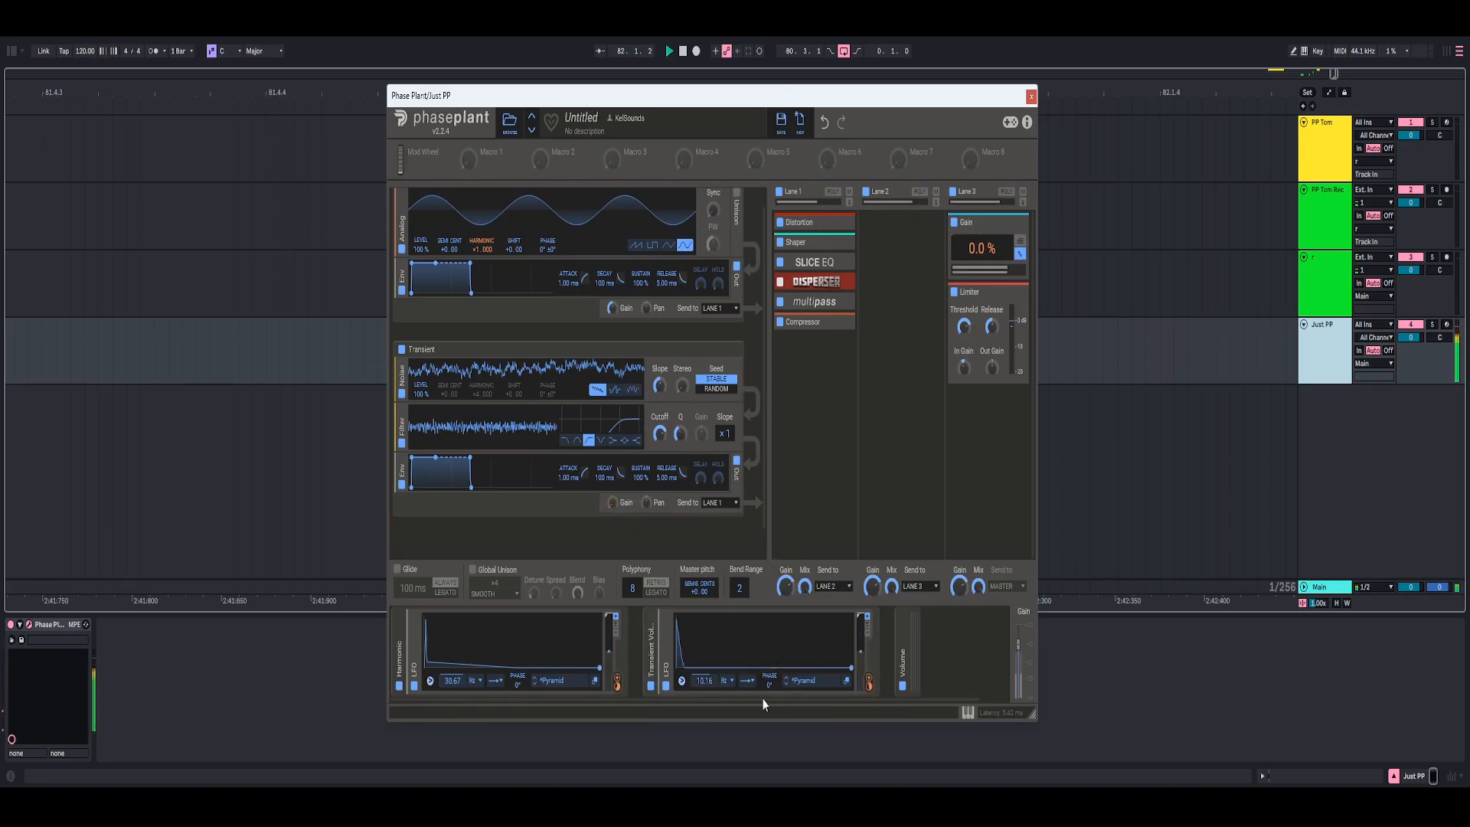
Set the rates of both the Transient Volume LFO and the Harmonic LFO to 30 Hz
right_click(700, 683)
text(30)
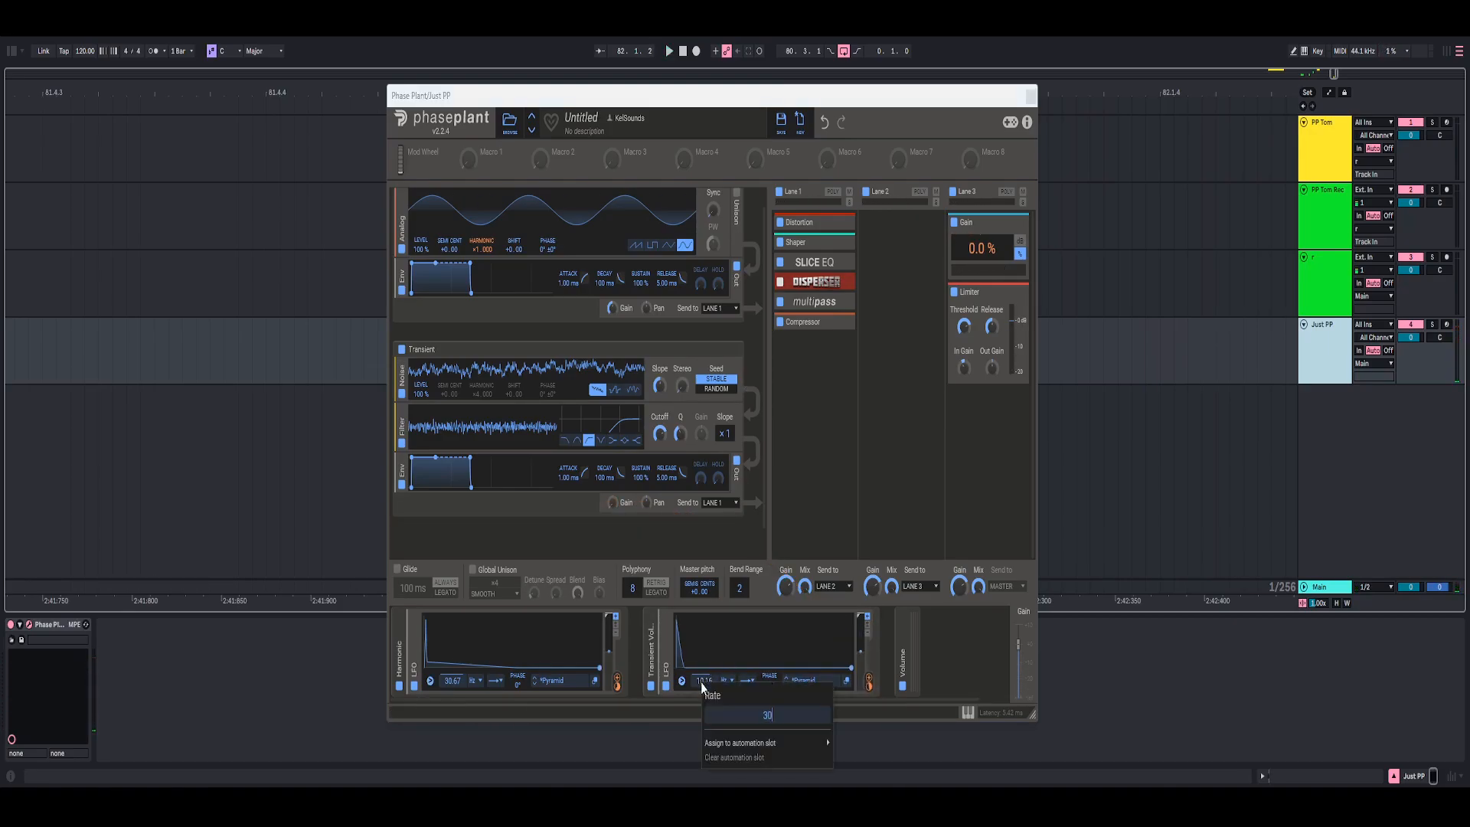
key(Return)
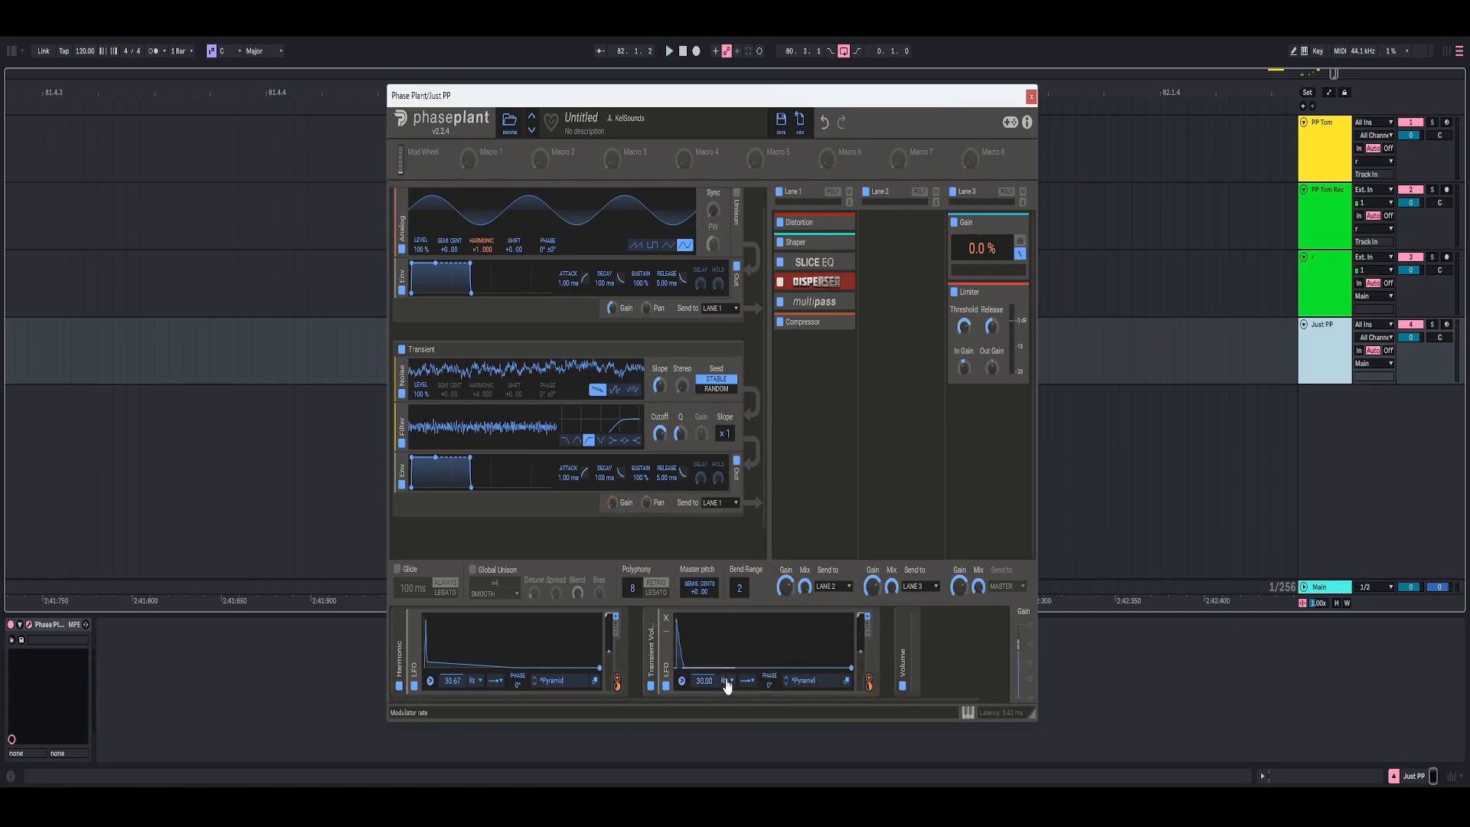
right_click(450, 678)
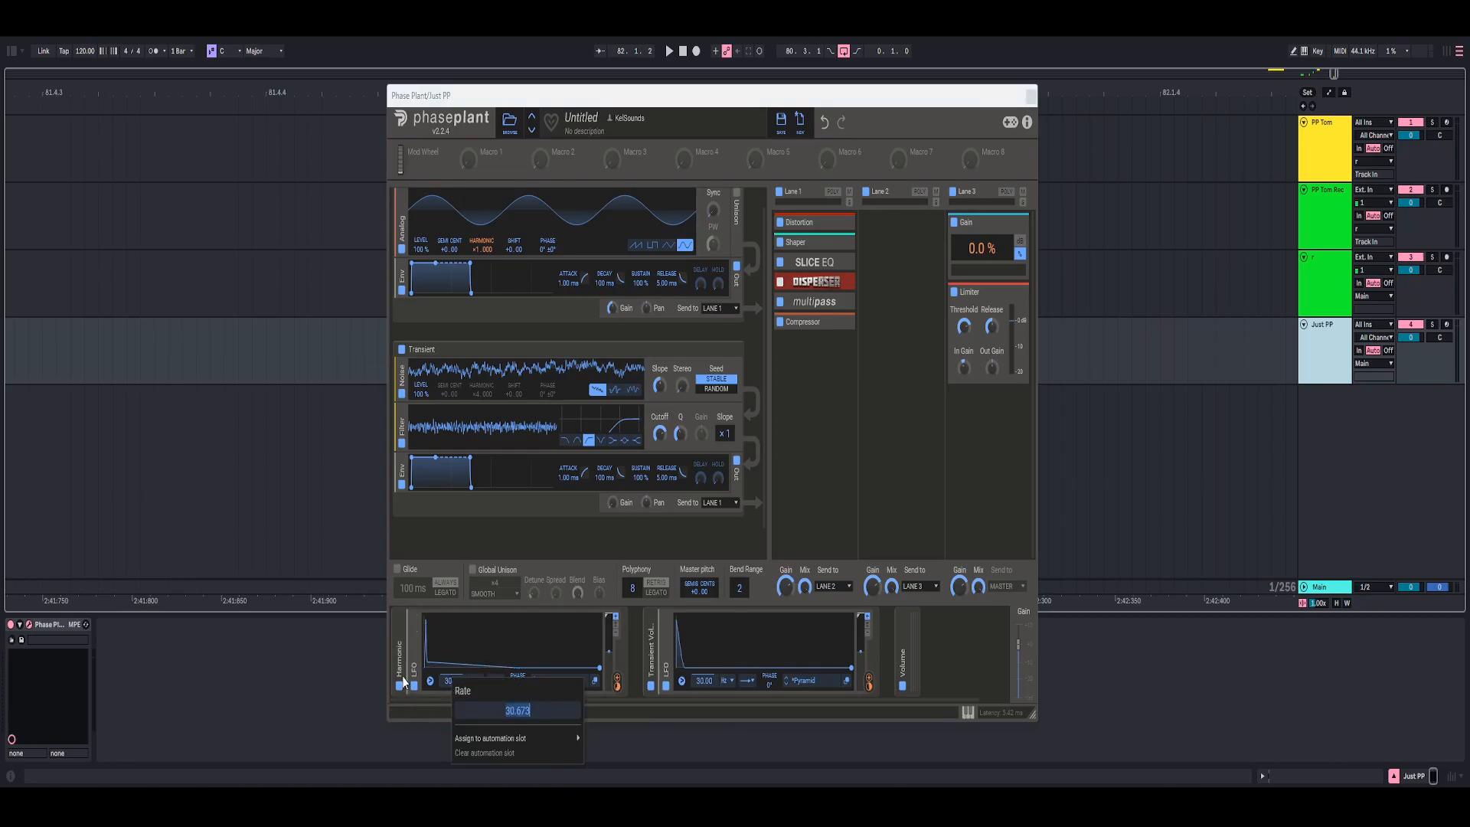
key(Escape)
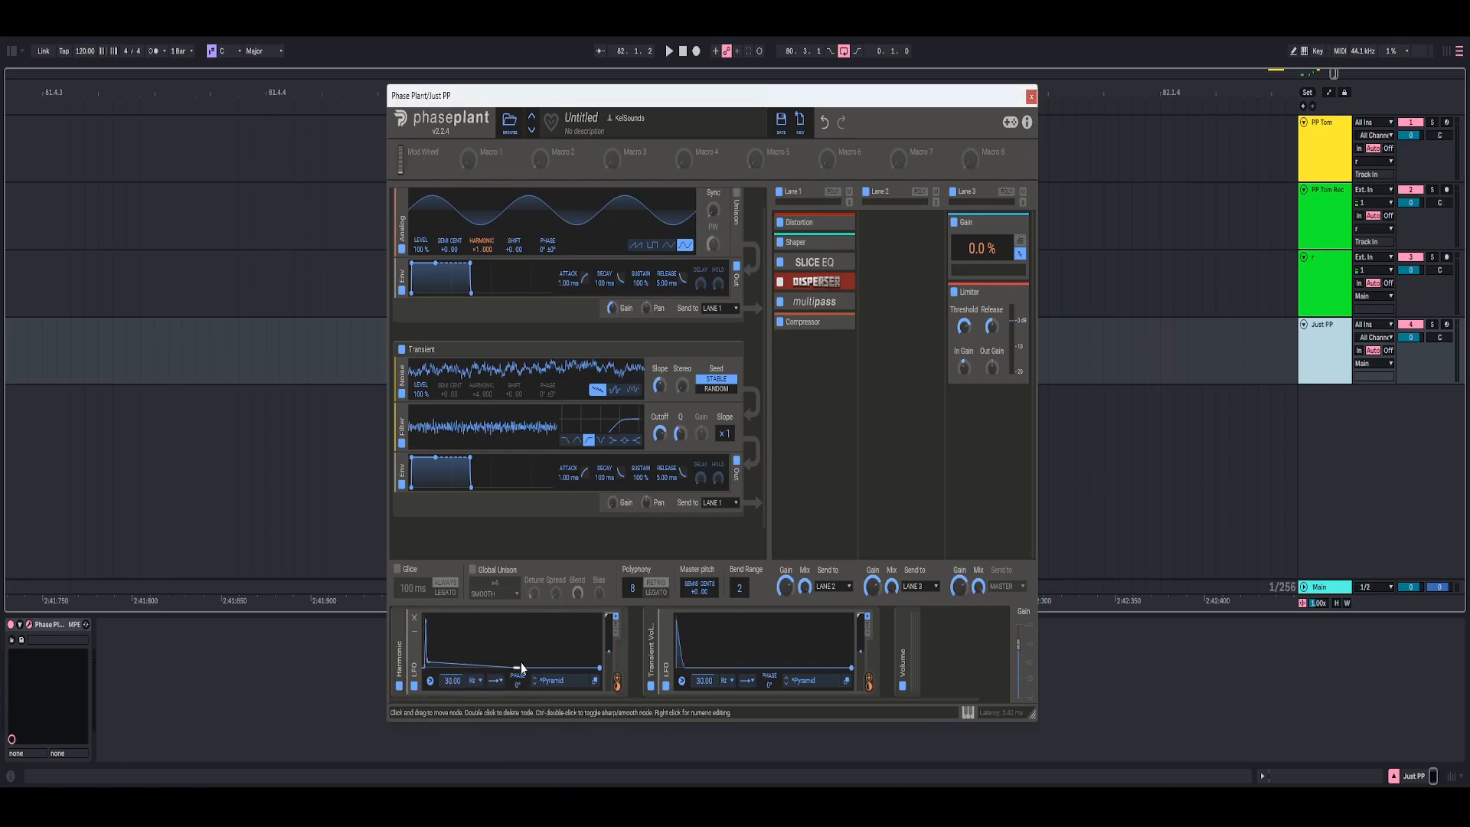
Open the Harmonic LFO in the LFO editor and fine-tune the peak of its initial spike during playback
click(595, 680)
scroll(550, 322, up, 3)
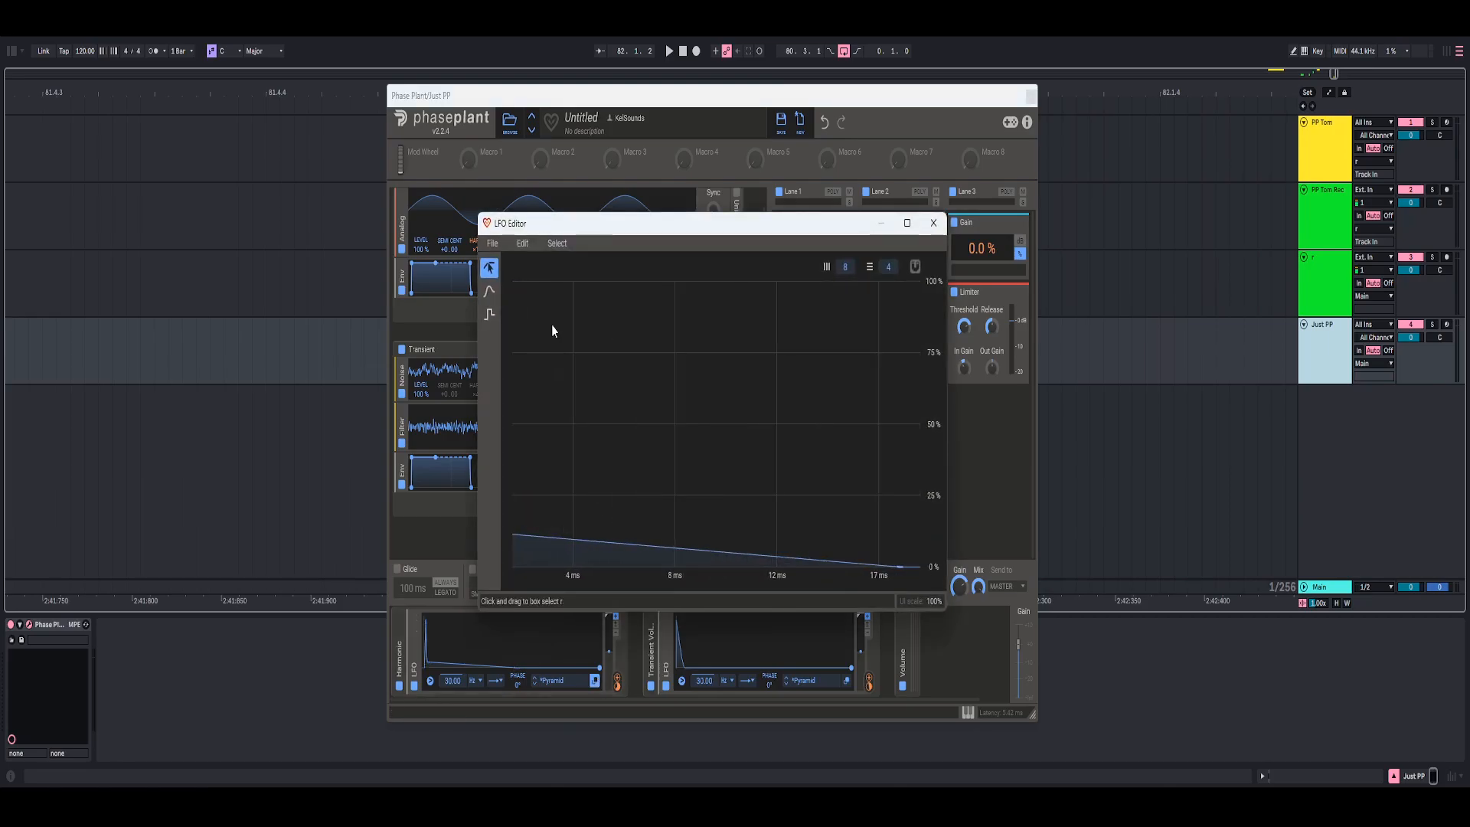
drag(554, 331, 695, 344)
scroll(535, 362, up, 4)
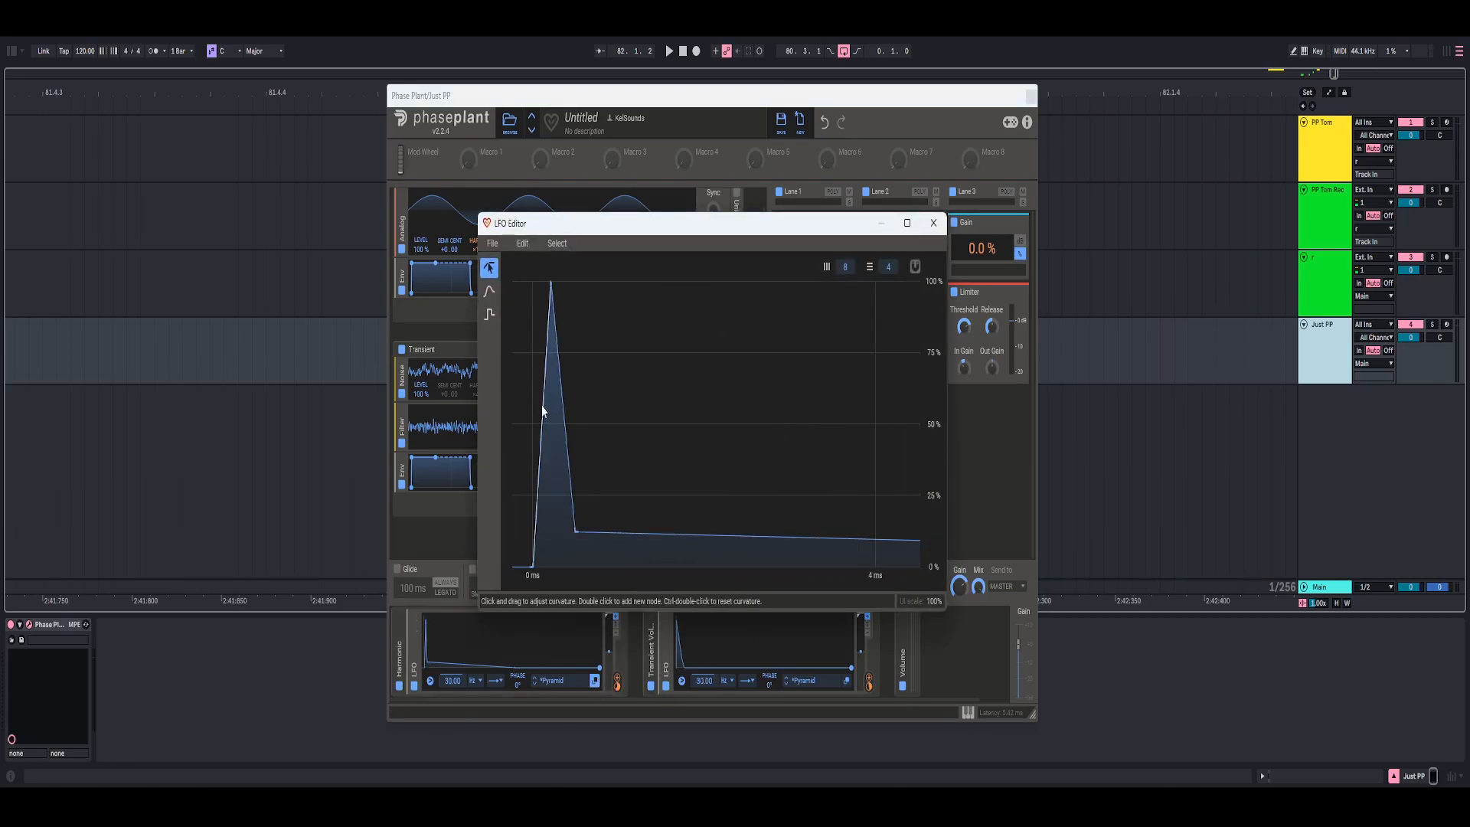
key(space)
mouse_move(542, 263)
mouse_down()
mouse_move(514, 258)
mouse_move(539, 239)
mouse_move(548, 279)
mouse_up()
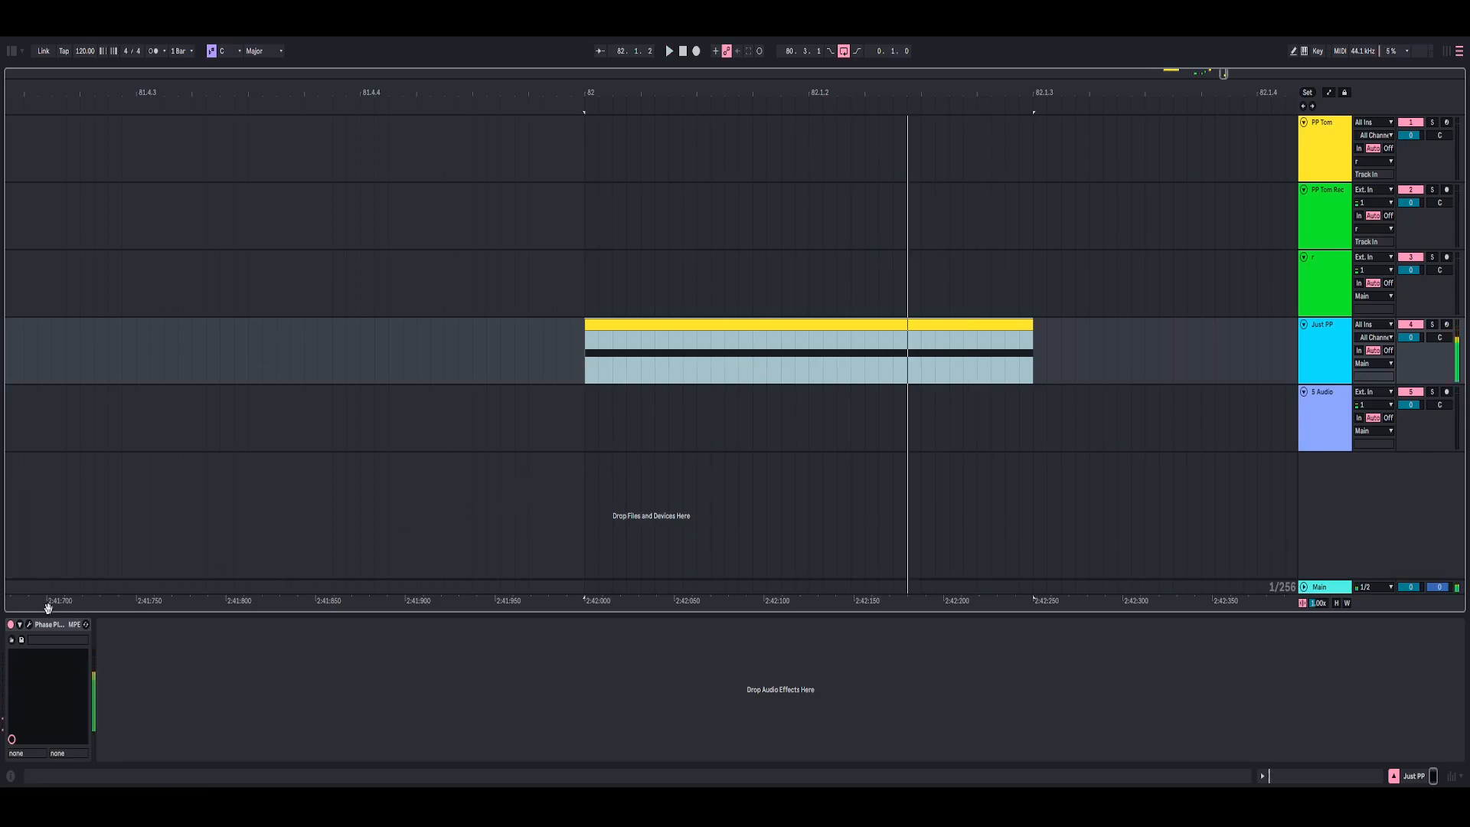
Add a Shaper effect after the Compressor on Lane 1 of the Just PP track's Phase Plant
click(29, 624)
click(801, 359)
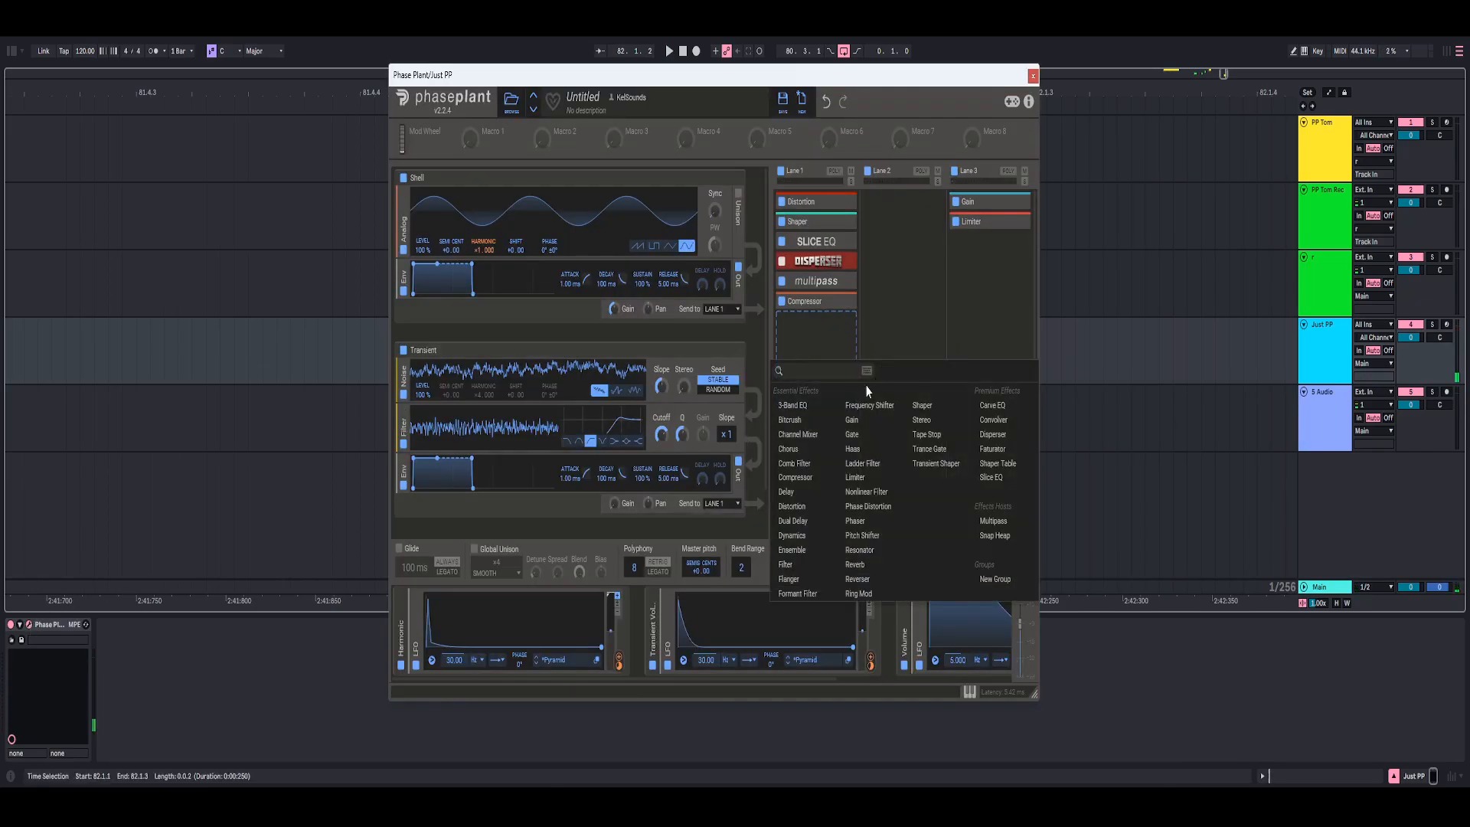
click(913, 405)
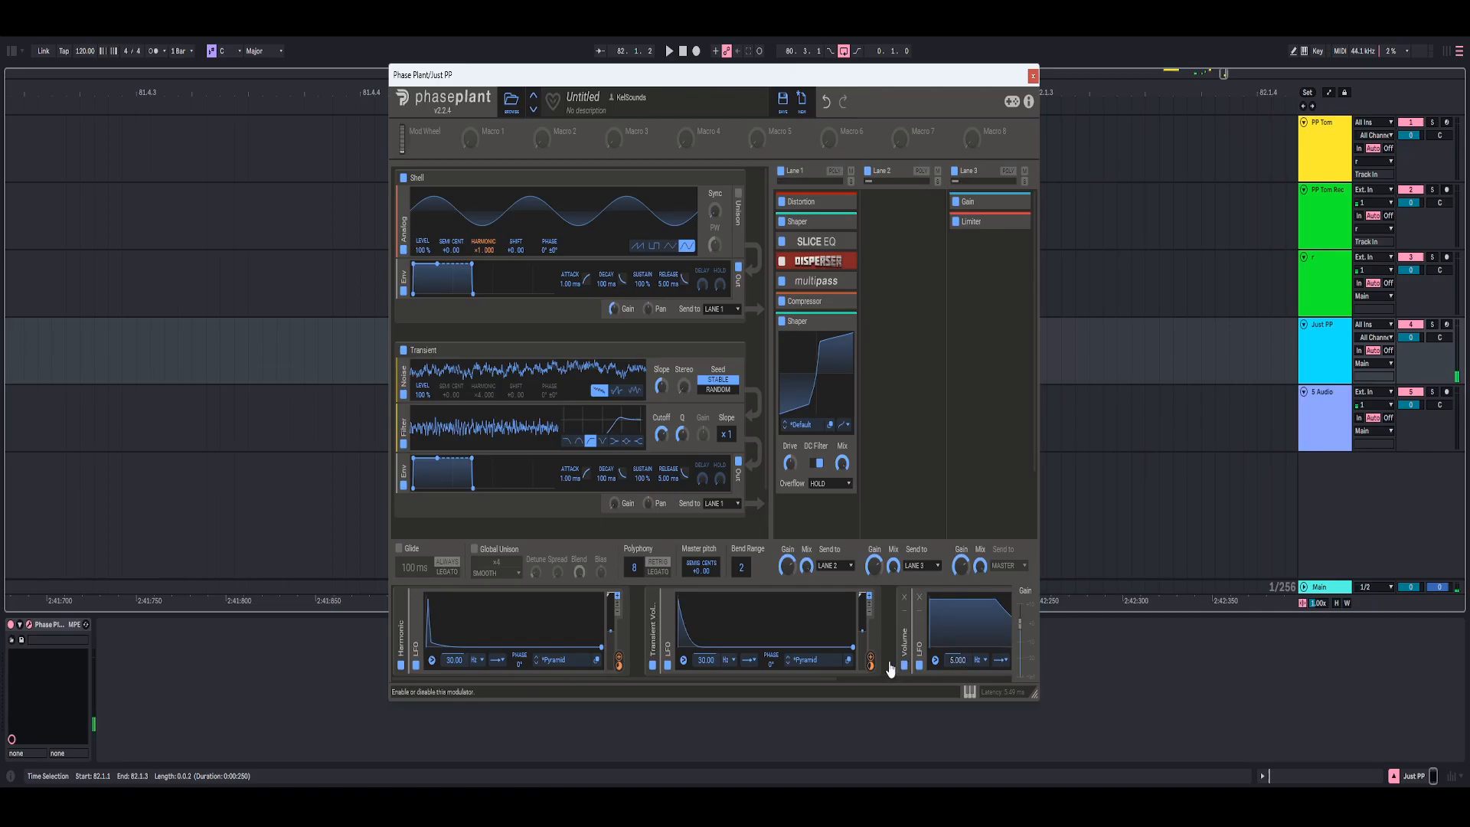
Open the Volume LFO's rate for numeric editing, and play back the tom clip
drag(640, 680, 751, 679)
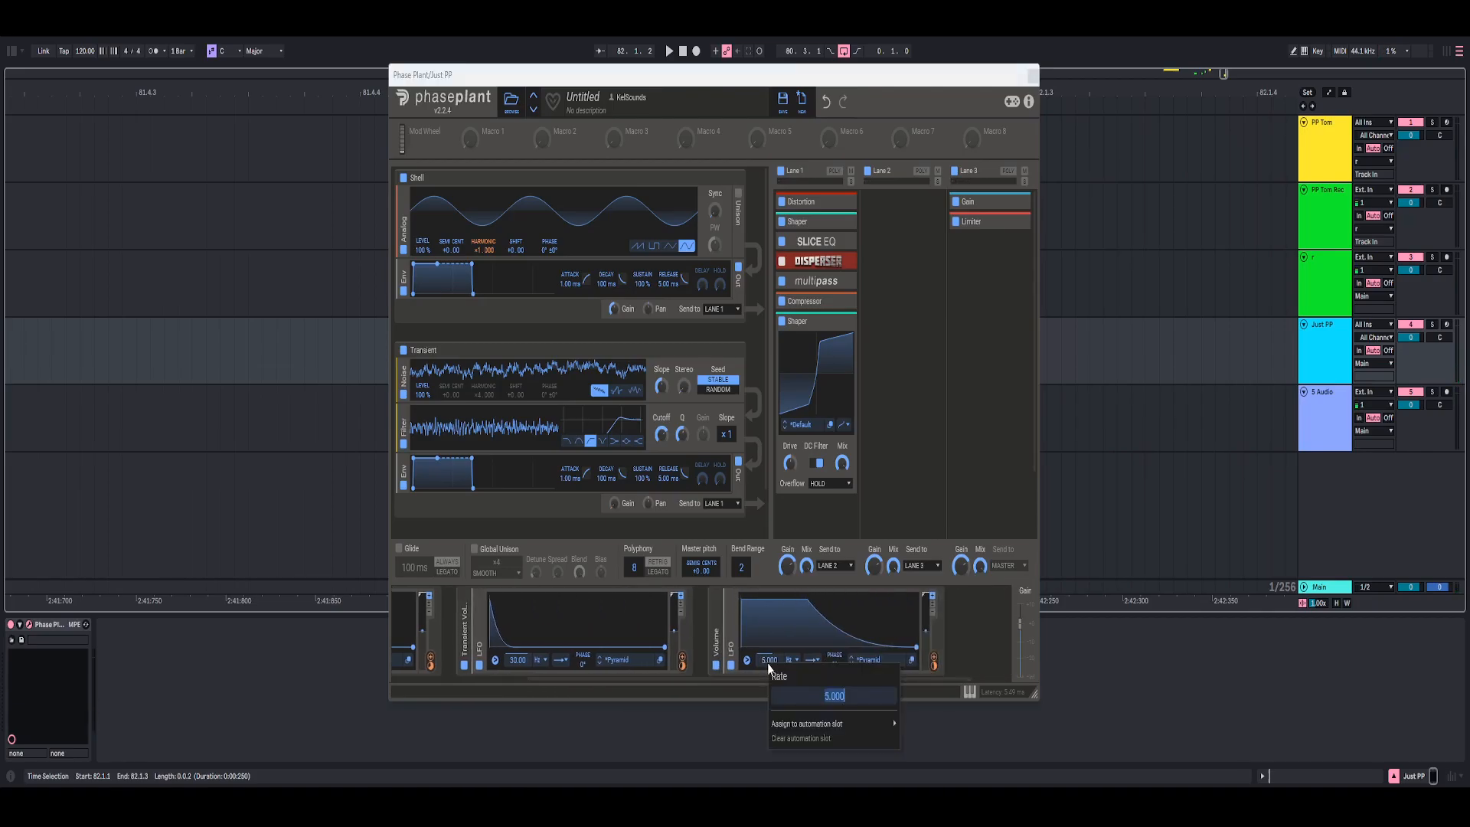
double_click(768, 663)
drag(712, 680, 568, 700)
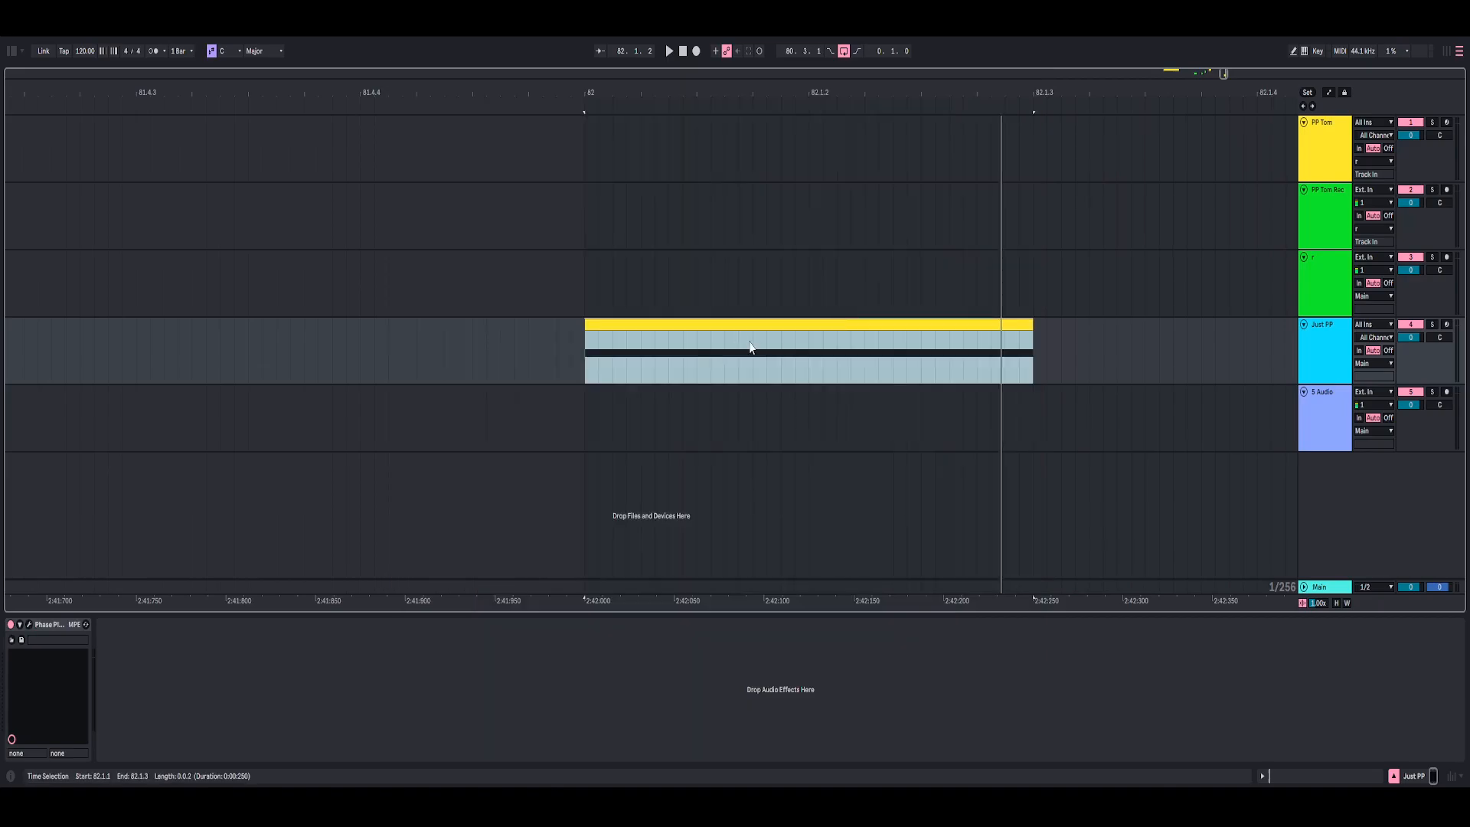
key(space)
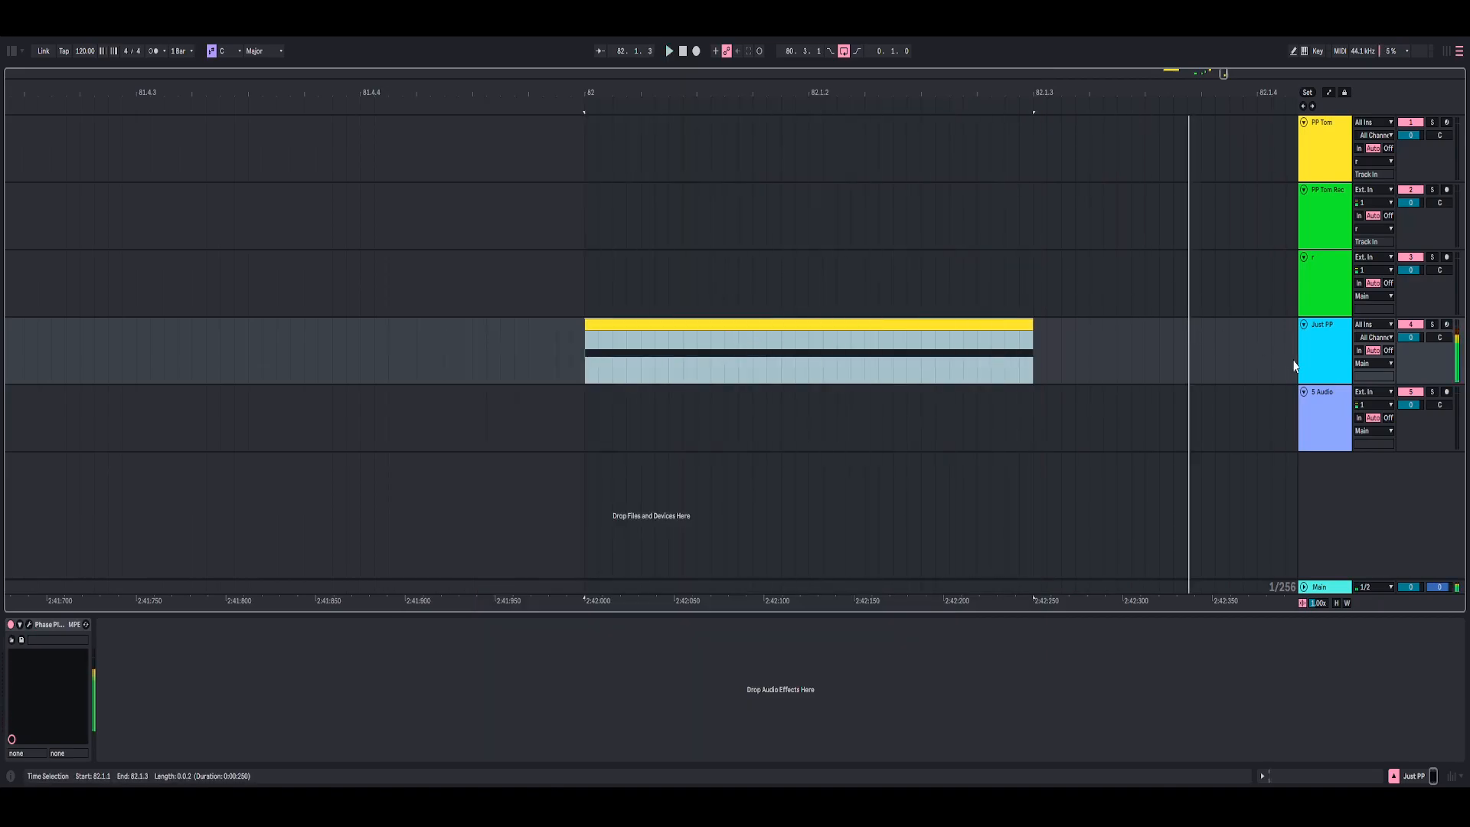
Record the Just PP tom onto the S Audio track from bar 82, and move the recorded clip to 82.2
click(1306, 359)
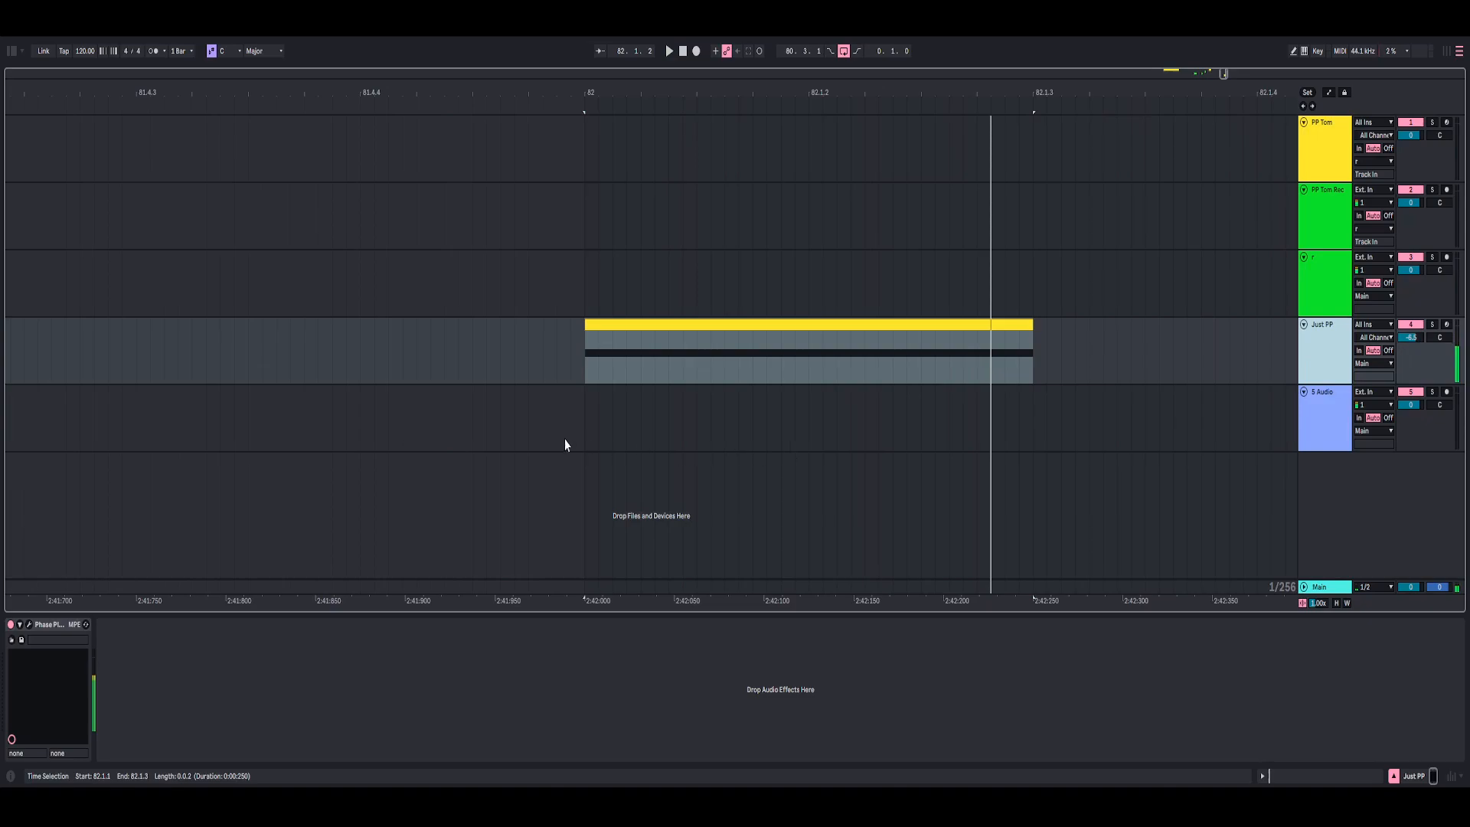
click(582, 432)
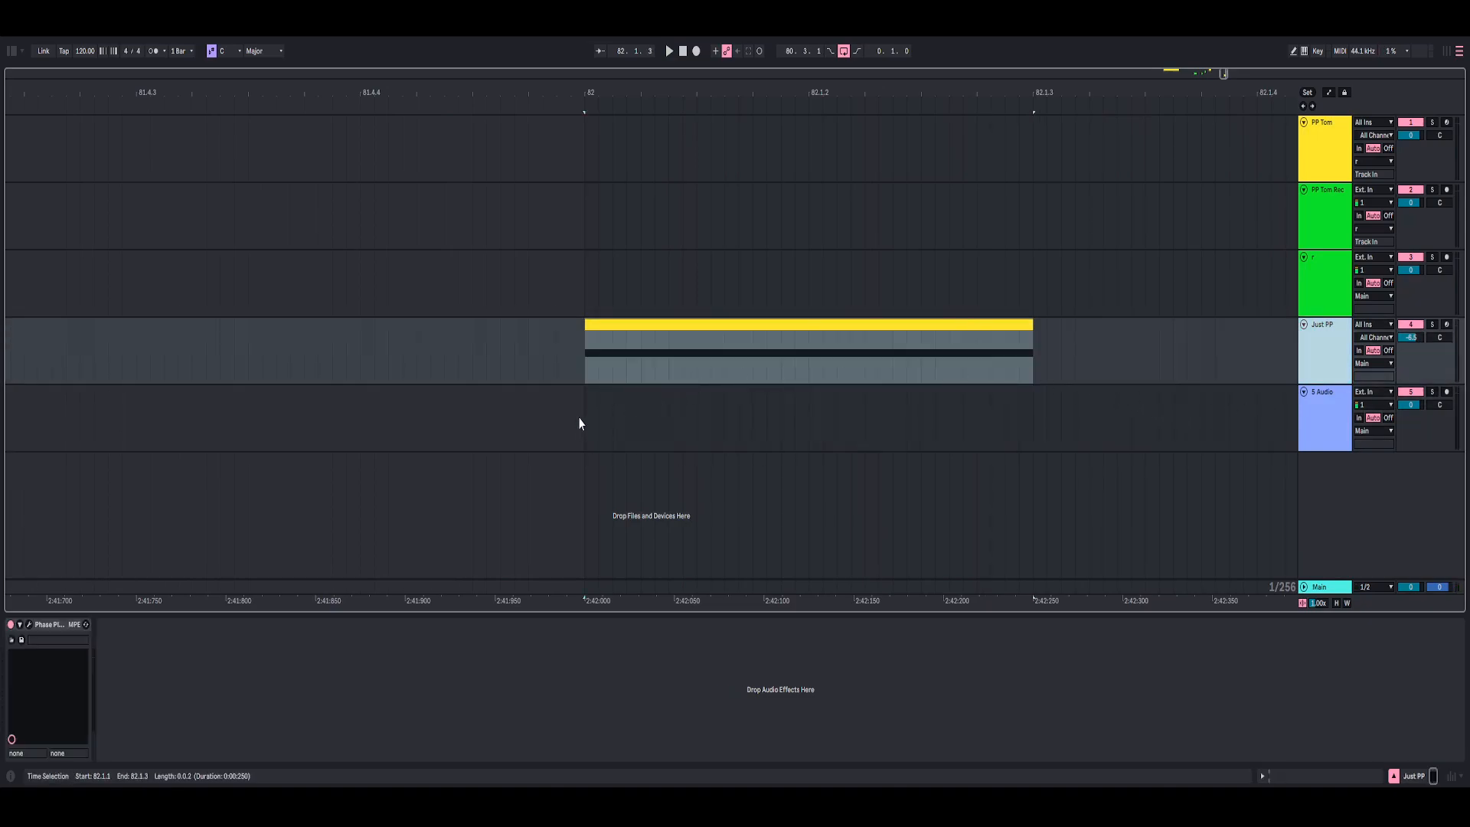
click(586, 404)
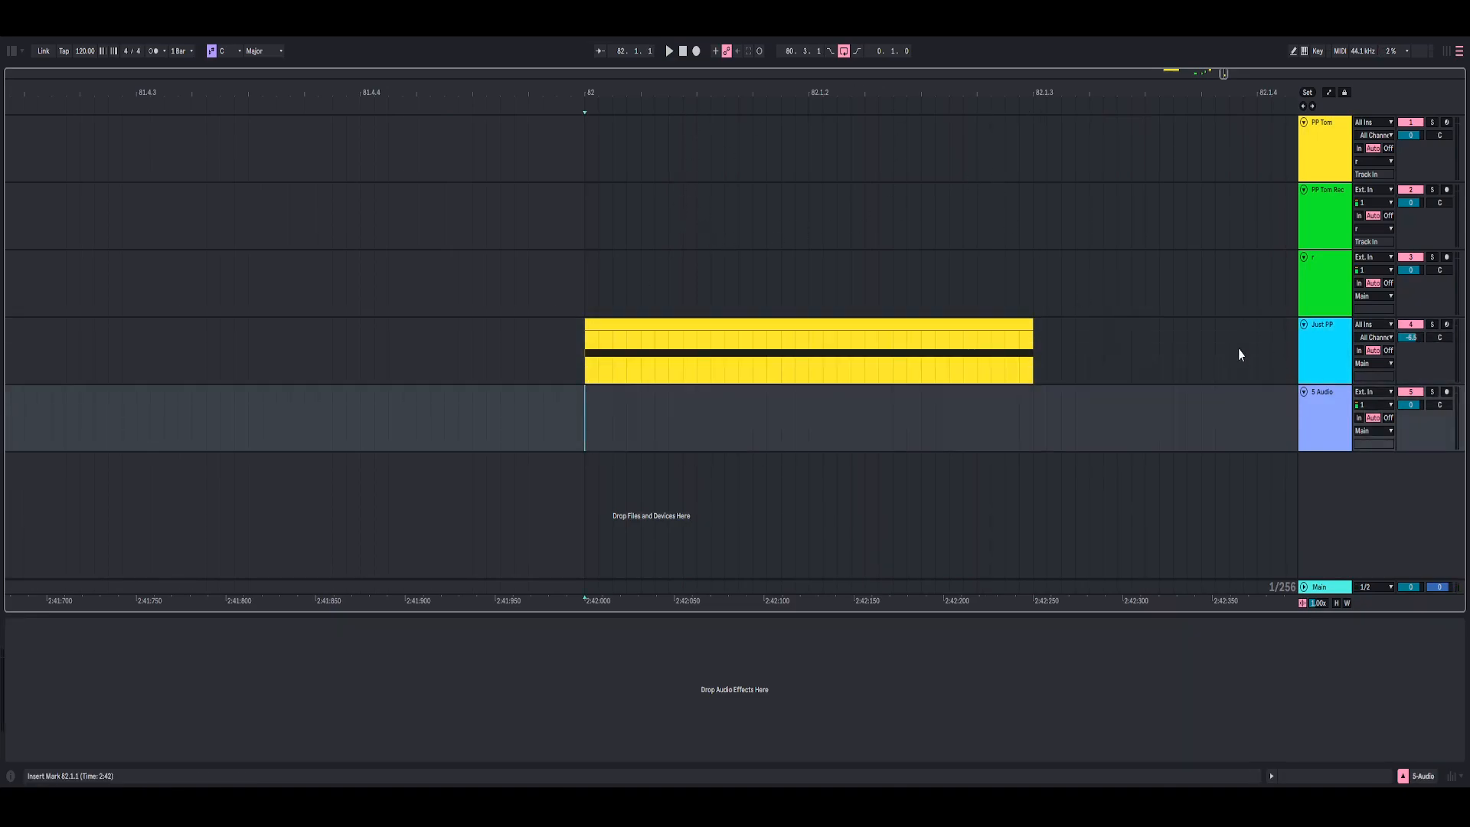
click(696, 51)
key(space)
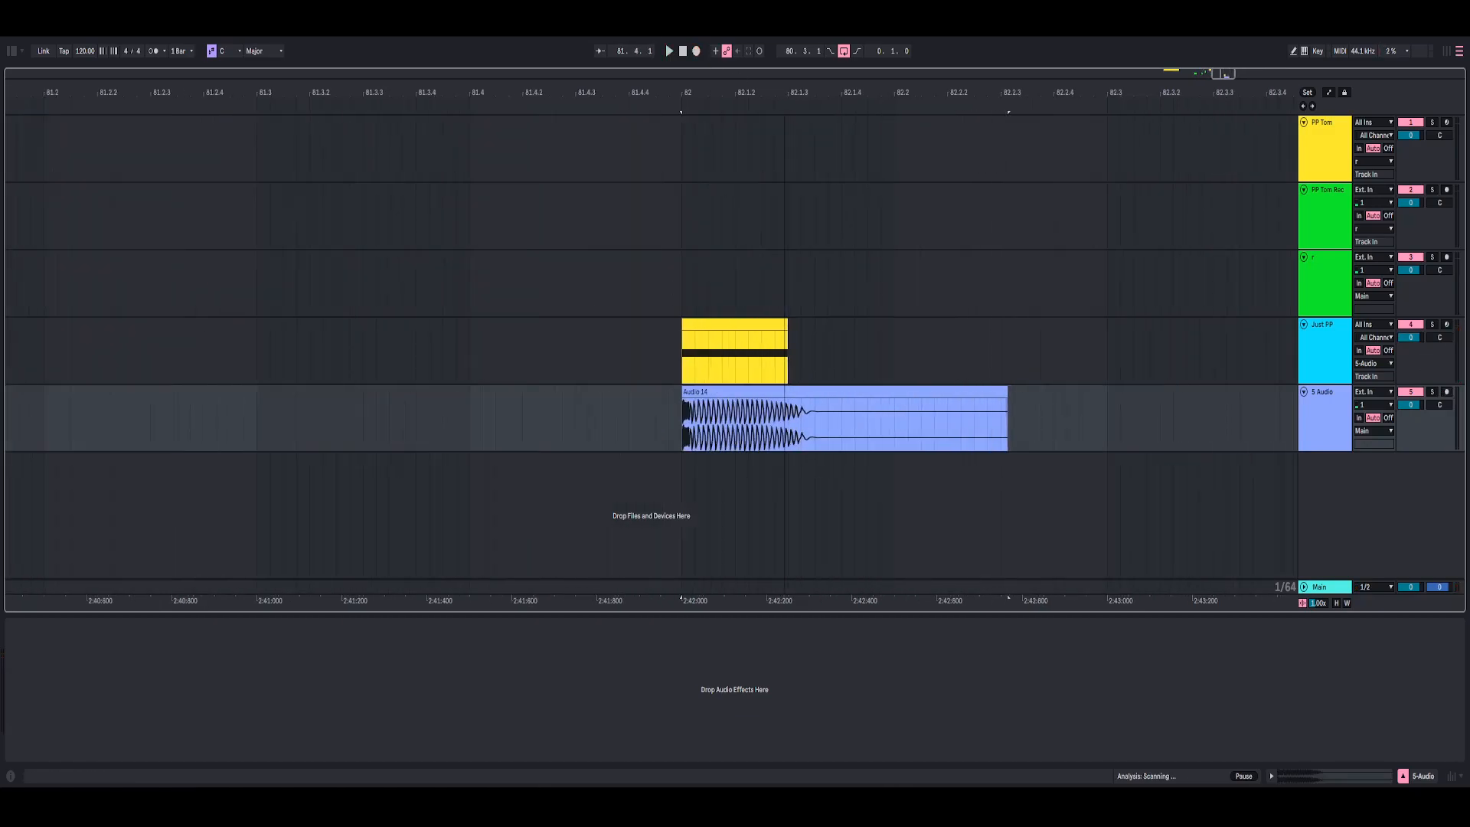
drag(784, 90, 622, 92)
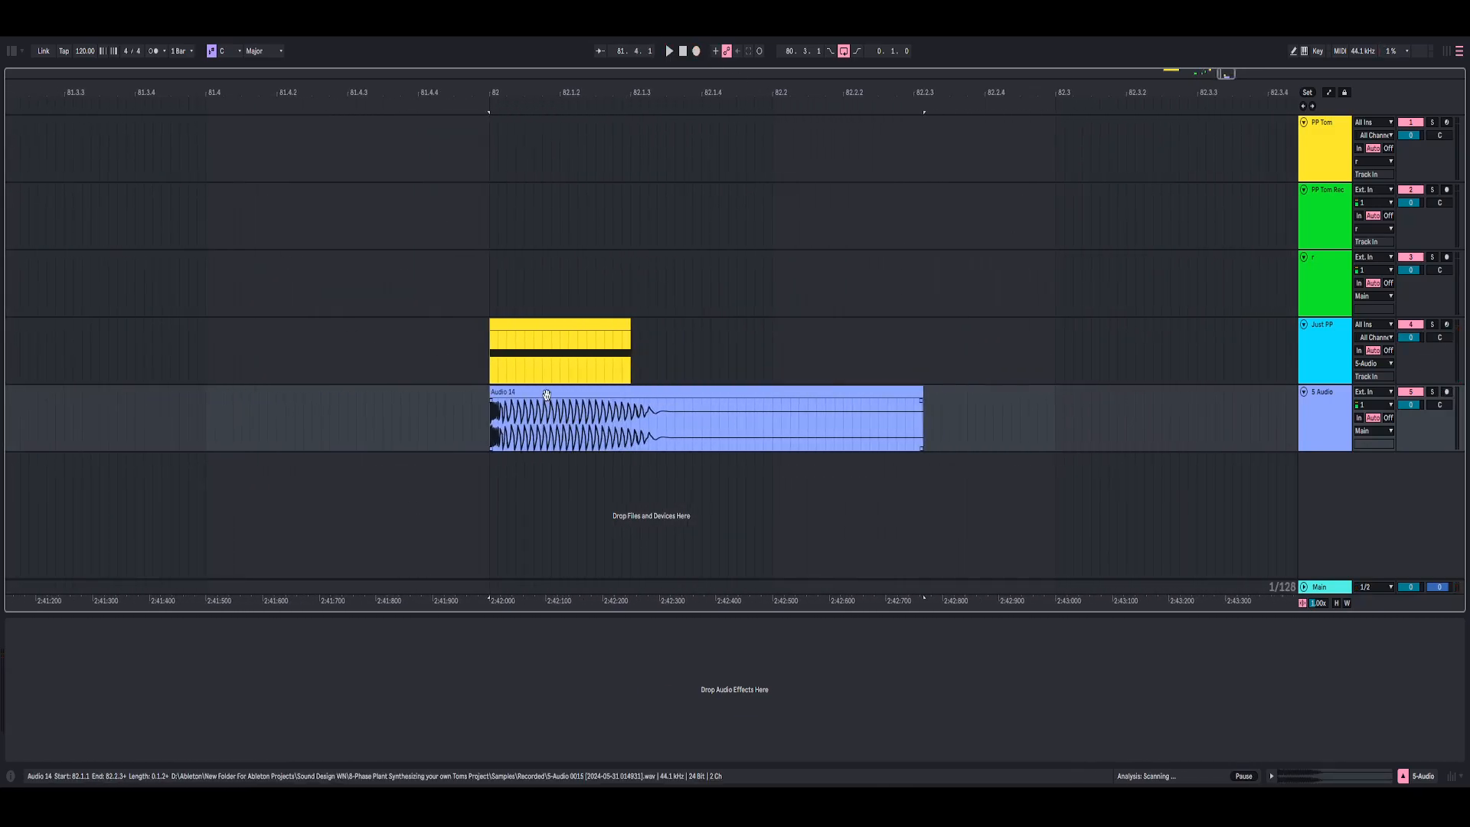
drag(547, 394, 830, 394)
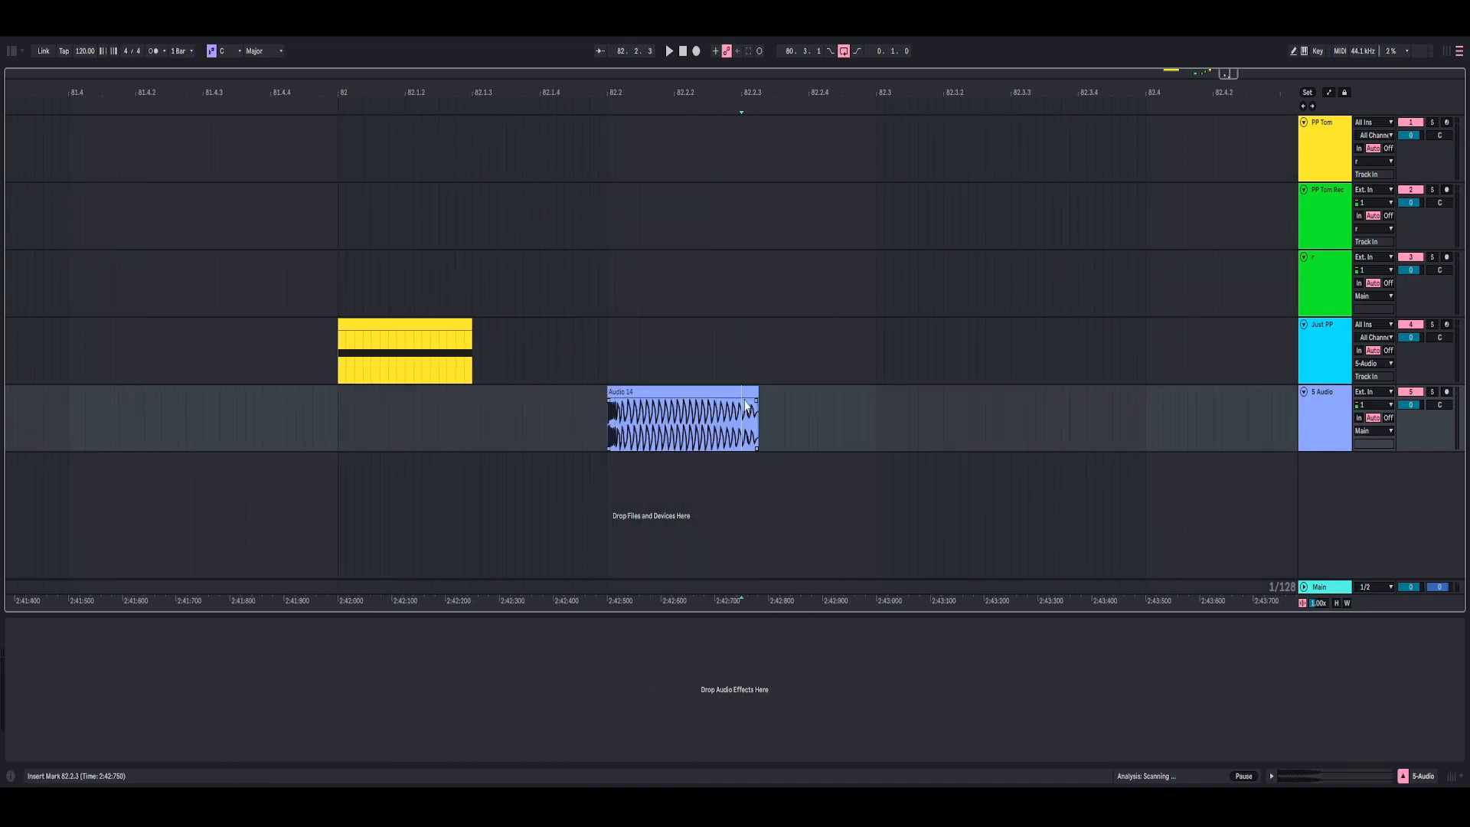
Trim the recorded clip's silent tail on the S Audio track, and add a fade-out over most of its length
click(736, 391)
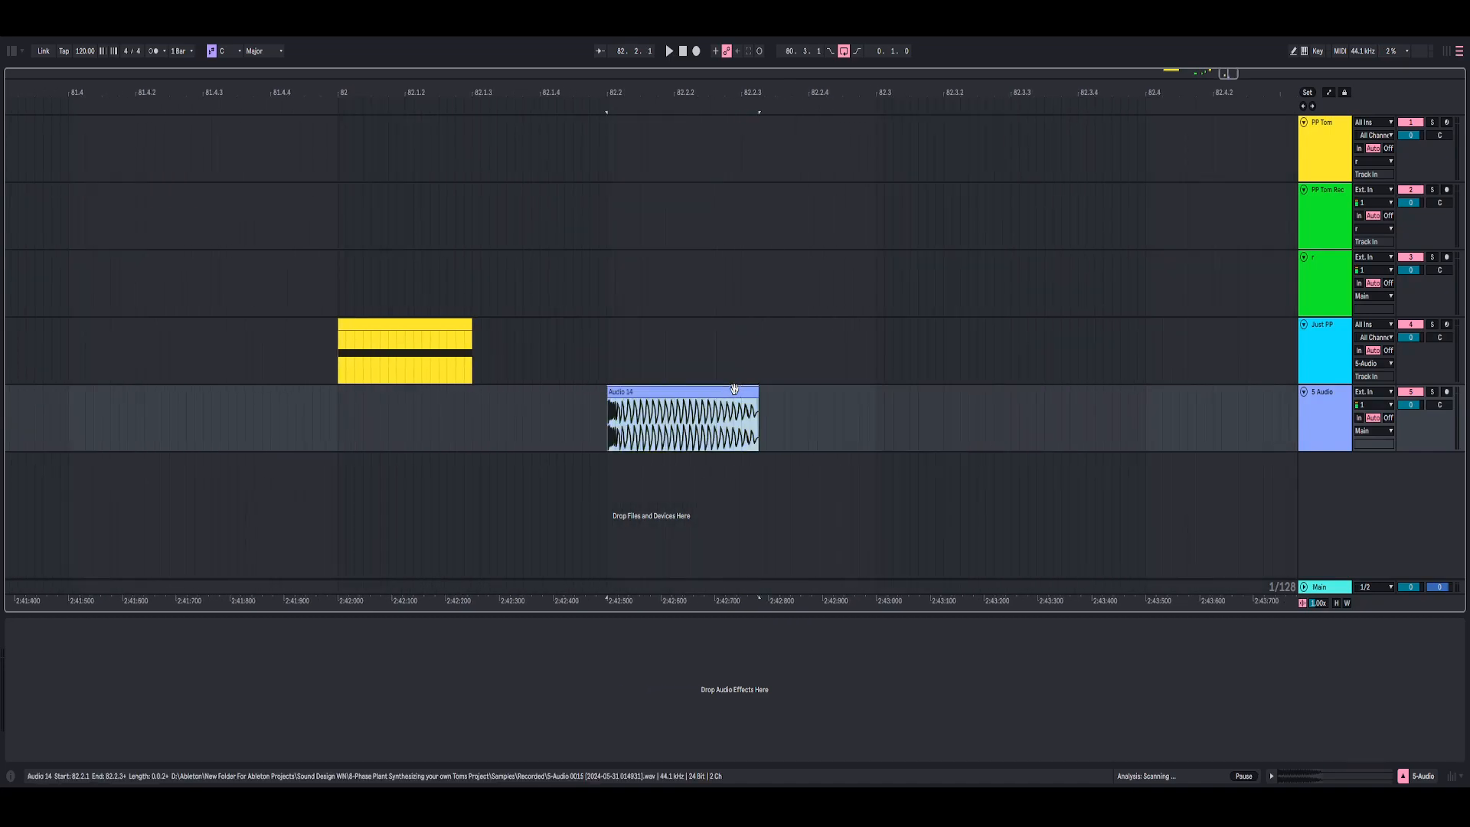
click(613, 418)
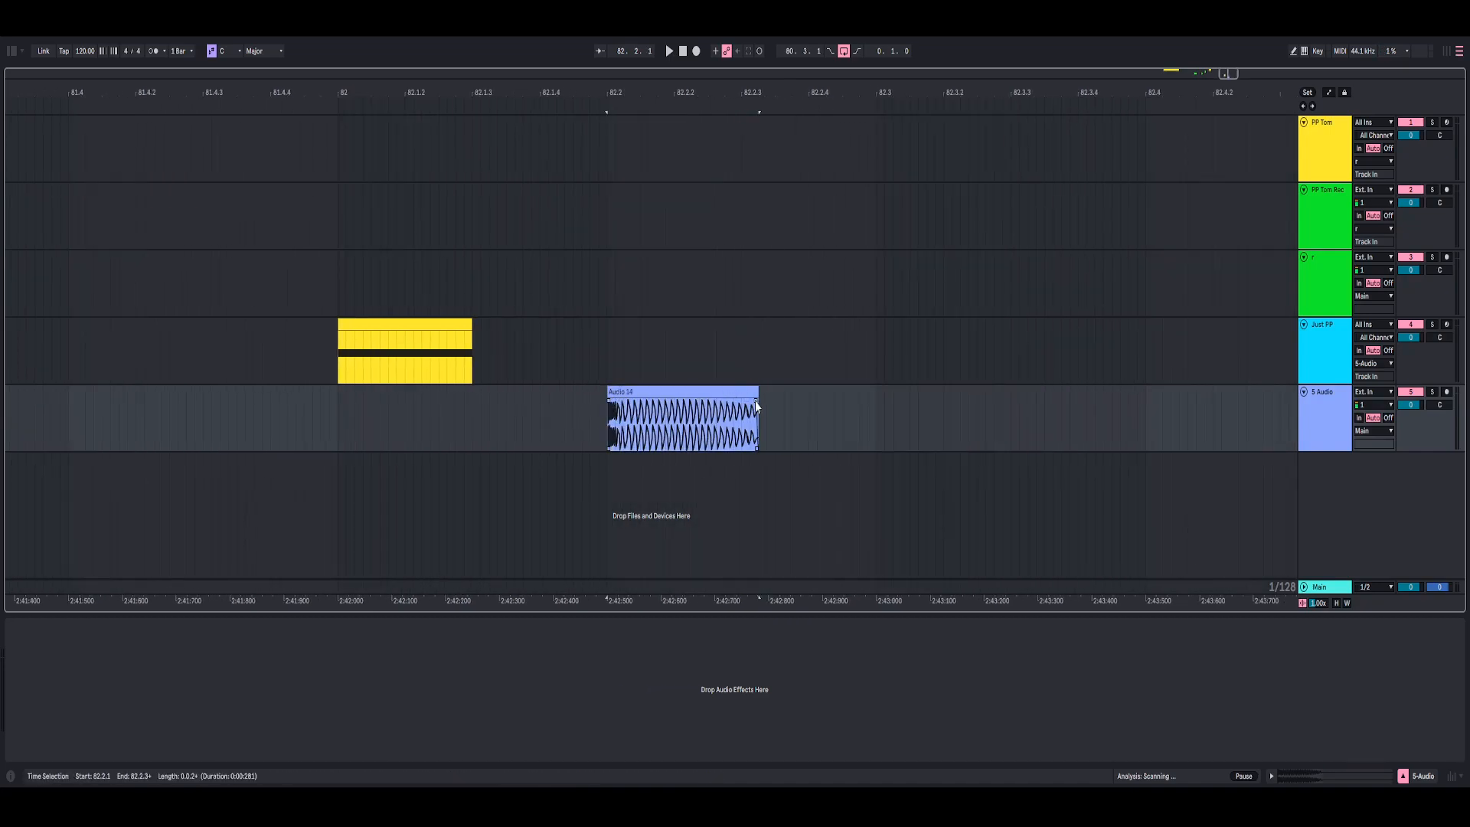
drag(756, 406, 634, 391)
drag(629, 93, 630, 191)
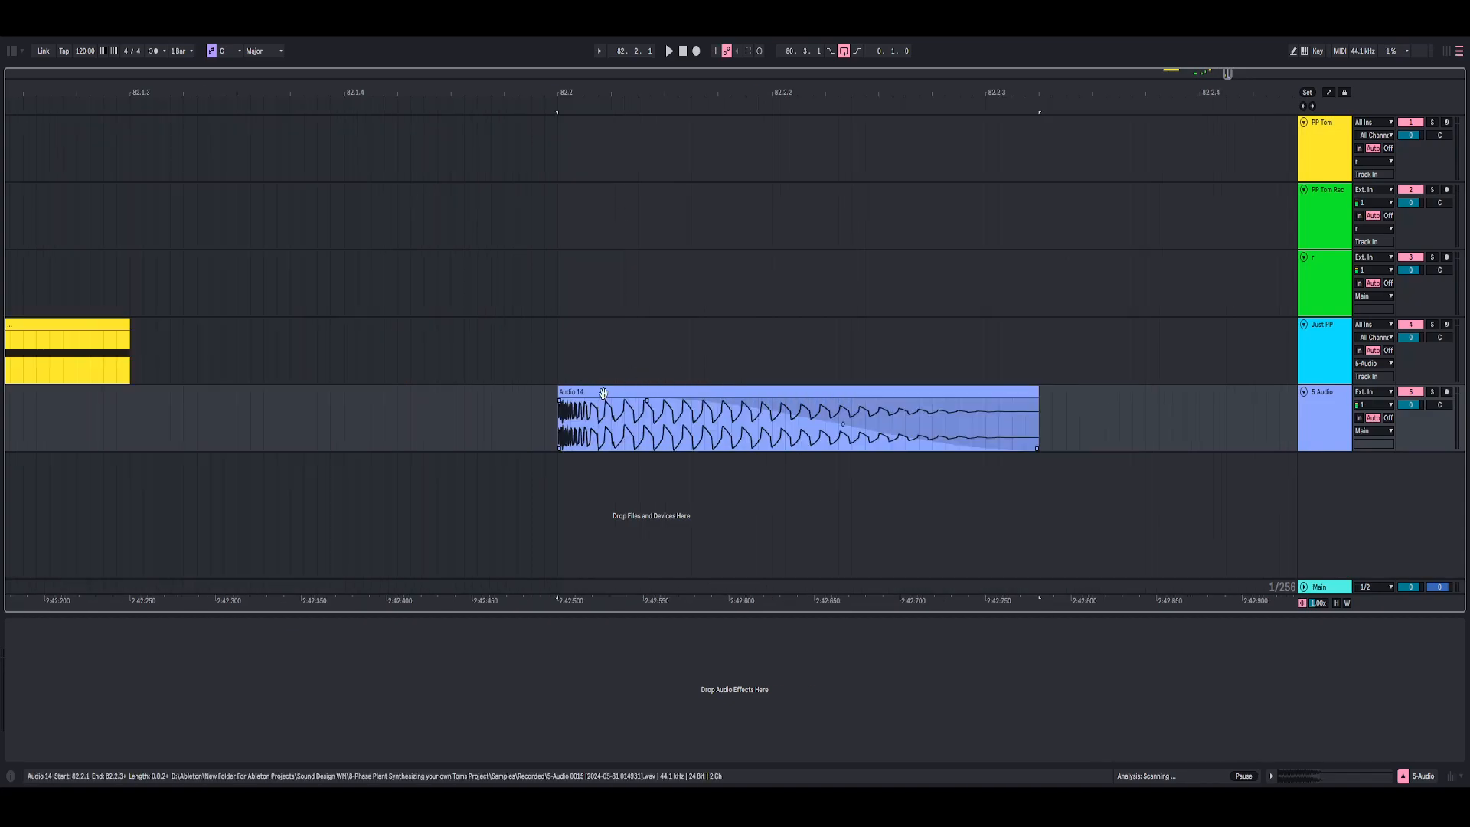
Show the recorded clip's sample and move its start marker slightly later into the transient
click(804, 391)
click(1271, 776)
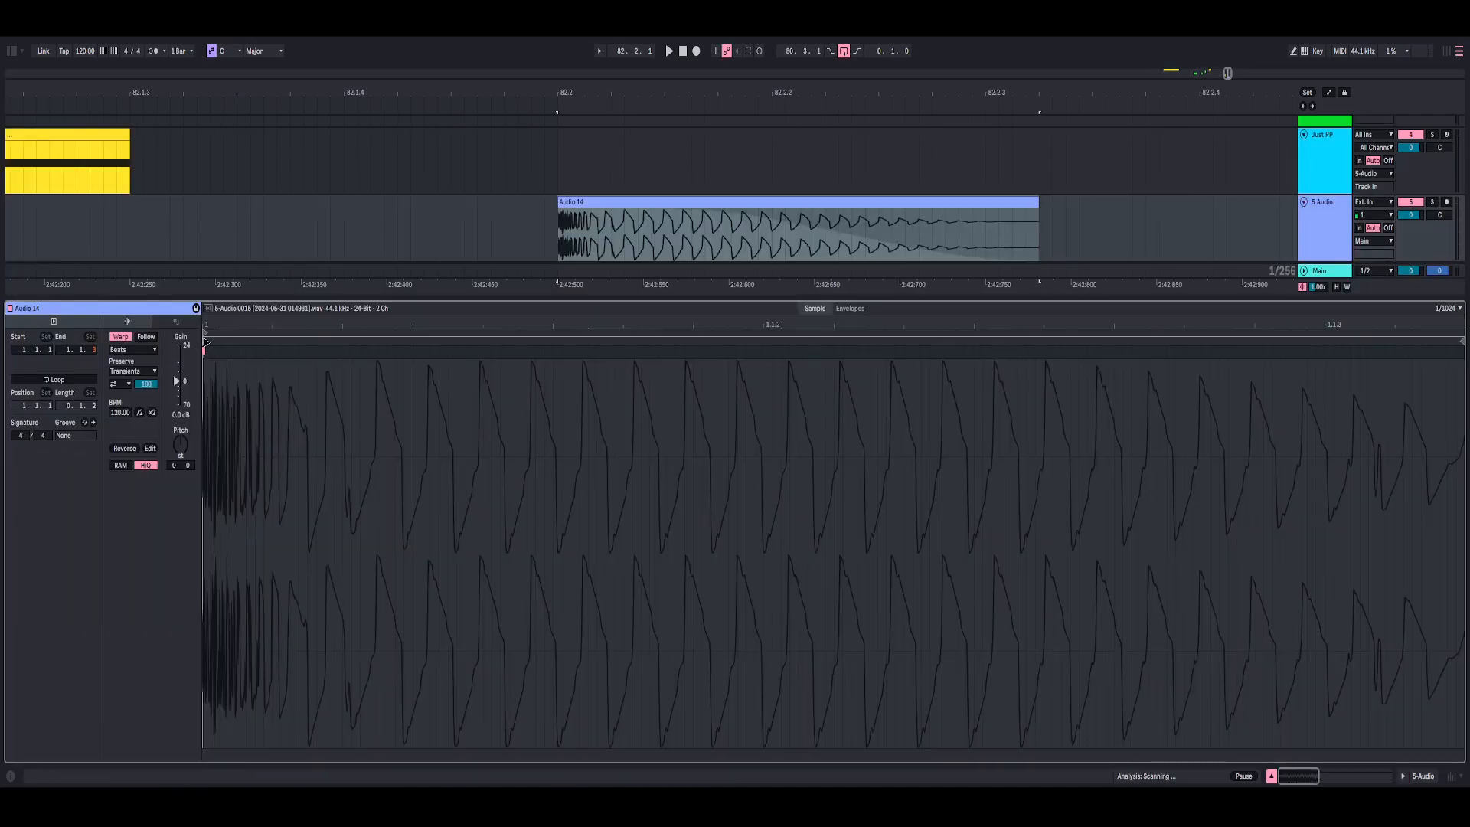
drag(206, 343, 222, 339)
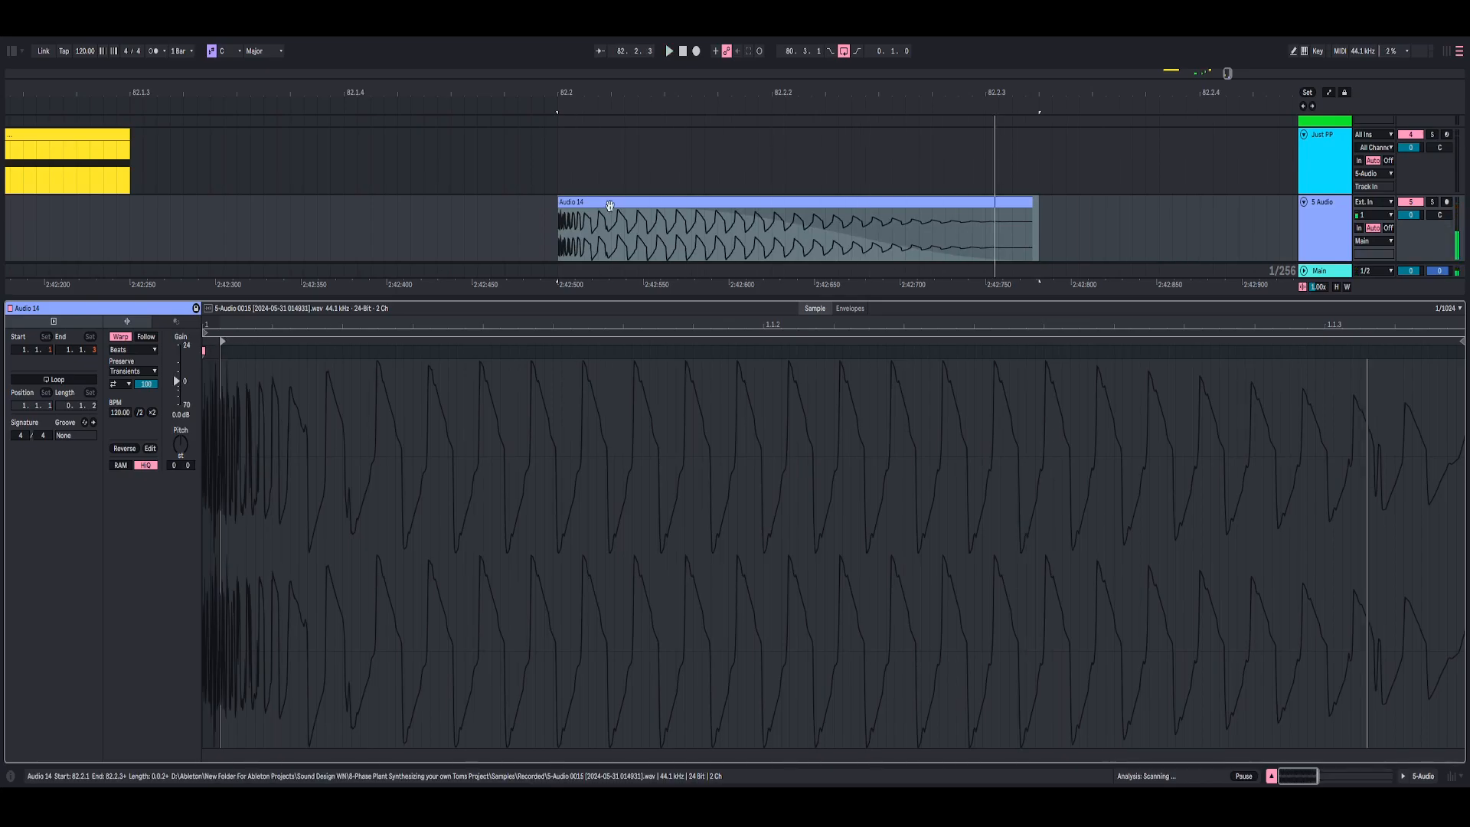
Reshape the clip's fade-out into a smooth curve beginning near its start, and audition the result
click(663, 219)
drag(664, 210, 621, 207)
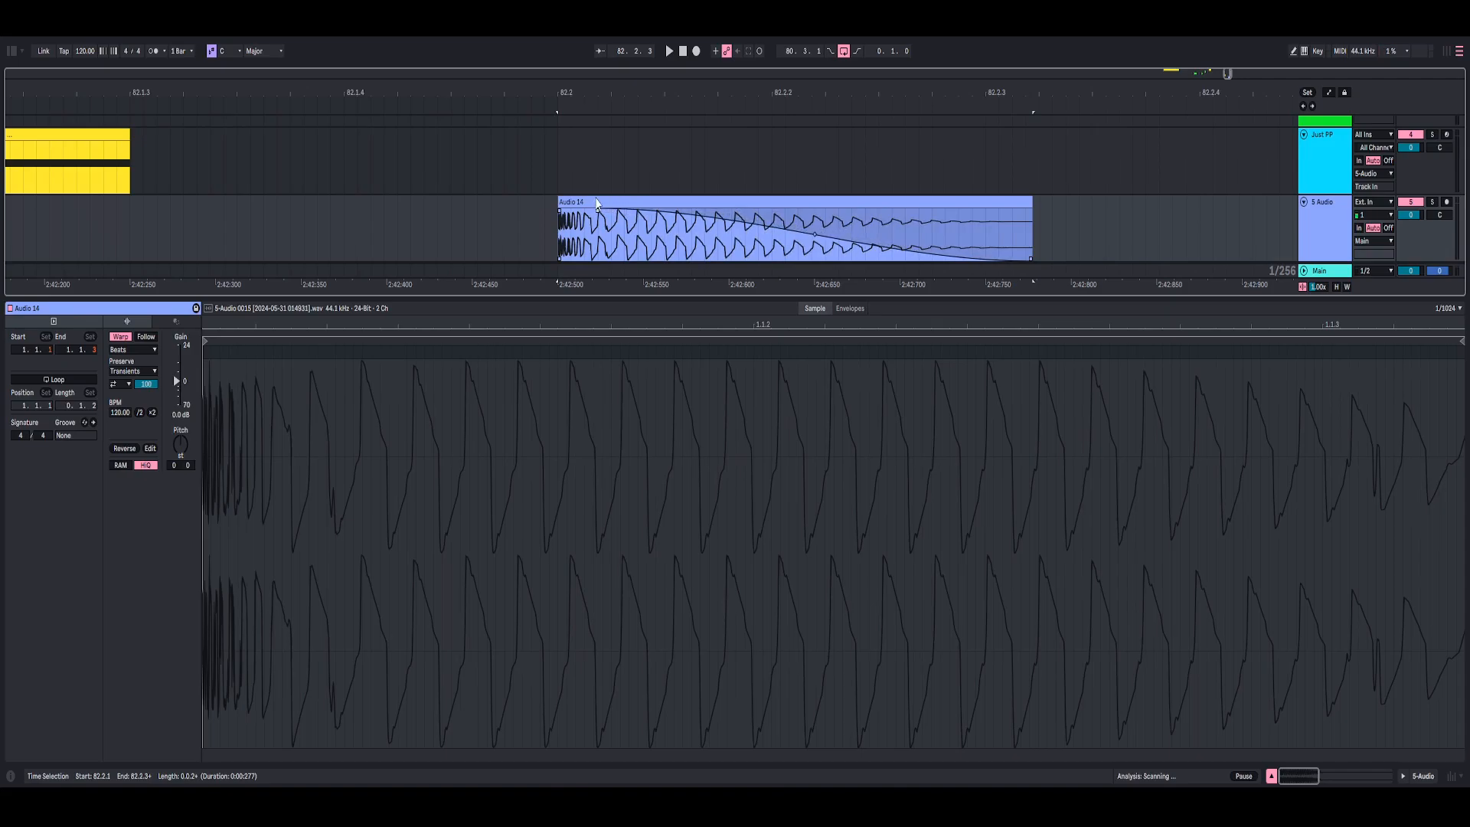
click(568, 202)
key(space)
key(space)
key(space)
key(space)
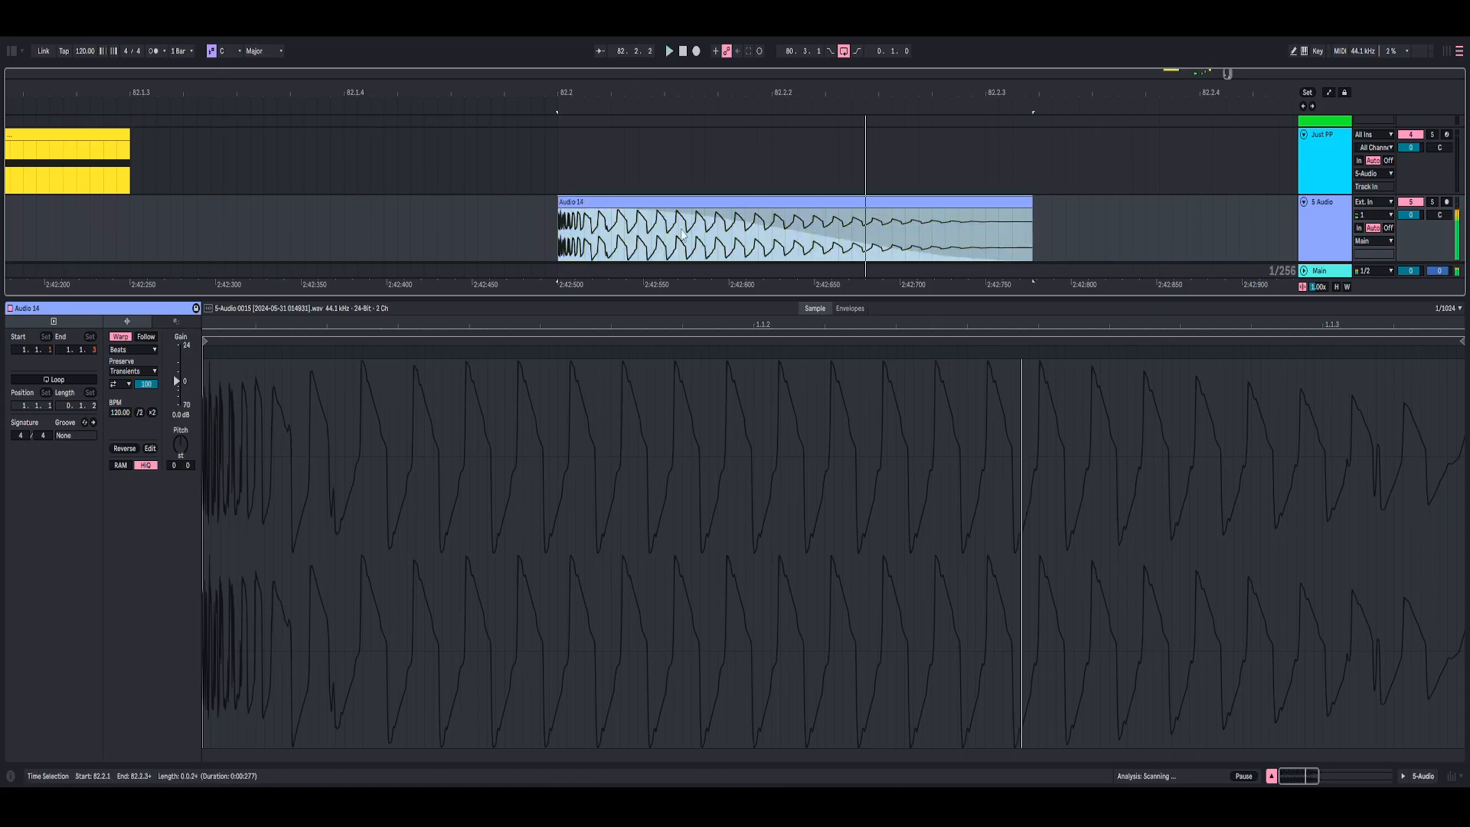
Consolidate the faded tom clip into a new sample and turn off Warp
right_click(634, 212)
click(660, 333)
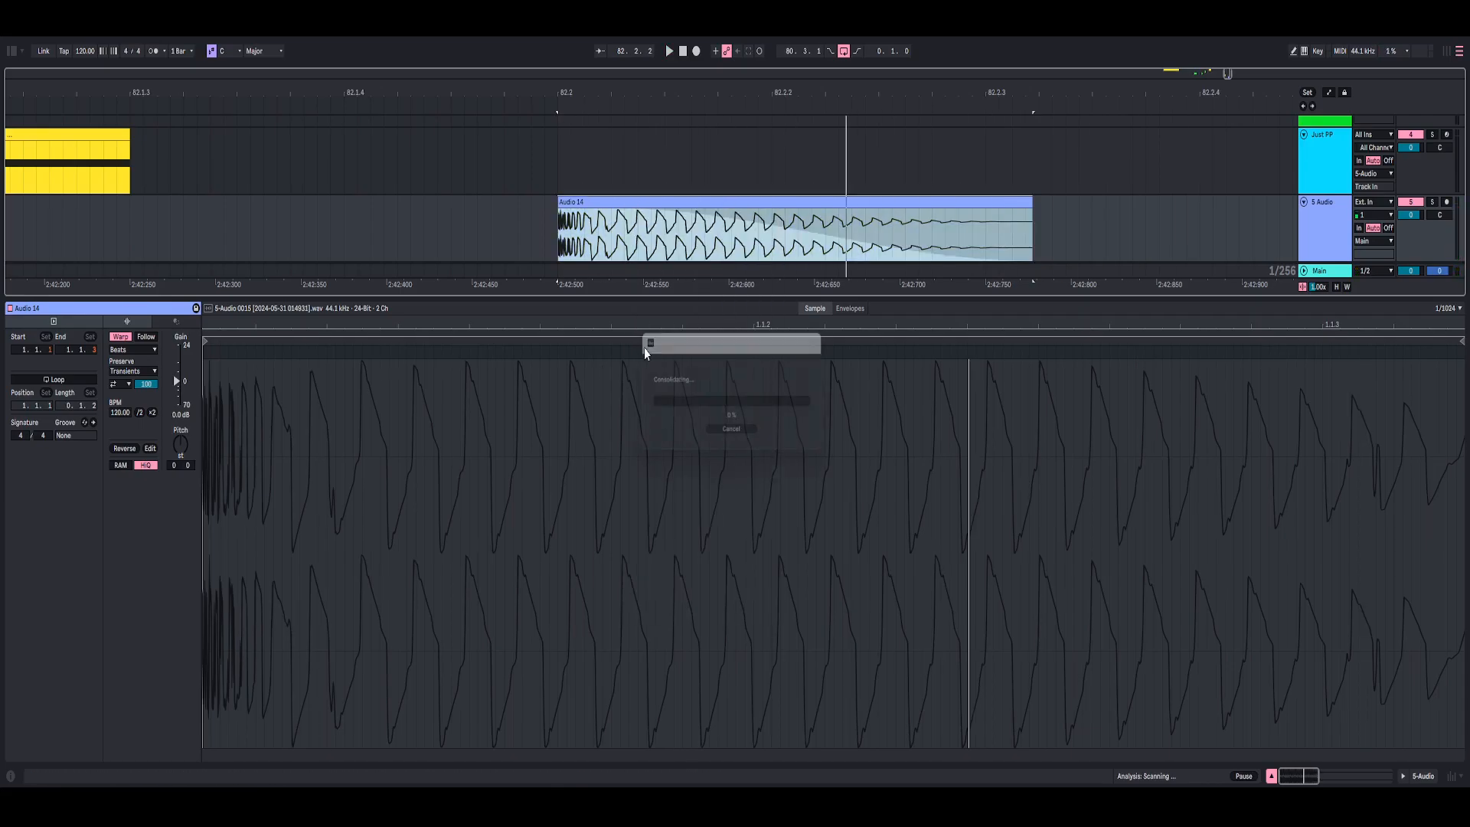
click(120, 337)
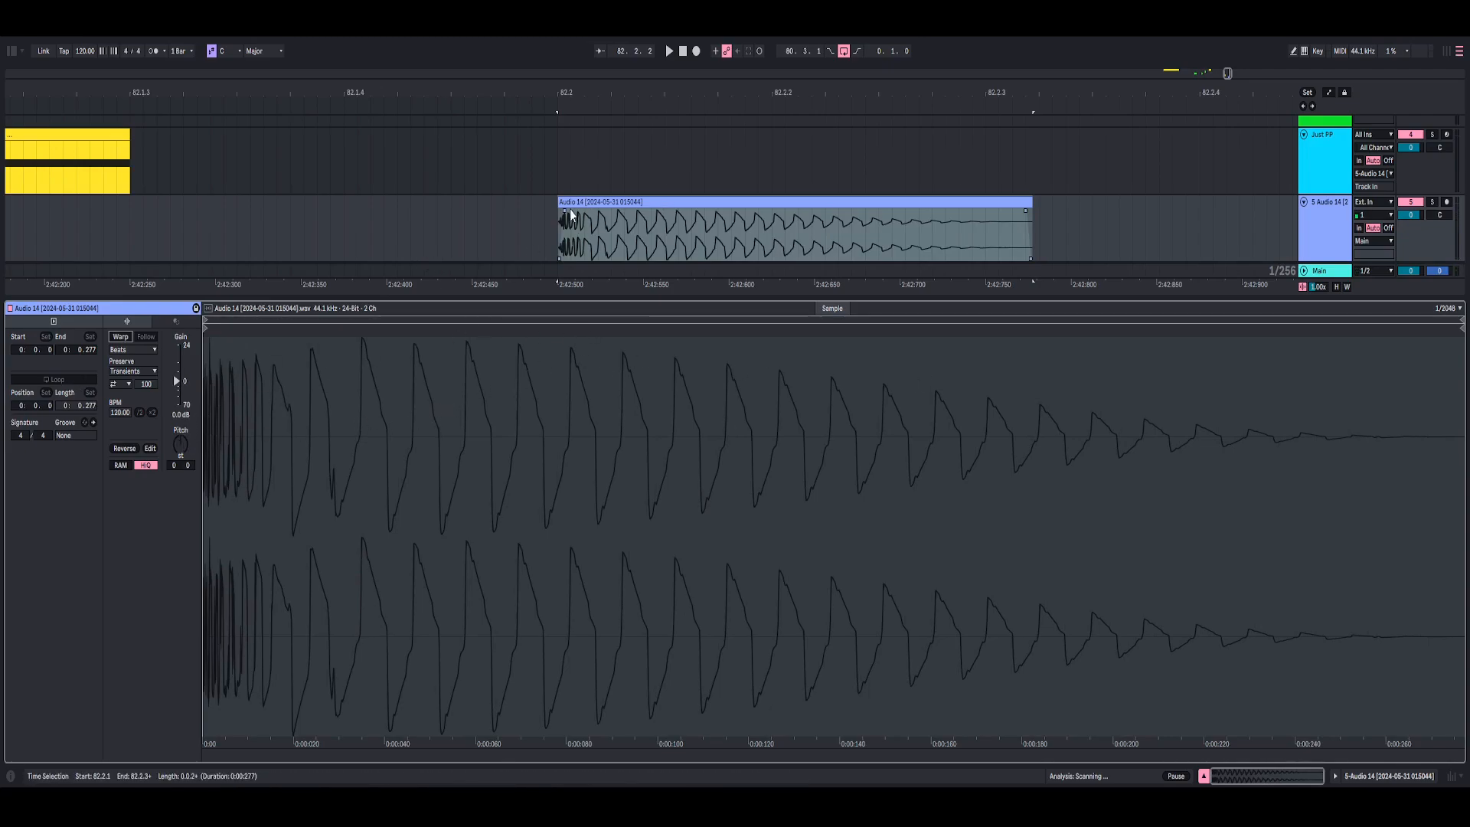
Transpose the consolidated clip's pitch to +7 semitones while auditioning it
click(185, 457)
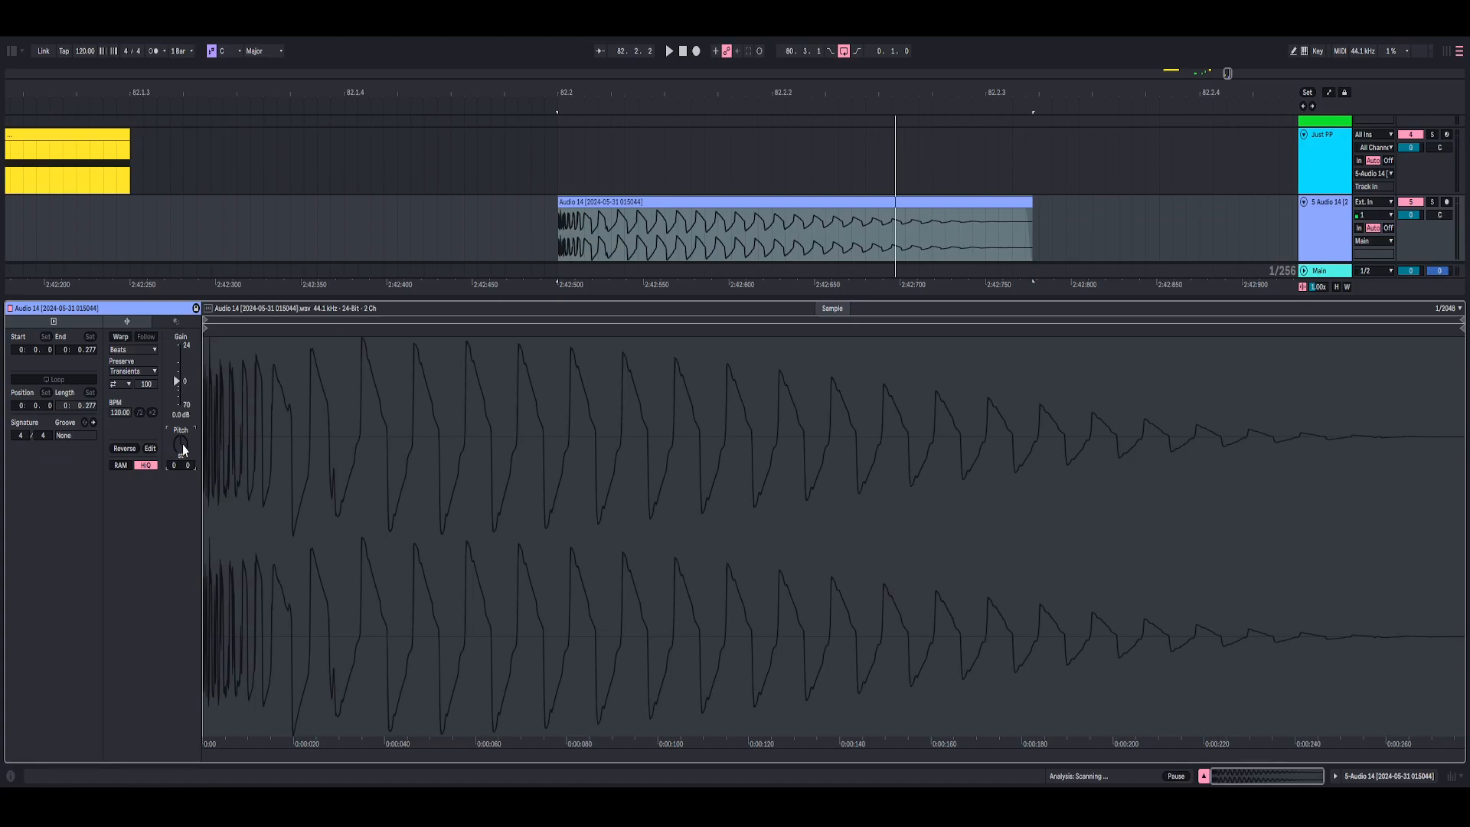
key(space)
mouse_move(184, 450)
mouse_down()
mouse_move(184, 426)
mouse_move(184, 463)
mouse_move(183, 420)
mouse_move(184, 441)
mouse_up()
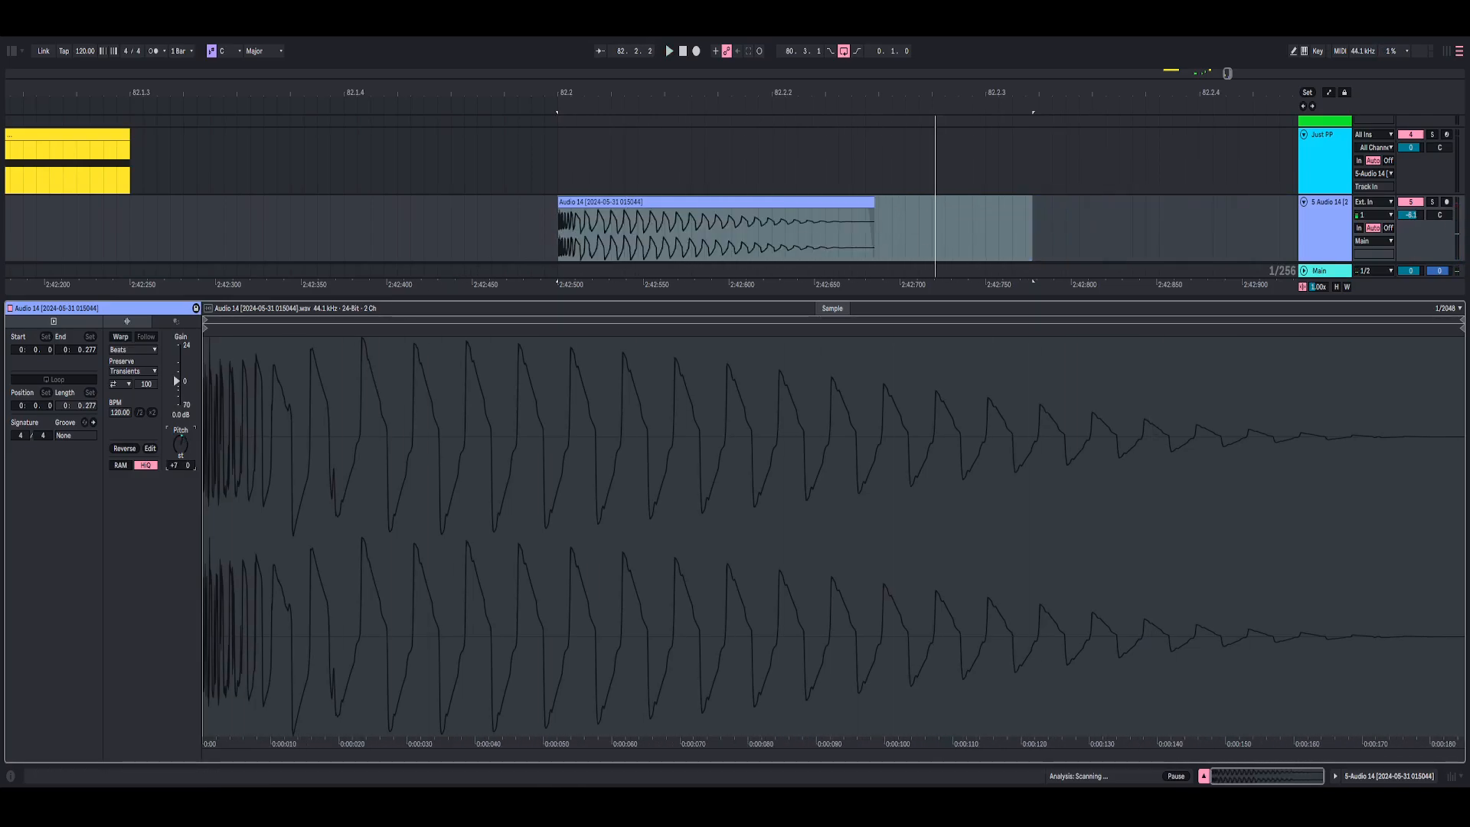
key(space)
Copy the pitched tom clip to 82.2.3 on the same track, and play the two hits
double_click(665, 193)
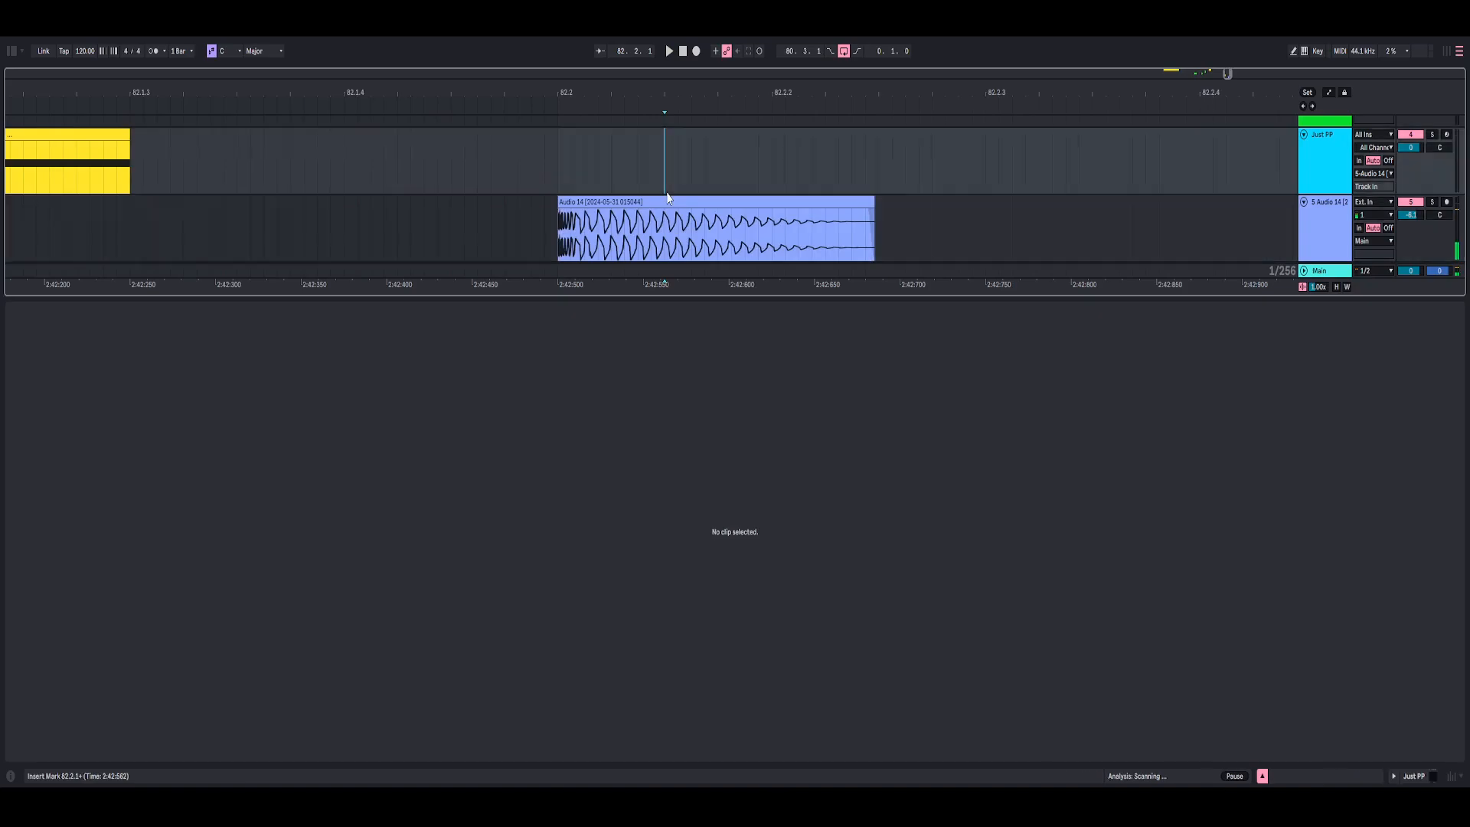
click(667, 200)
key(ctrl+z)
drag(651, 201, 1047, 220)
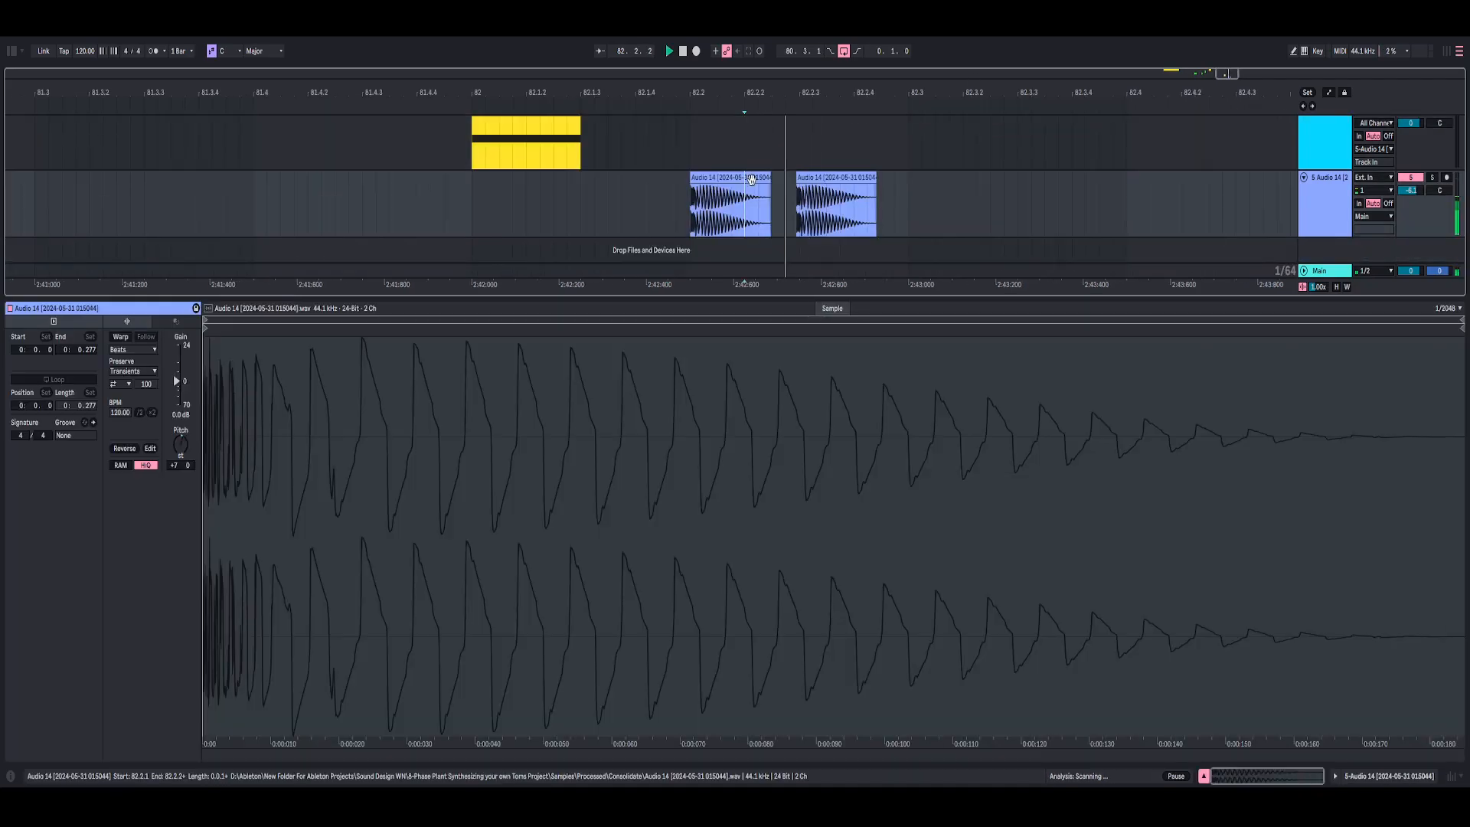
click(752, 178)
key(space)
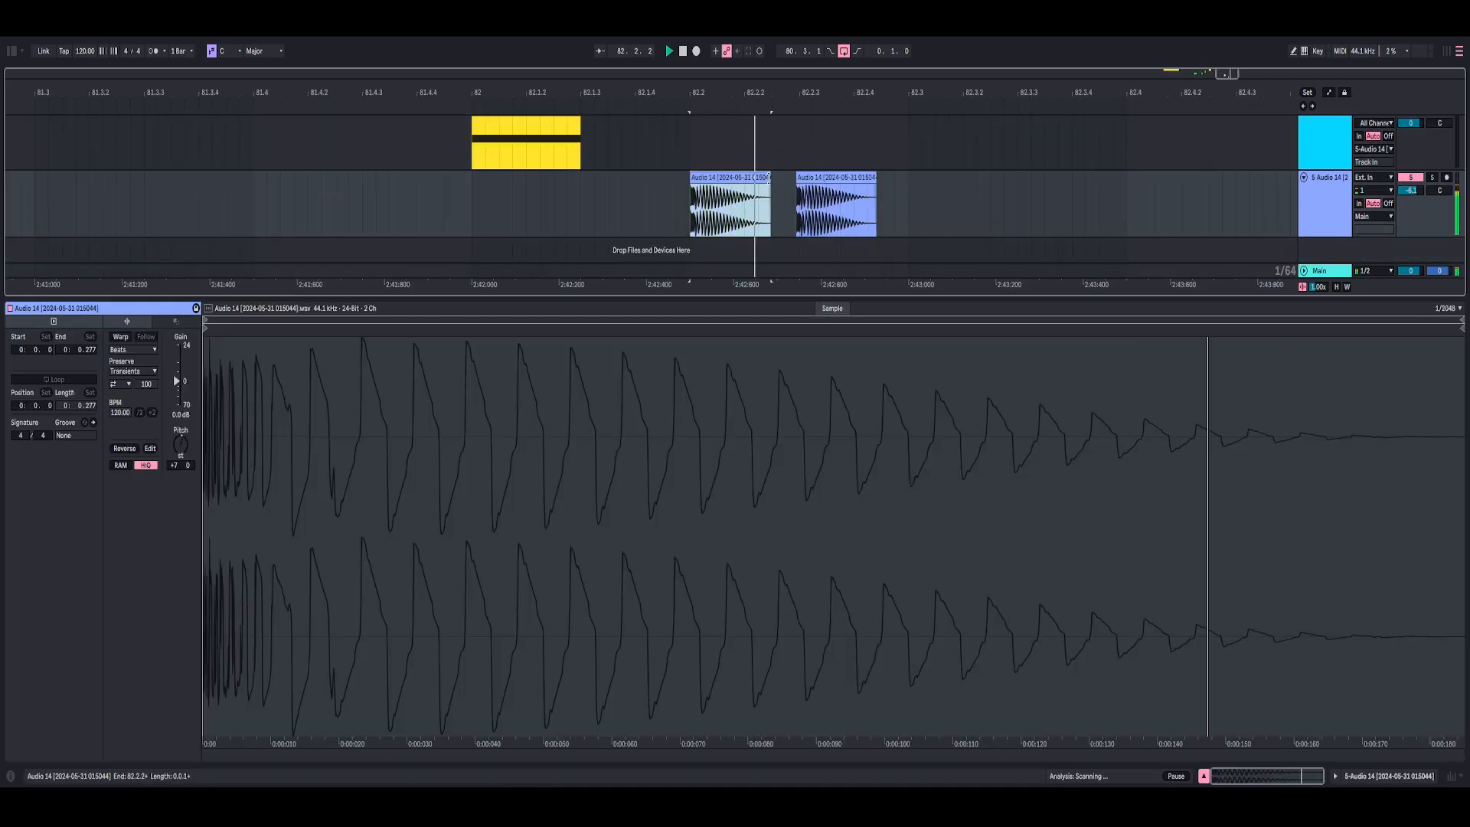
Move the copy back so it shortens the first tom, then duplicate the shortened clip twice and audition the hits
key(space)
drag(810, 182, 746, 210)
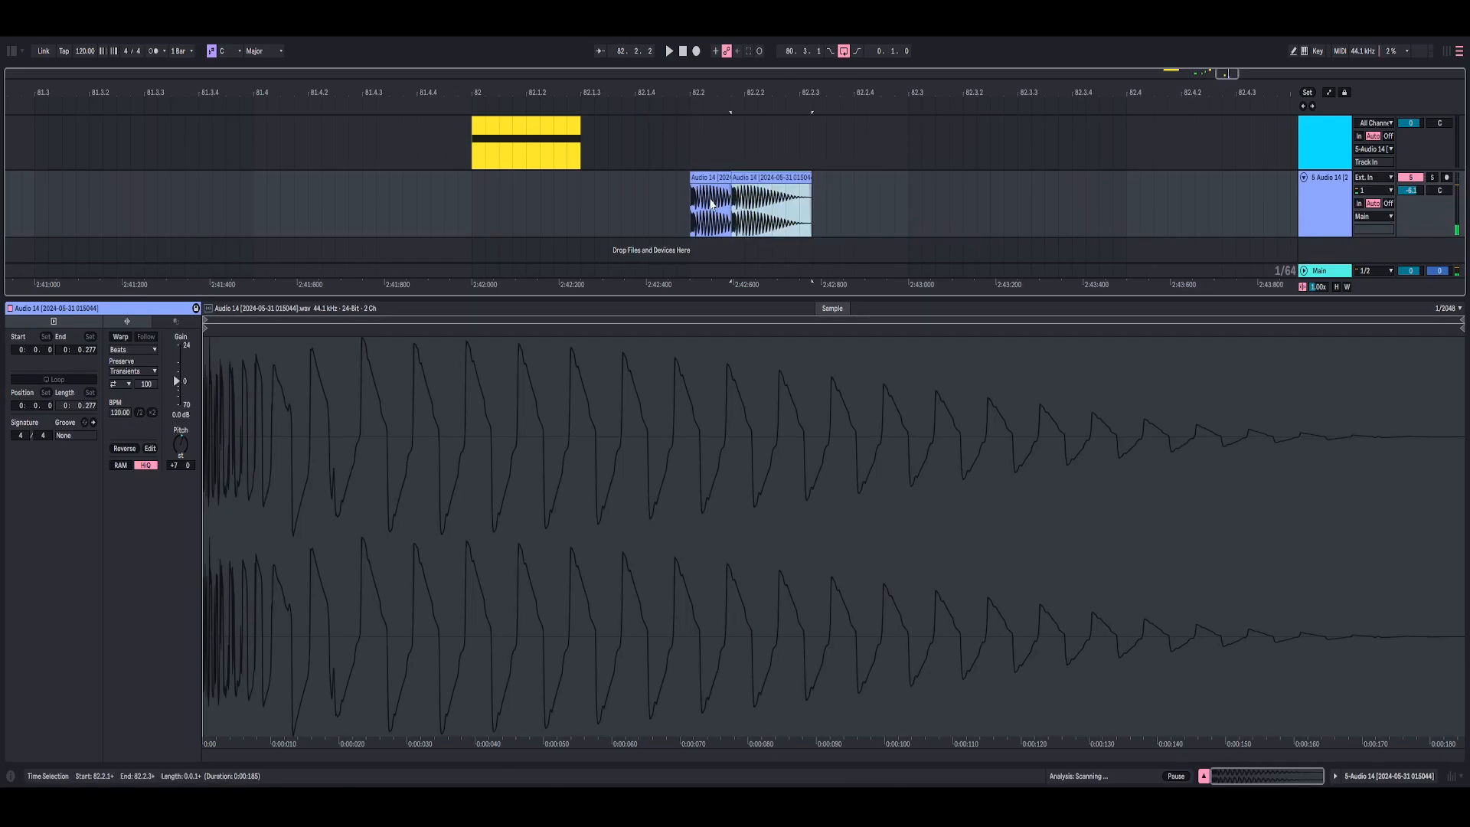
click(713, 178)
key(ctrl+d)
key(ctrl+d)
click(712, 181)
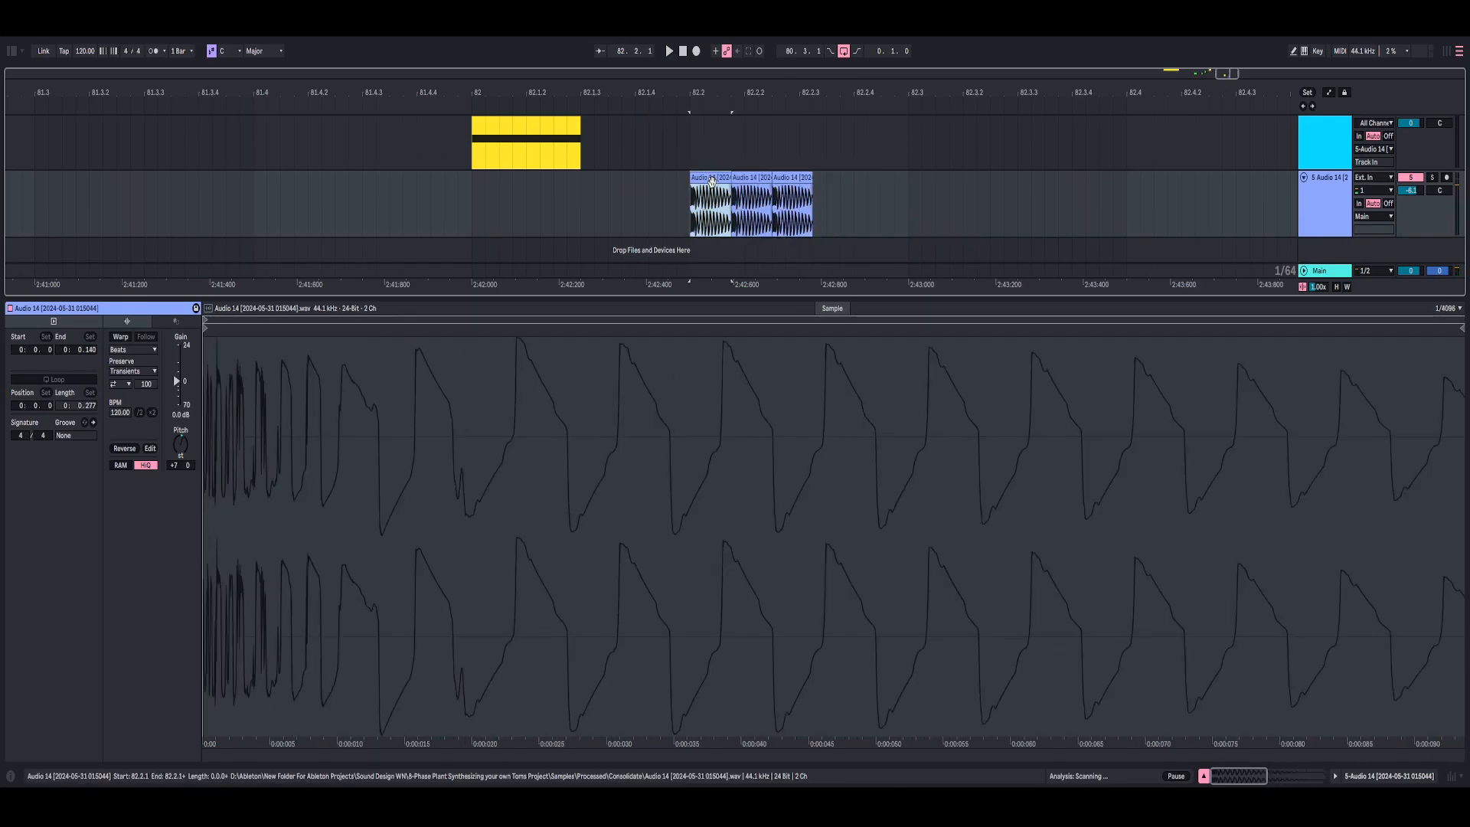
key(space)
Enable the triplet grid and rearrange the toms as three longer back-to-back clips starting at 82.2, 82.2.2 and 82.2.3
right_click(690, 220)
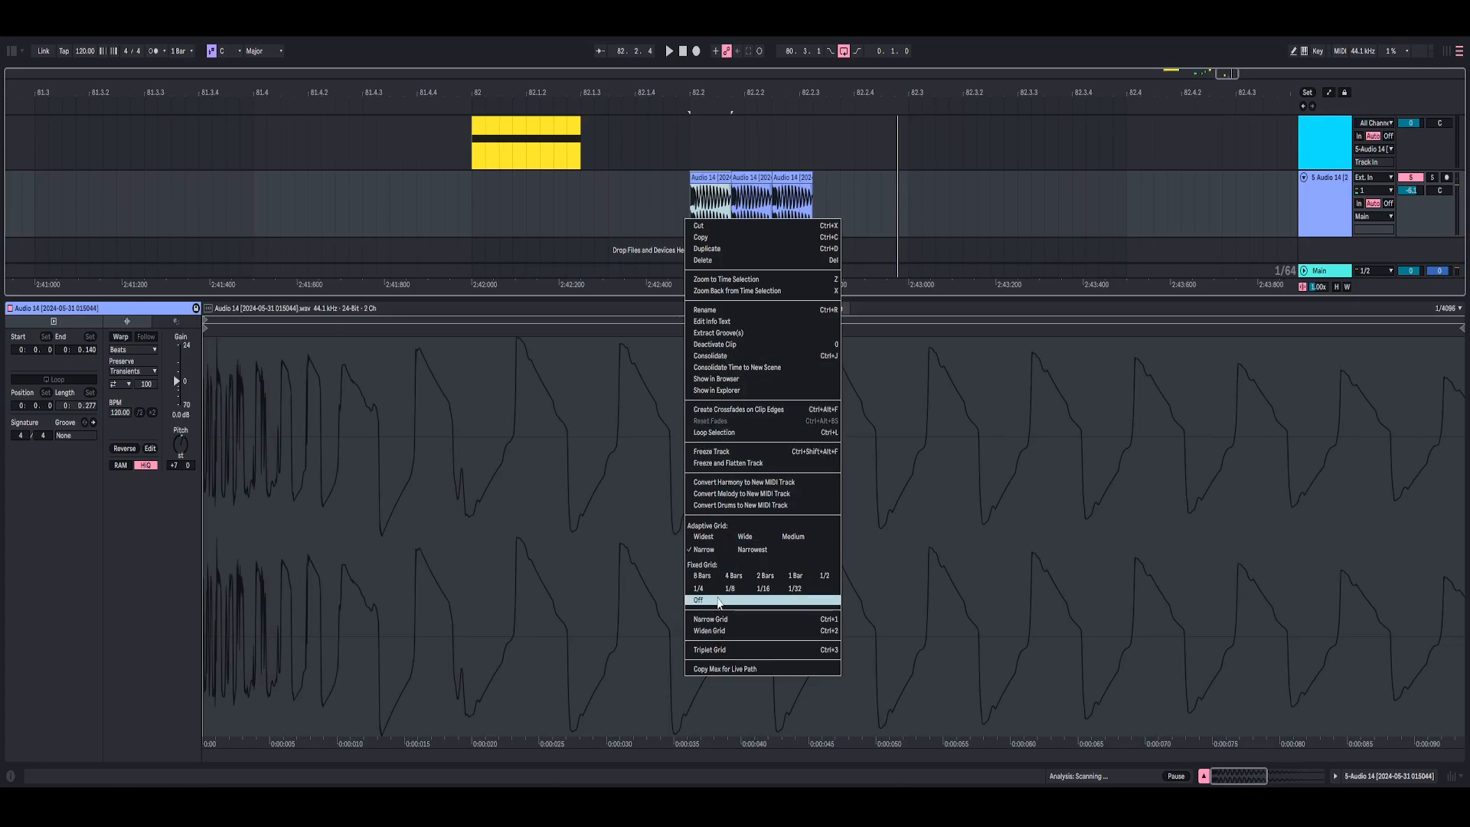
click(722, 653)
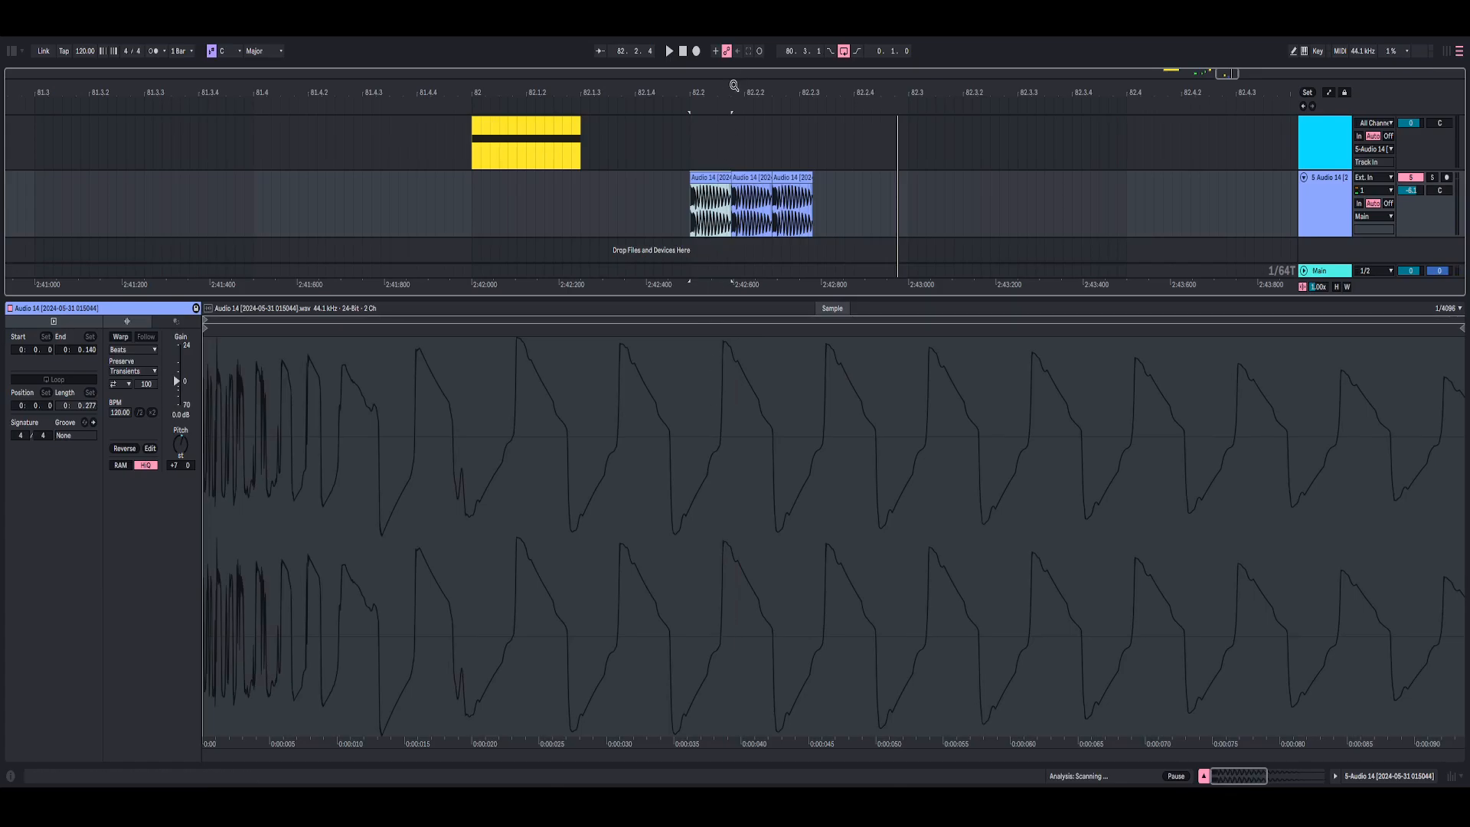
drag(736, 85, 733, 130)
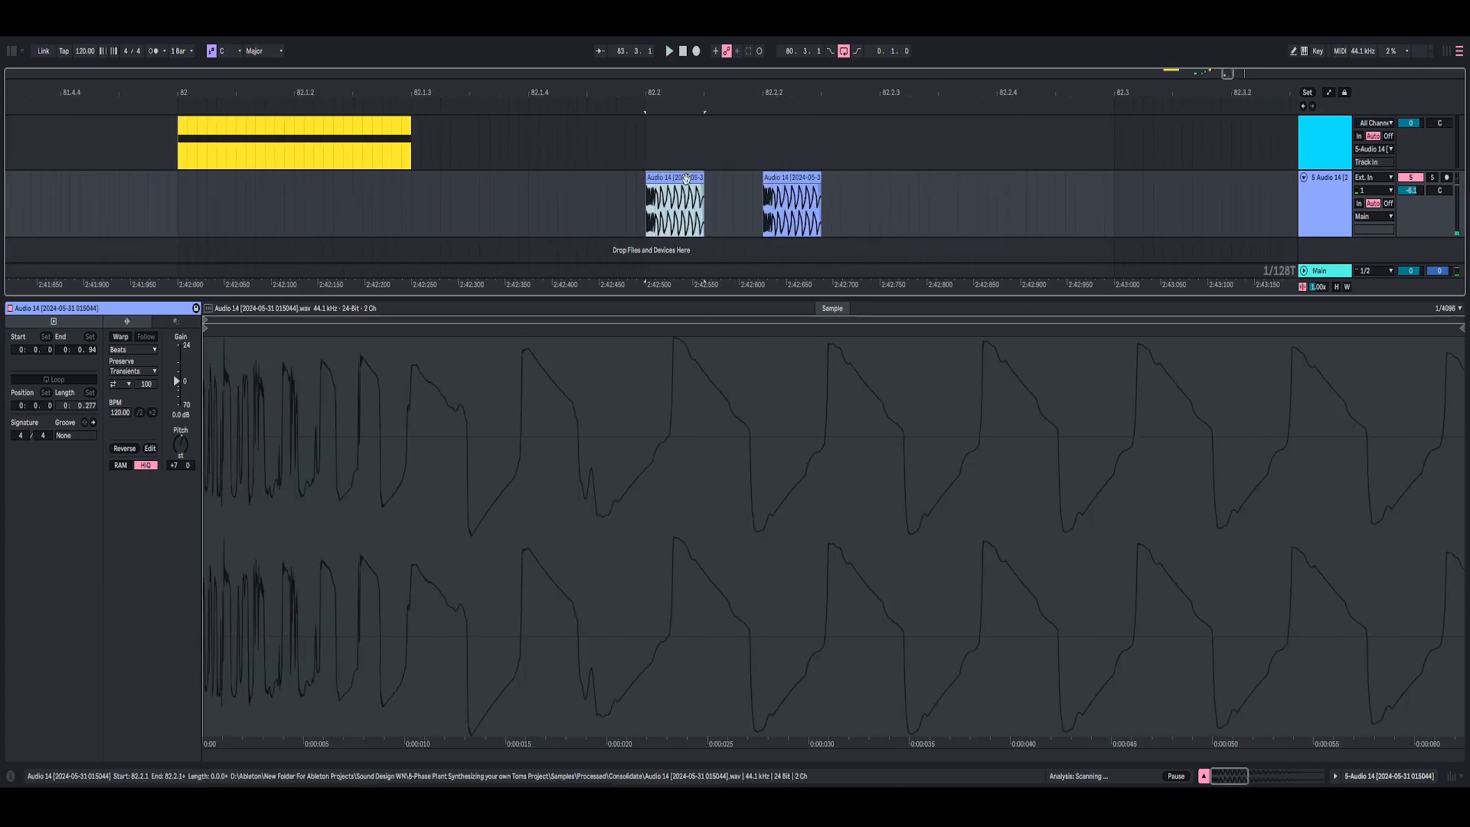
key(space)
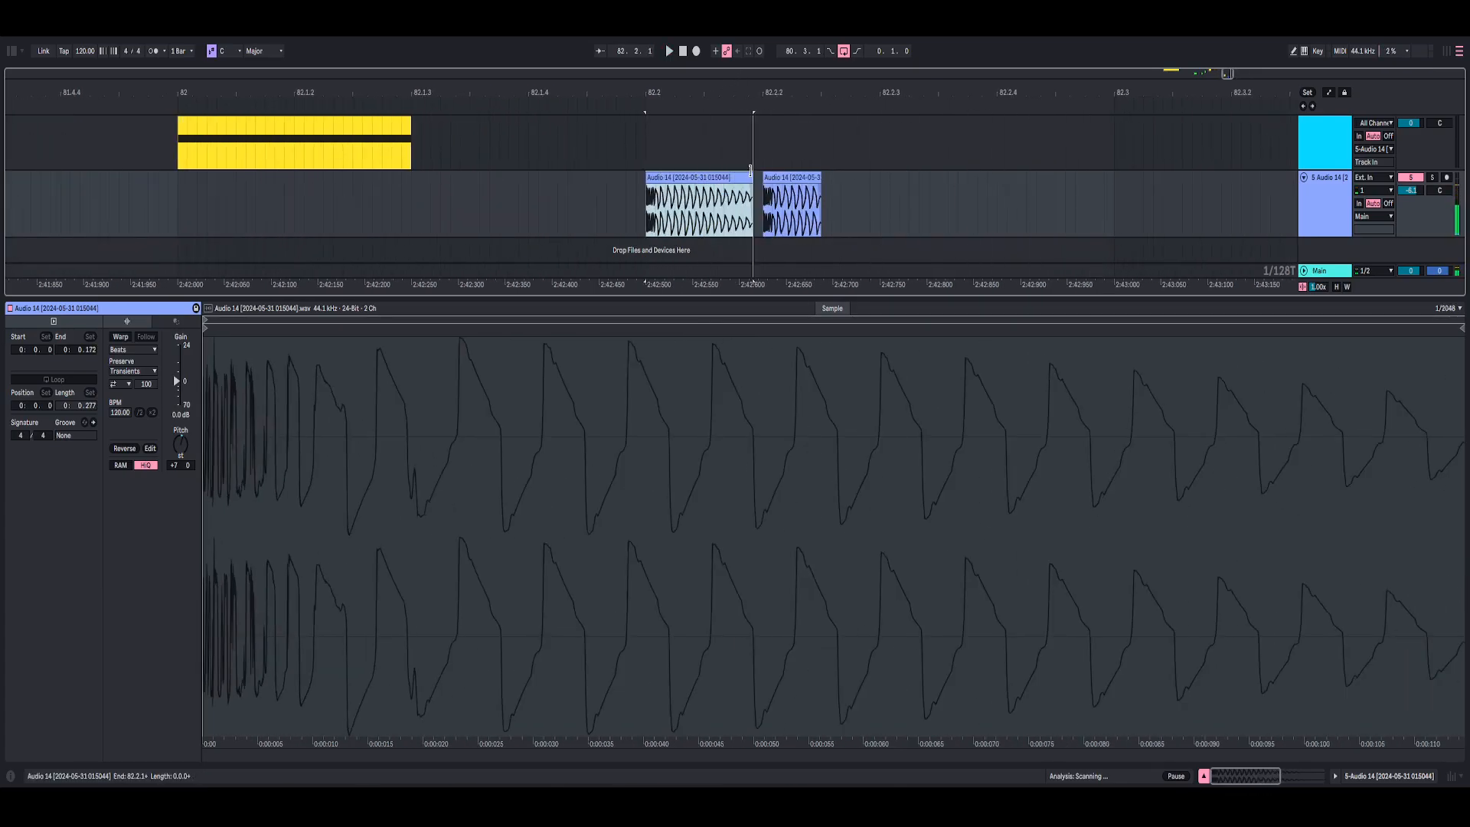
click(697, 175)
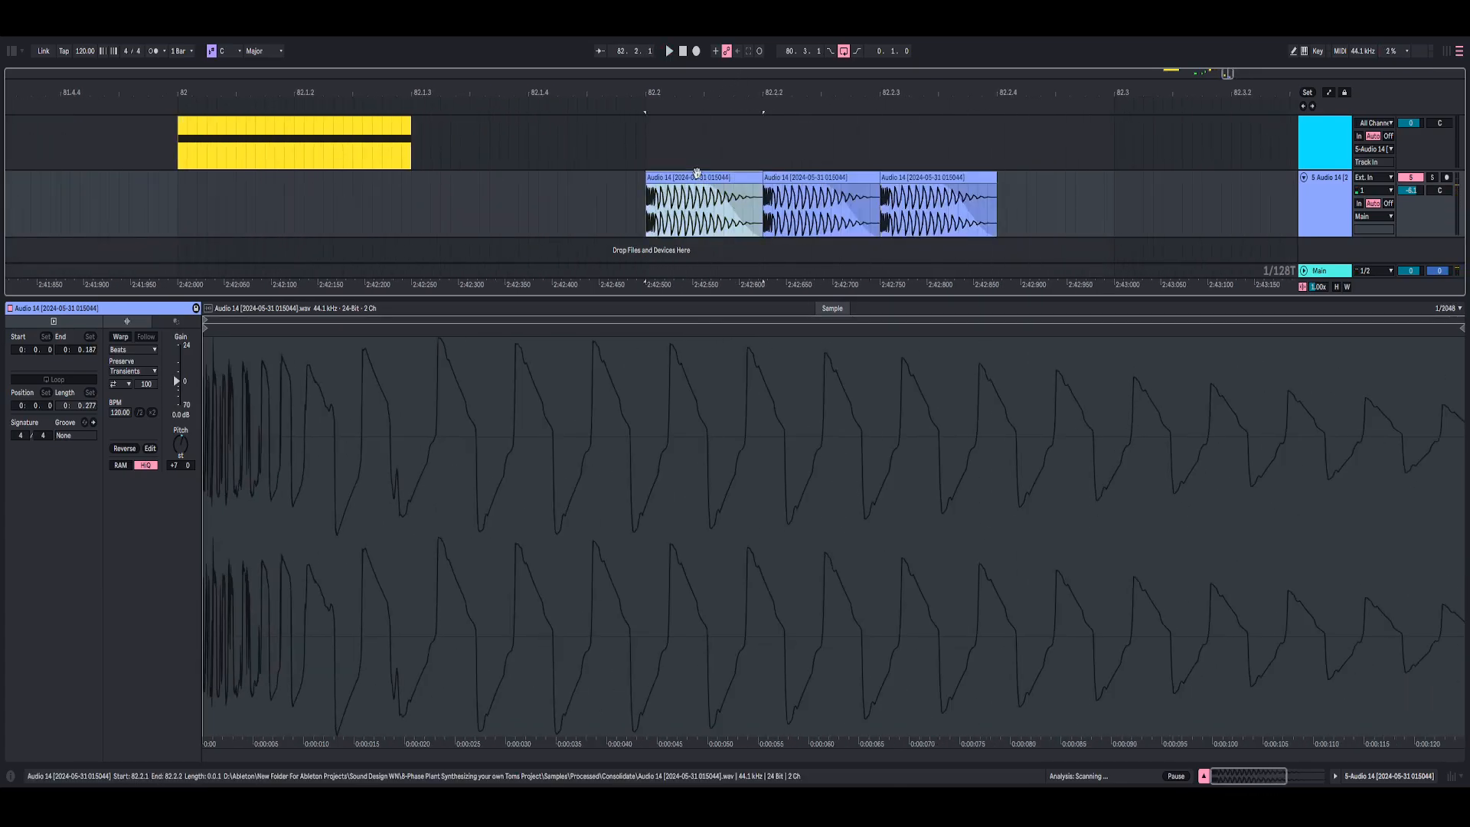
Play the three back-to-back toms starting at 82.2 several times to check the rhythm
key(space)
key(space)
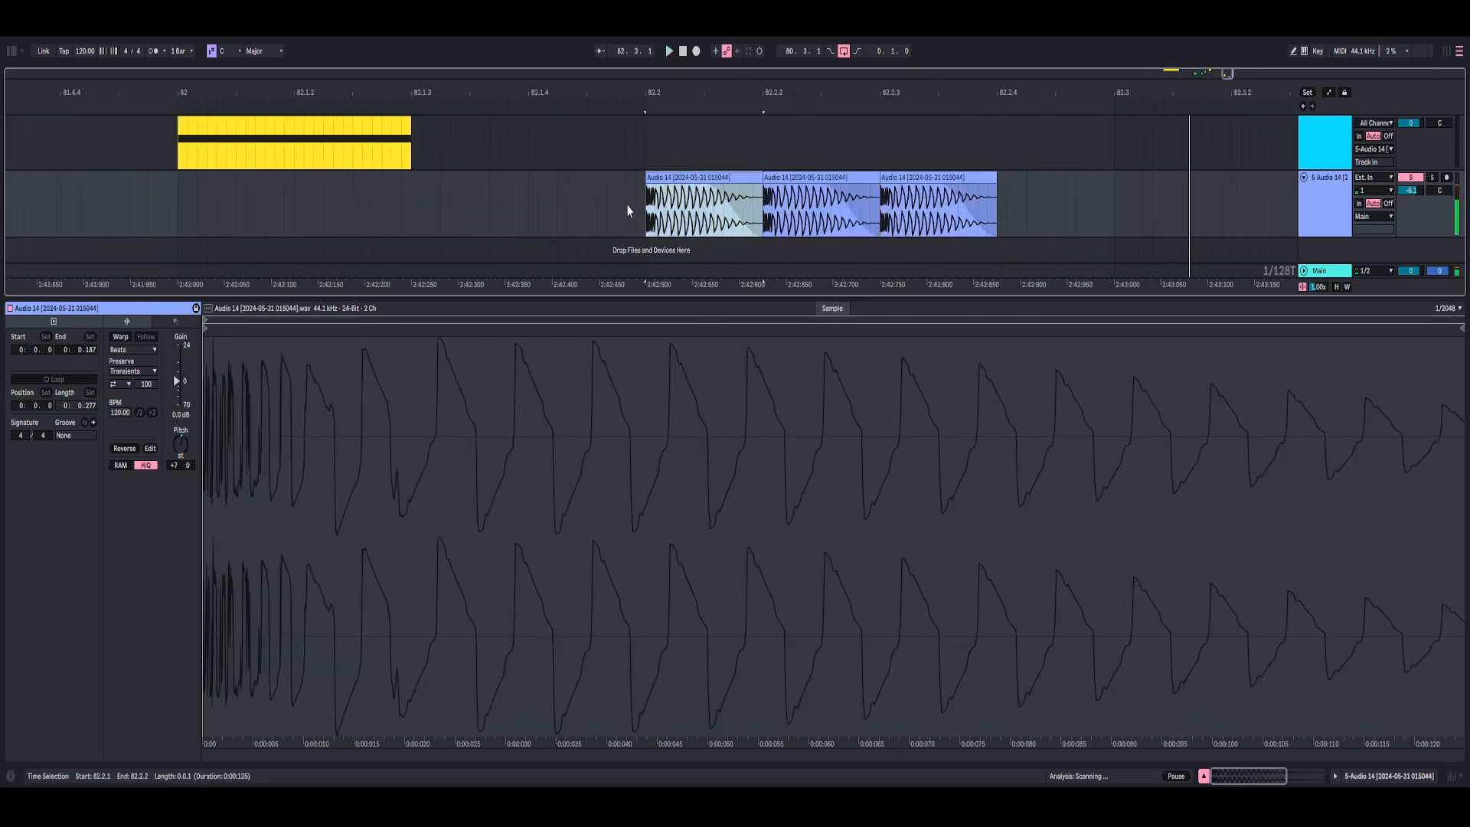
click(627, 207)
drag(687, 91, 634, 111)
key(space)
click(651, 203)
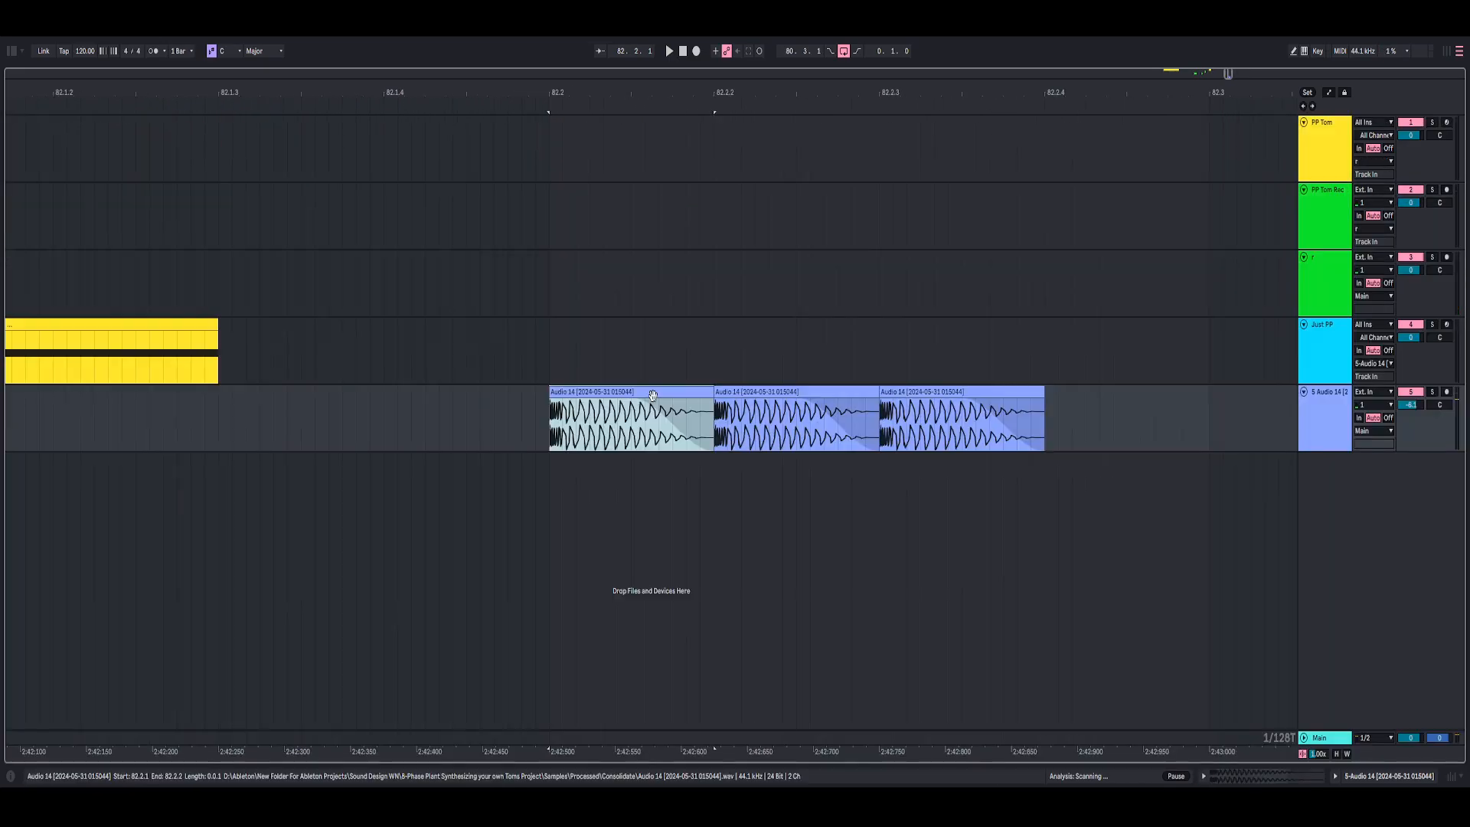
key(space)
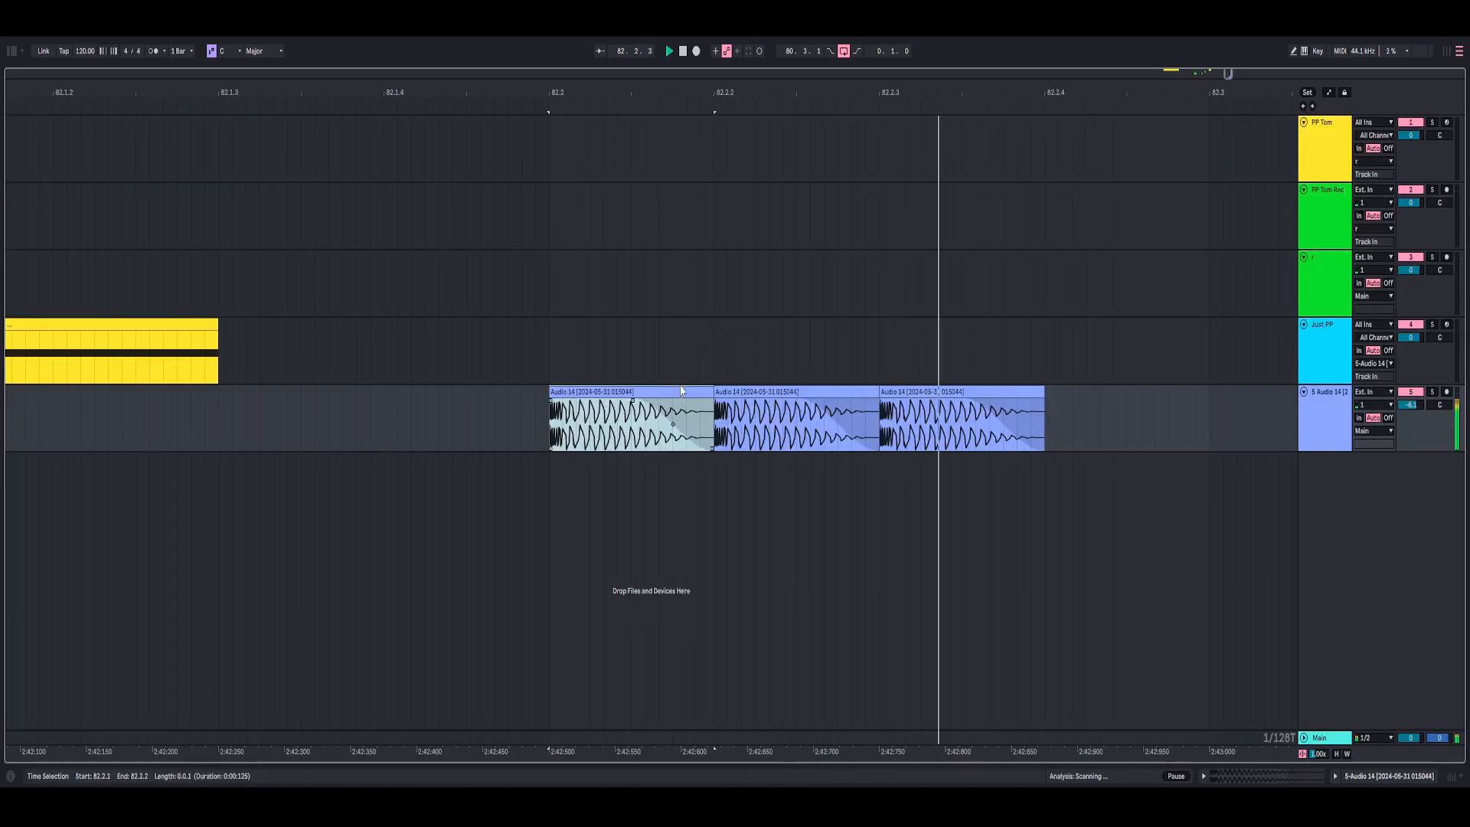
key(space)
key(space)
key(space)
key(space)
key(space)
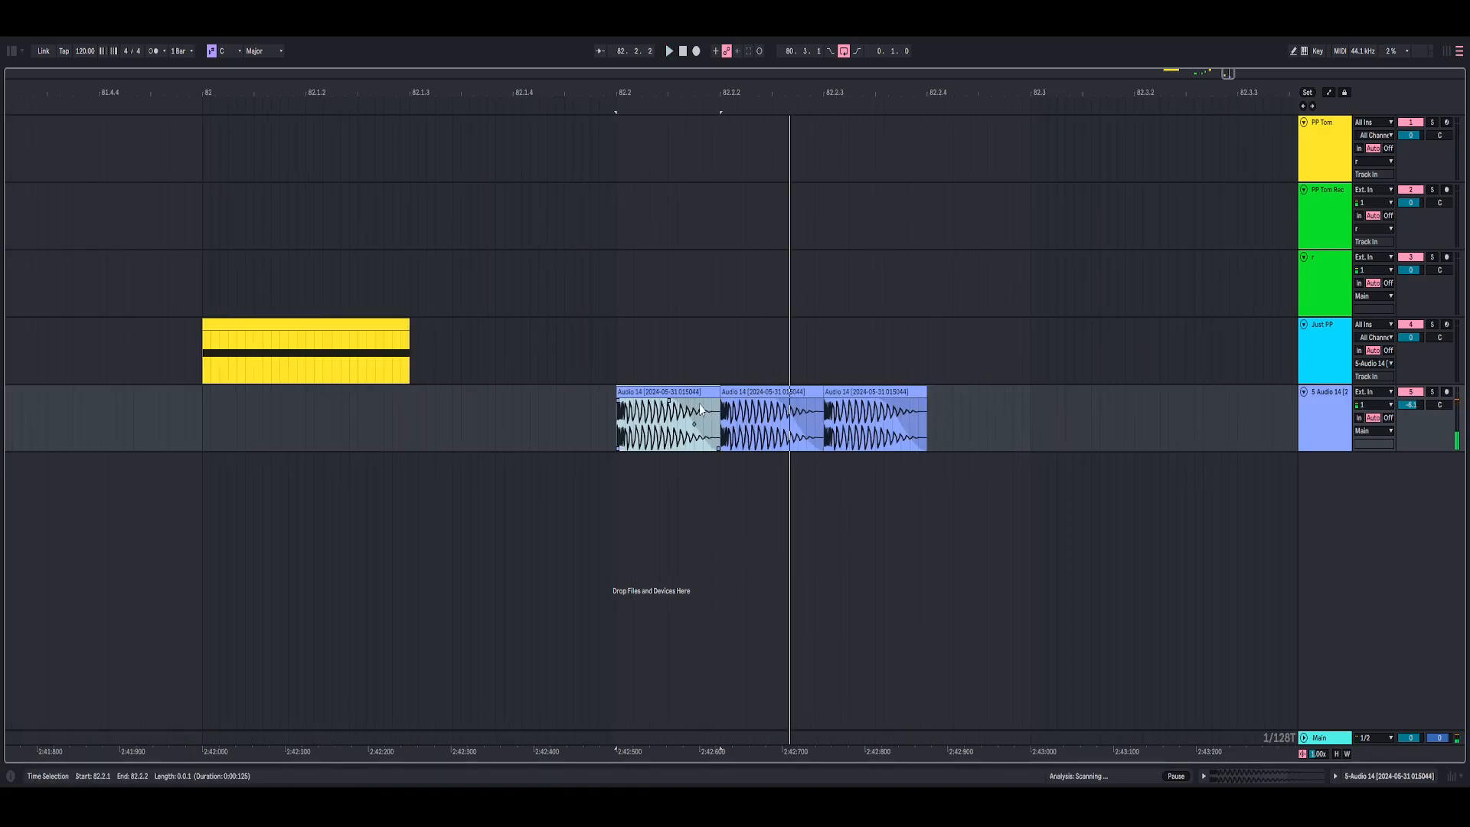
key(space)
key(space)
key(space)
key(space)
key(space)
key(space)
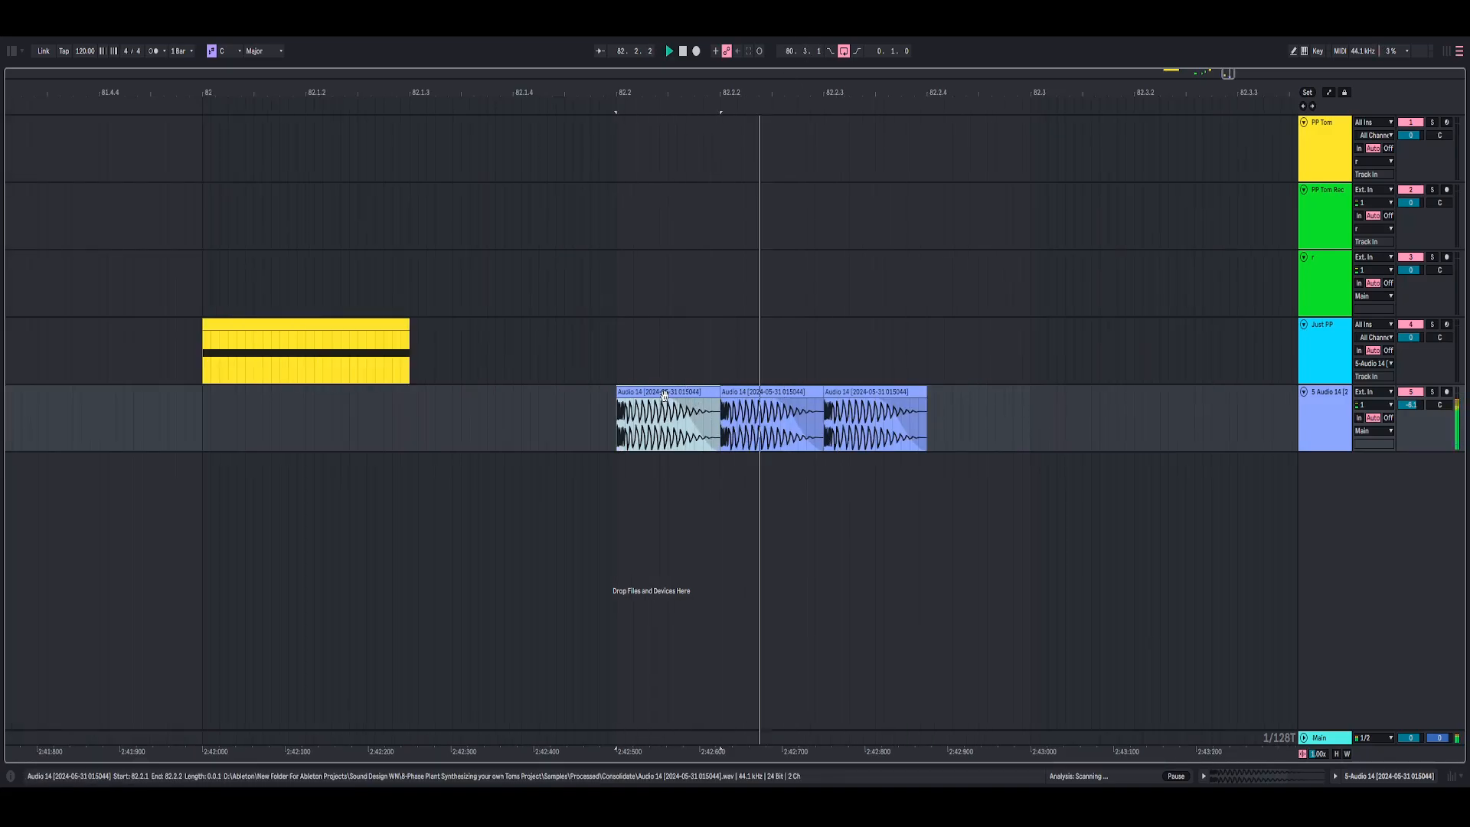
Copy the first tom clip to 82.3 and try to change the copy's pitch while auditioning it
ctrl+drag(665, 395, 1080, 394)
key(shift+Tab)
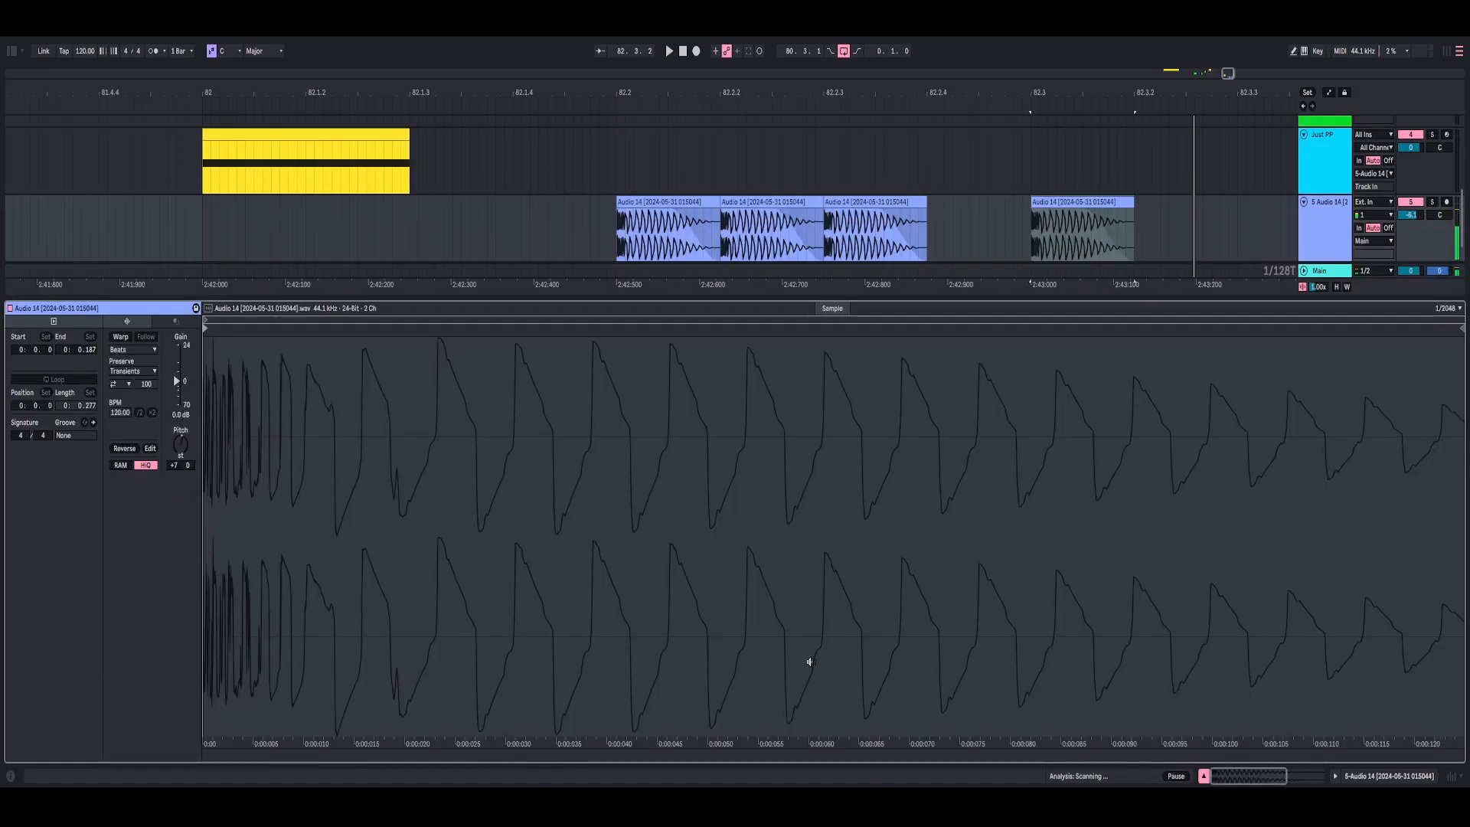
click(667, 46)
mouse_move(176, 444)
mouse_down()
mouse_move(176, 475)
mouse_move(180, 421)
mouse_up()
key(space)
key(space)
key(space)
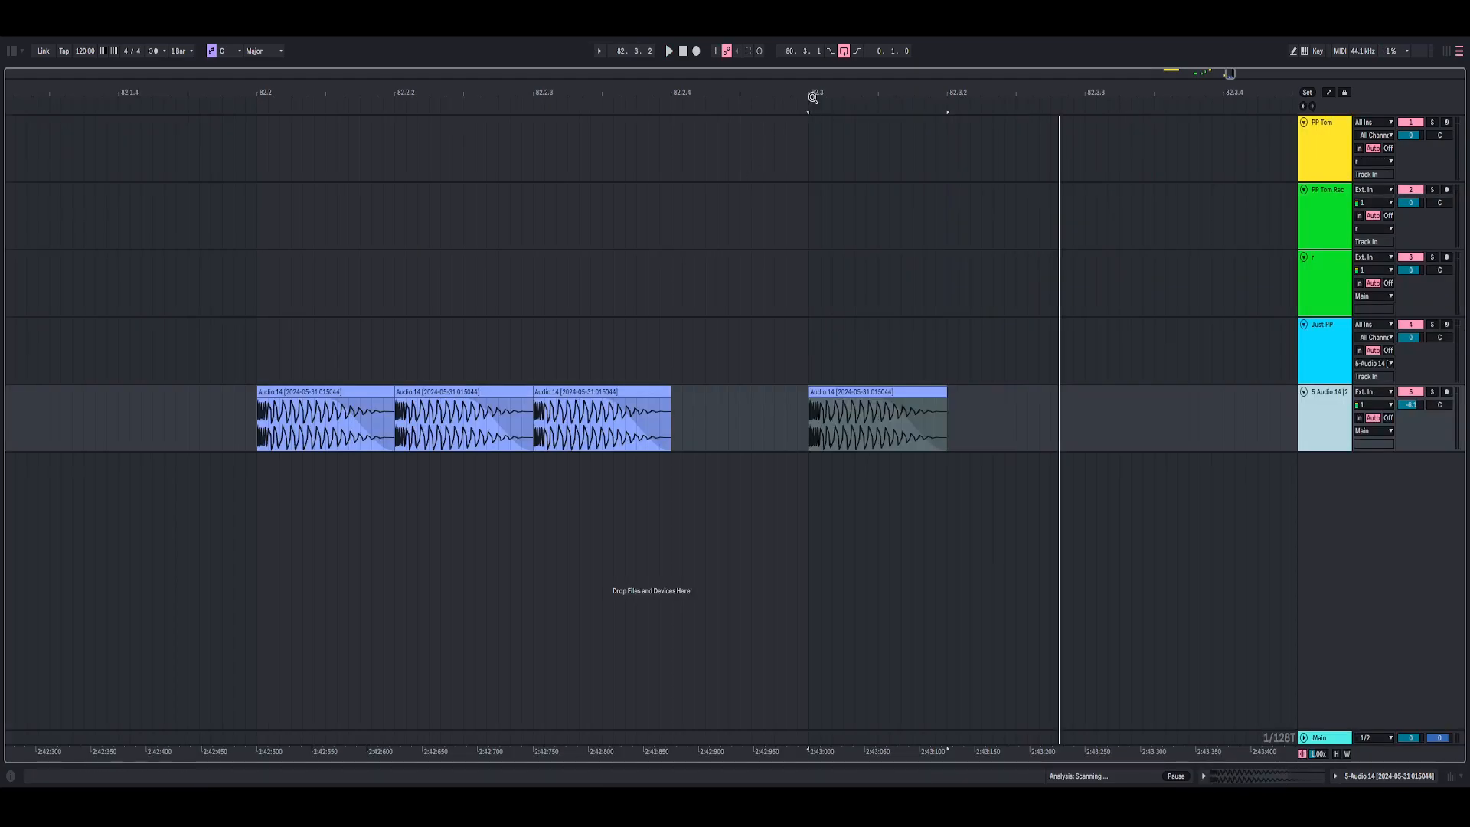
Reset the transposition of the tom clip at 82.3 to its default
drag(812, 98, 619, 165)
click(660, 392)
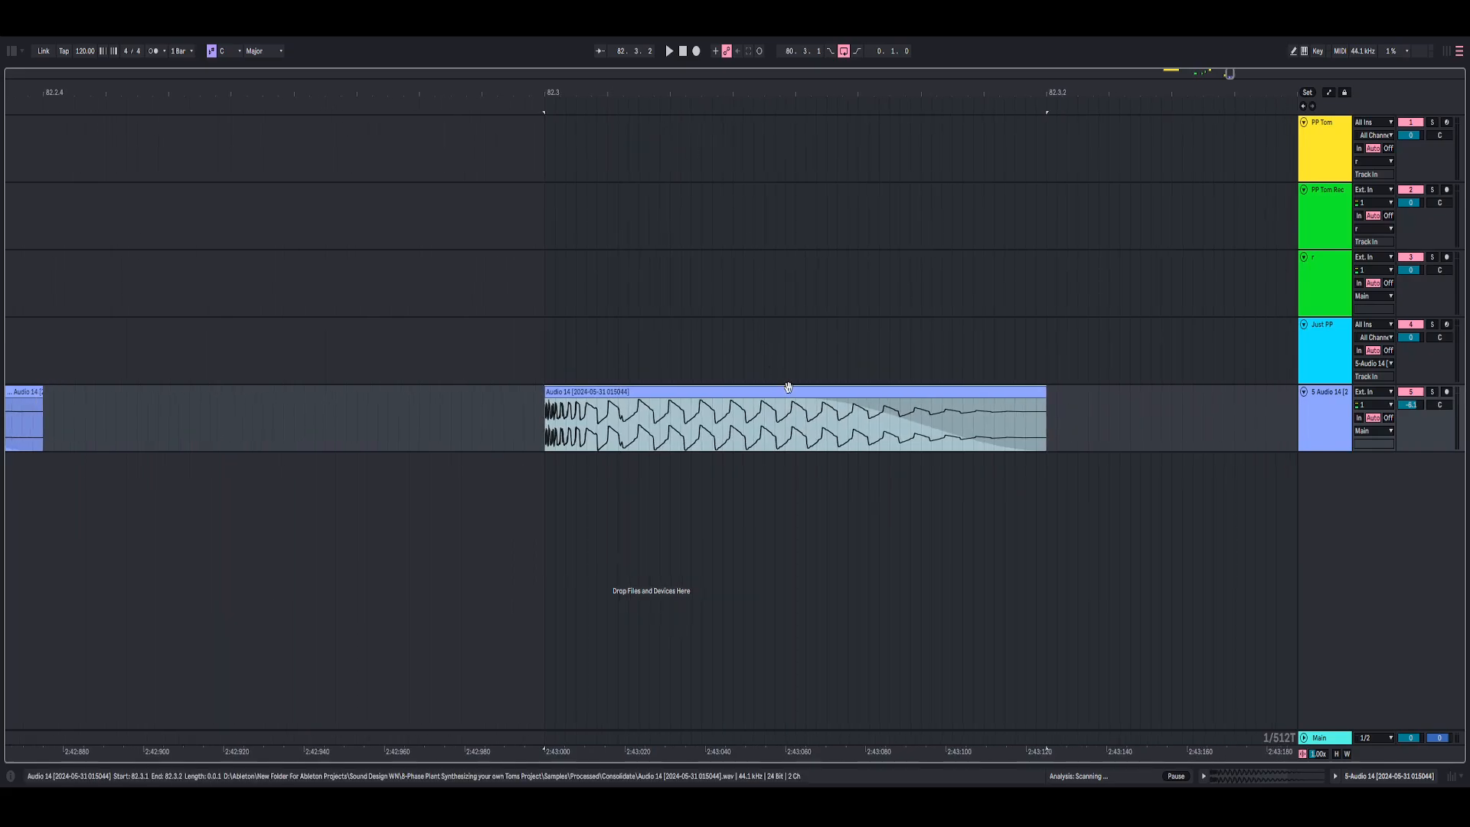
key(space)
key(space)
key(space)
click(1260, 776)
key(space)
key(space)
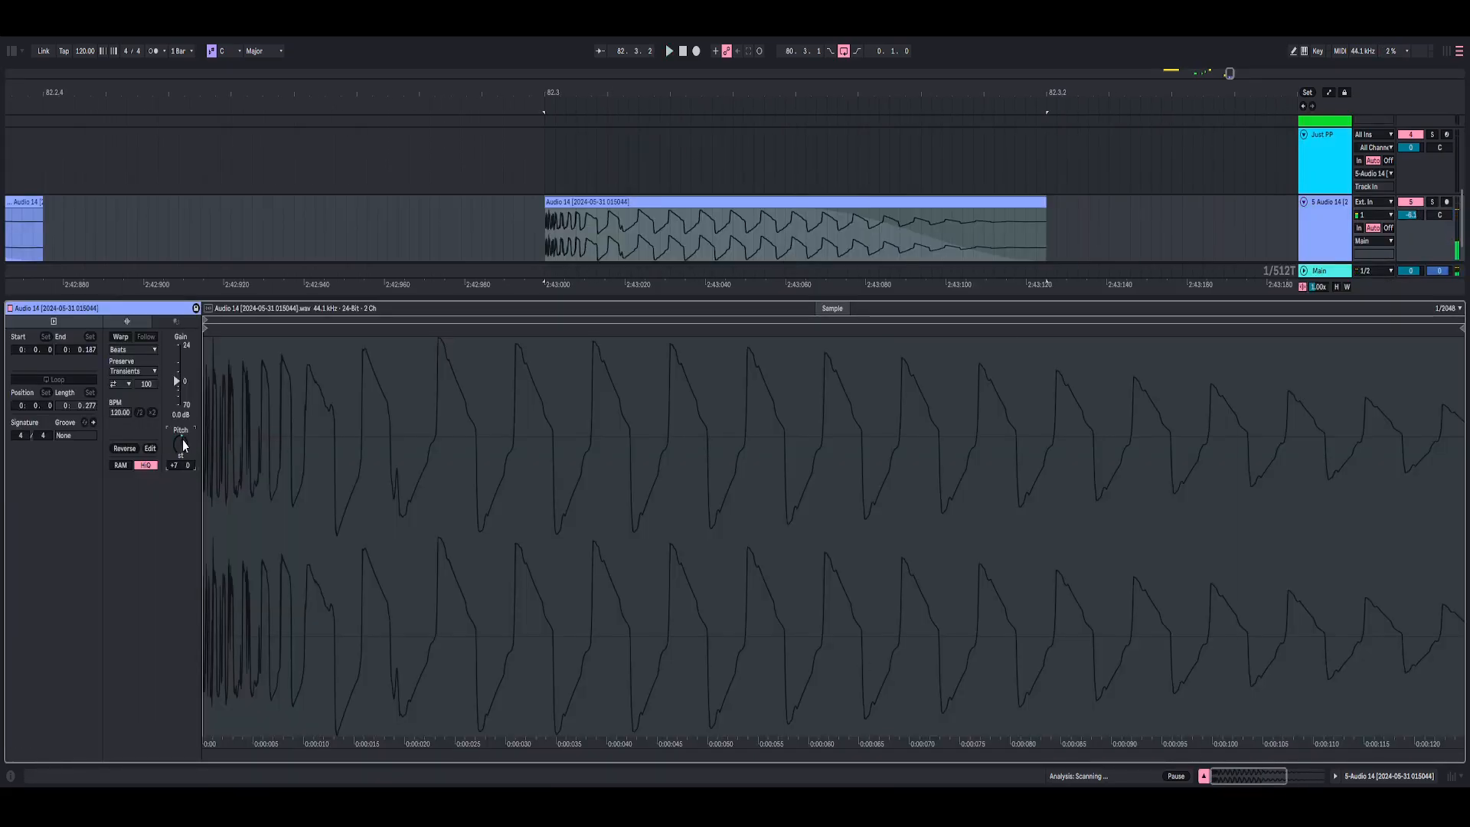
double_click(183, 445)
click(1205, 776)
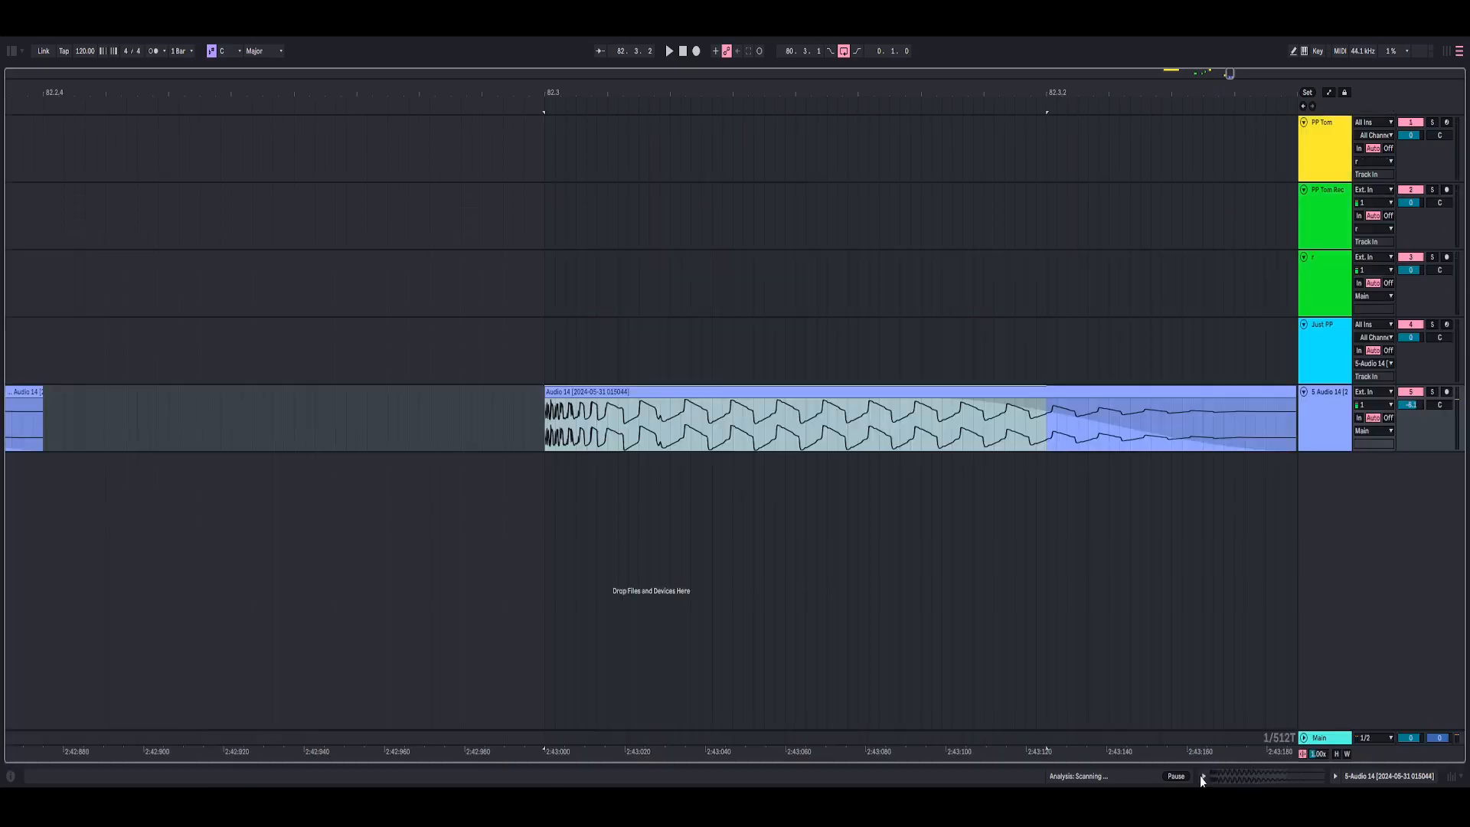
Audition the toms with the lower hit and duplicate the clip at 82.3 directly behind itself
key(space)
key(space)
key(space)
drag(935, 92, 935, 46)
key(space)
key(space)
key(space)
key(space)
key(space)
key(space)
key(space)
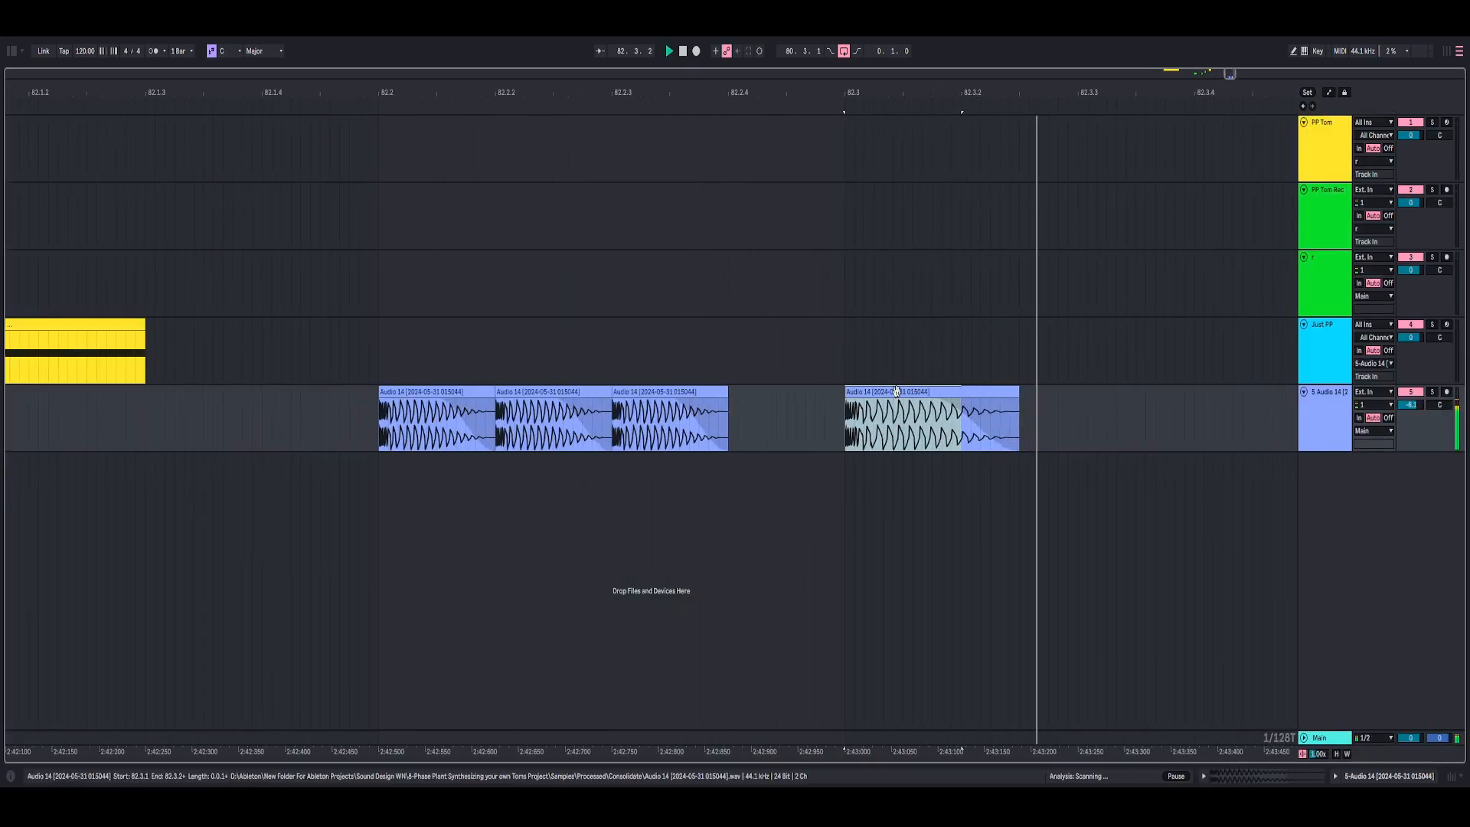
click(904, 393)
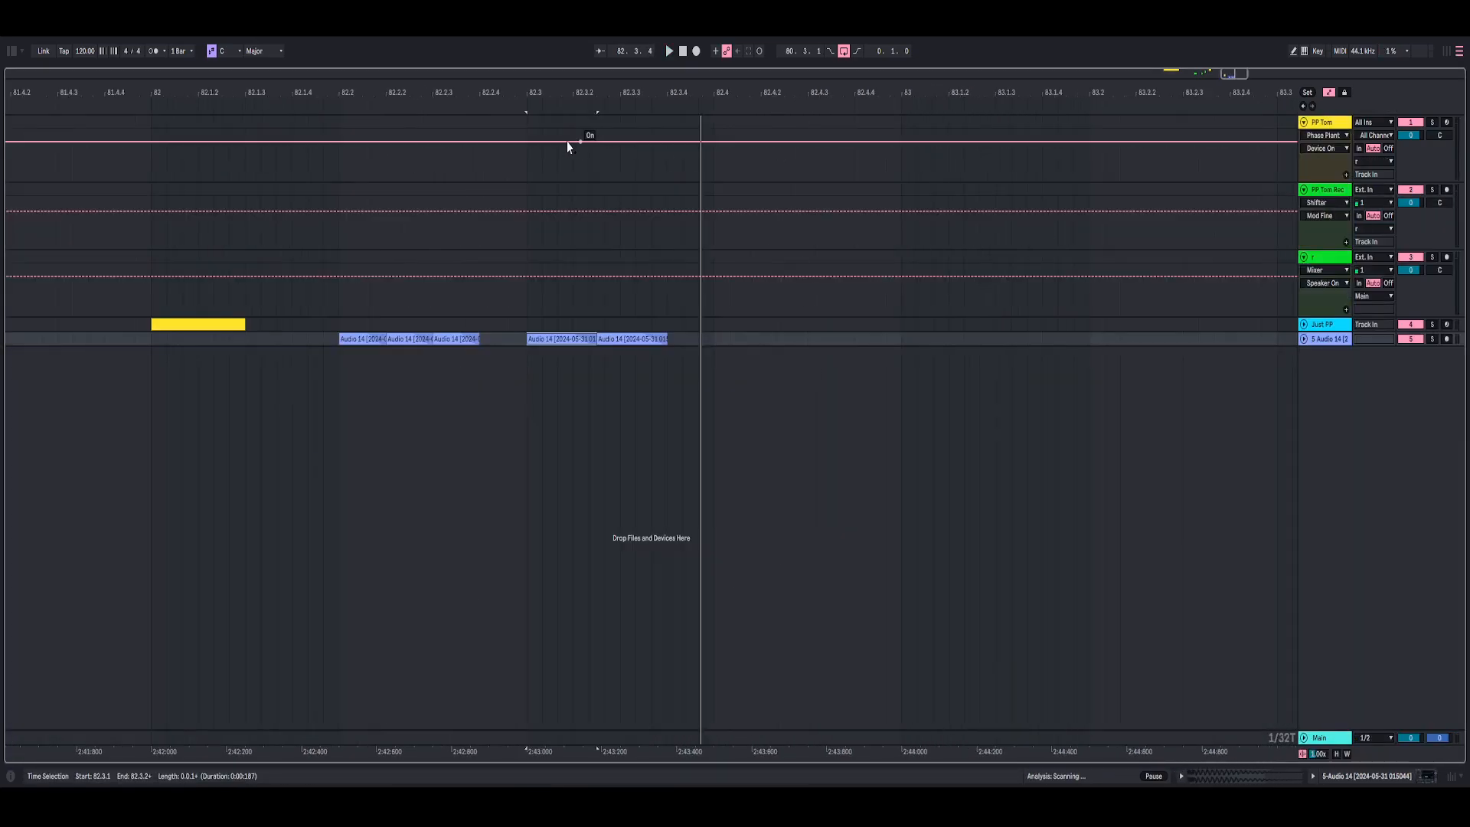
Play the row of ten numbered sample-pack toms starting at 82.4
drag(577, 92, 579, 169)
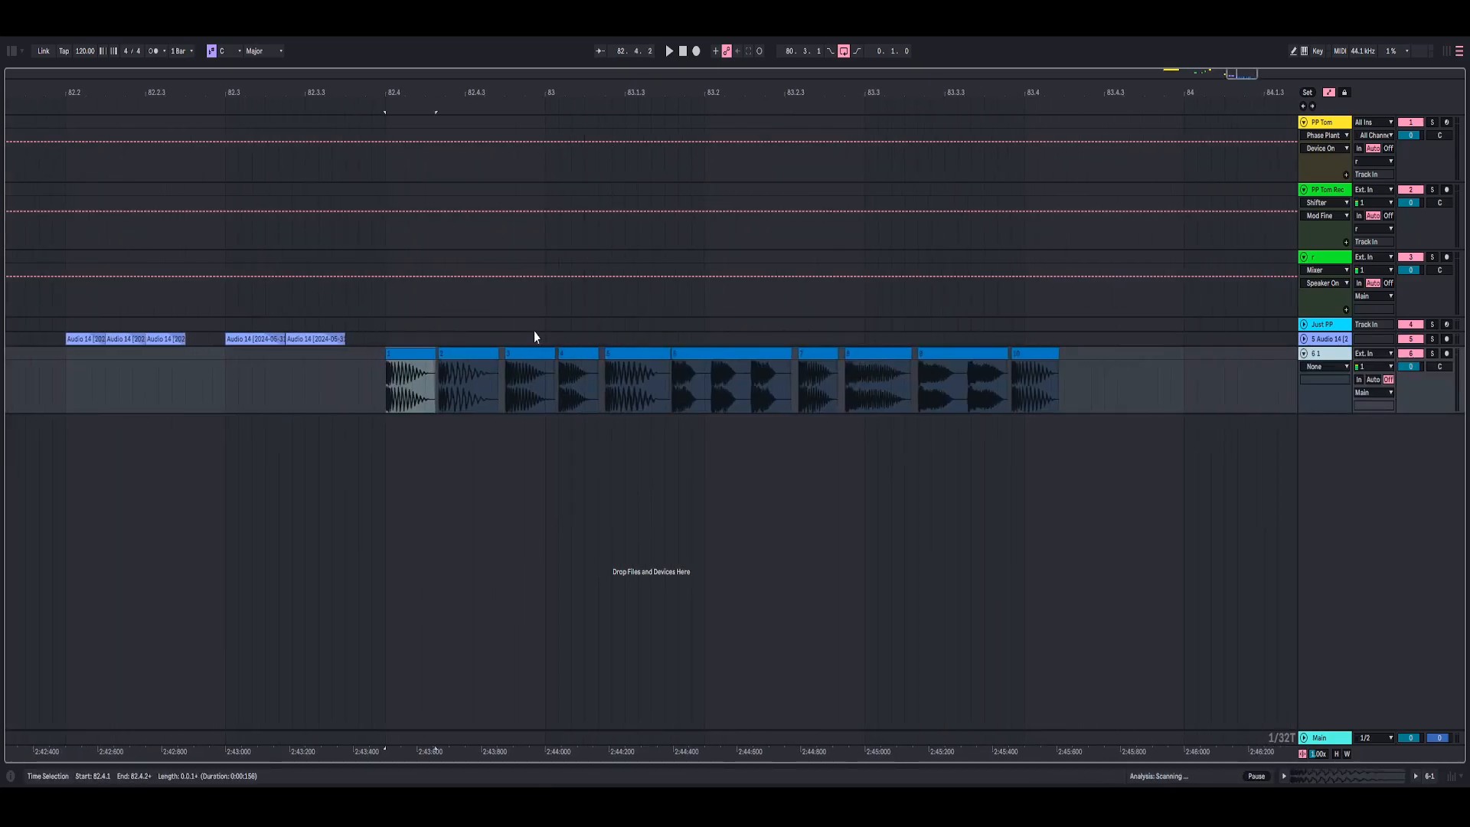
key(space)
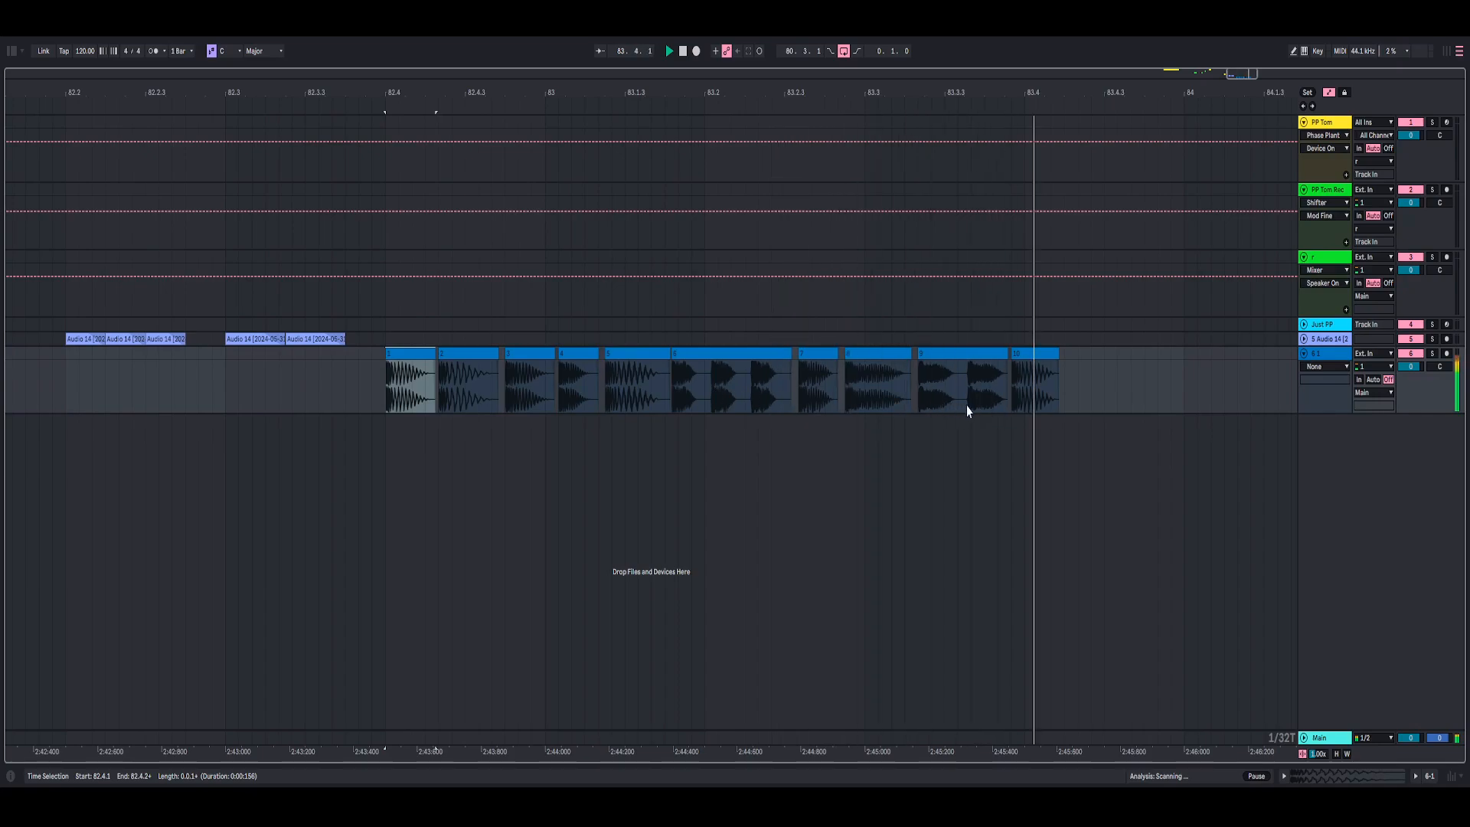
key(space)
Duplicate the row of sample-pack toms and move the copy so it starts at bar 84
drag(937, 93, 776, 19)
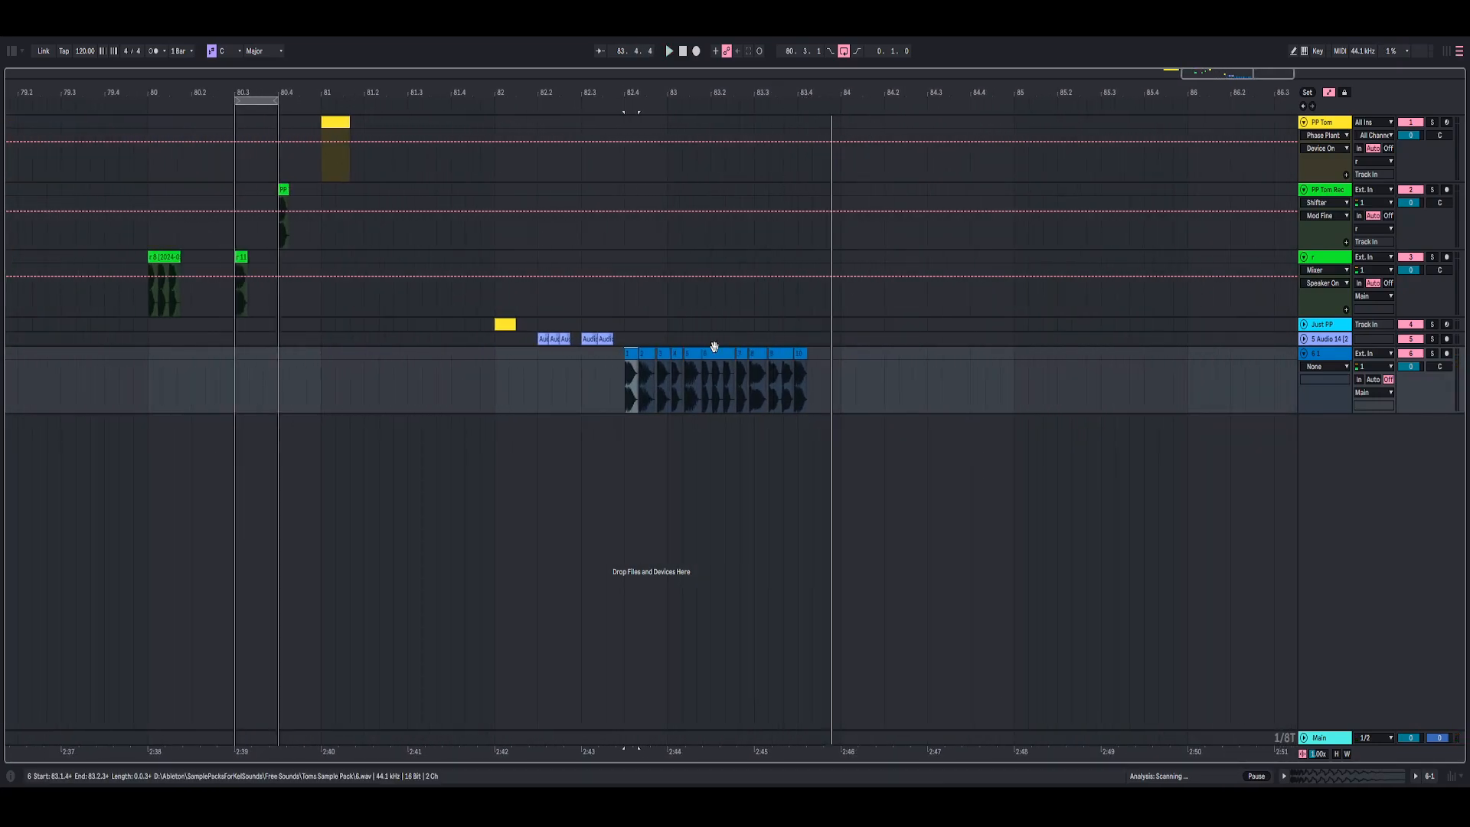
shift+click(823, 355)
key(ctrl+d)
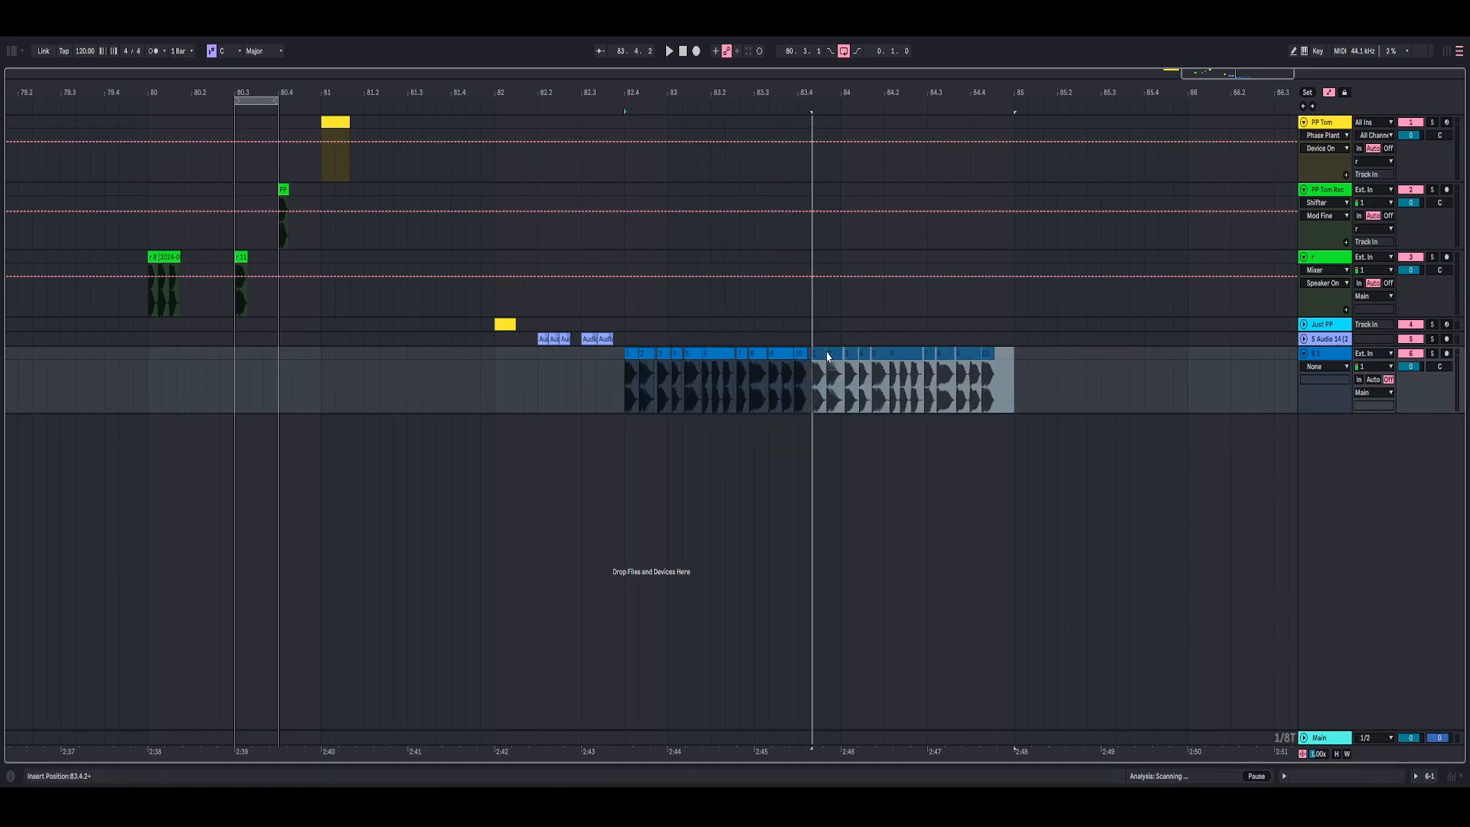
drag(824, 355, 847, 357)
drag(882, 92, 607, 131)
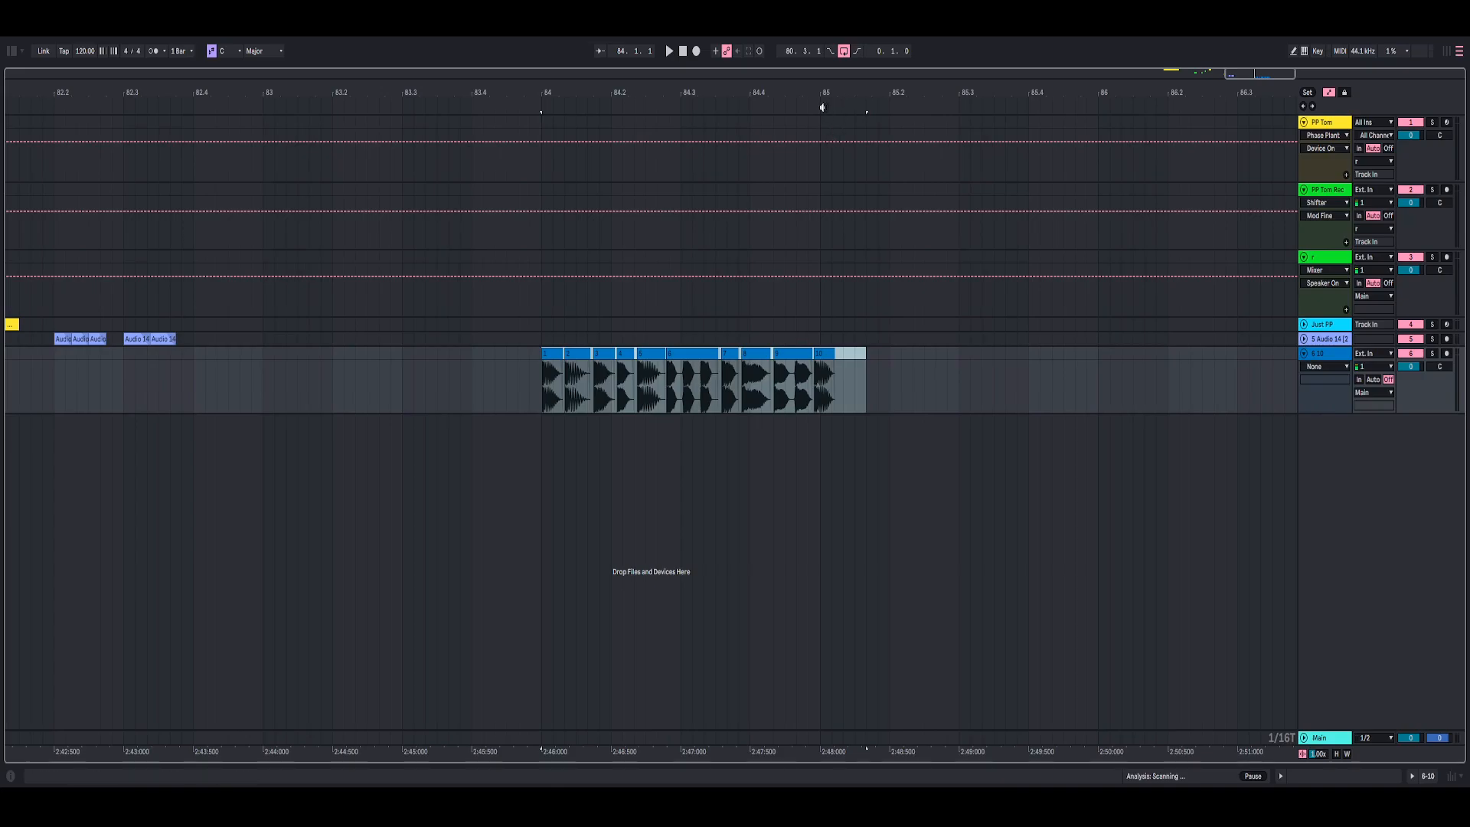